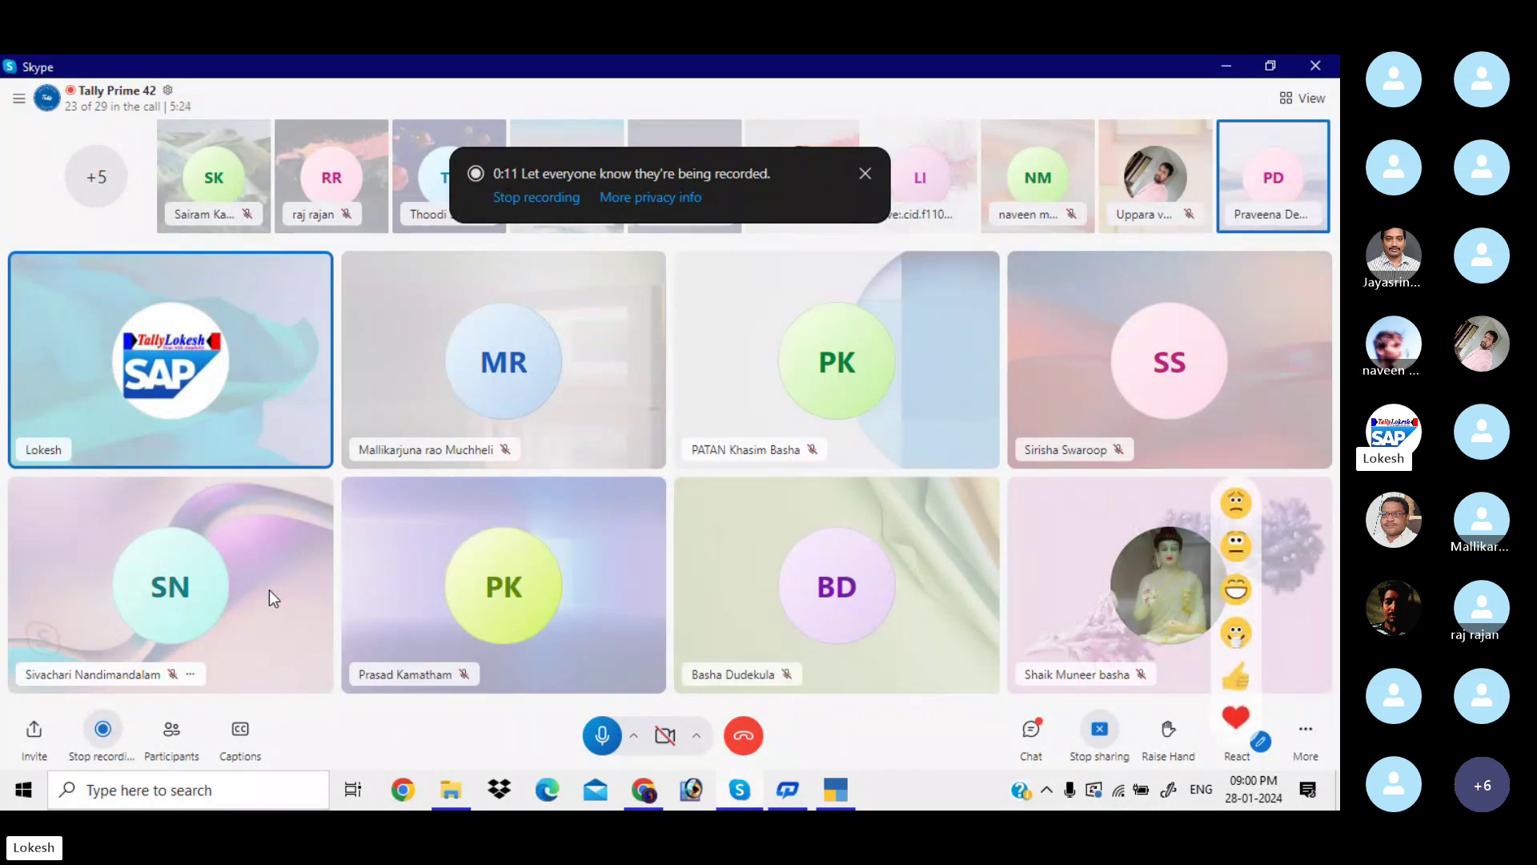
# Switch to Chrome and show the training channel's videos page on YouTube
pyautogui.moveTo(653, 792)
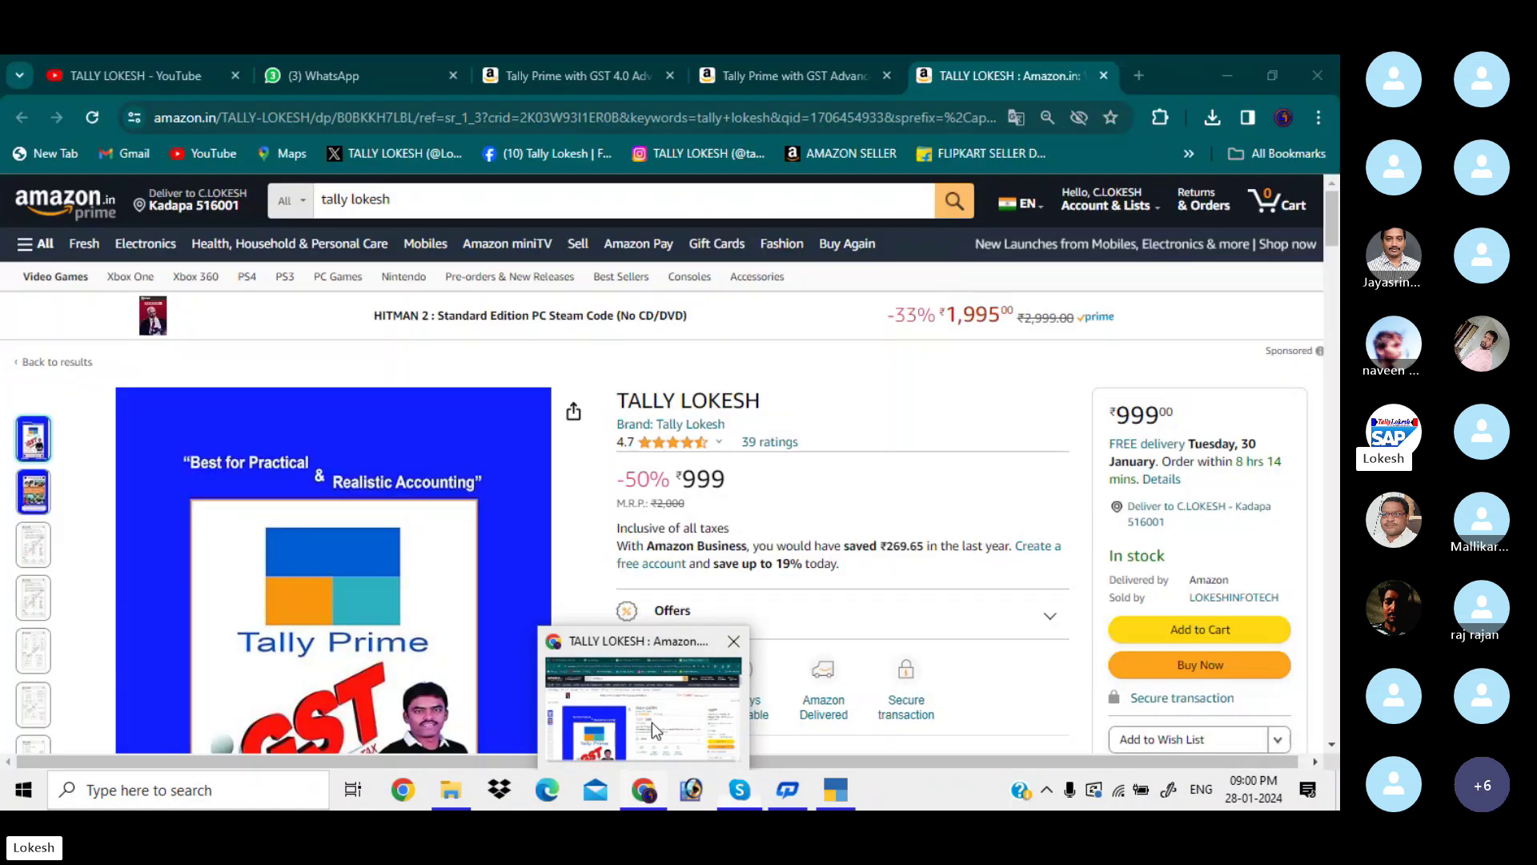
pyautogui.click(651, 722)
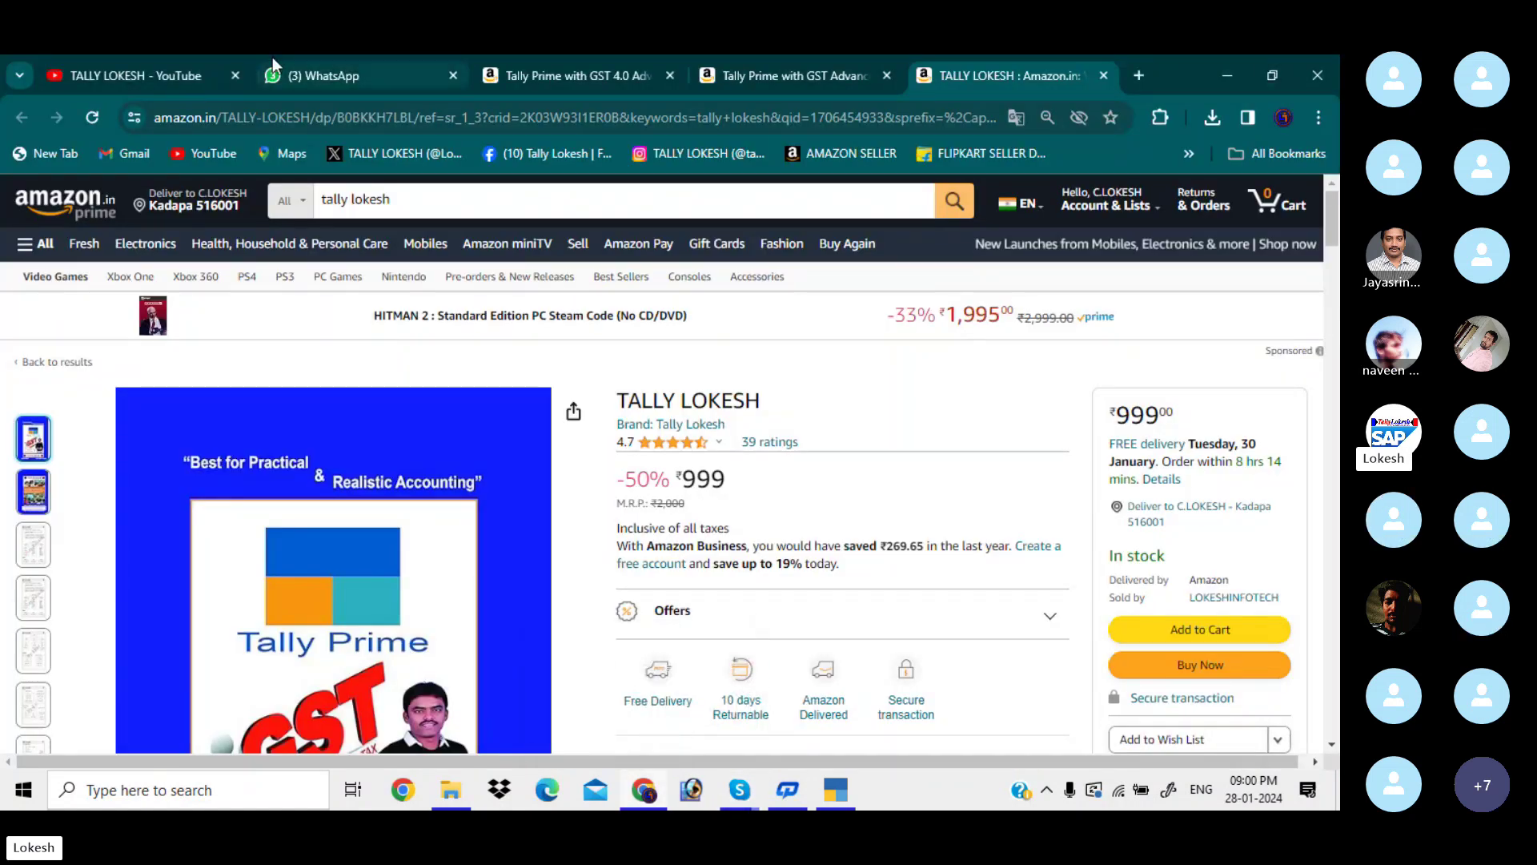
pyautogui.click(109, 64)
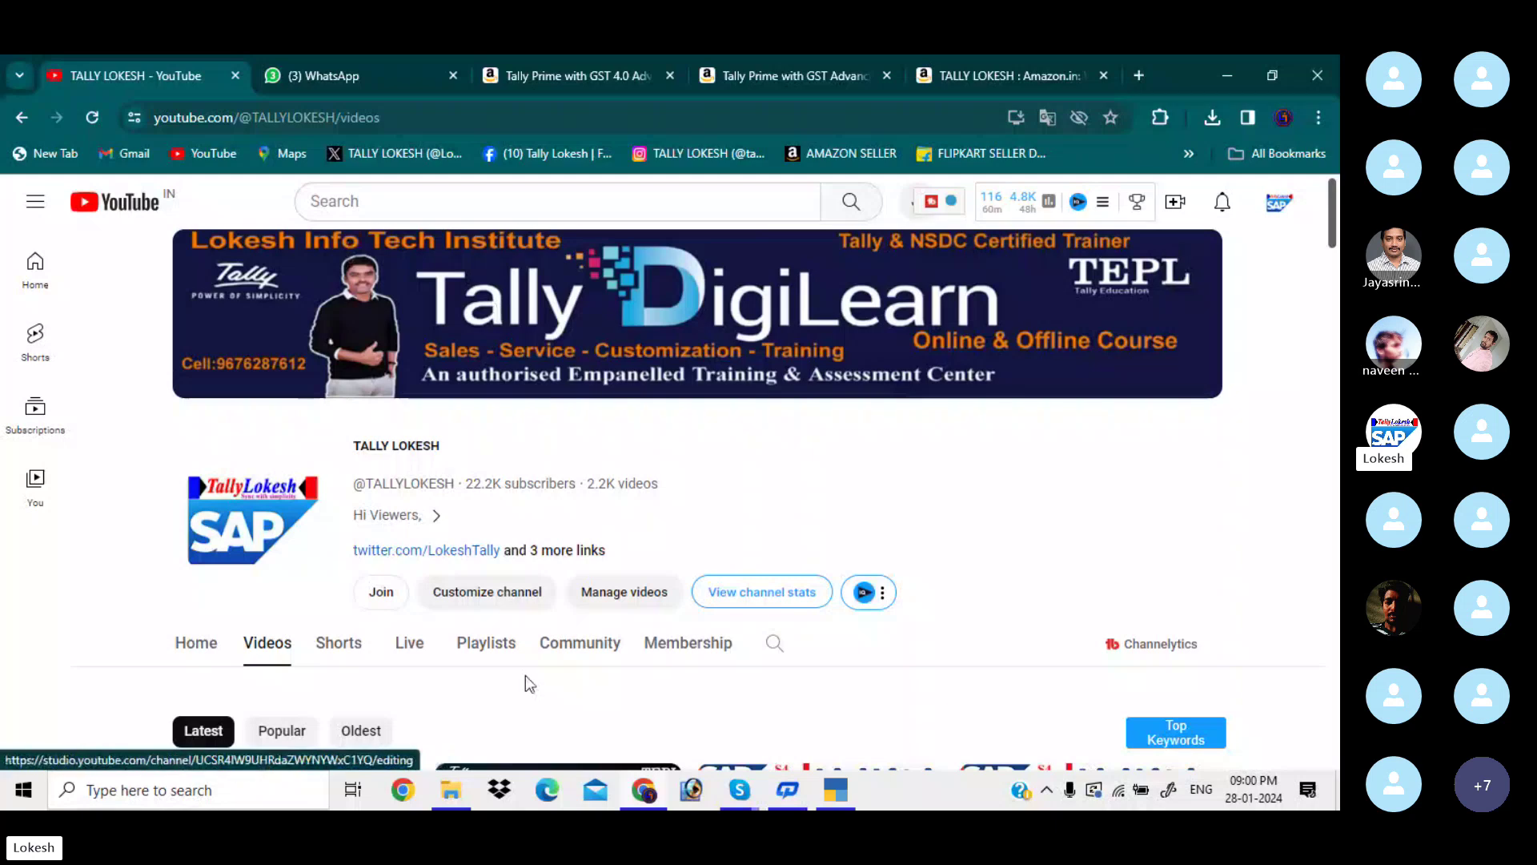
# Switch to Skype and look through the list of participants in the call
pyautogui.moveTo(739, 790)
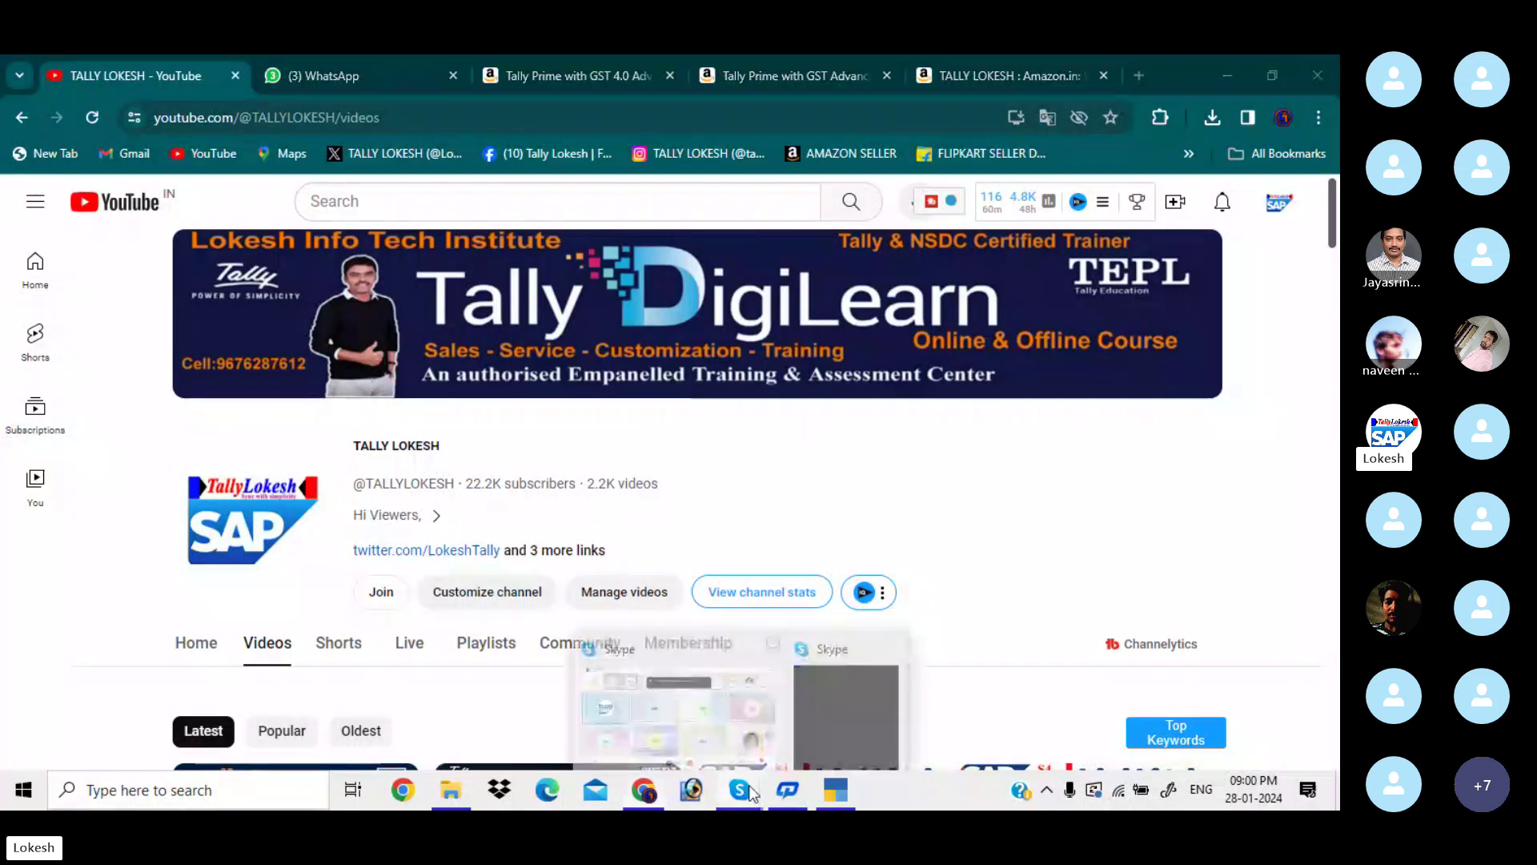
pyautogui.click(738, 724)
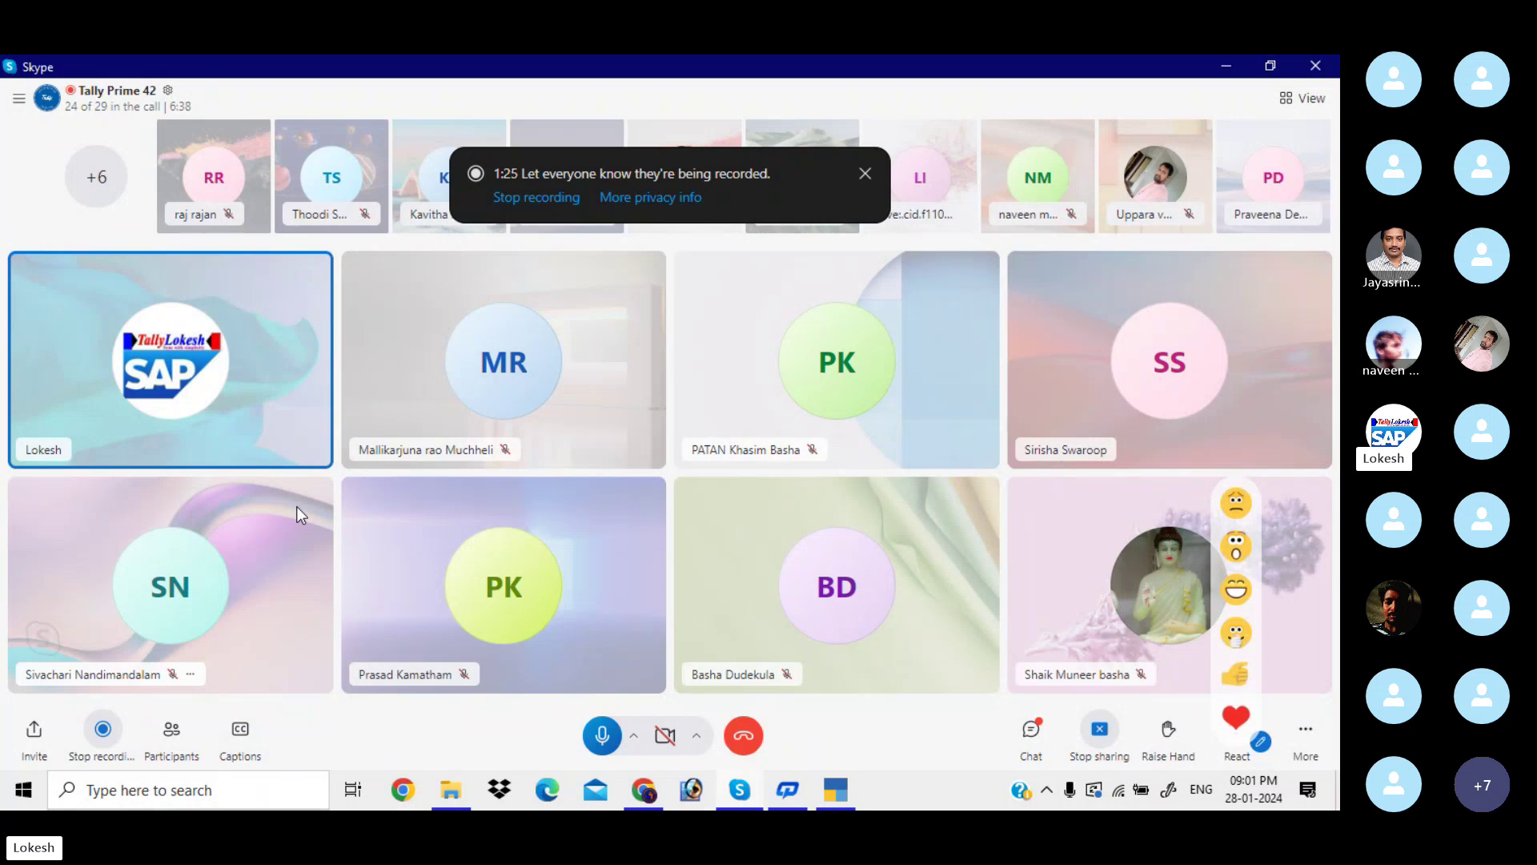
pyautogui.click(165, 749)
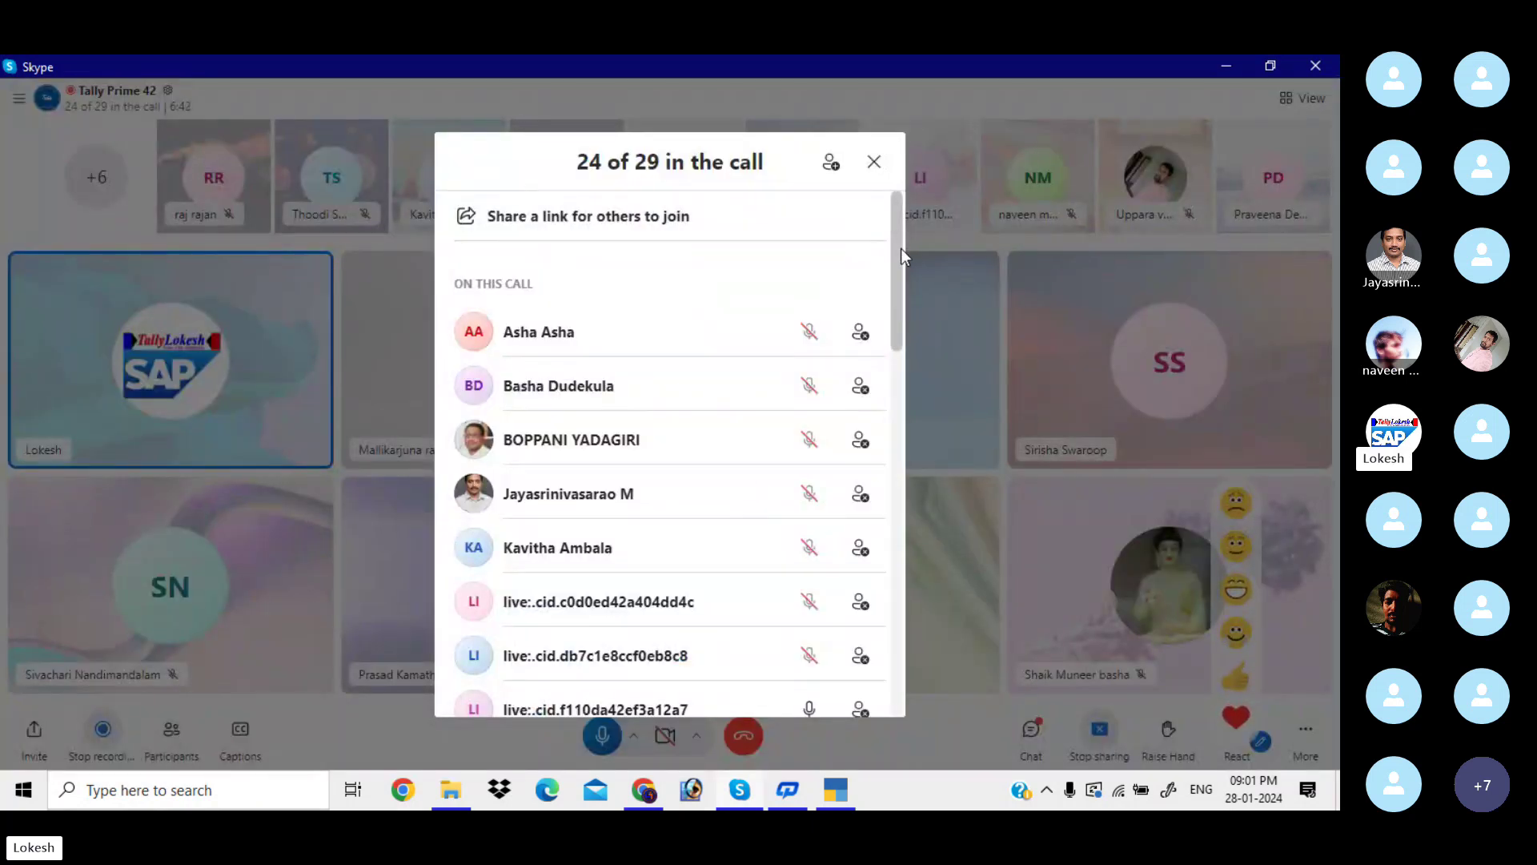
pyautogui.moveTo(901, 249); pyautogui.dragTo(903, 372)
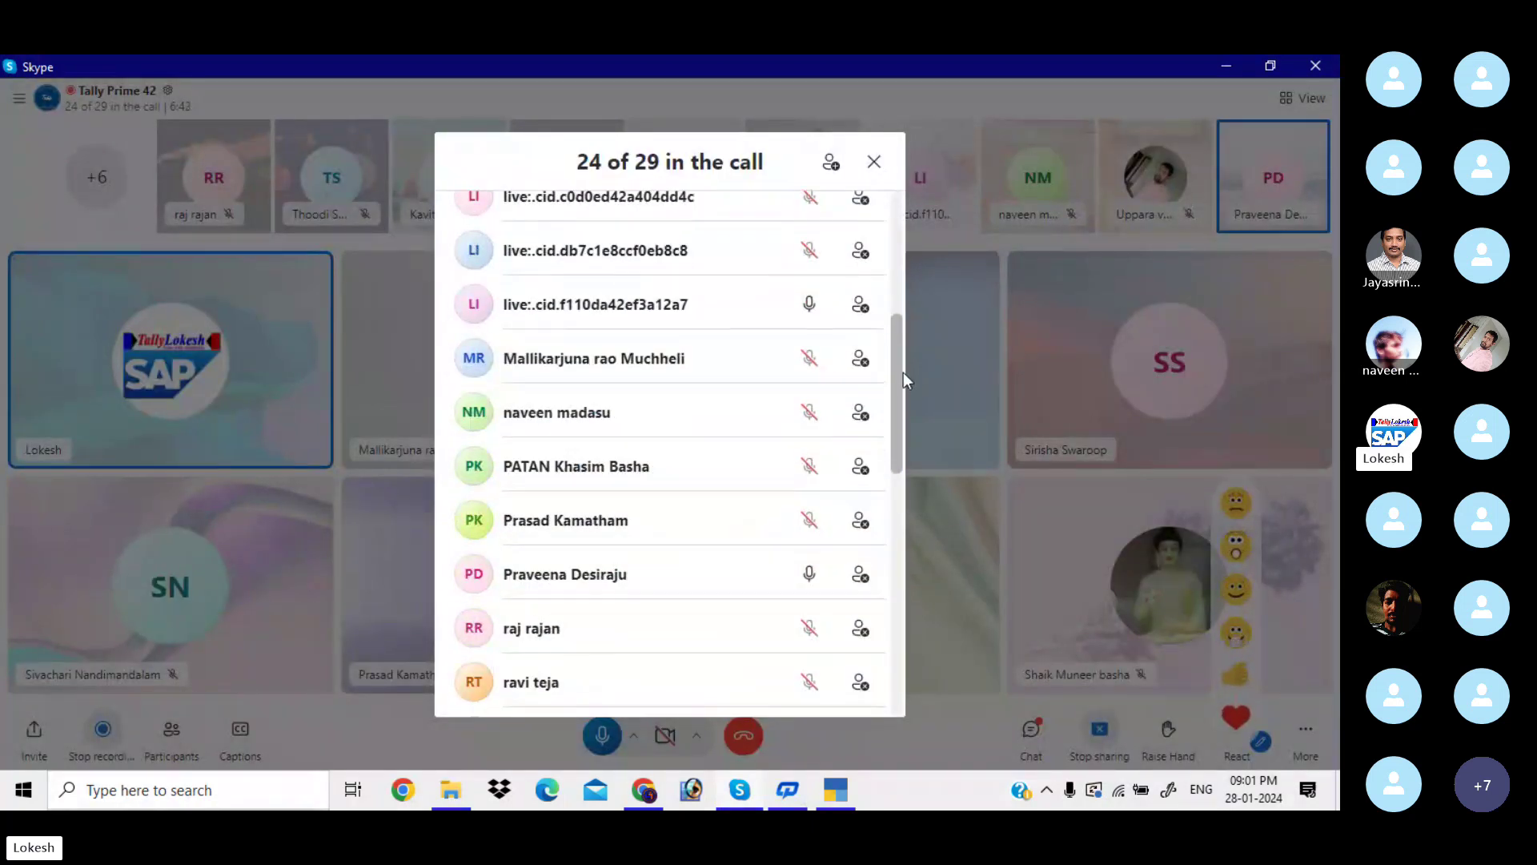
pyautogui.click(873, 164)
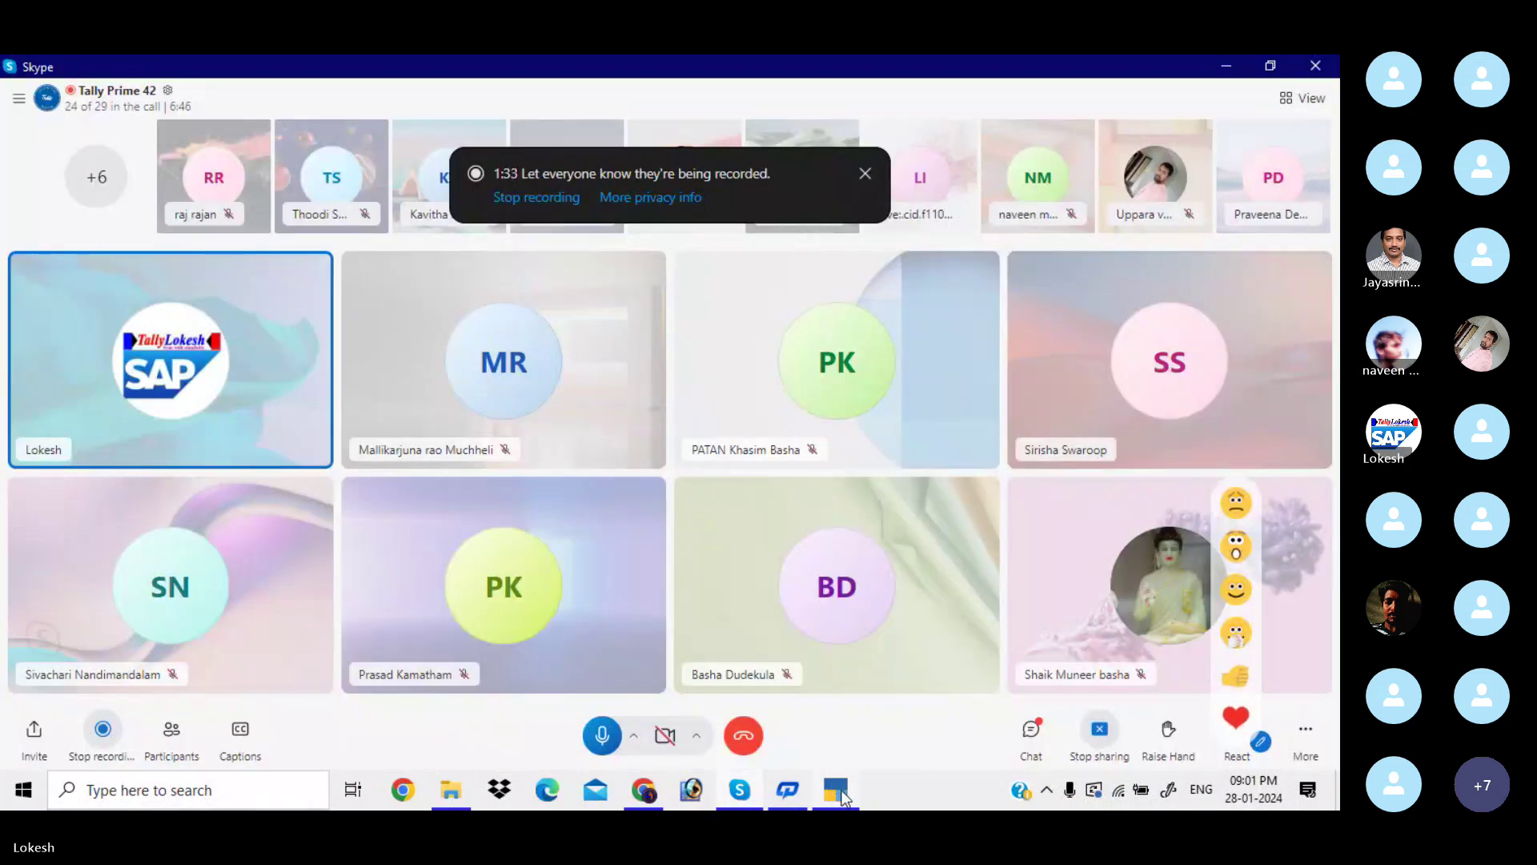
# Switch to TallyPrime and start creating a new company from the company selection list
pyautogui.click(836, 791)
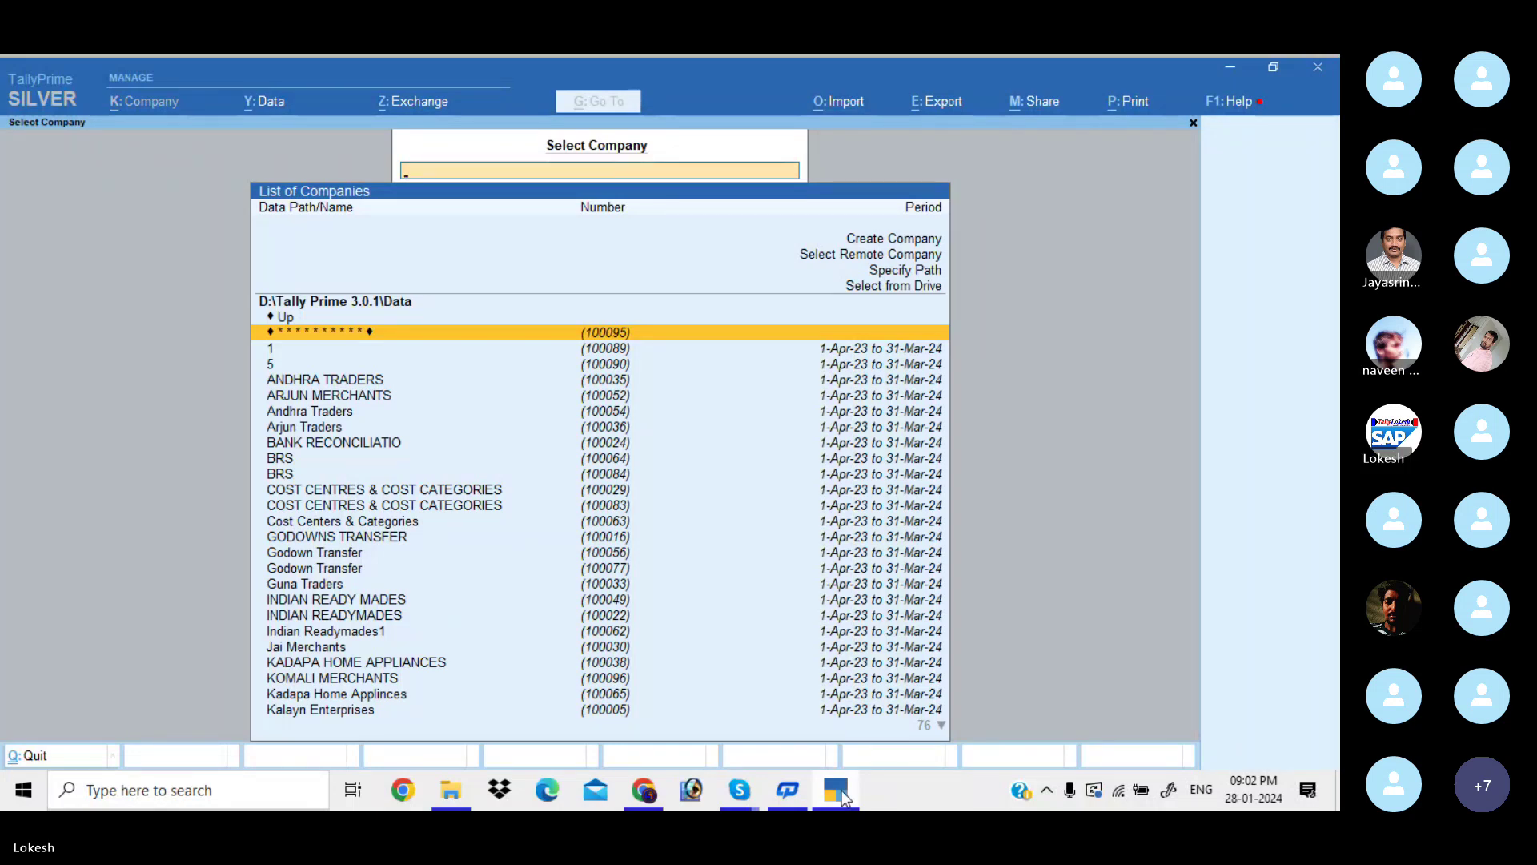
pyautogui.press('Up')
pyautogui.press('Up')
pyautogui.press('Up')
pyautogui.press('Up')
pyautogui.press('Up')
pyautogui.press('Up')
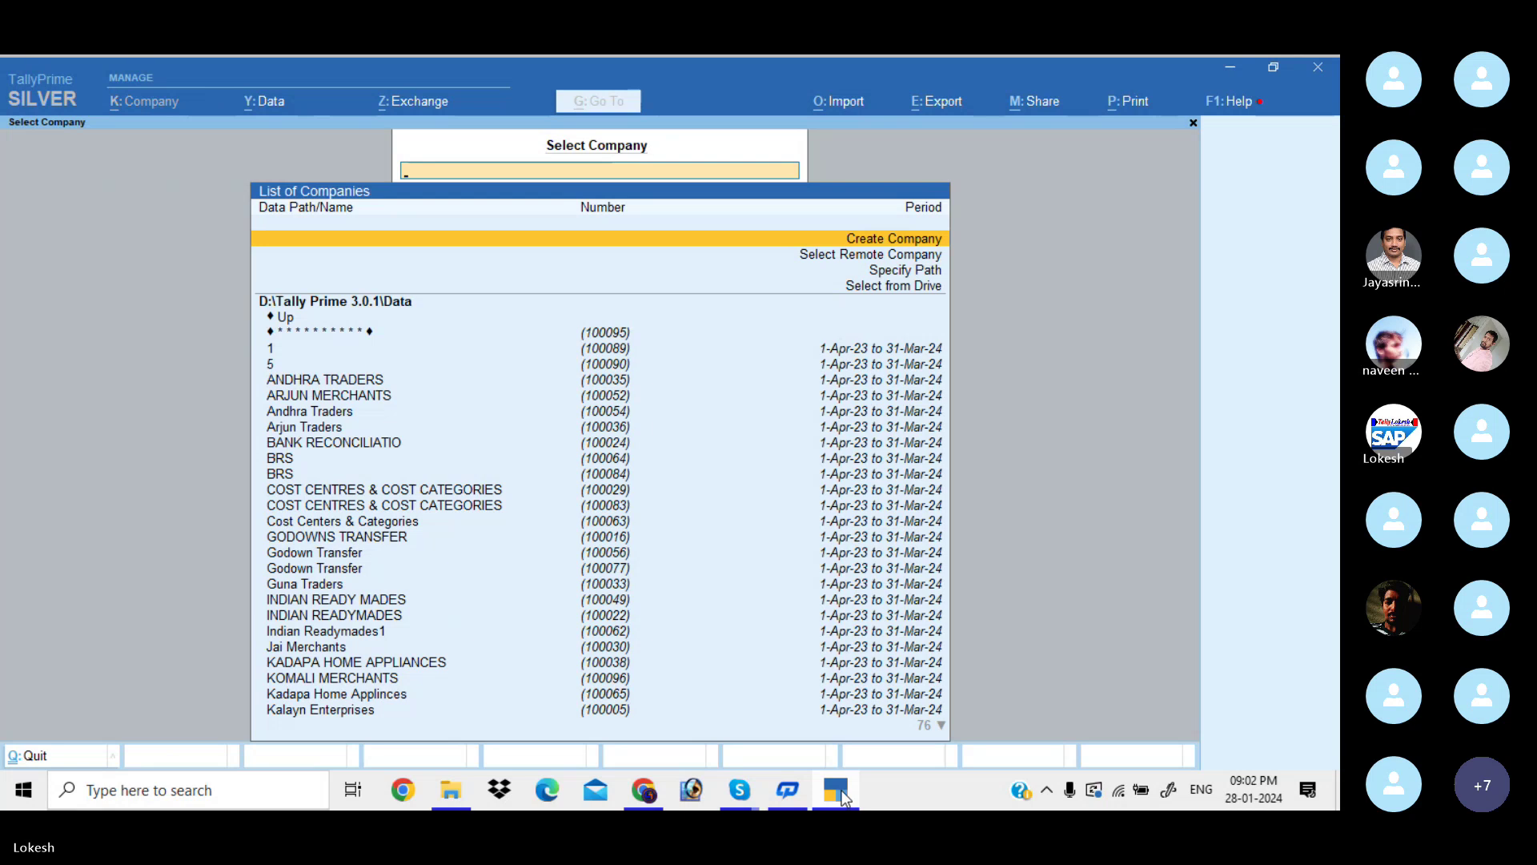
pyautogui.press('Return')
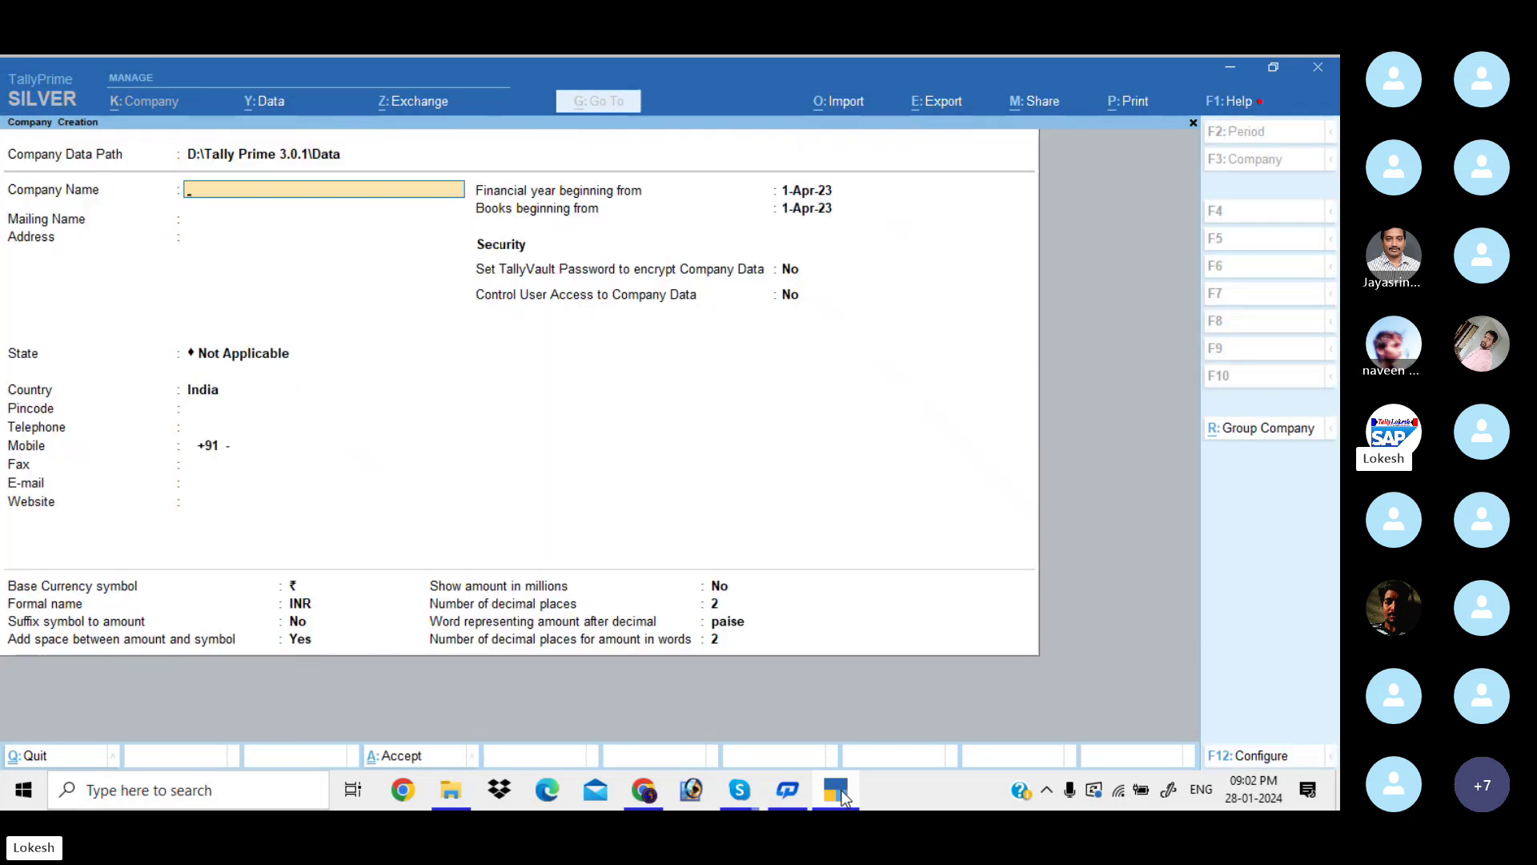
# Name the company Kailash Finance Company, set its state to Andhra Pradesh and save it
pyautogui.write('Kailash')
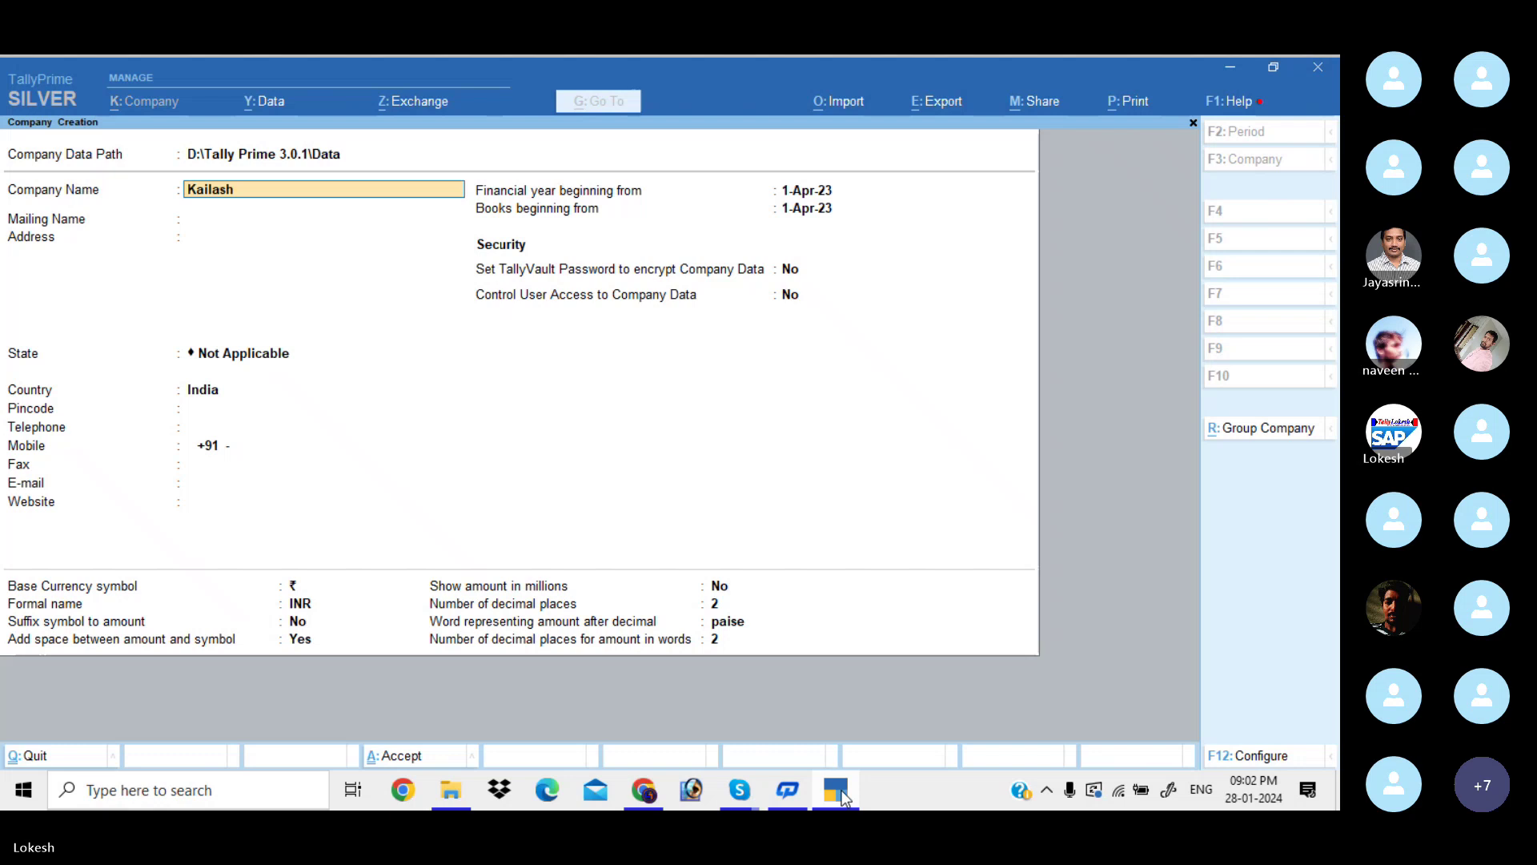
pyautogui.write(' Finance Company')
pyautogui.press('Return')
pyautogui.press('Return')
pyautogui.press('Return')
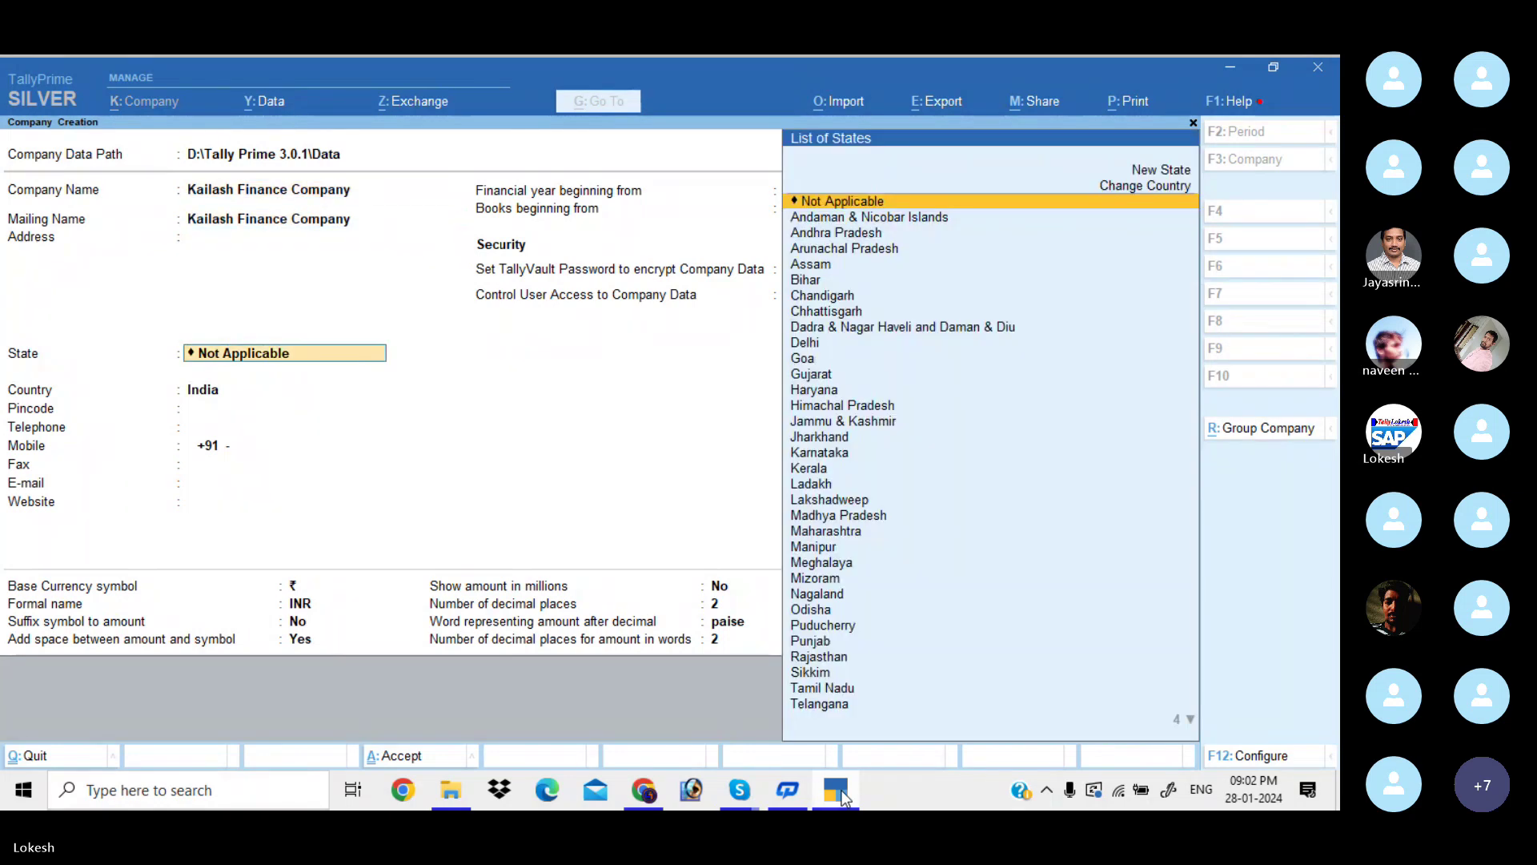
pyautogui.press('Down')
pyautogui.press('Down')
pyautogui.press('Return')
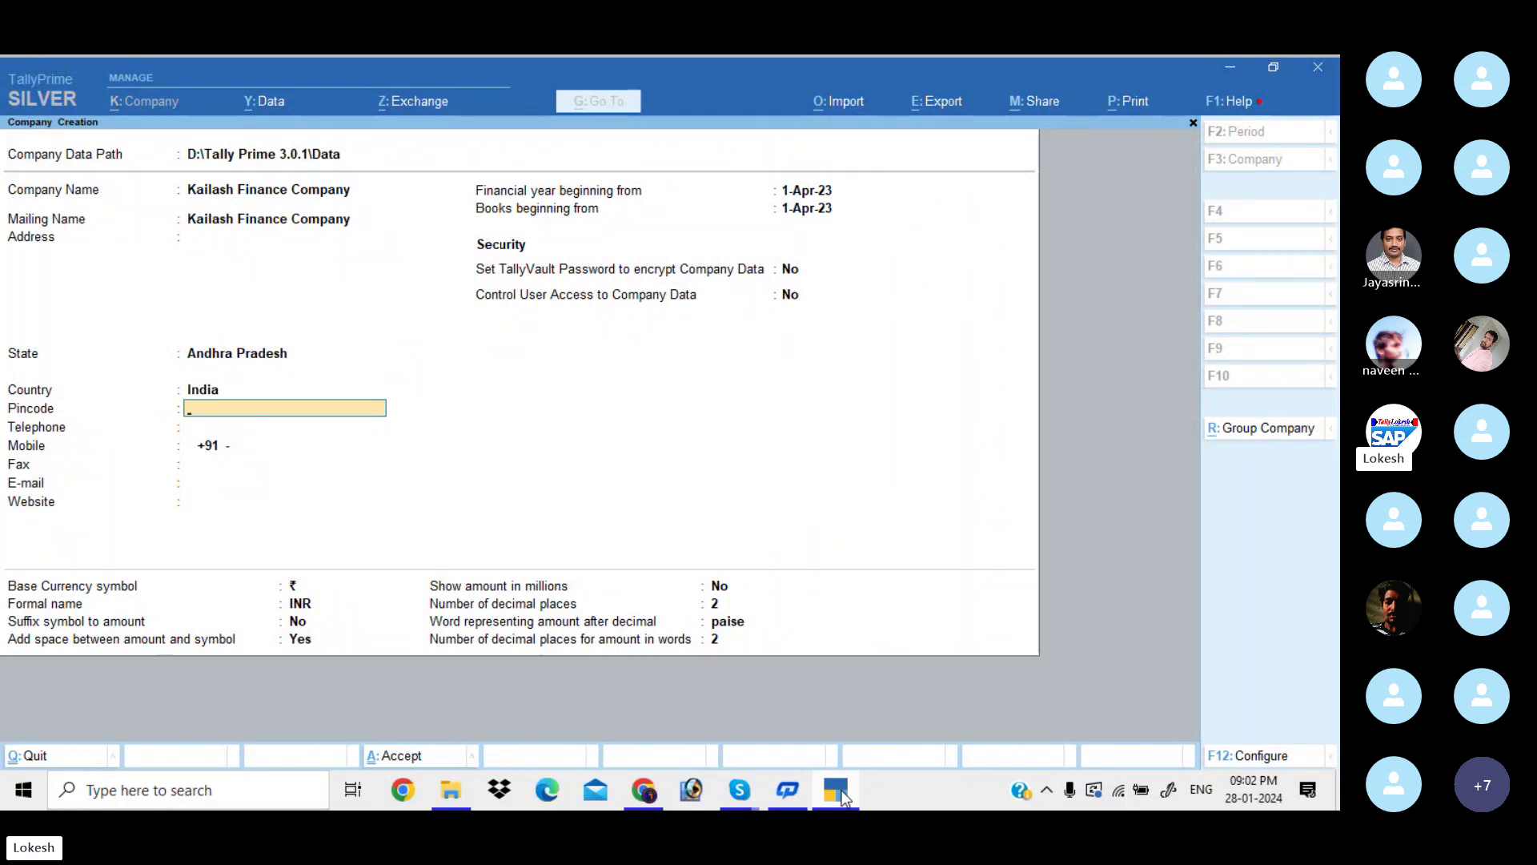
pyautogui.press('ctrl')
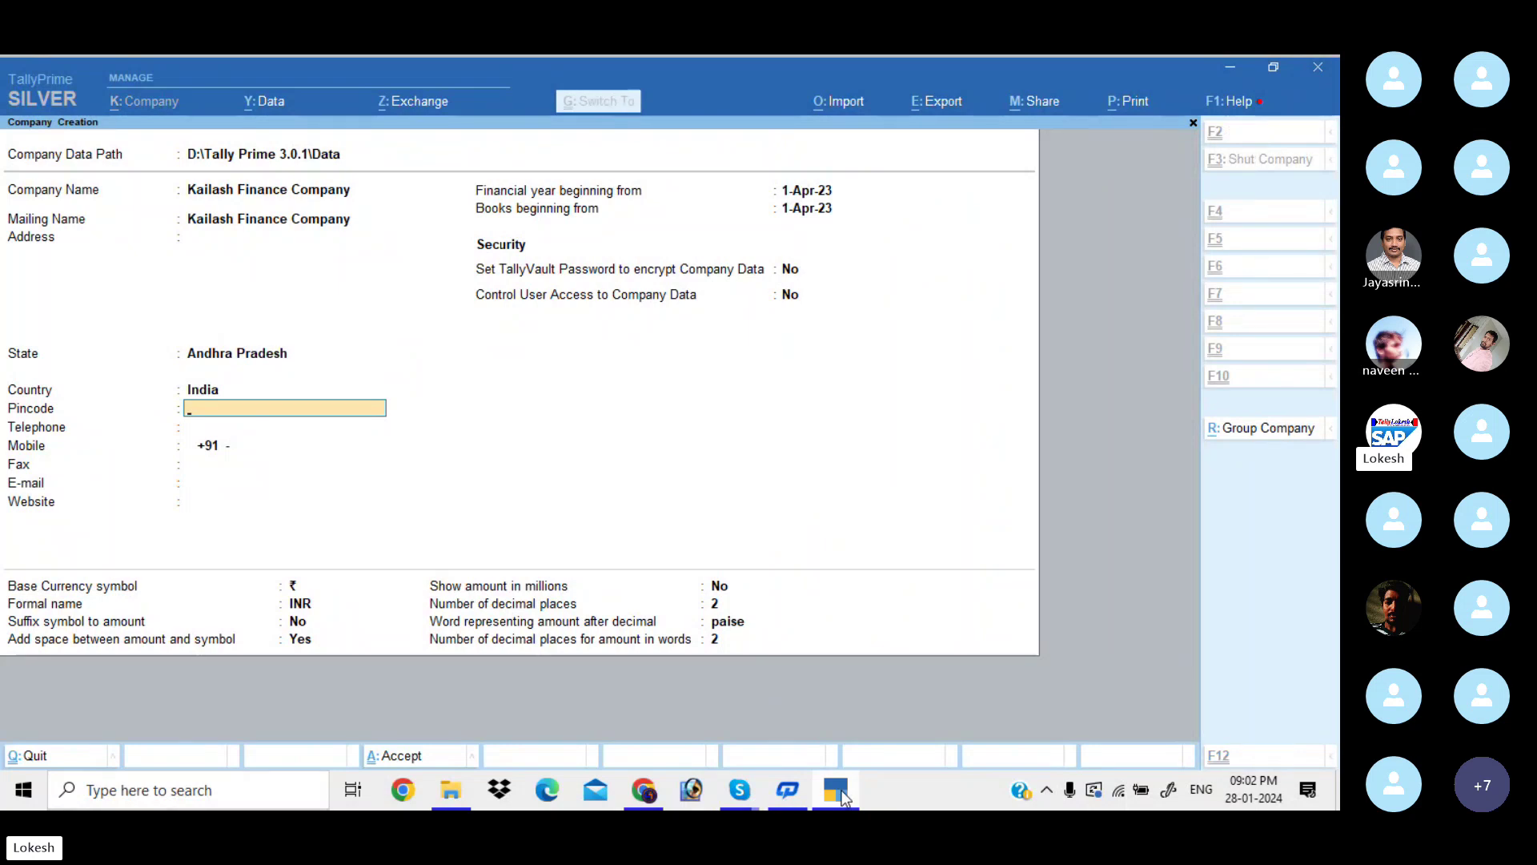
pyautogui.hotkey('ctrl', 'a')
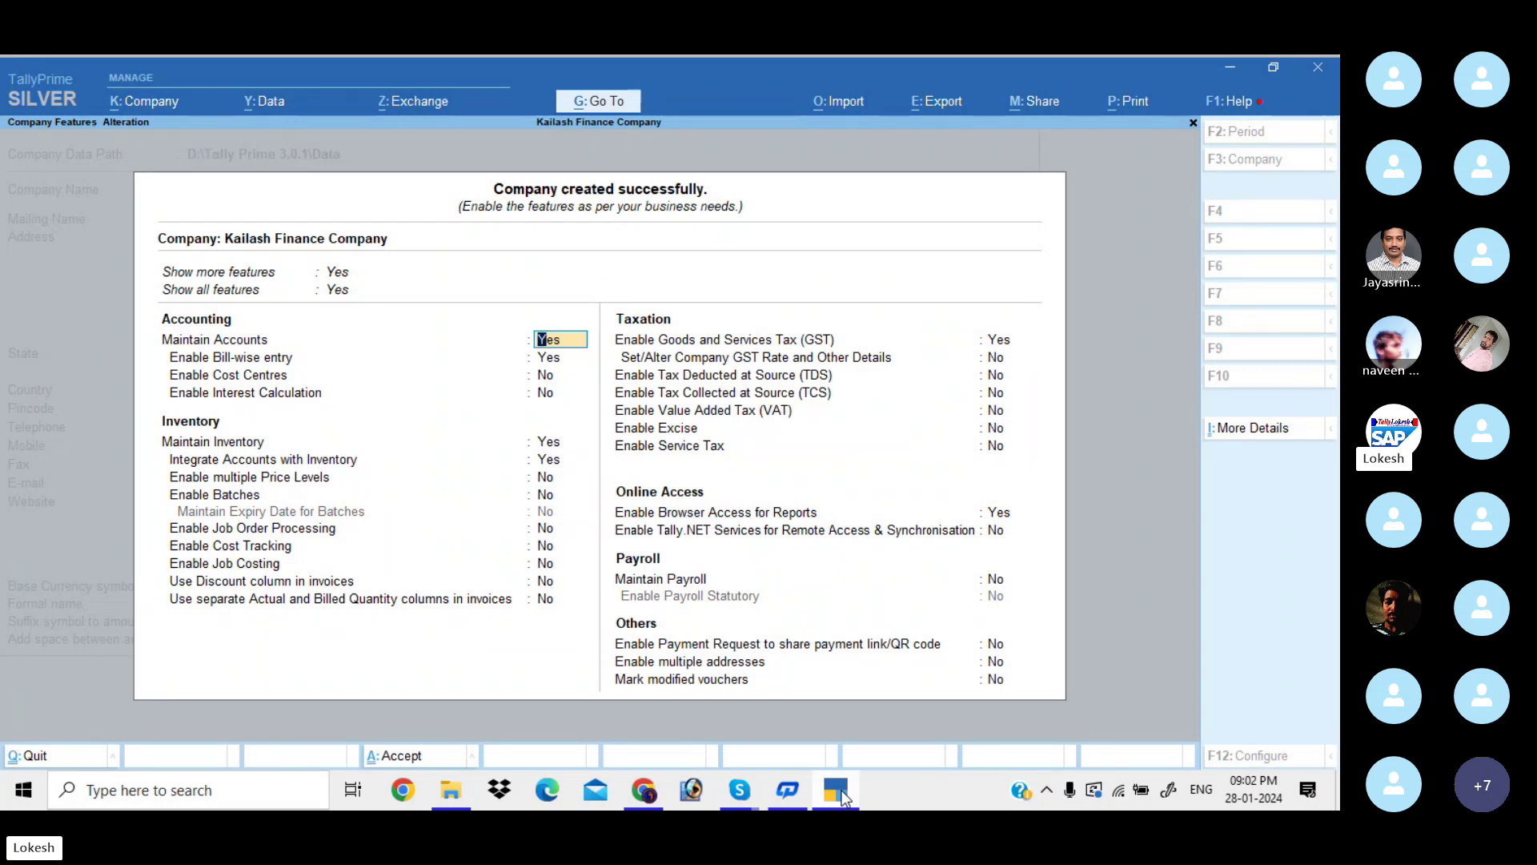
# In the company's accounting features, disable bill-wise entry and enable interest calculation
pyautogui.press('Return')
pyautogui.write('n')
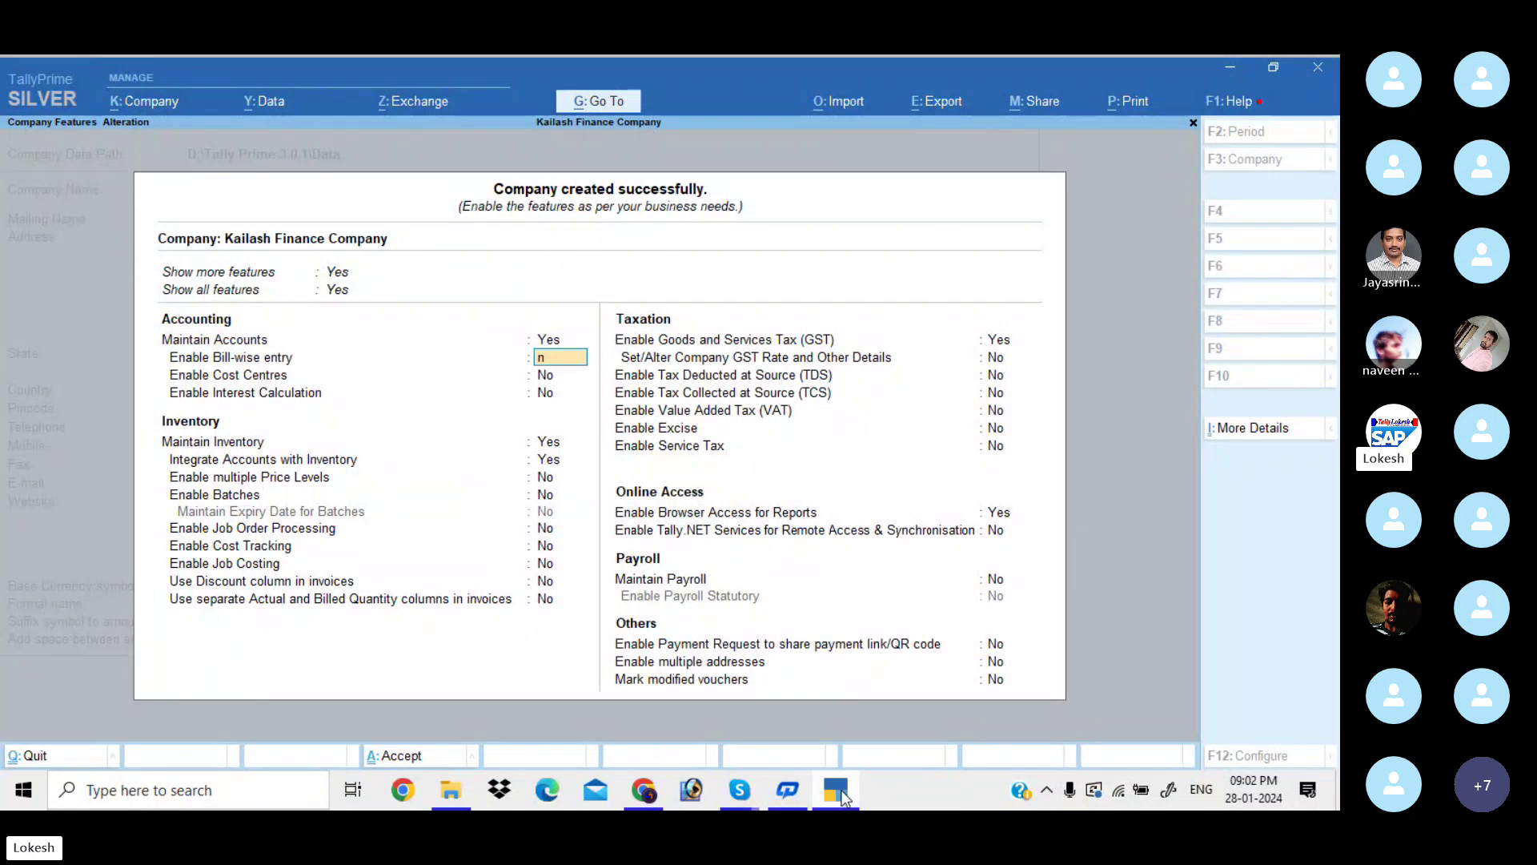
pyautogui.press('Return')
pyautogui.press('Return')
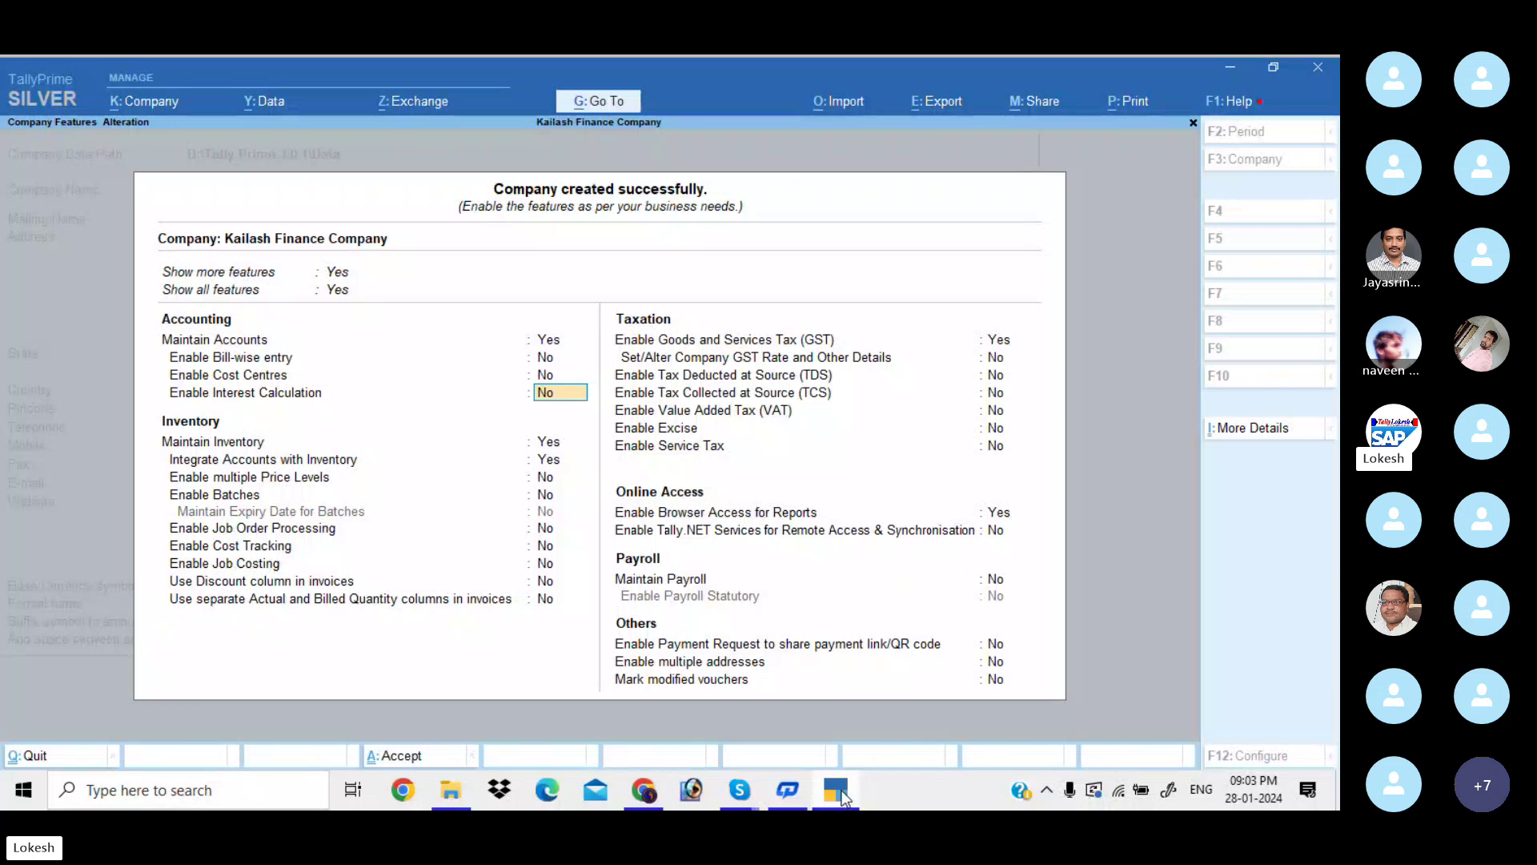
pyautogui.press('y')
pyautogui.press('Return')
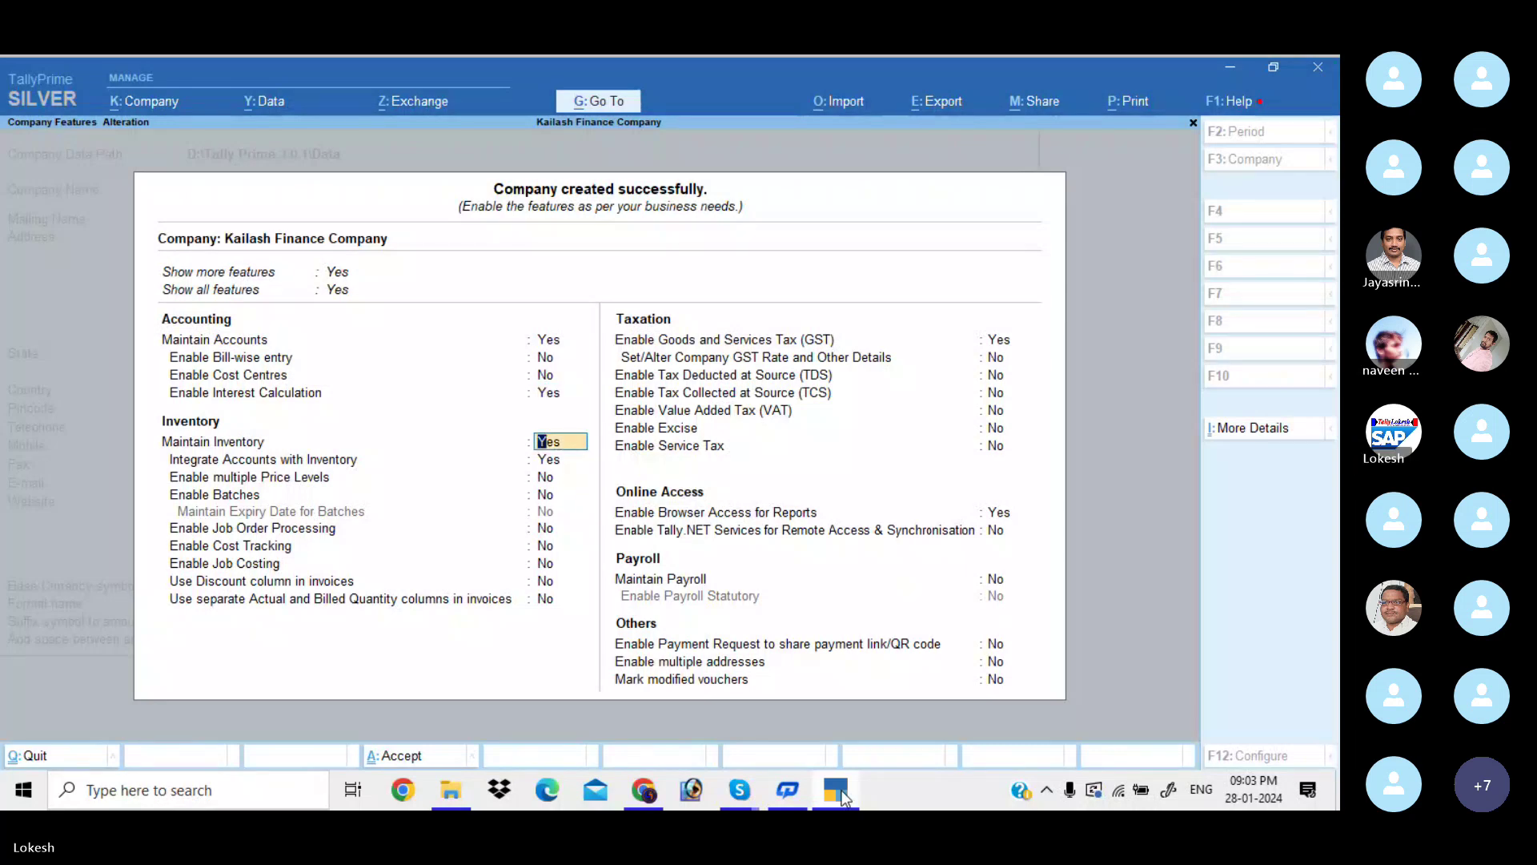
# Set Maintain Inventory and Goods and Services Tax (GST) to No in the company features
pyautogui.press('n')
pyautogui.press('Return')
pyautogui.press('n')
pyautogui.press('Return')
pyautogui.press('Return')
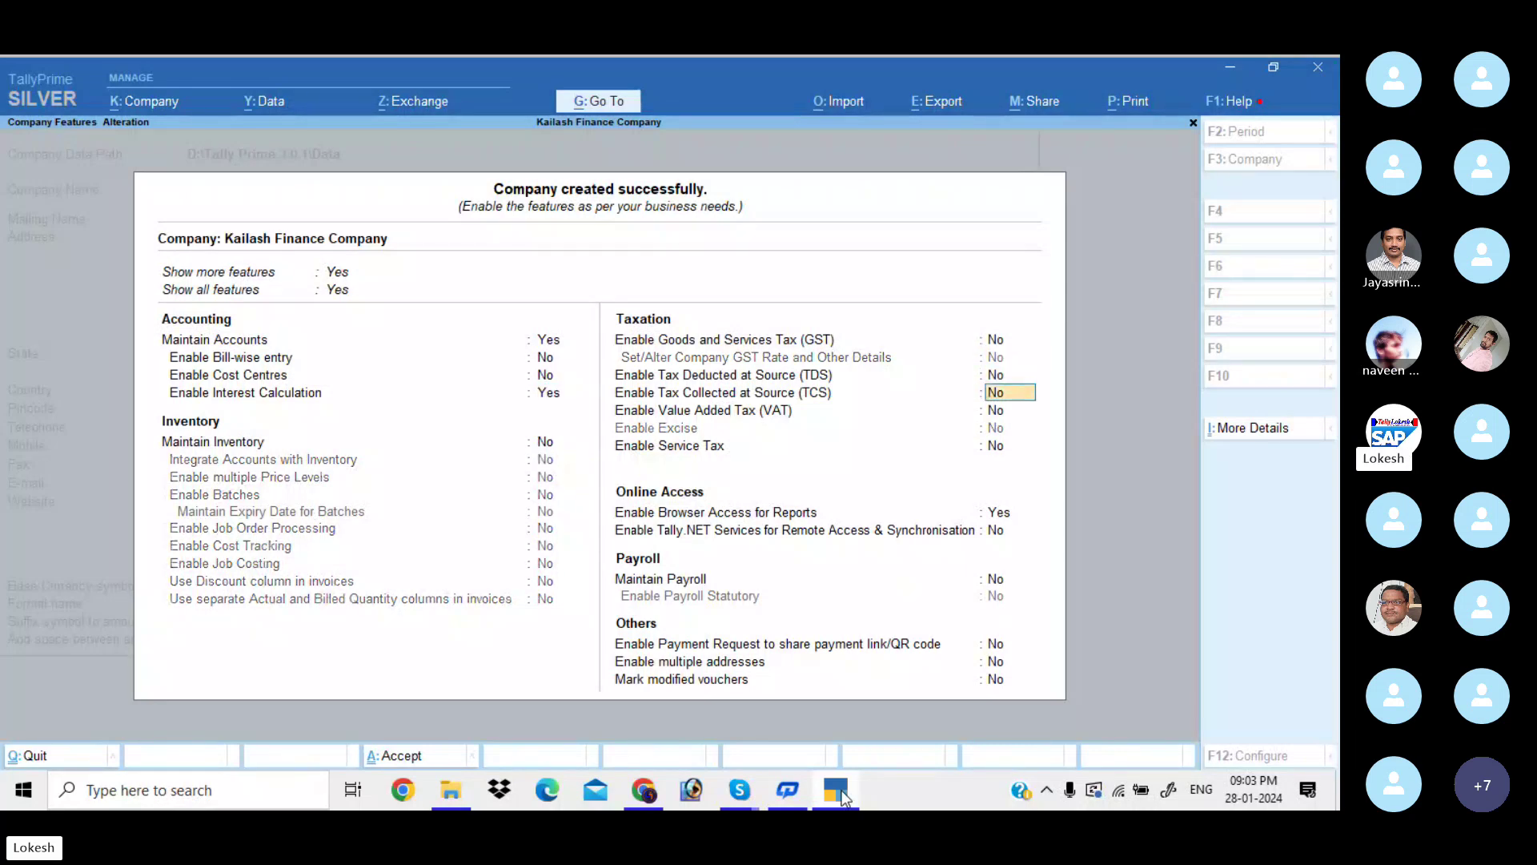
# Disable browser access for reports, keep the remaining features at No and accept the company features
pyautogui.press('Return')
pyautogui.press('Return')
pyautogui.press('Return')
pyautogui.press('n')
pyautogui.press('Return')
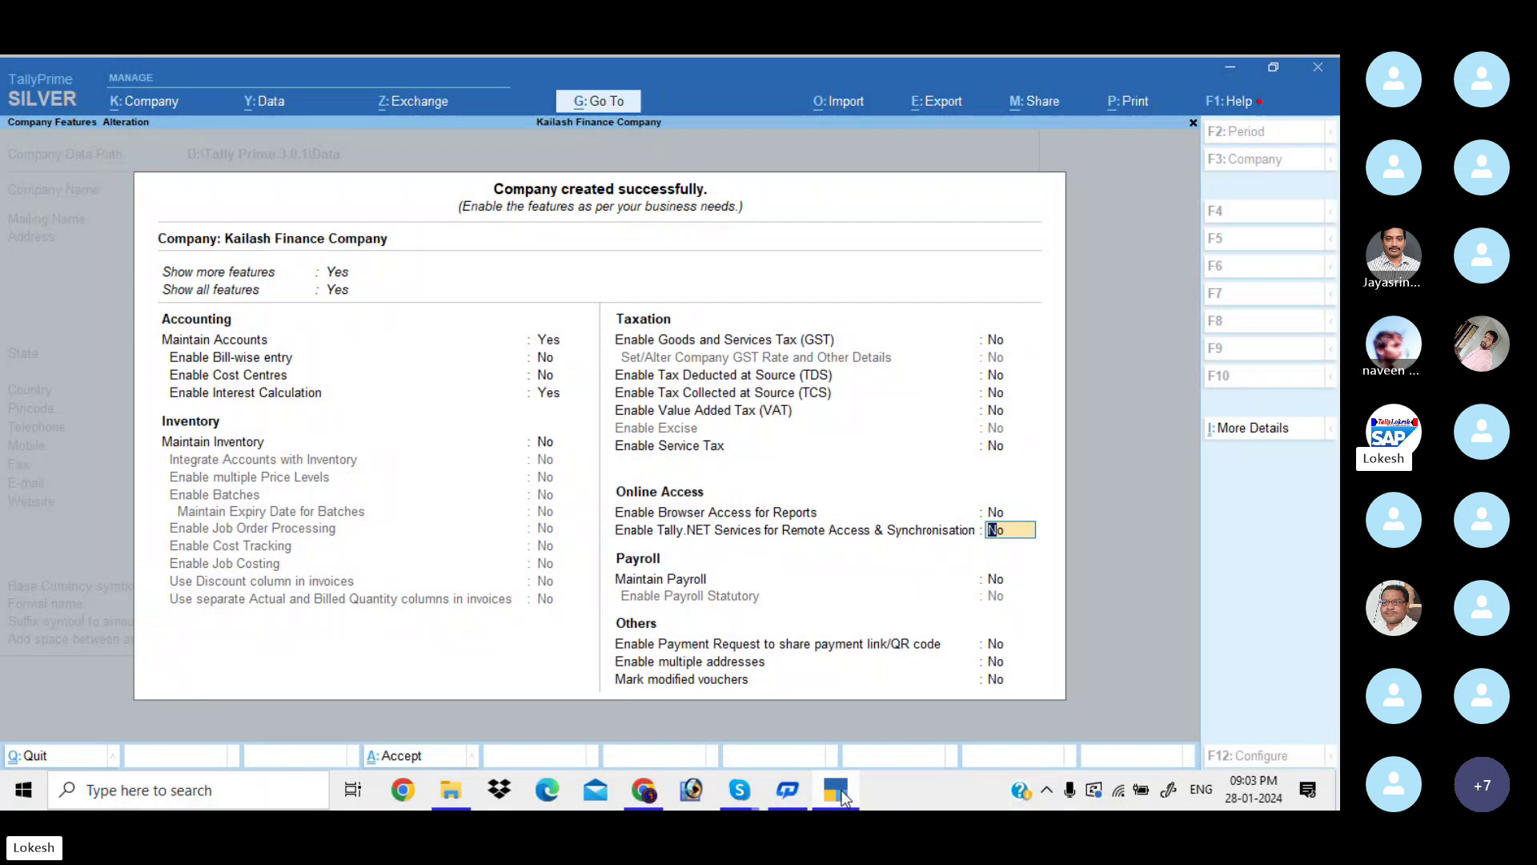
pyautogui.press('Return')
pyautogui.press('Return')
pyautogui.press('Return')
pyautogui.press('Return')
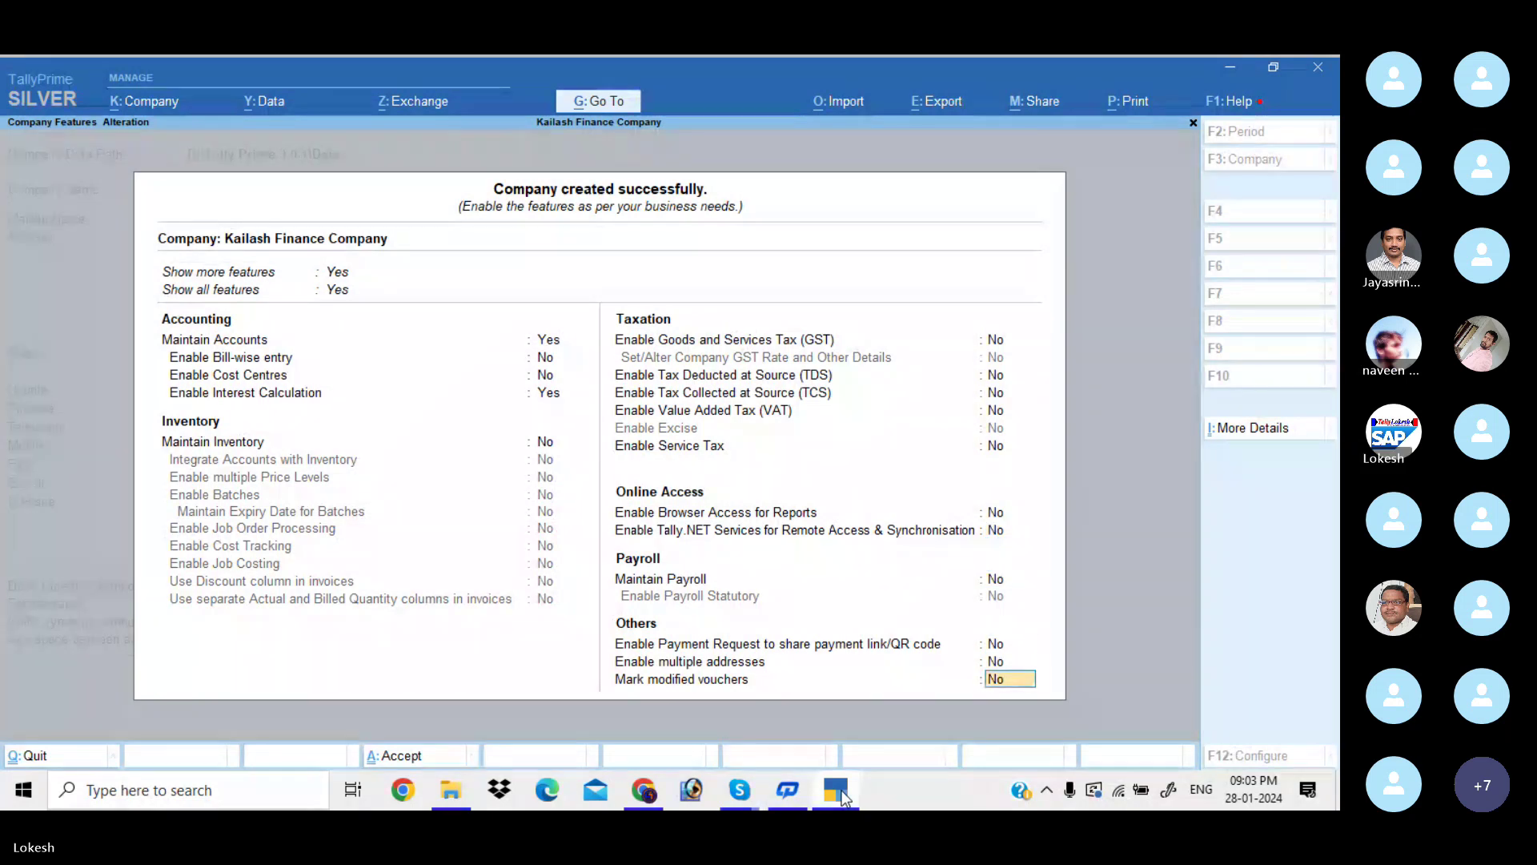
pyautogui.press('Return')
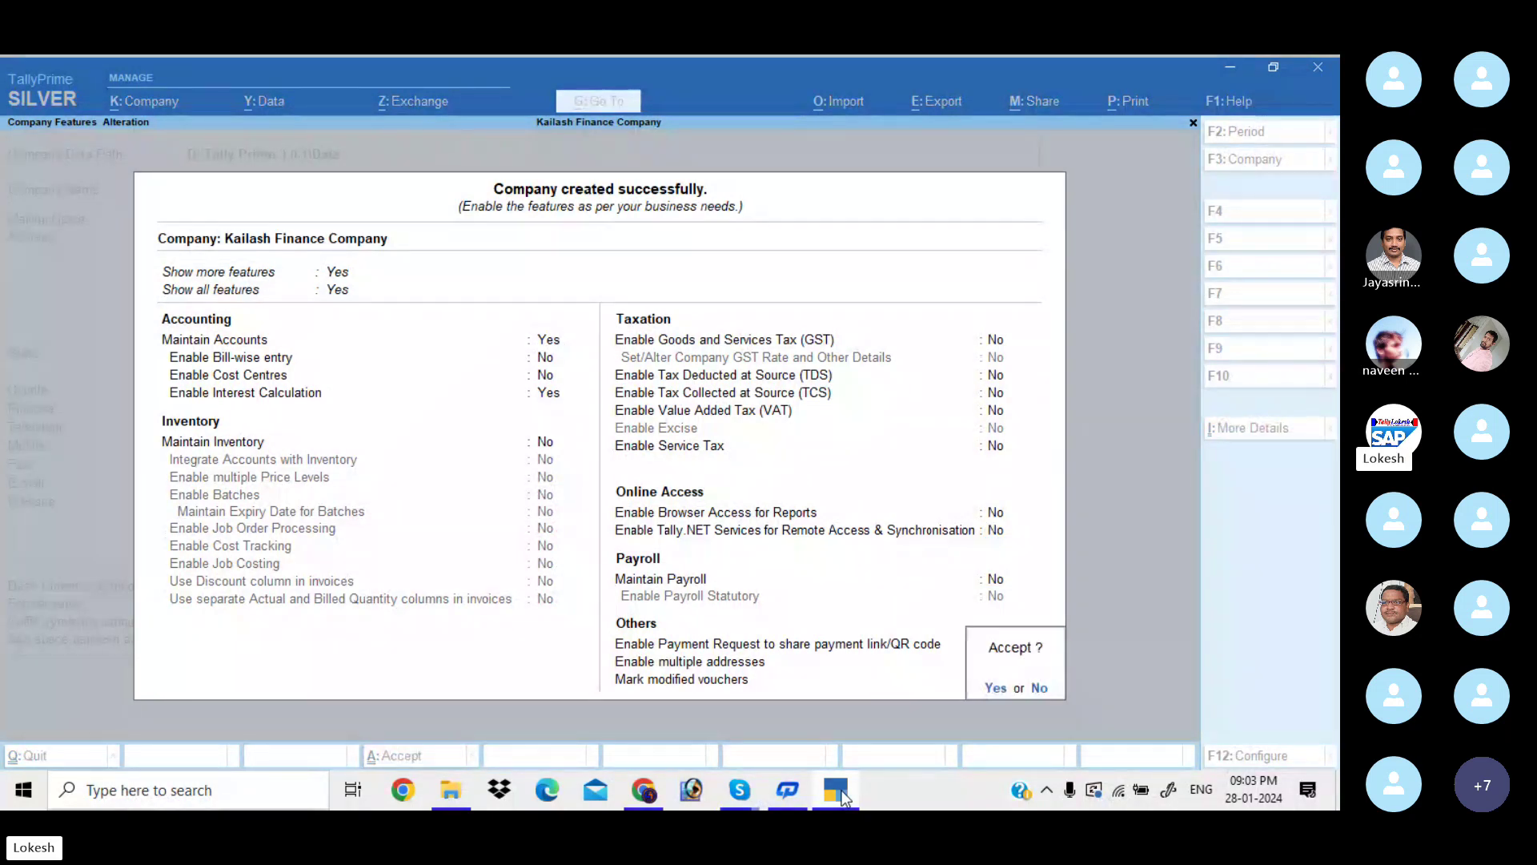
pyautogui.press('Return')
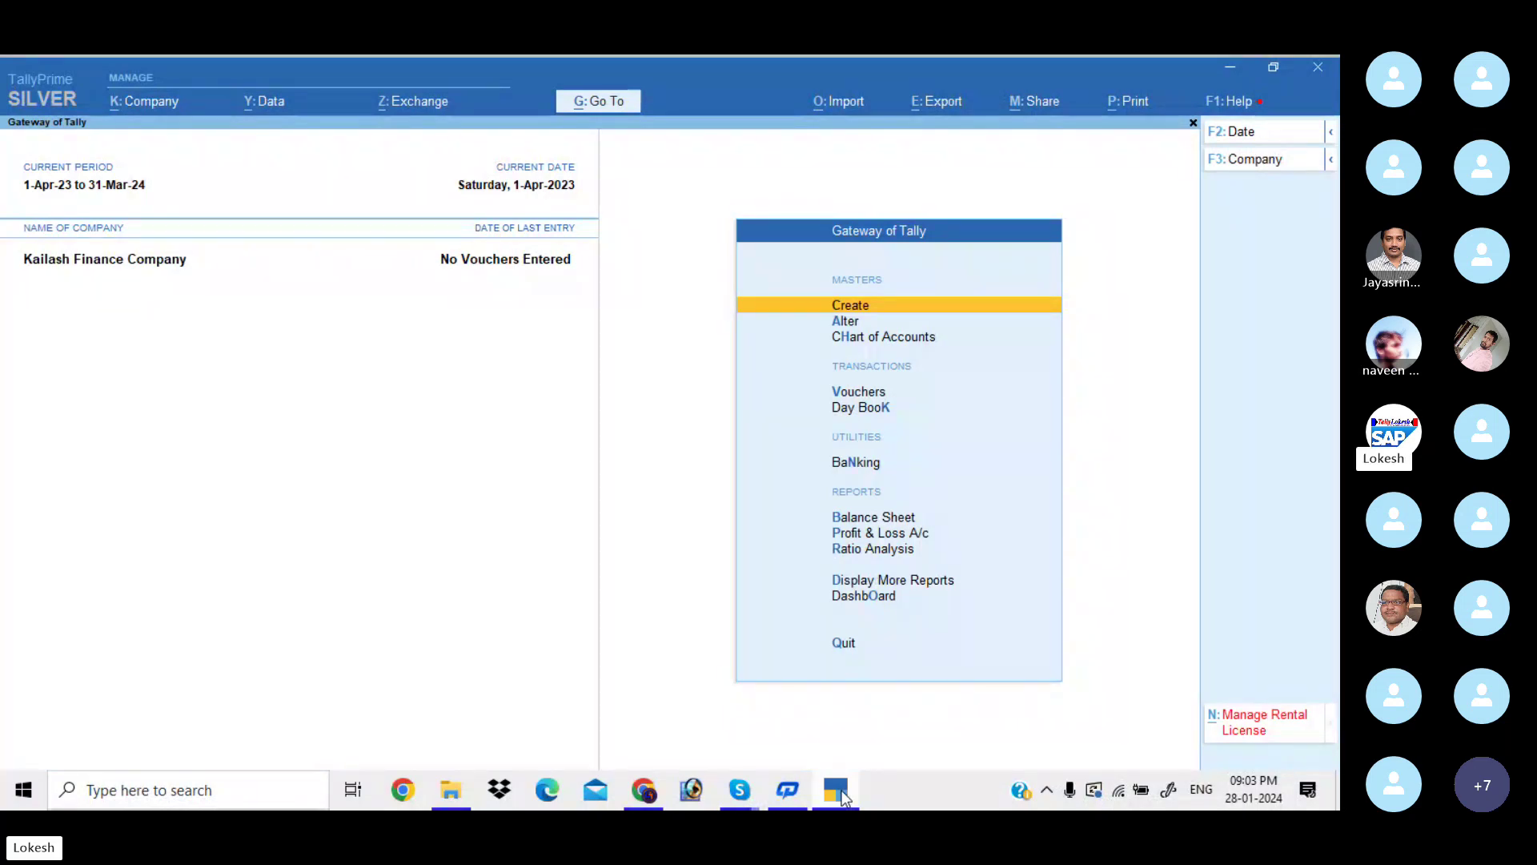
# Start a new ledger named Kailash Capital under the Capital Account group
pyautogui.press('Return')
pyautogui.press('Down')
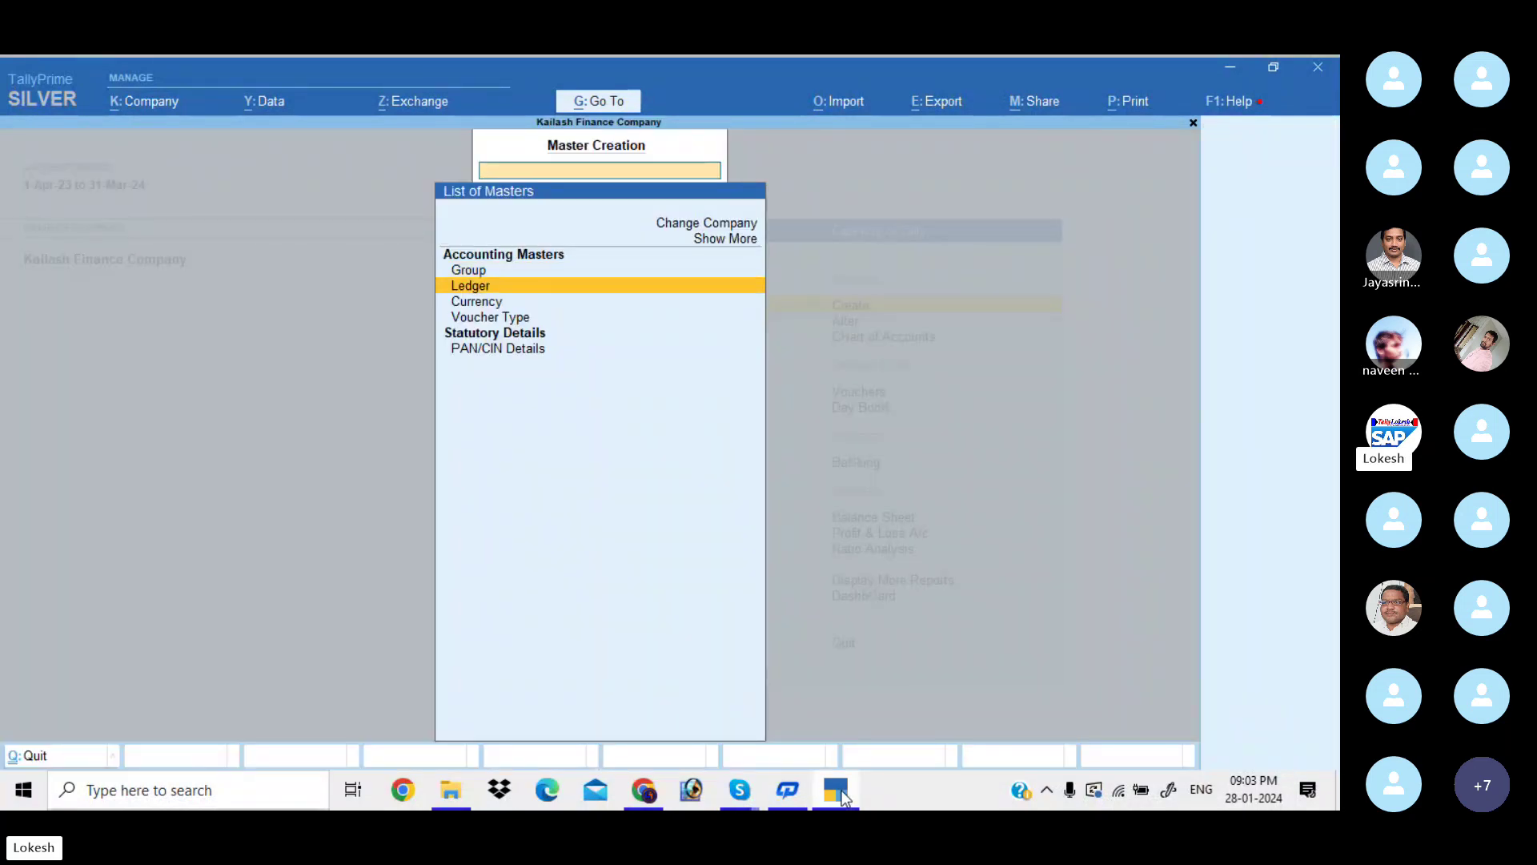
pyautogui.press('Return')
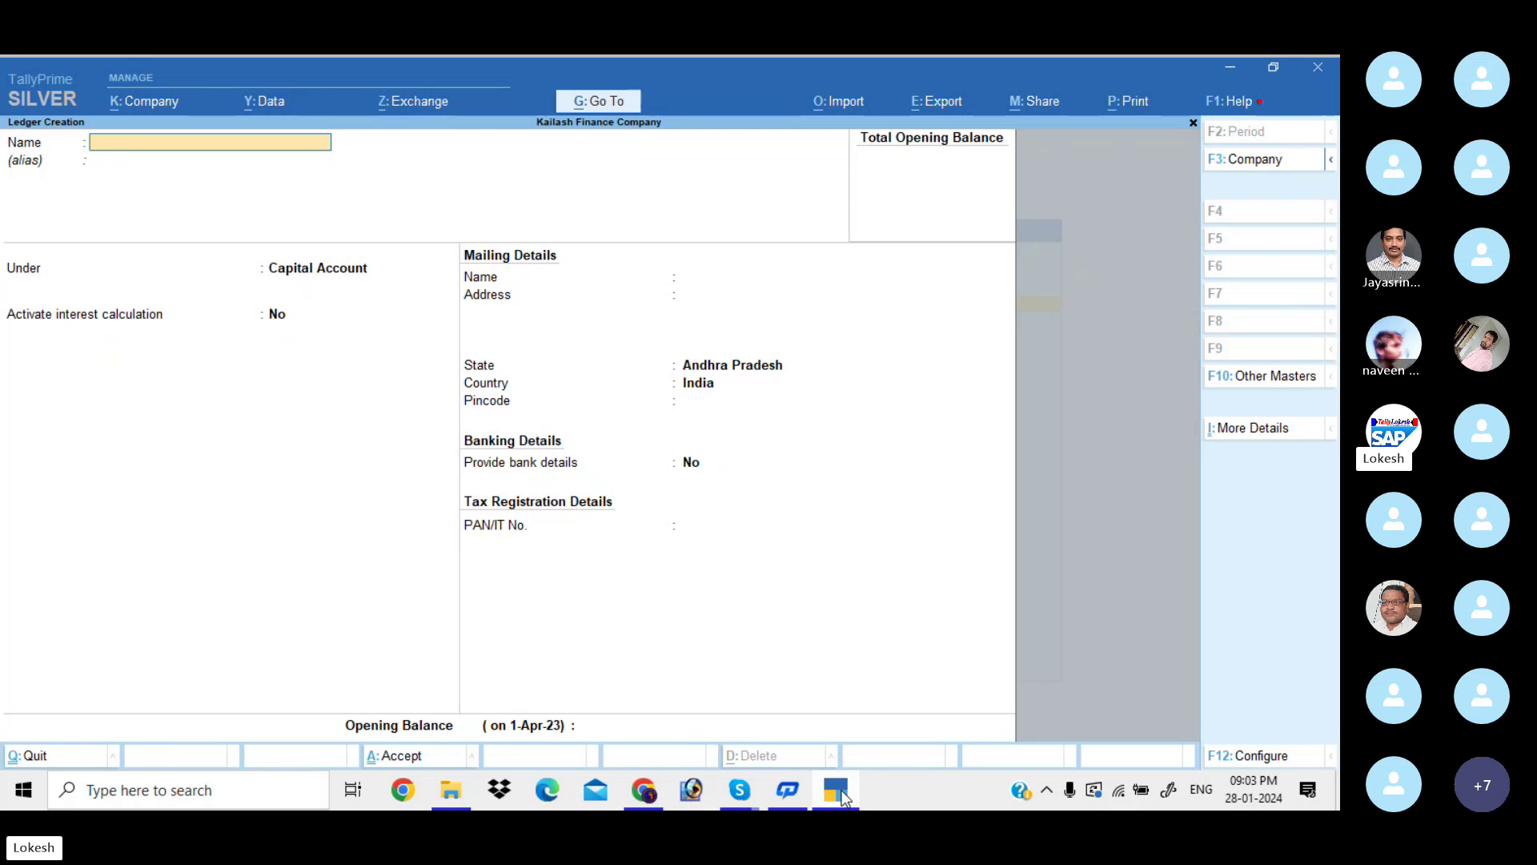
pyautogui.write('Kailash Cpait')
pyautogui.press('BackSpace')
pyautogui.press('BackSpace')
pyautogui.press('BackSpace')
pyautogui.press('BackSpace')
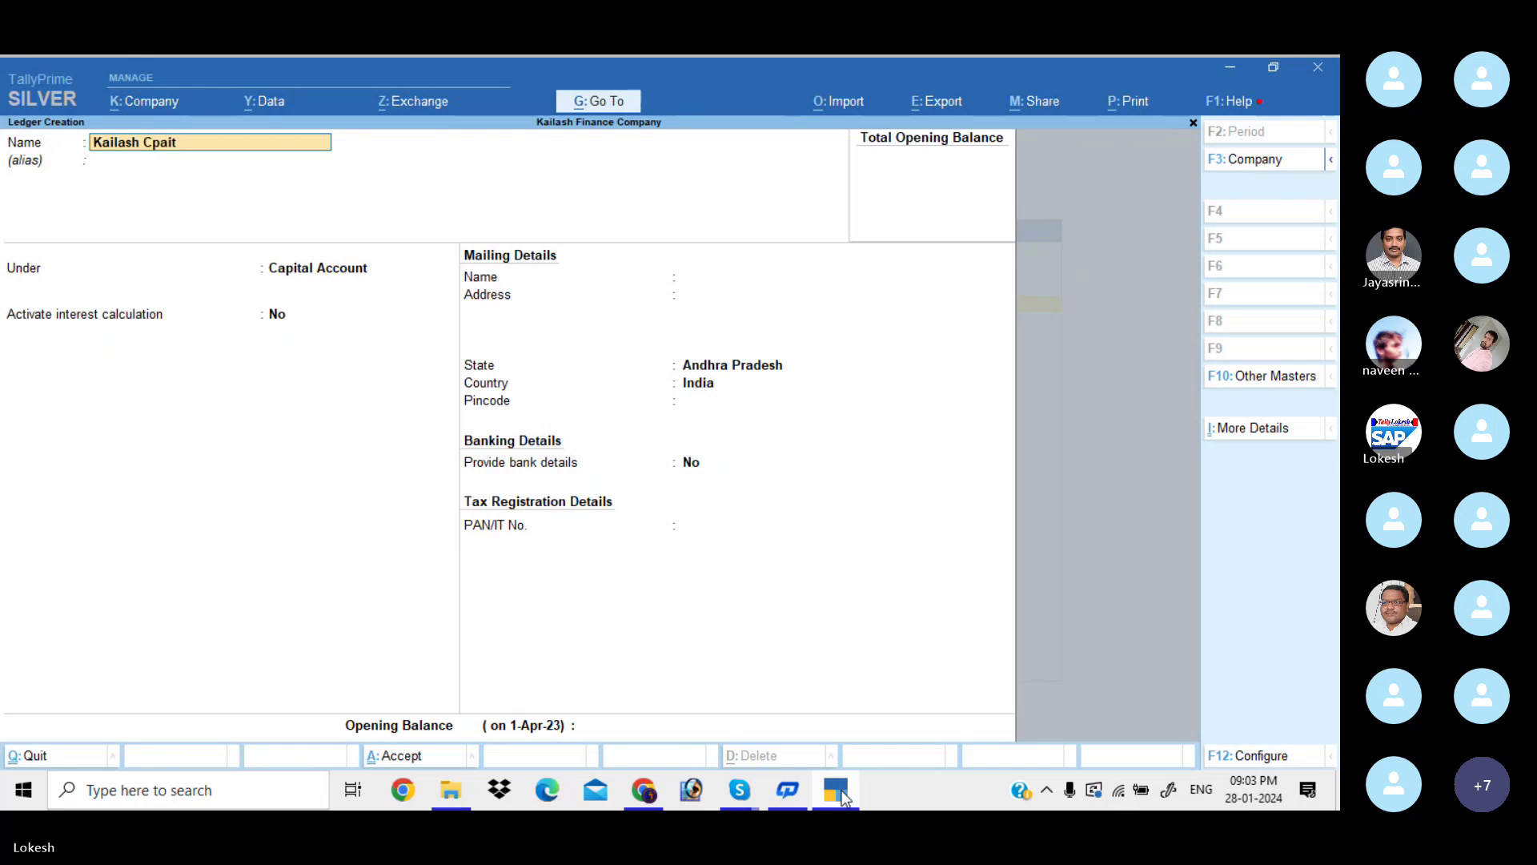
pyautogui.write('apital')
pyautogui.press('Return')
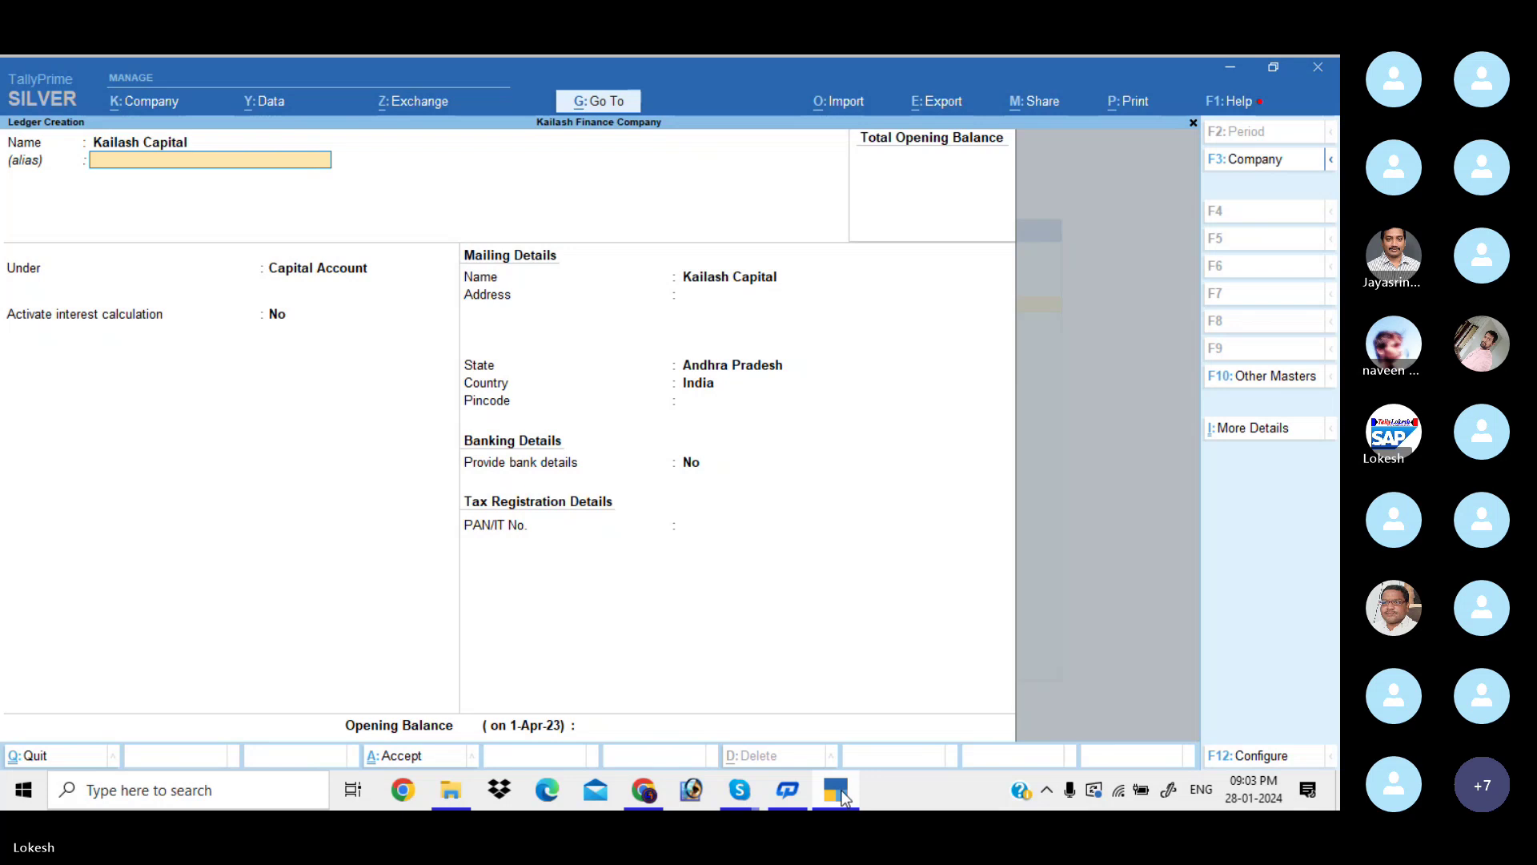
pyautogui.press('Return')
pyautogui.press('Return')
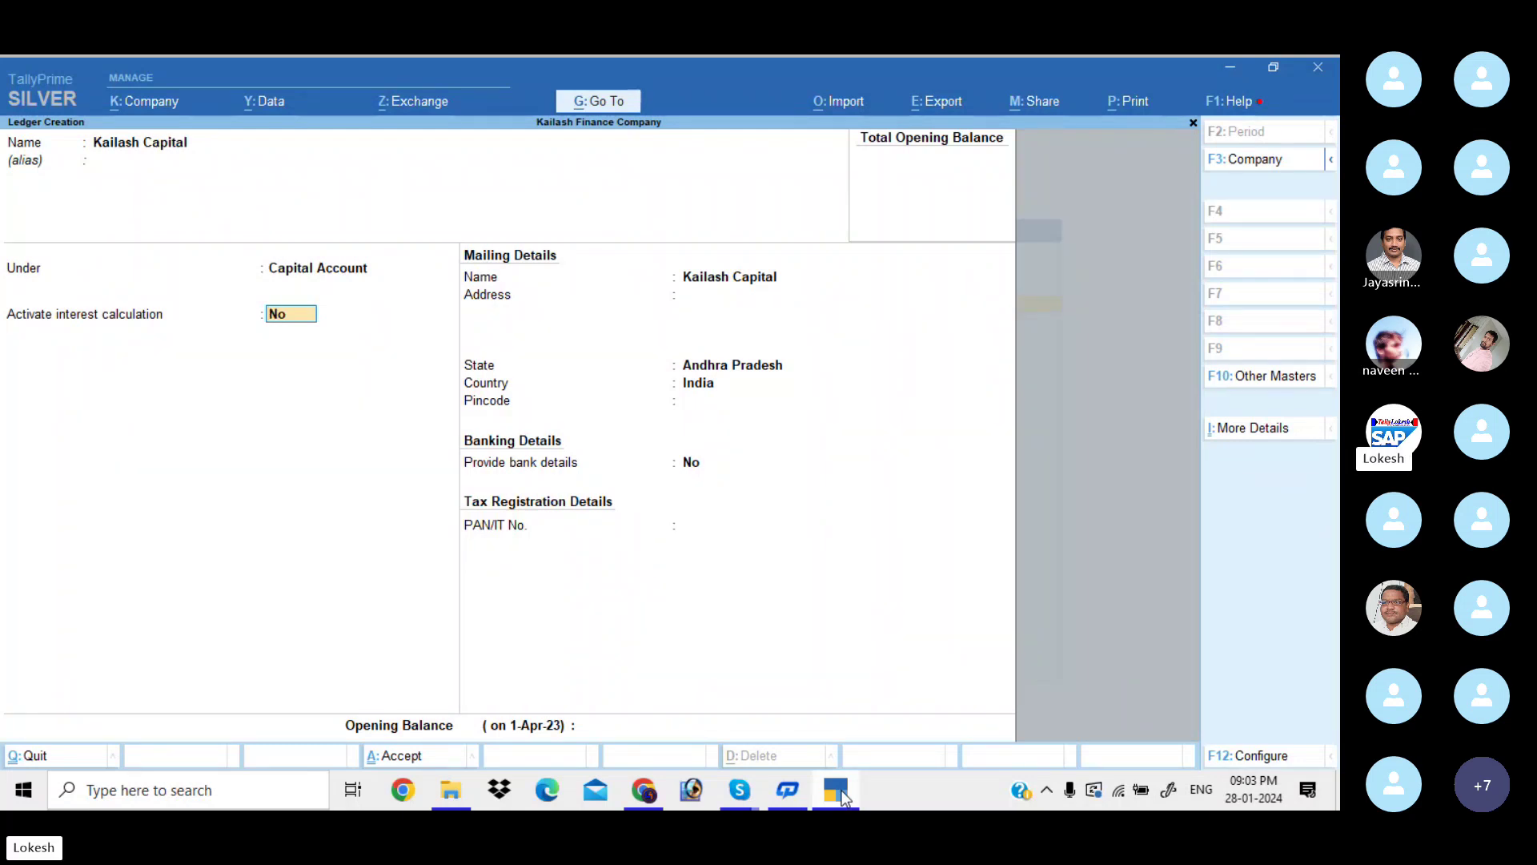
# Activate interest calculation for the ledger, excluding the transaction date for both added and deducted amounts
pyautogui.write('y')
pyautogui.press('Return')
pyautogui.press('Return')
pyautogui.press('Return')
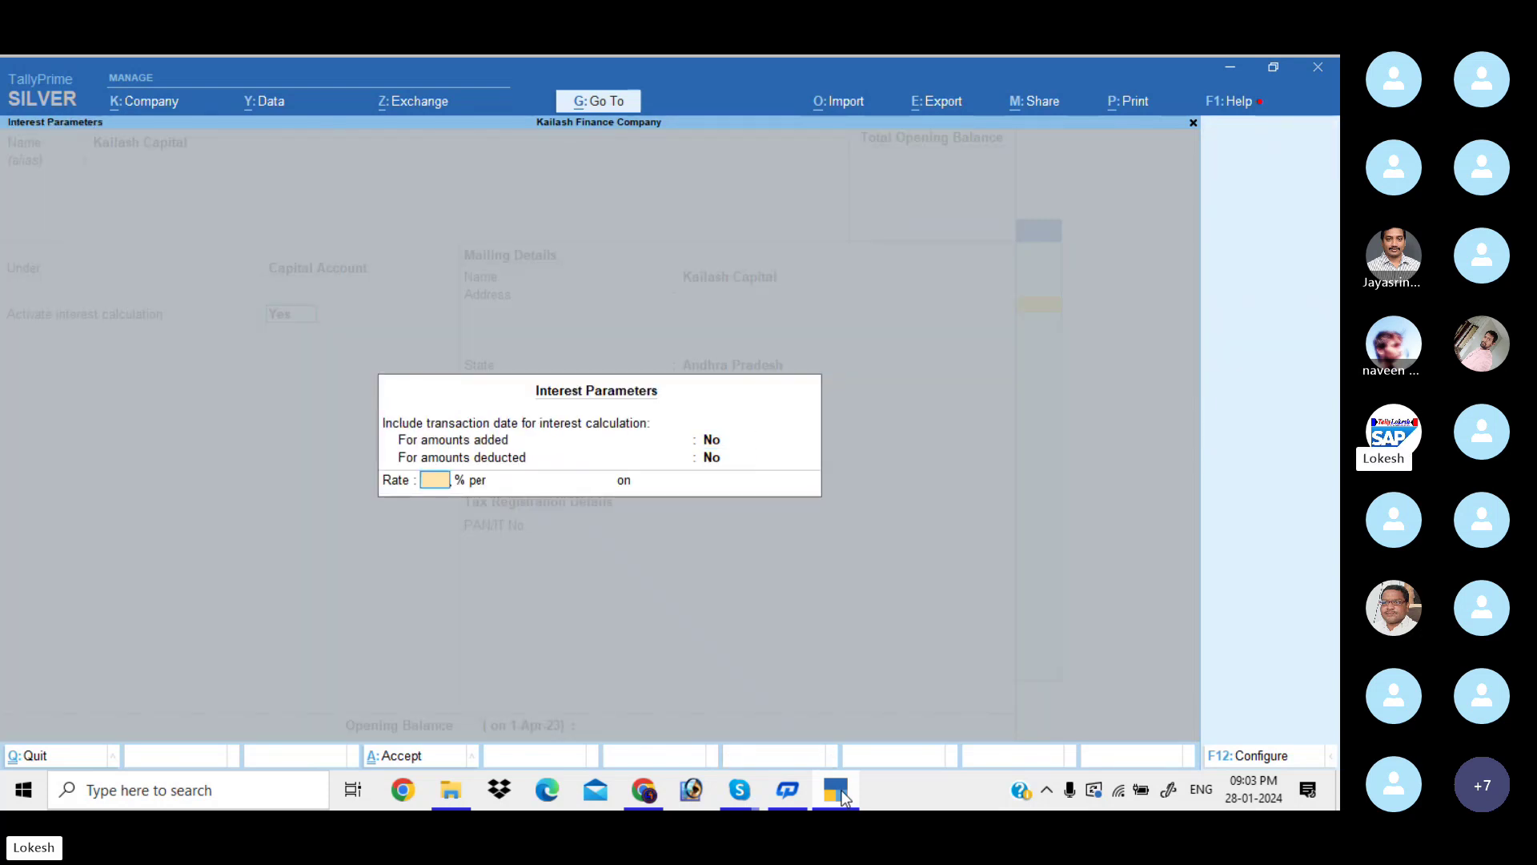
pyautogui.press('Return')
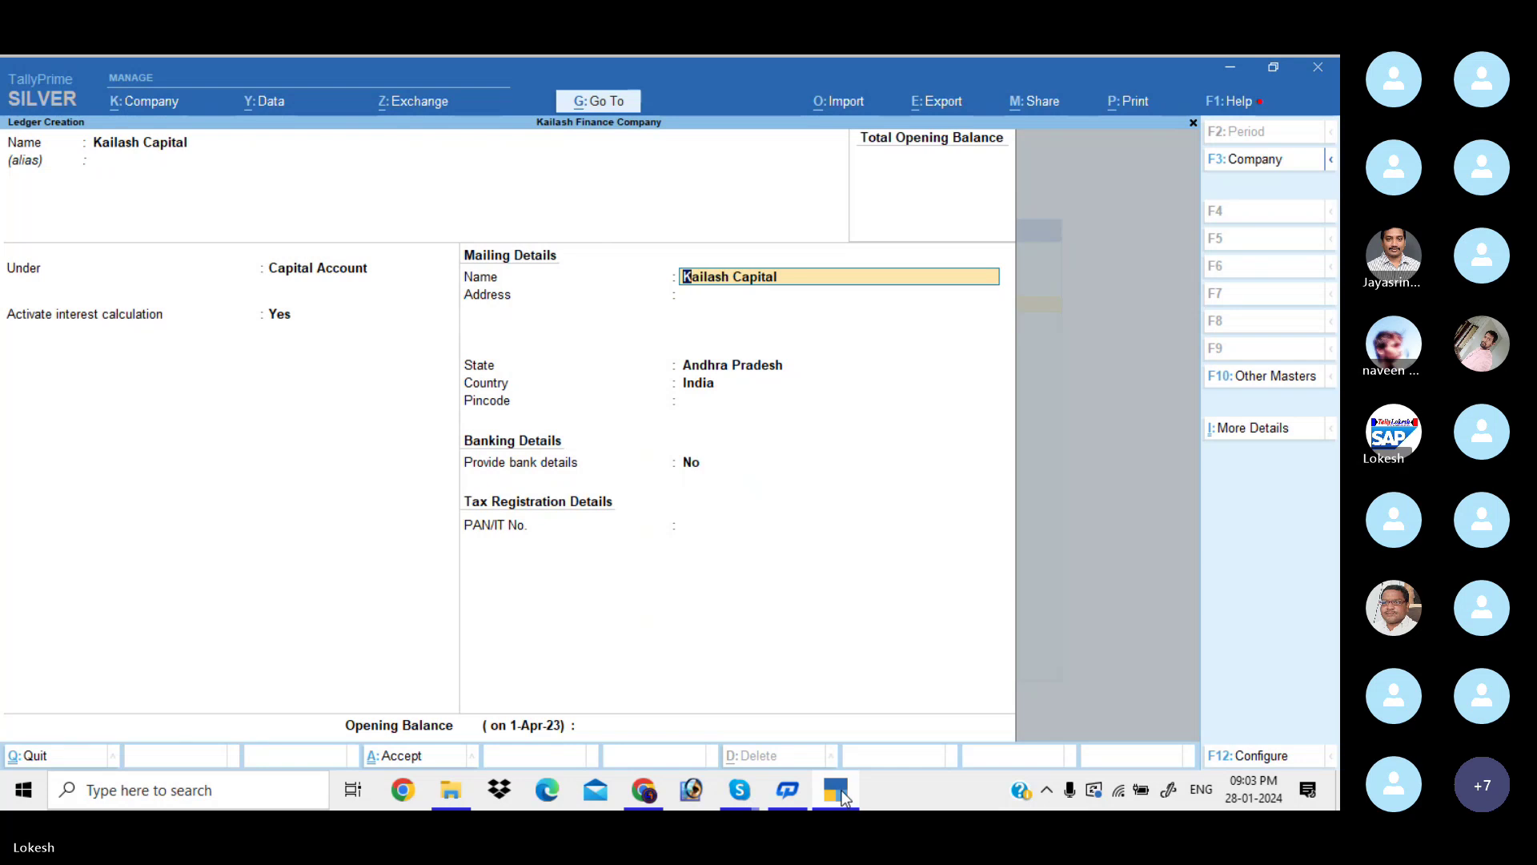
# Set the Kailash Capital ledger's interest rate to 5% per 365-Day Year on All Balances, keeping the transaction date excluded
pyautogui.press('BackSpace')
pyautogui.press('Return')
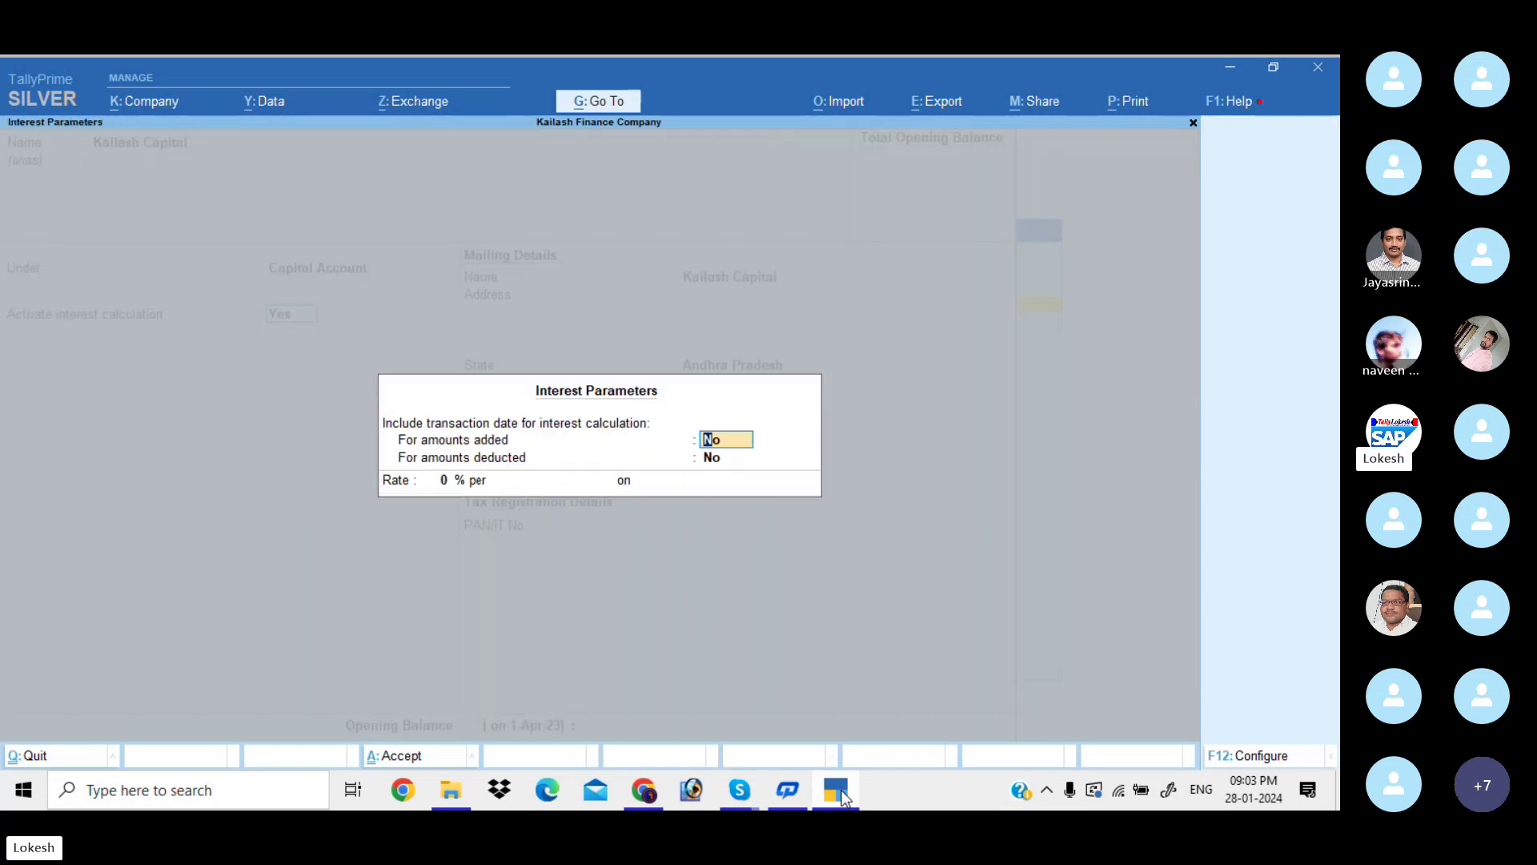
pyautogui.press('Return')
pyautogui.press('Return')
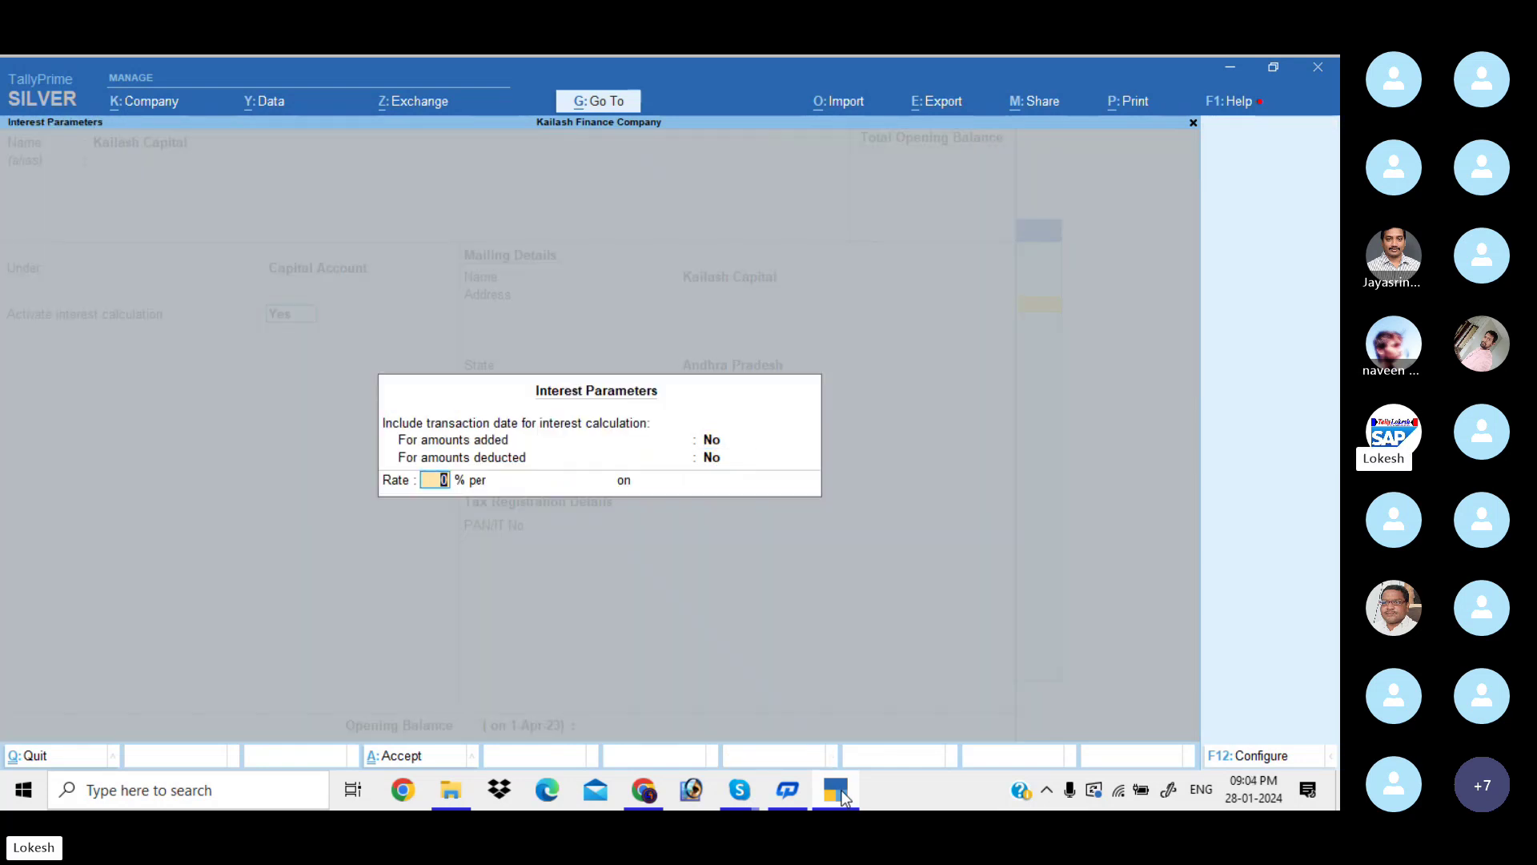
pyautogui.press('Return')
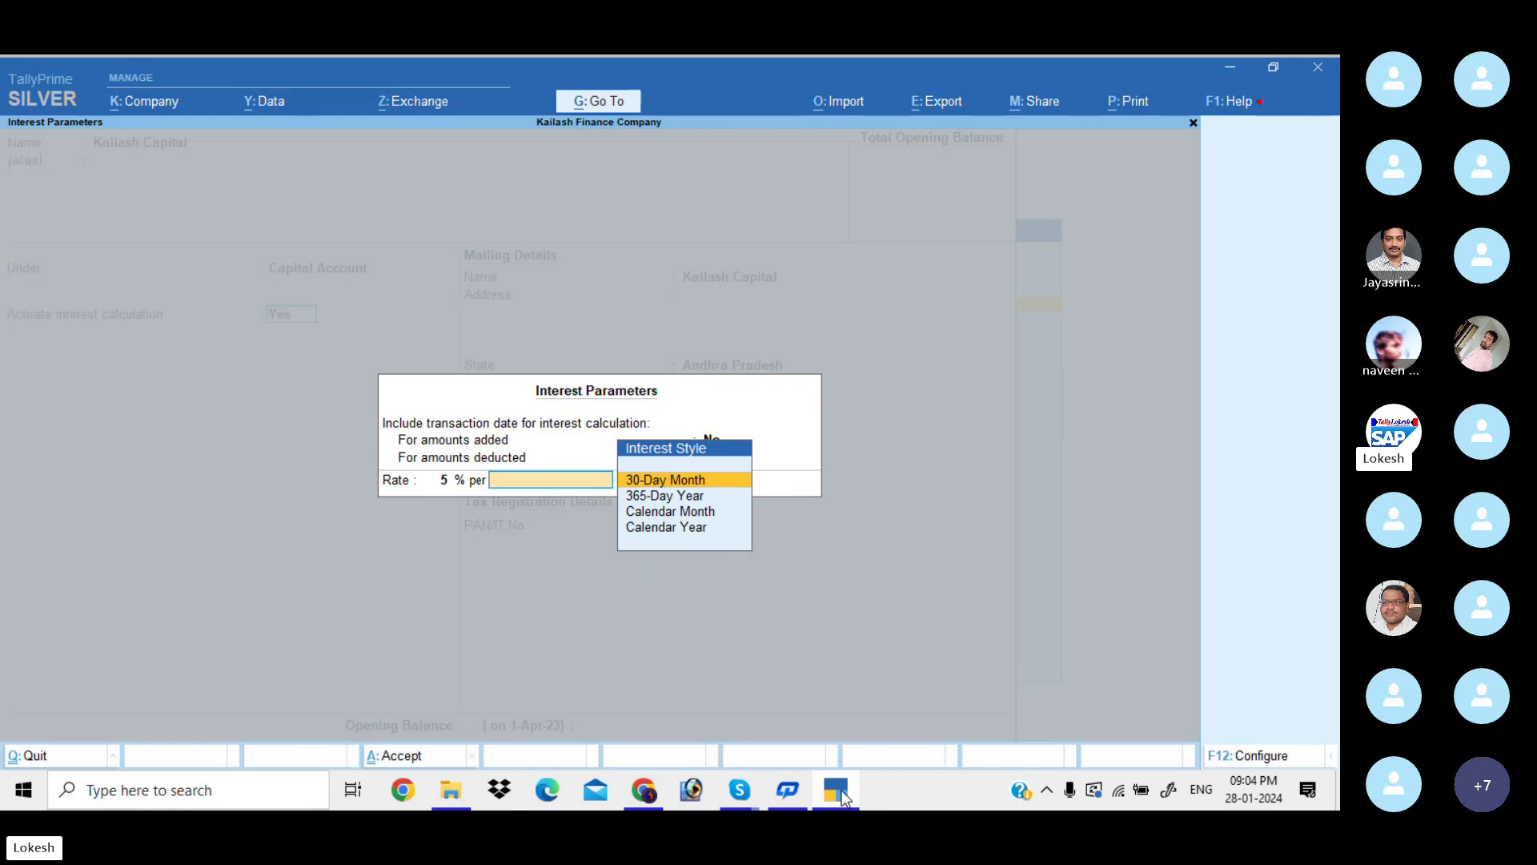
pyautogui.press('Down')
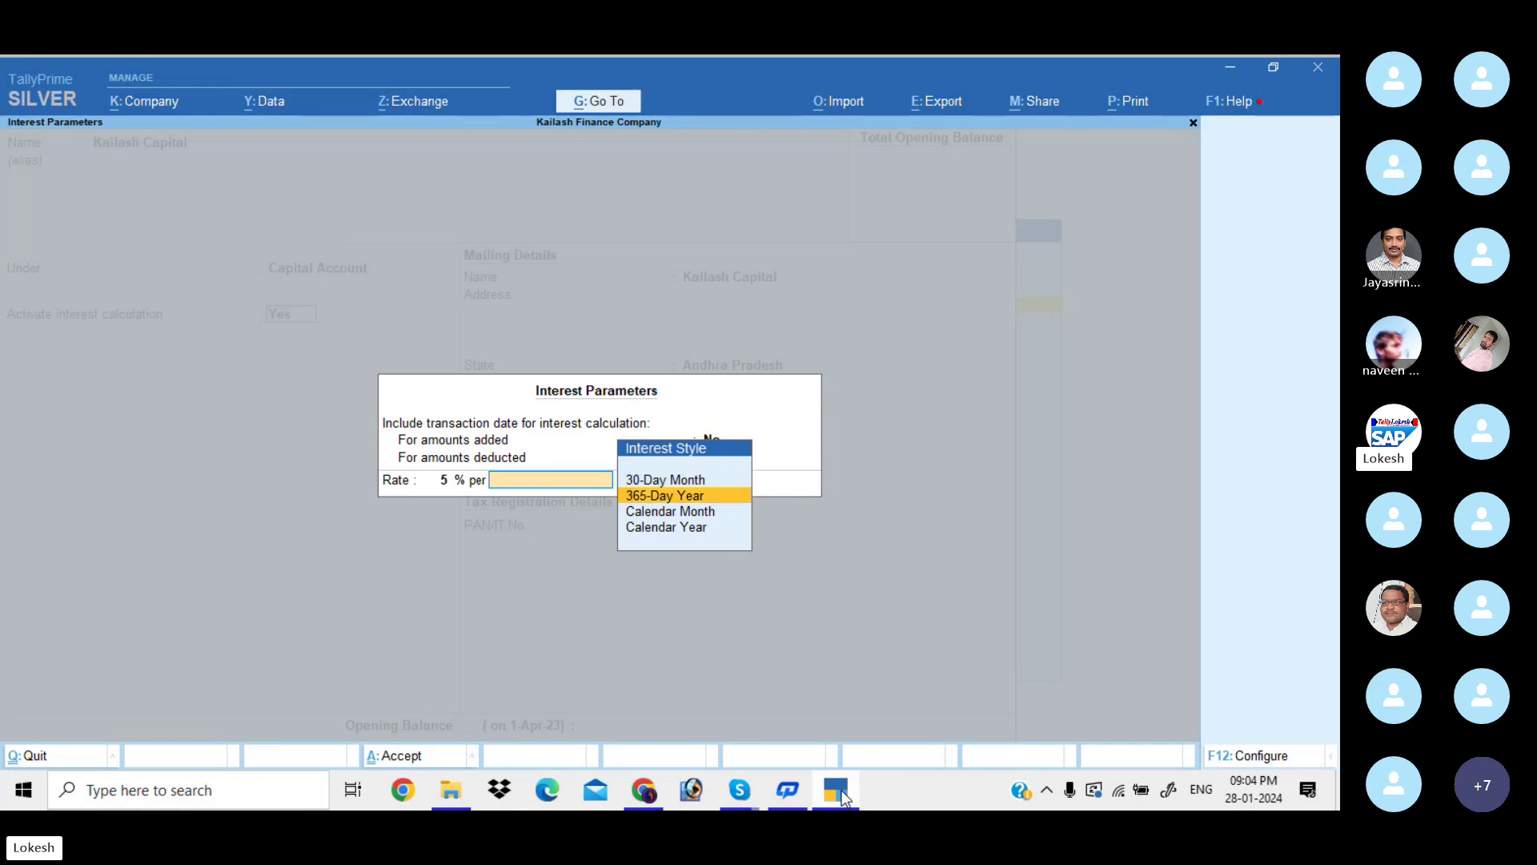
pyautogui.press('Return')
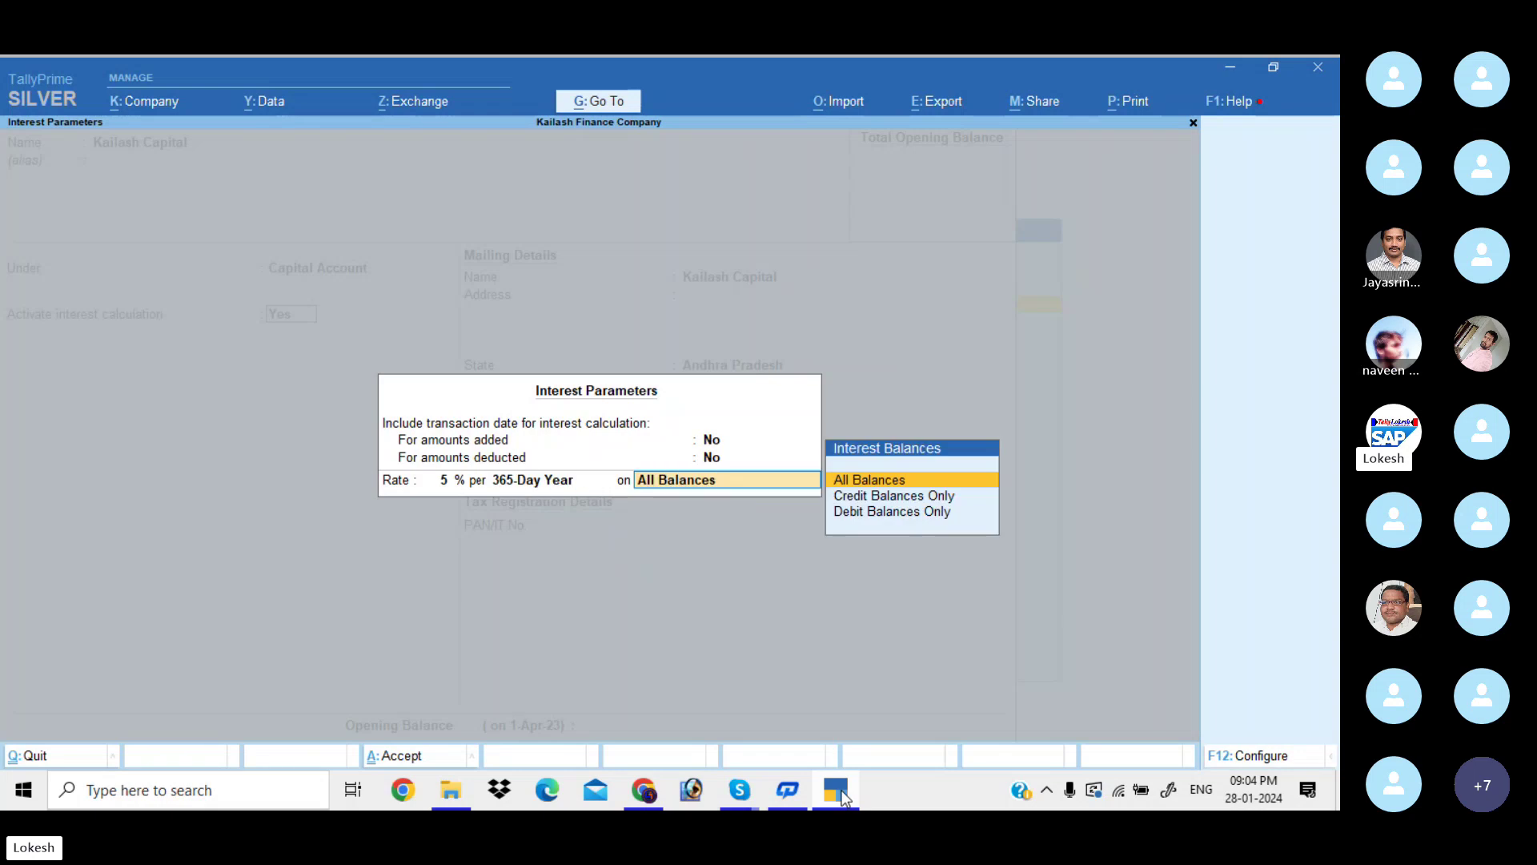
pyautogui.press('Return')
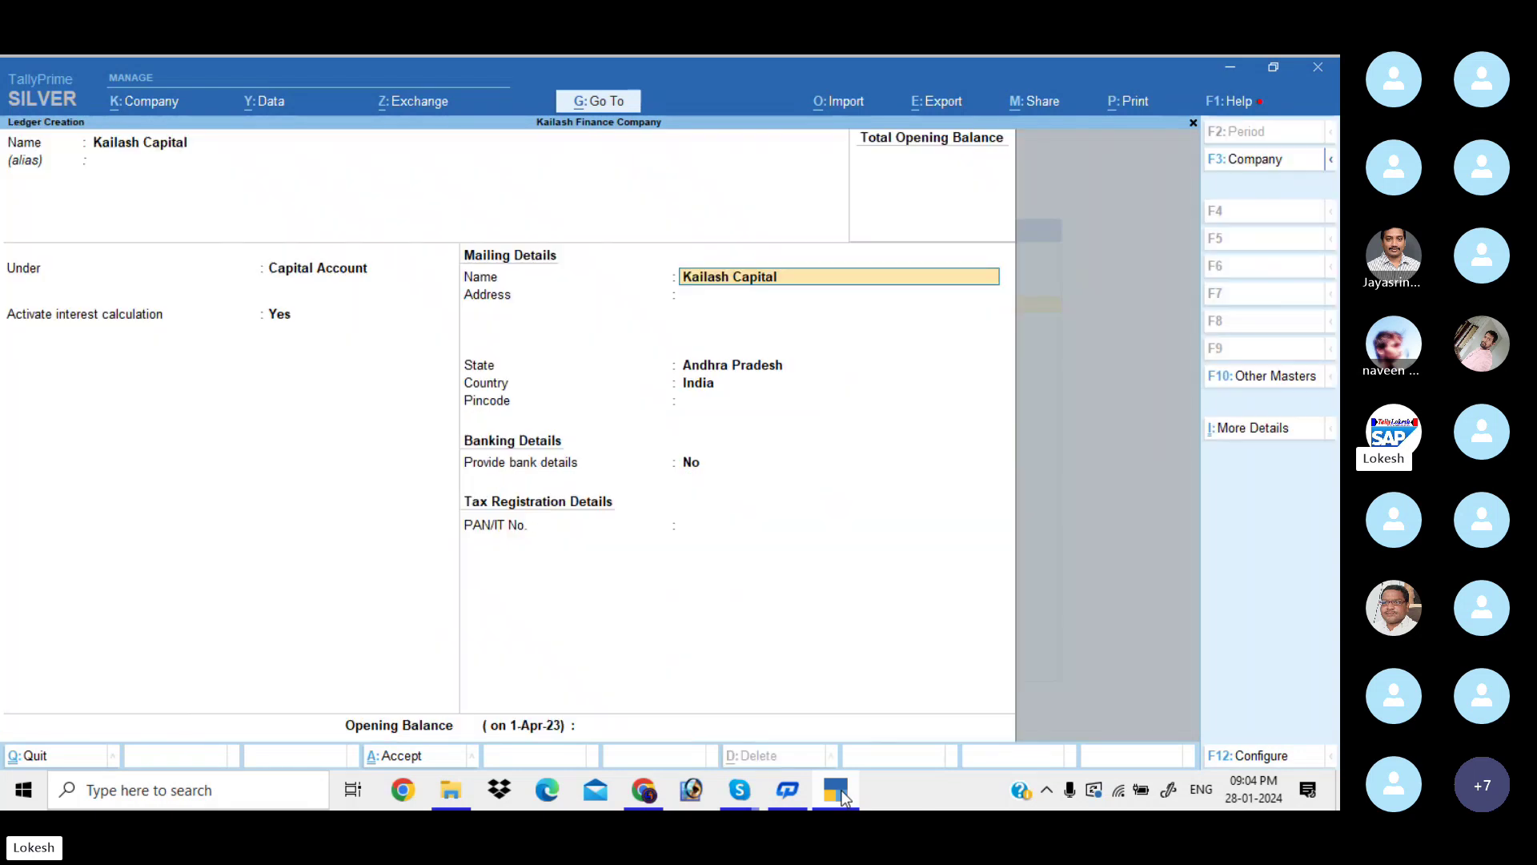
# Keep the default mailing and bank details, leave the opening balance empty and save the Kailash Capital ledger
pyautogui.press('Return')
pyautogui.press('Return')
pyautogui.press('Return')
pyautogui.press('Return')
pyautogui.press('Return')
pyautogui.press('Return')
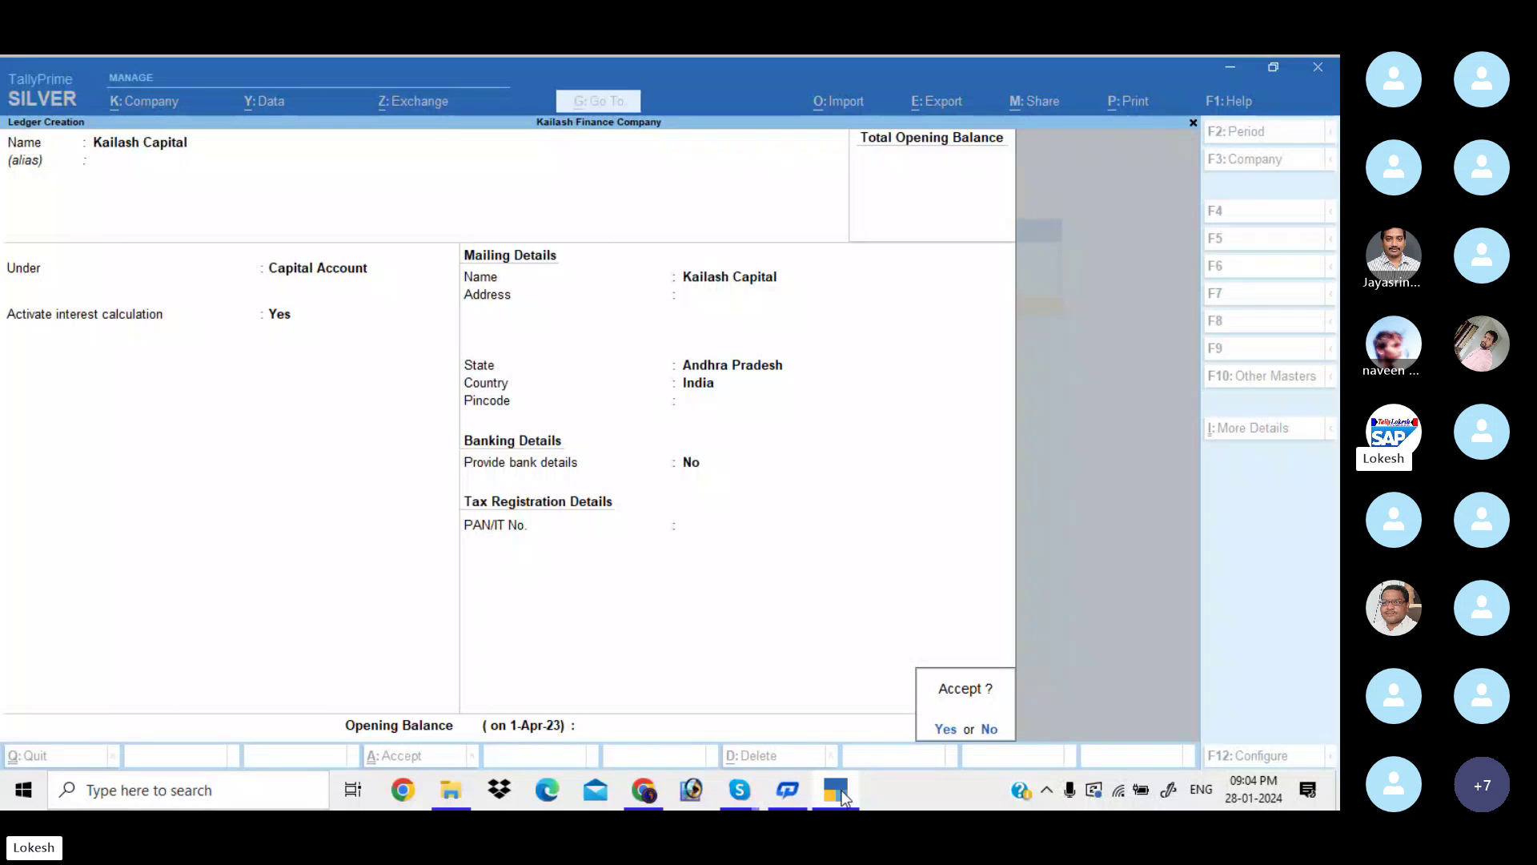
pyautogui.press('Return')
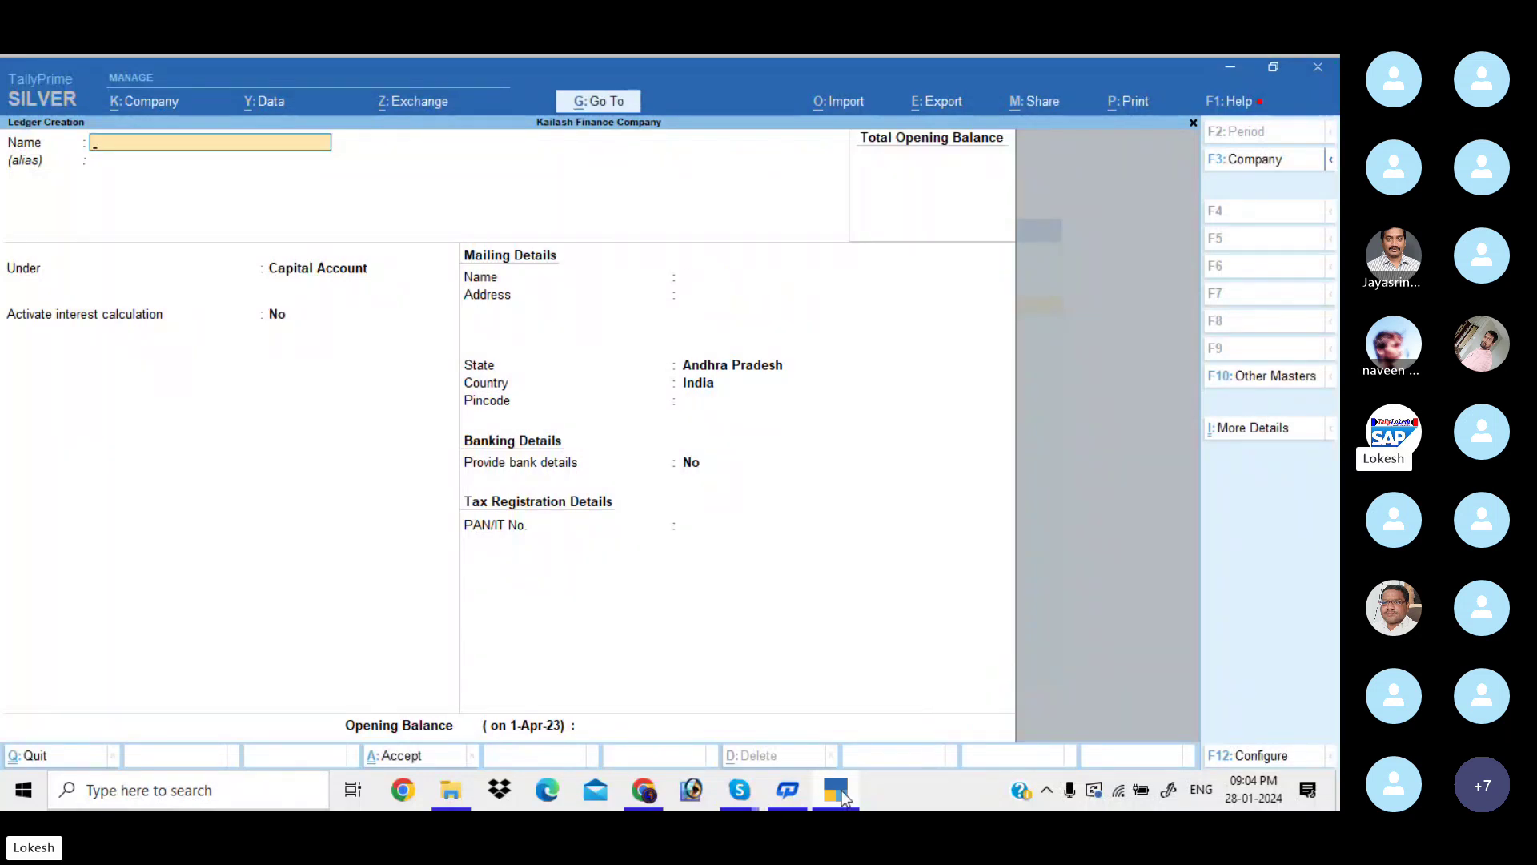
# Start a new ledger named Divya Capital under the Capital Account group and activate its interest calculation
pyautogui.write('Divya capital')
pyautogui.press('Return')
pyautogui.press('Return')
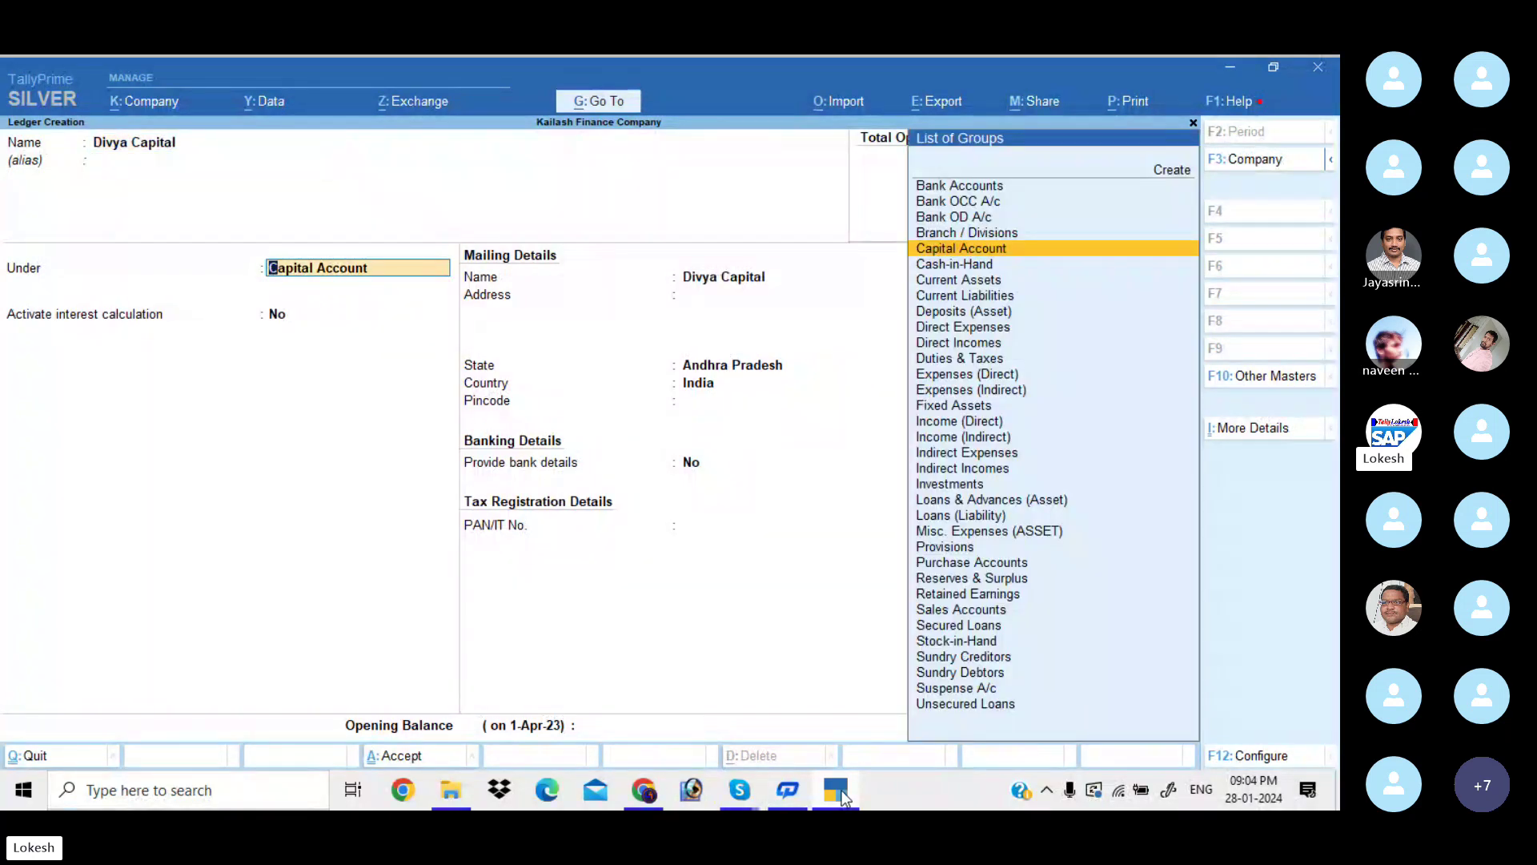
pyautogui.press('Return')
pyautogui.press('BackSpace')
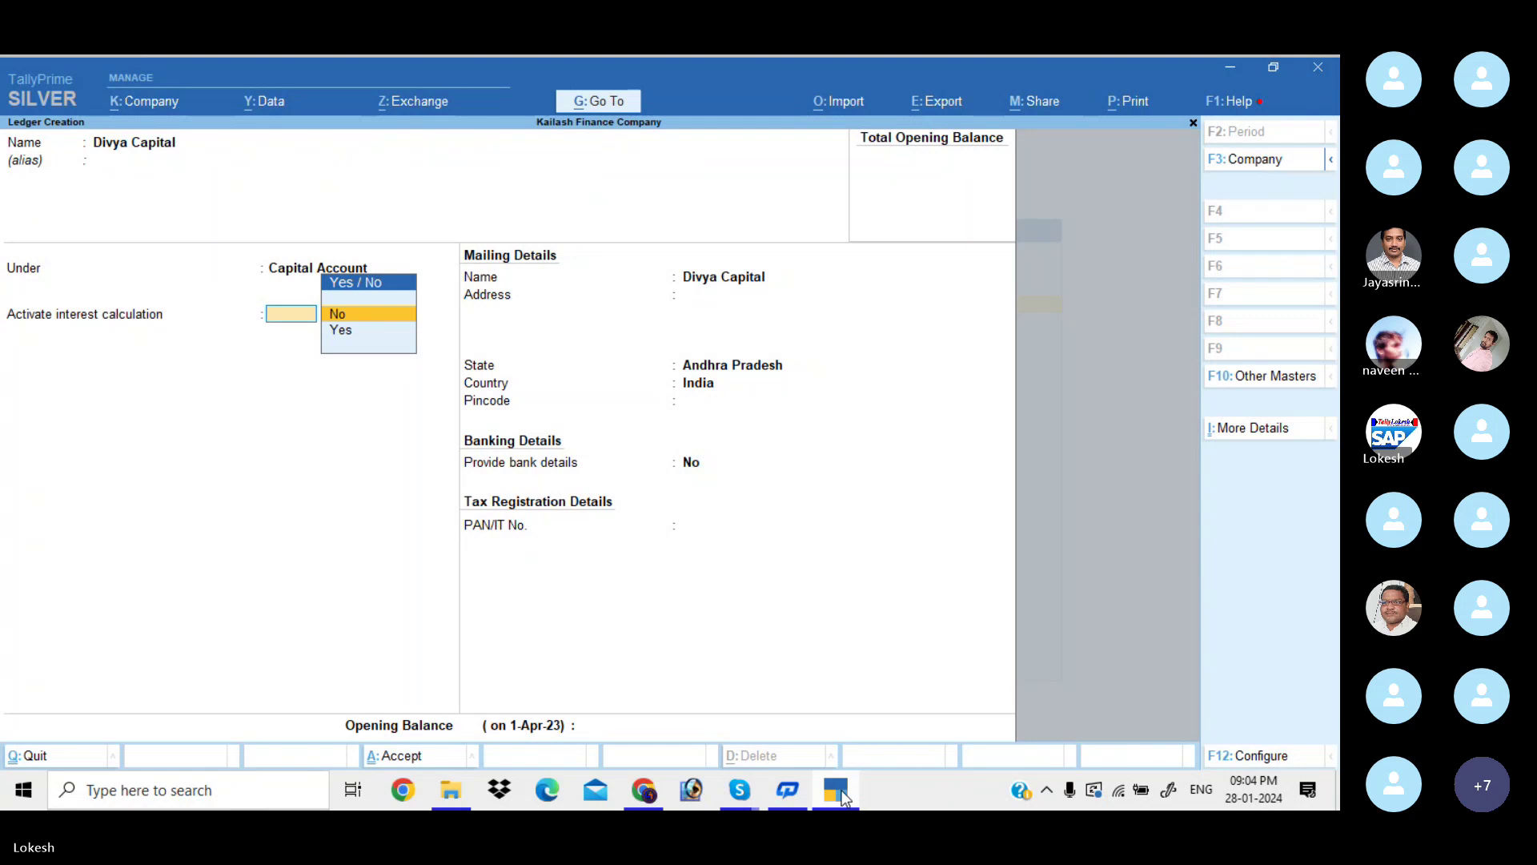
pyautogui.press('Down')
pyautogui.press('Return')
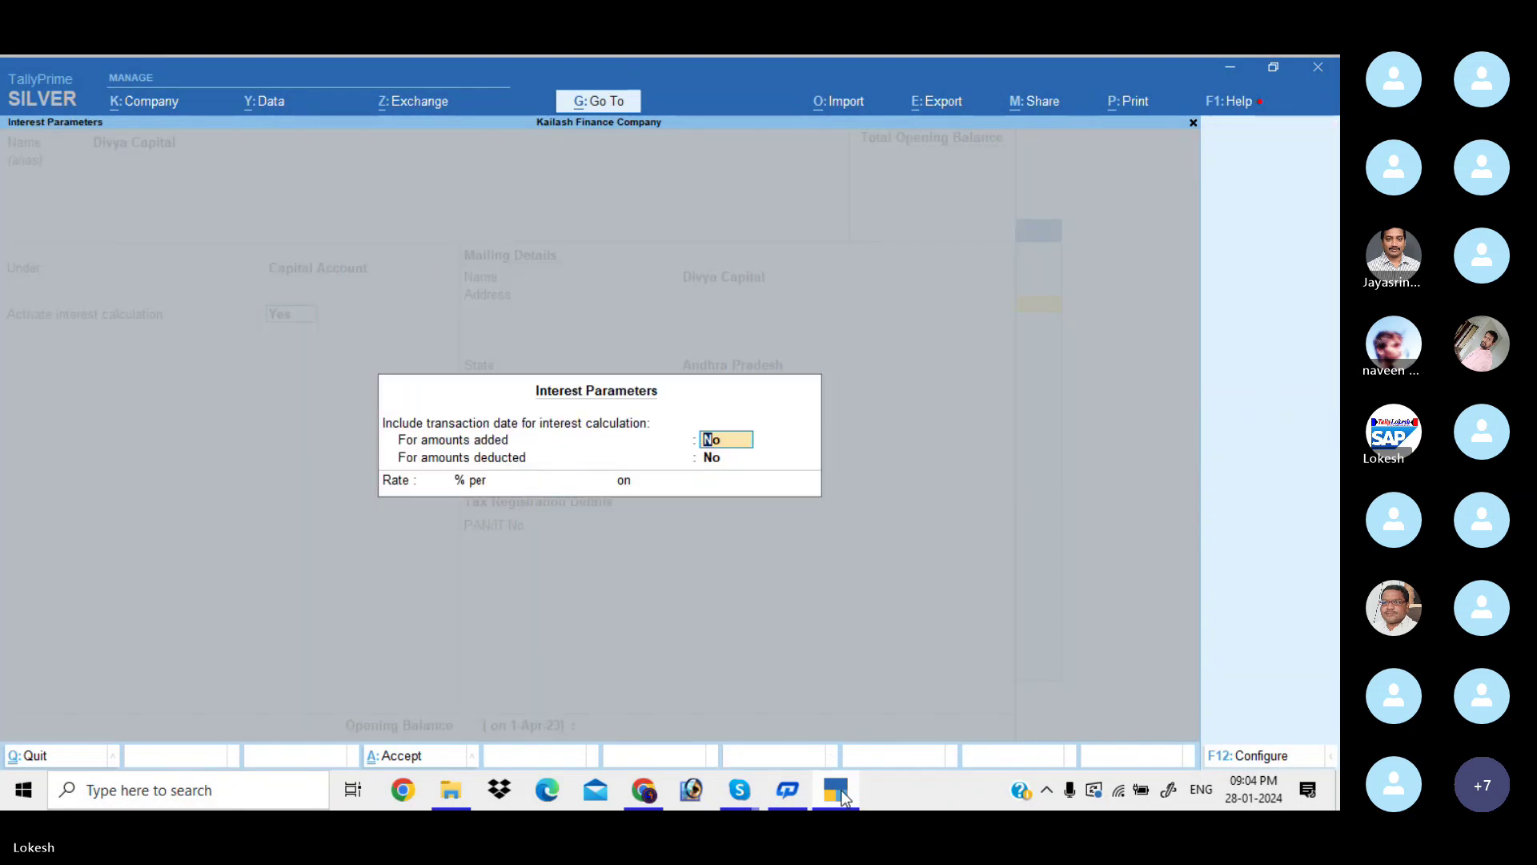
# Set the ledger's interest rate to 10% per 365-Day Year, excluding the transaction date for both added and deducted amounts
pyautogui.press('Return')
pyautogui.press('Return')
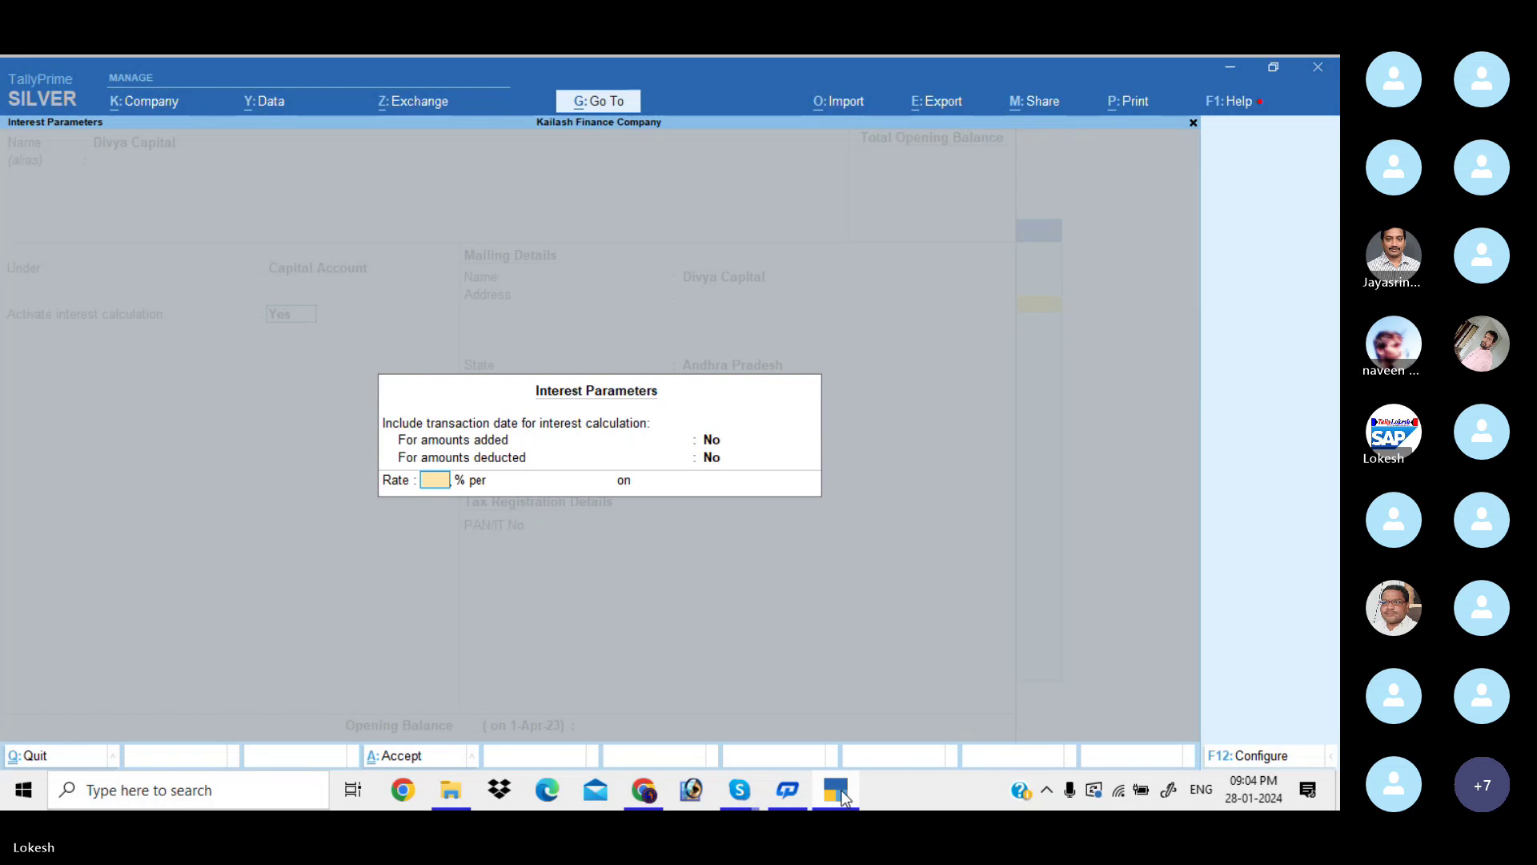
pyautogui.write('10')
pyautogui.press('Return')
pyautogui.press('Down')
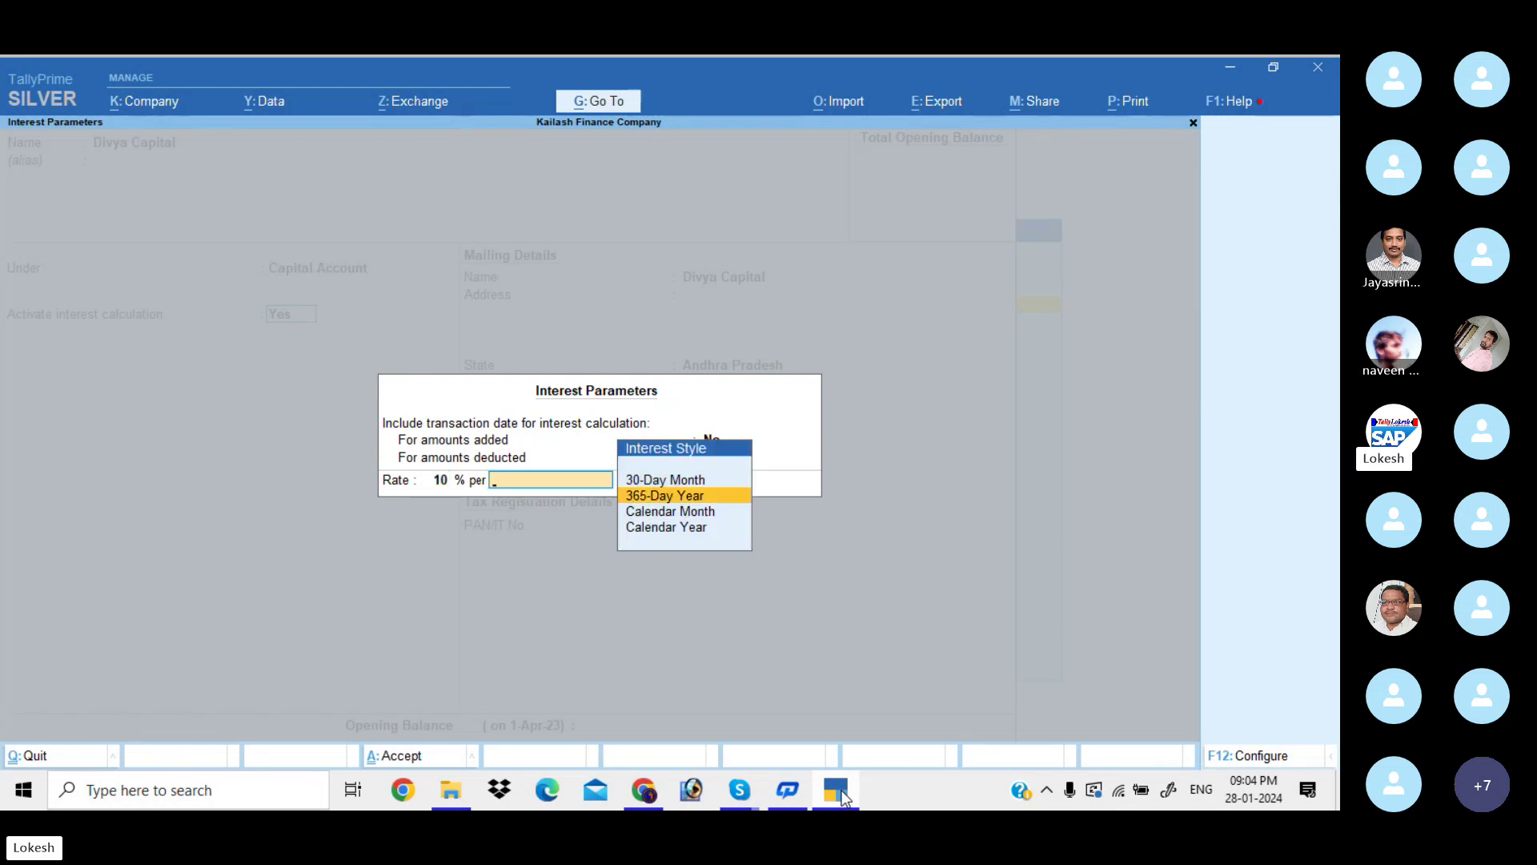
pyautogui.press('Return')
pyautogui.press('Return')
# Keep the default mailing and bank details, leave the opening balance empty and save the Divya Capital ledger
pyautogui.press('Return')
pyautogui.press('Return')
pyautogui.press('Return')
pyautogui.press('Return')
pyautogui.press('Return')
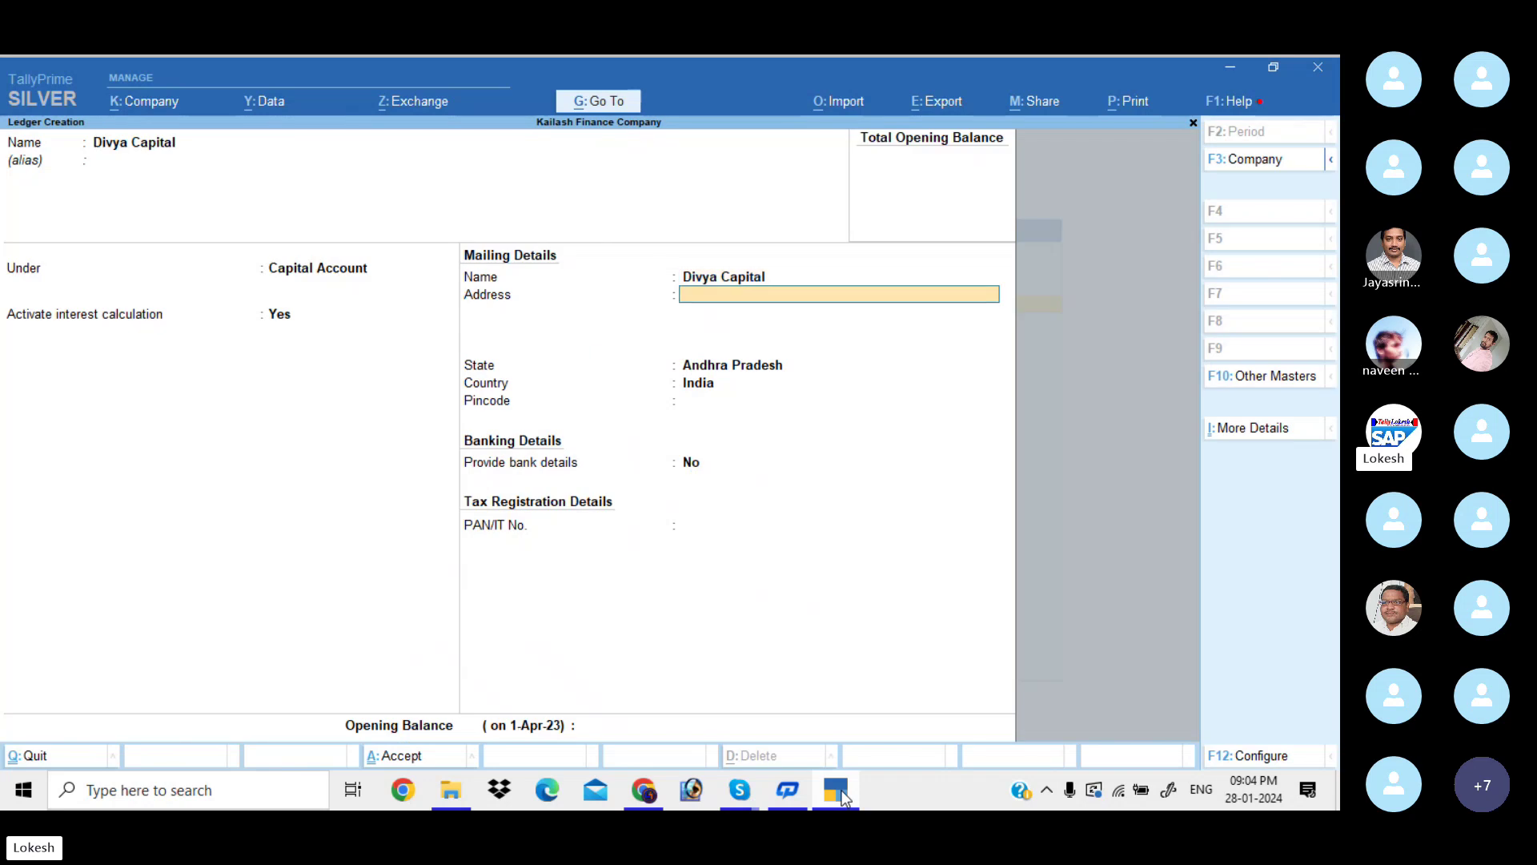
pyautogui.press('Return')
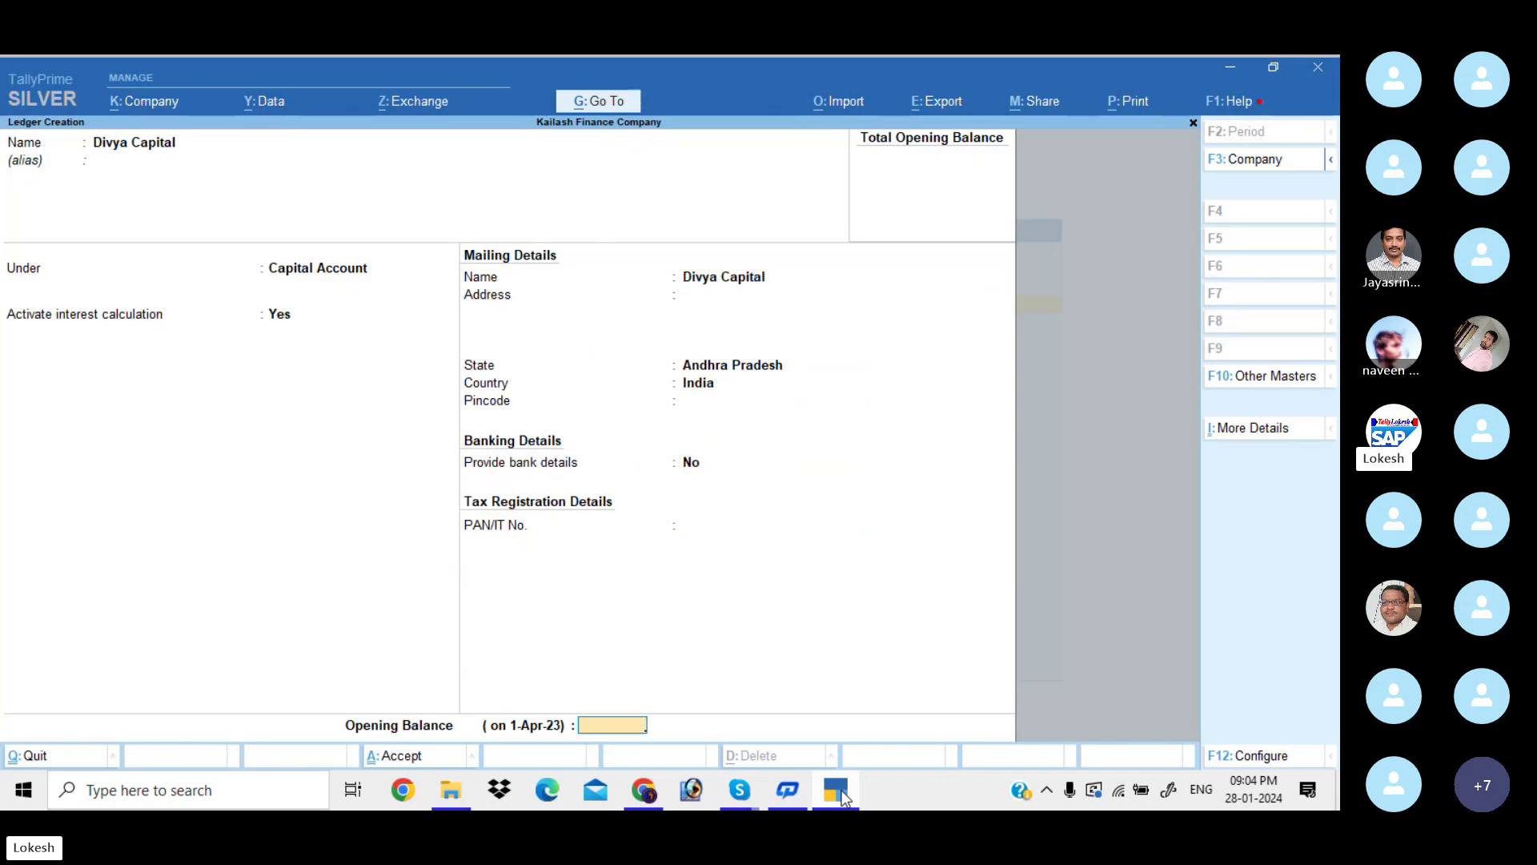
pyautogui.press('Return')
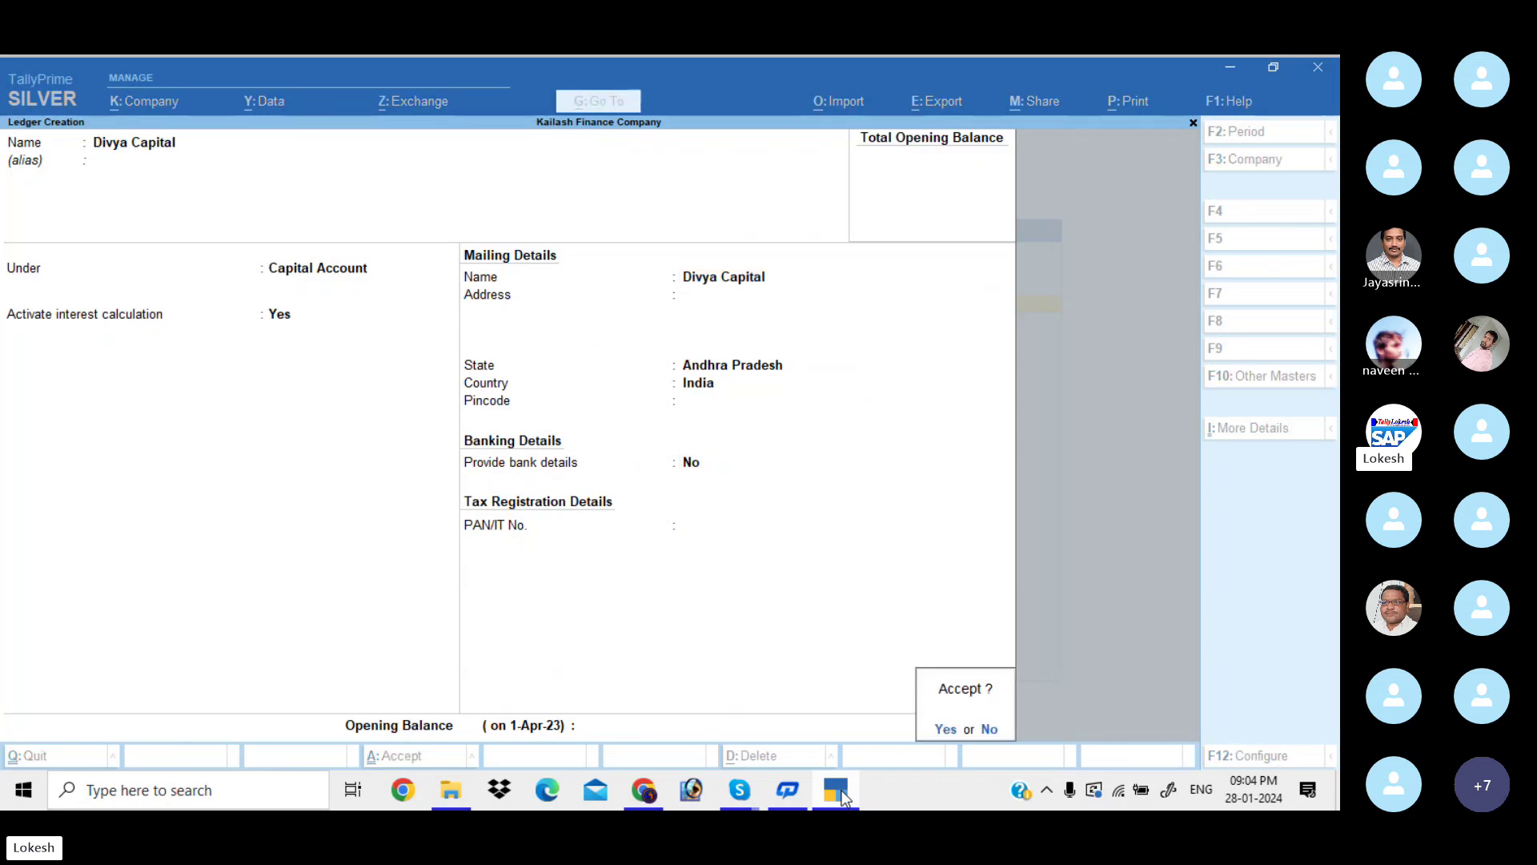
pyautogui.press('Return')
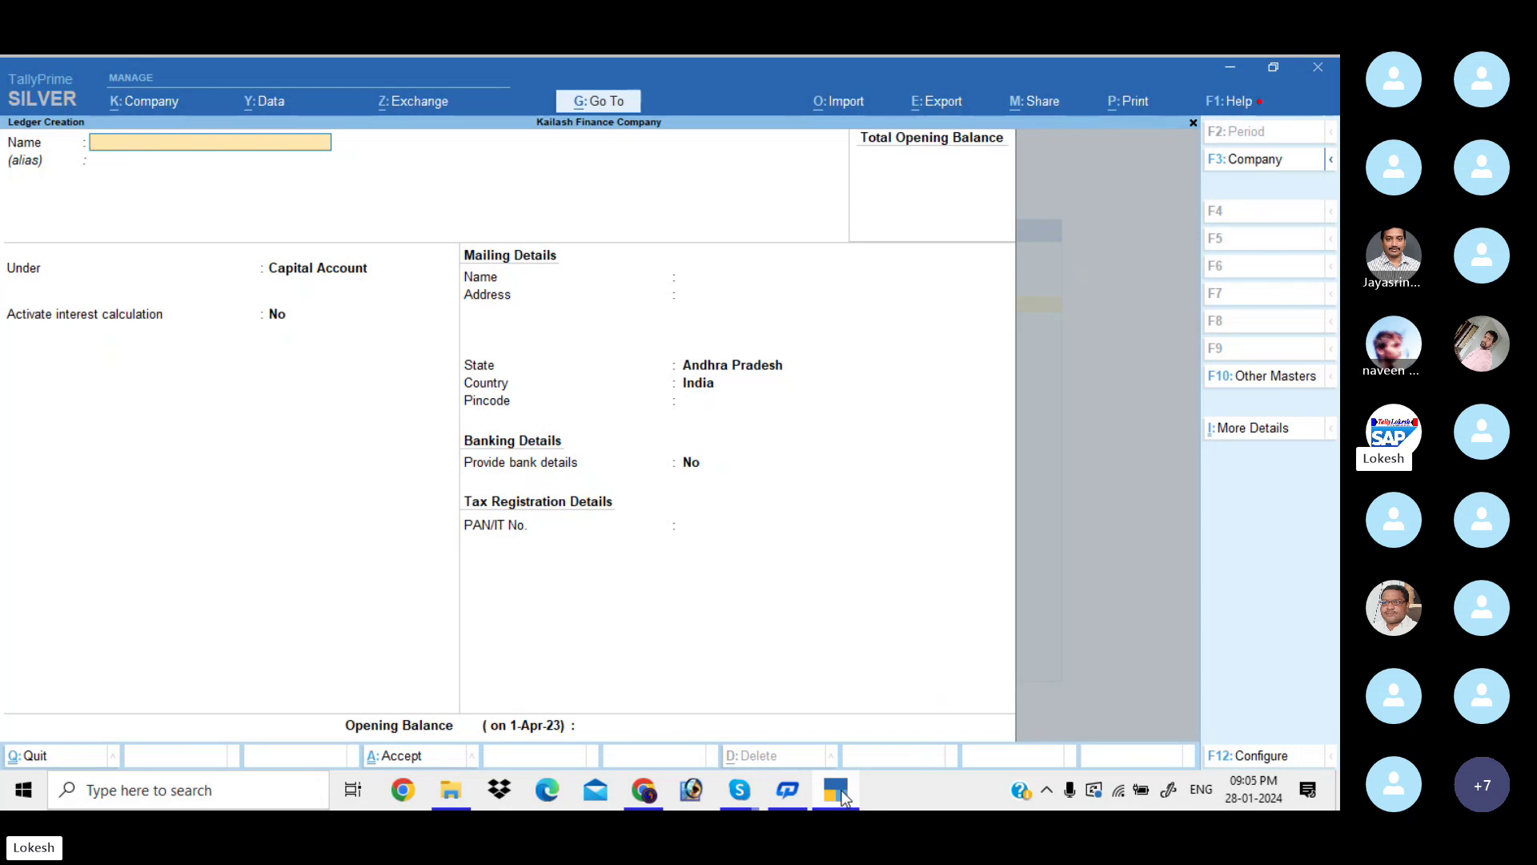
# Create a Rent ledger under Indirect Expenses with ledger type Not Applicable and no interest calculation
pyautogui.write('Rent')
pyautogui.press('Return')
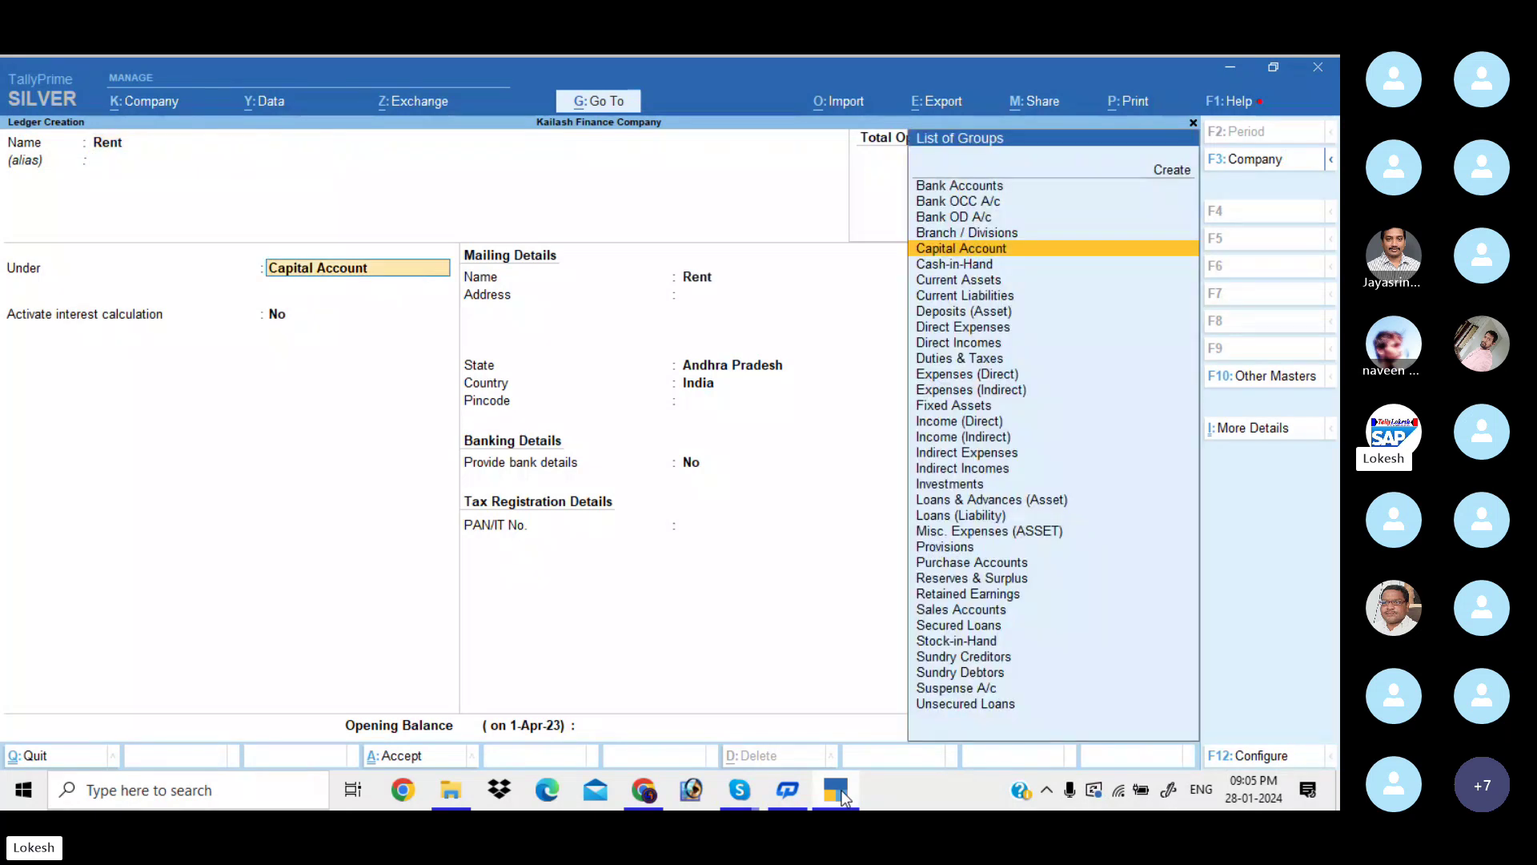
pyautogui.write('indi')
pyautogui.press('Return')
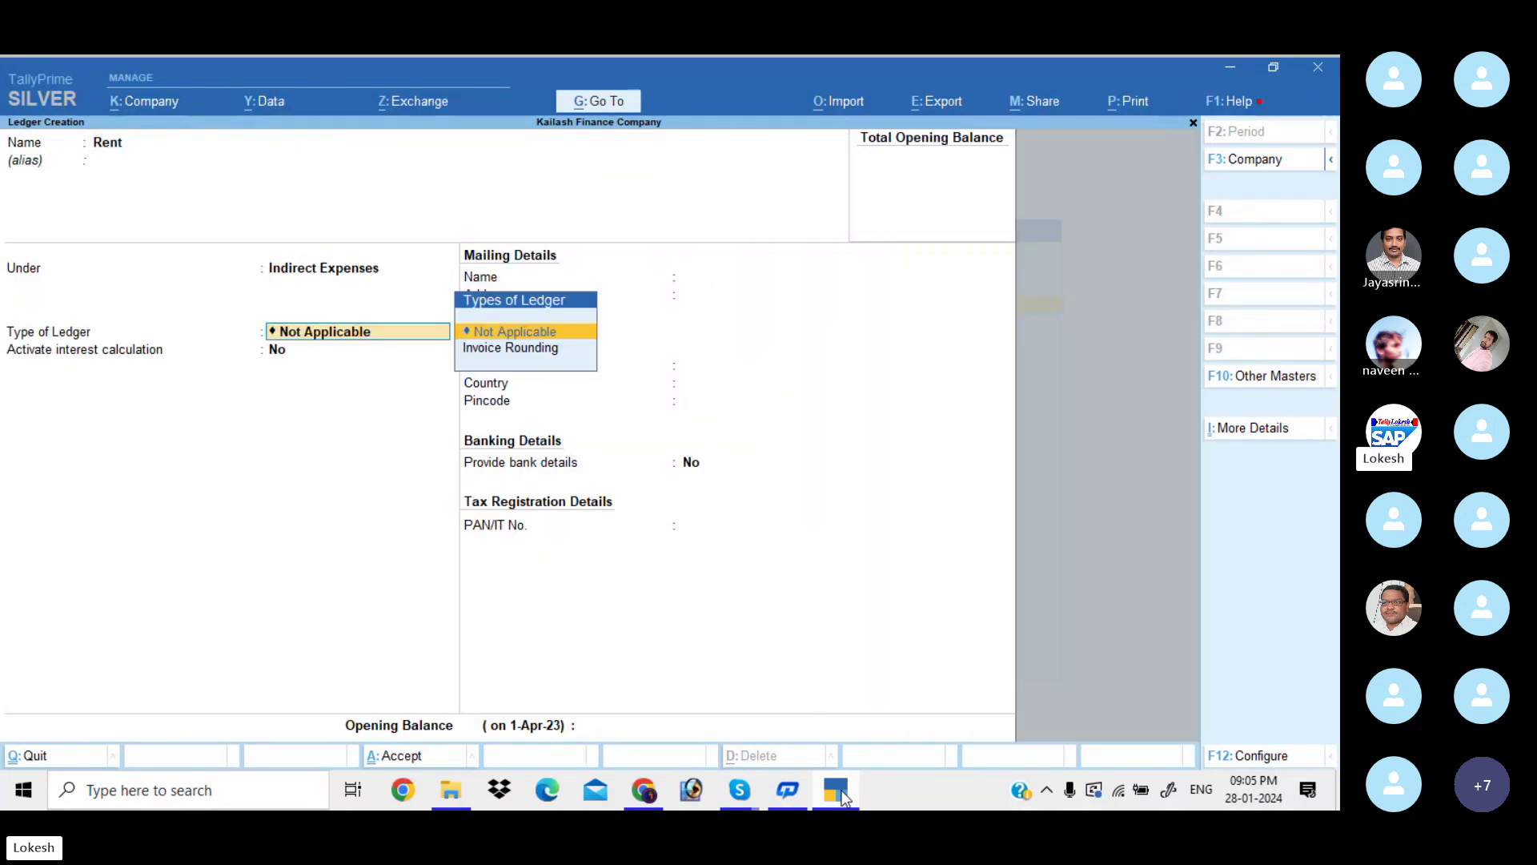
pyautogui.press('Return')
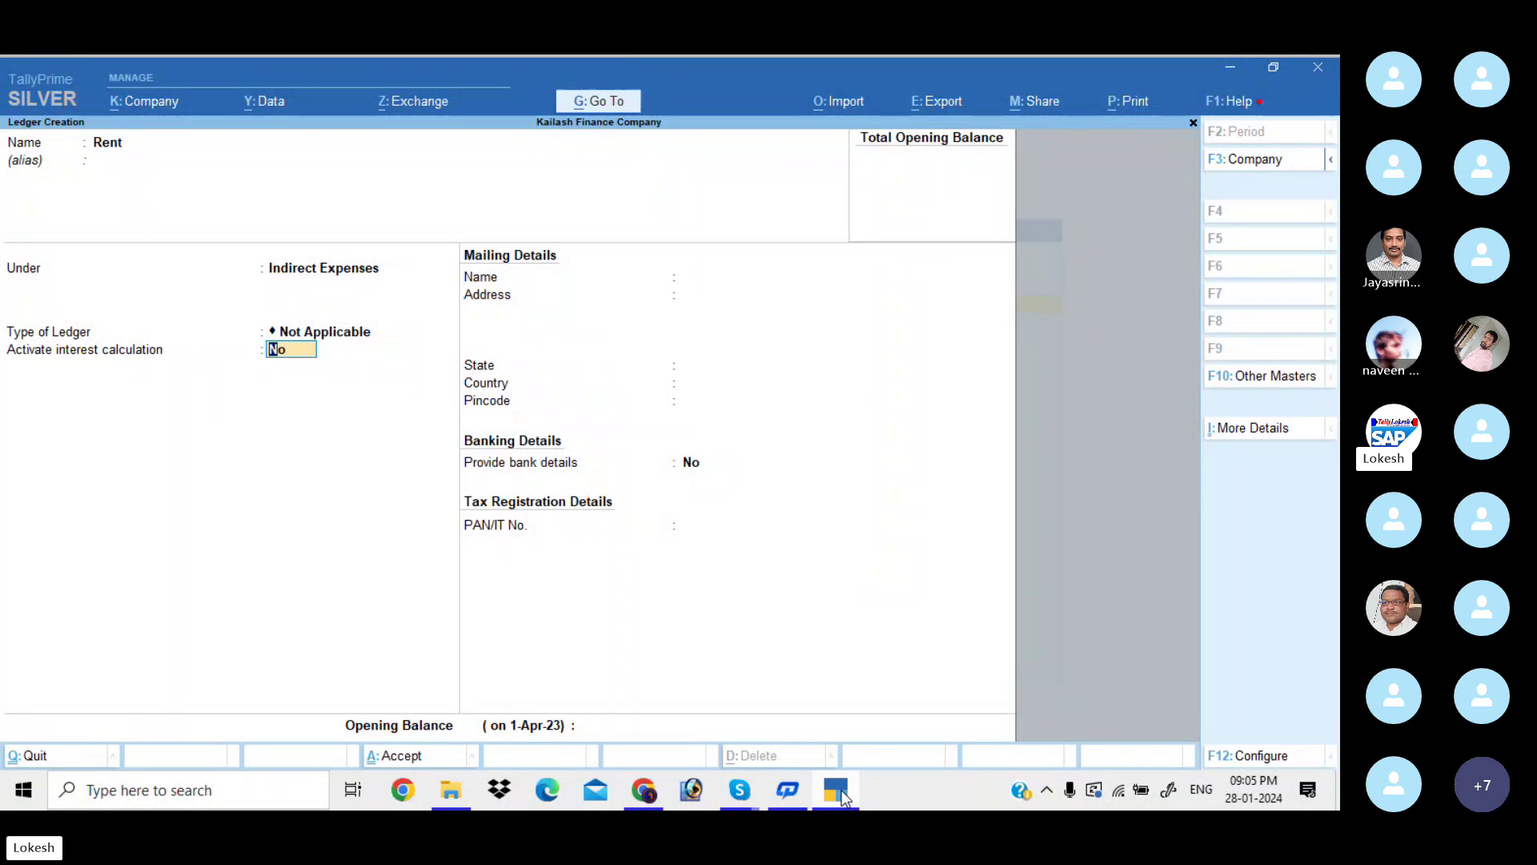
pyautogui.press('Return')
pyautogui.press('Return')
pyautogui.press('Return')
pyautogui.press('Return')
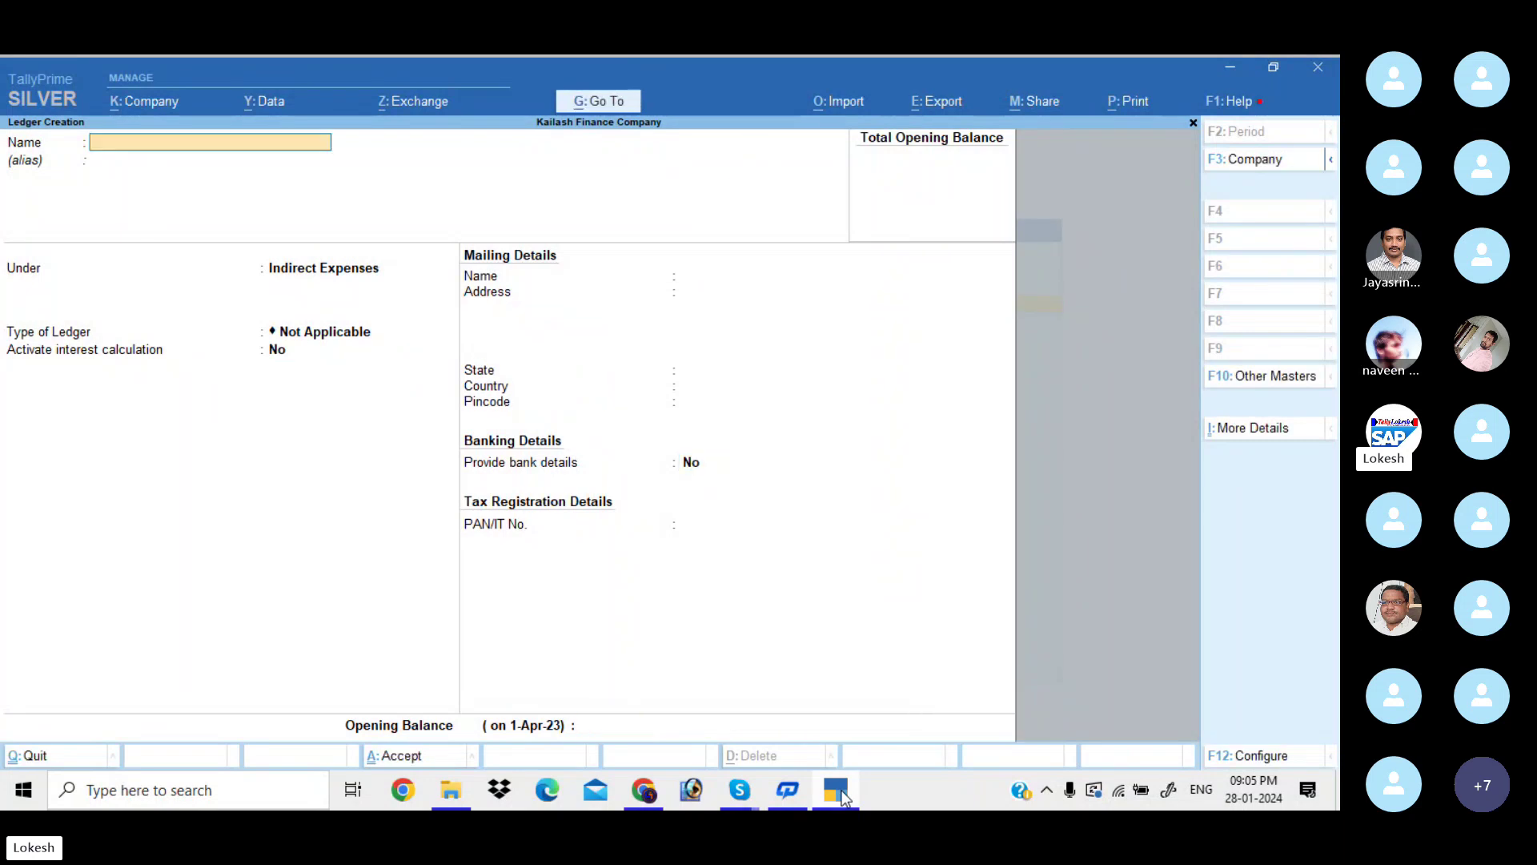
# Create an Electricity Bill ledger under Indirect Expenses with the default settings
pyautogui.write('Electricity bill')
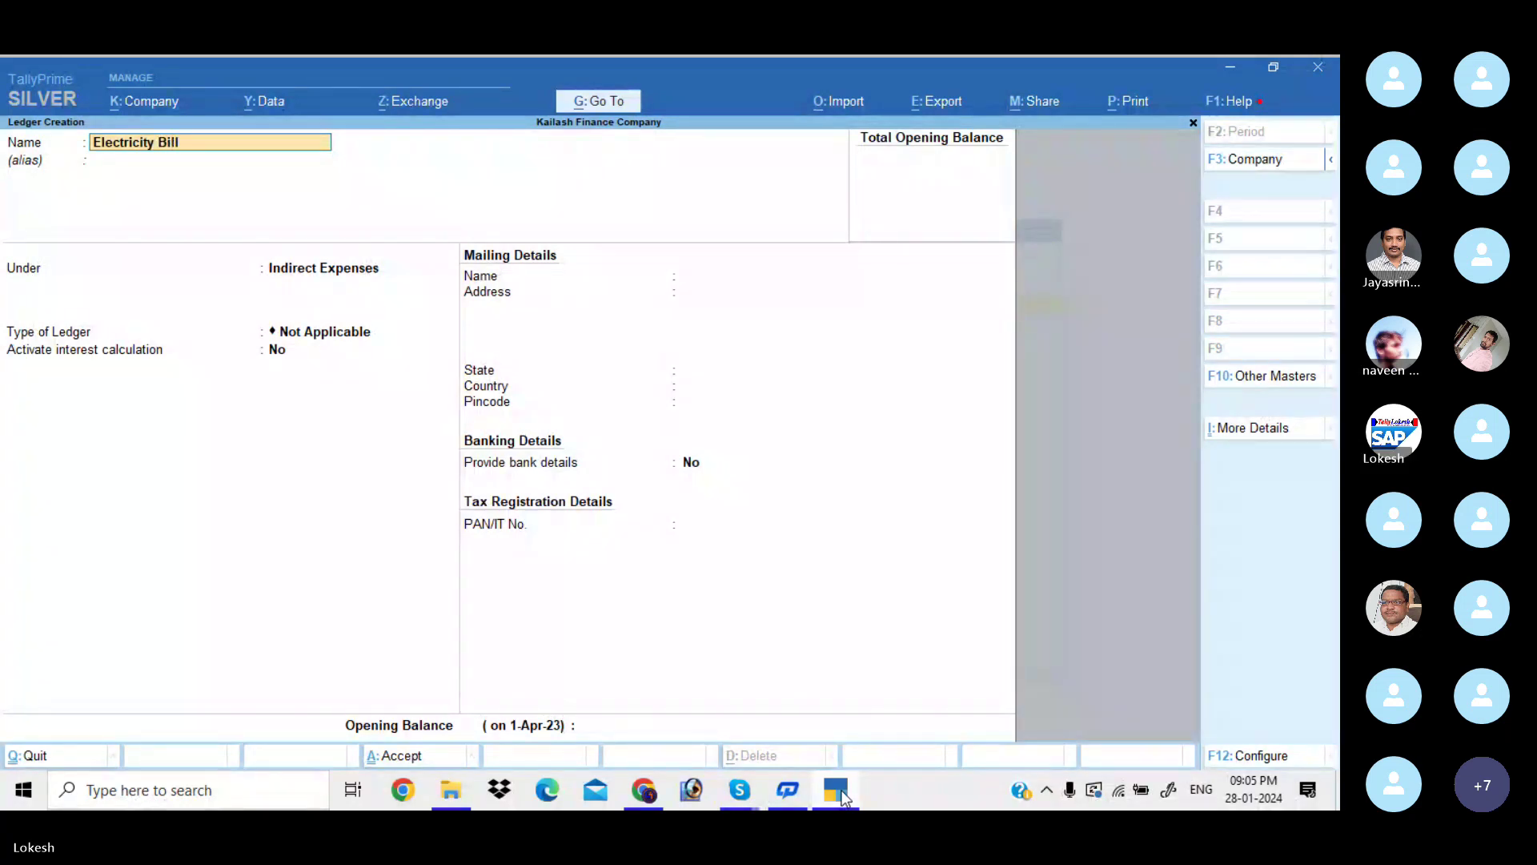
pyautogui.press('Return')
pyautogui.press('Return')
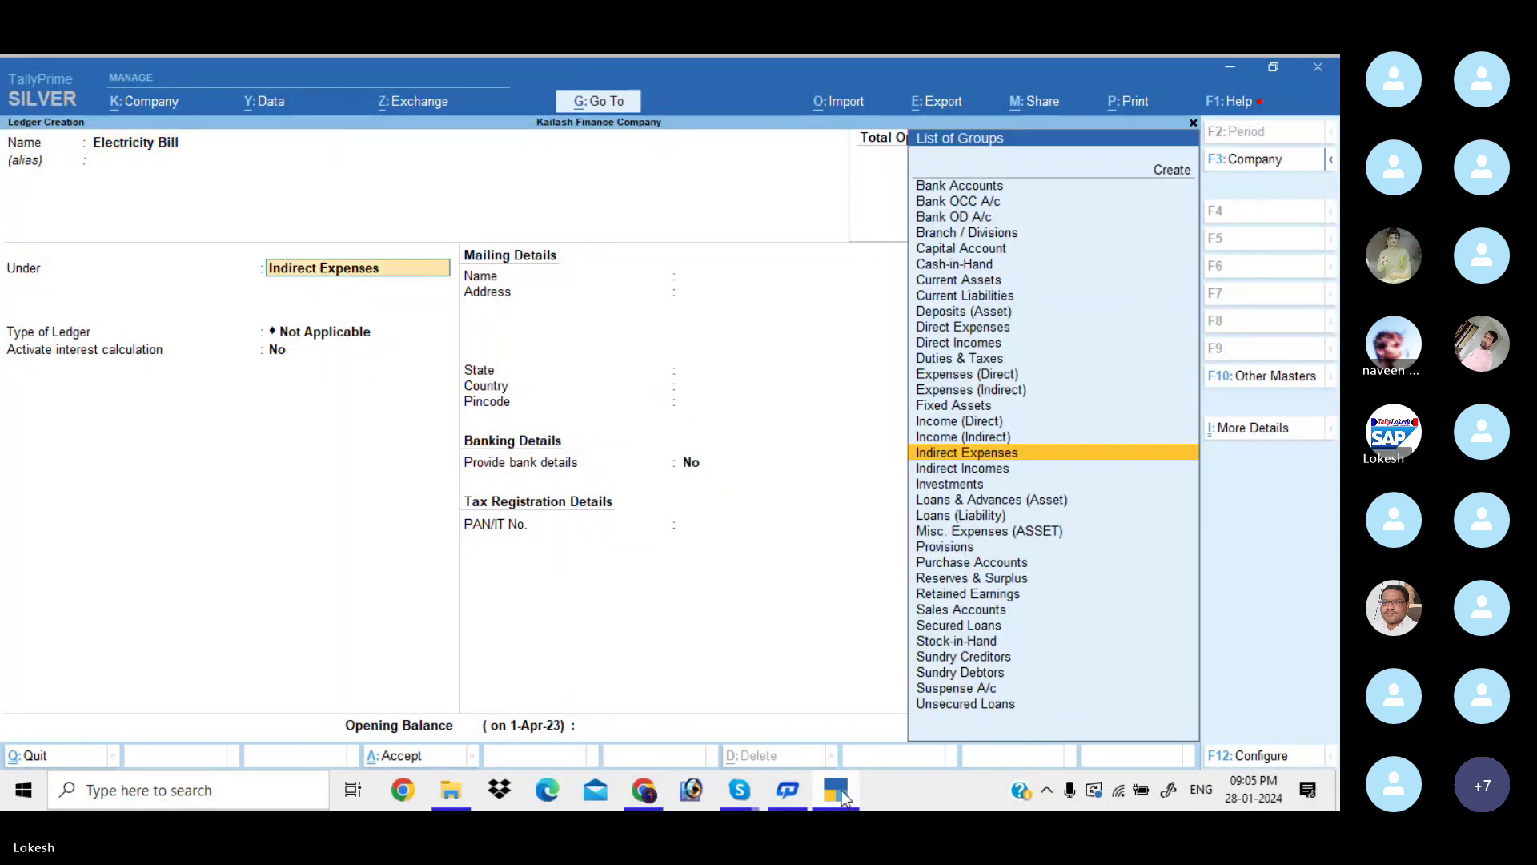
pyautogui.press('Return')
pyautogui.press('Return')
pyautogui.press('Return')
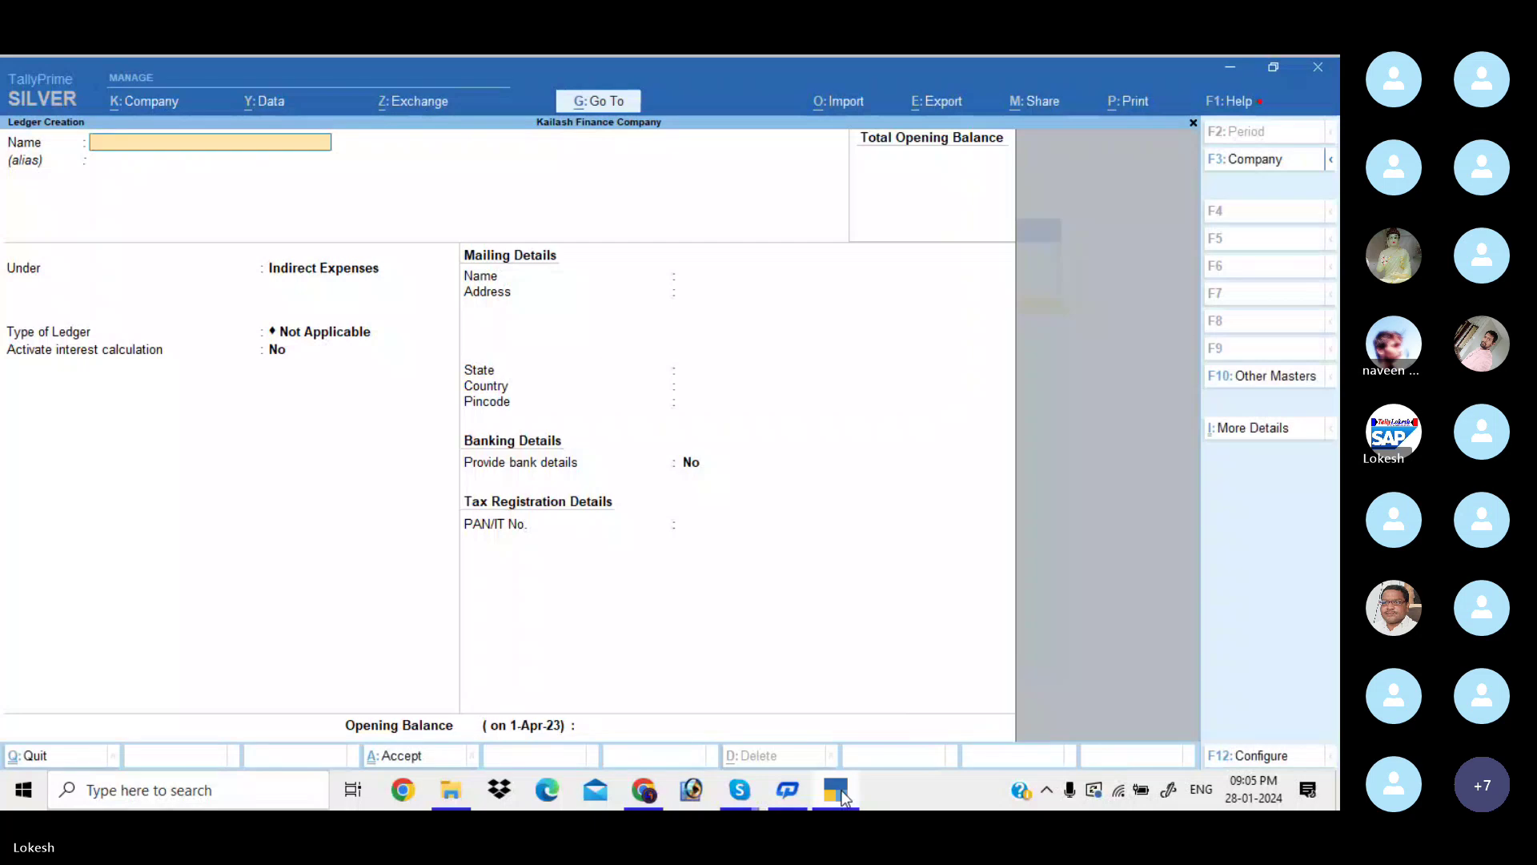
# Create a Tele Bill ledger under Indirect Expenses with the default settings and no opening balance
pyautogui.write('Tele')
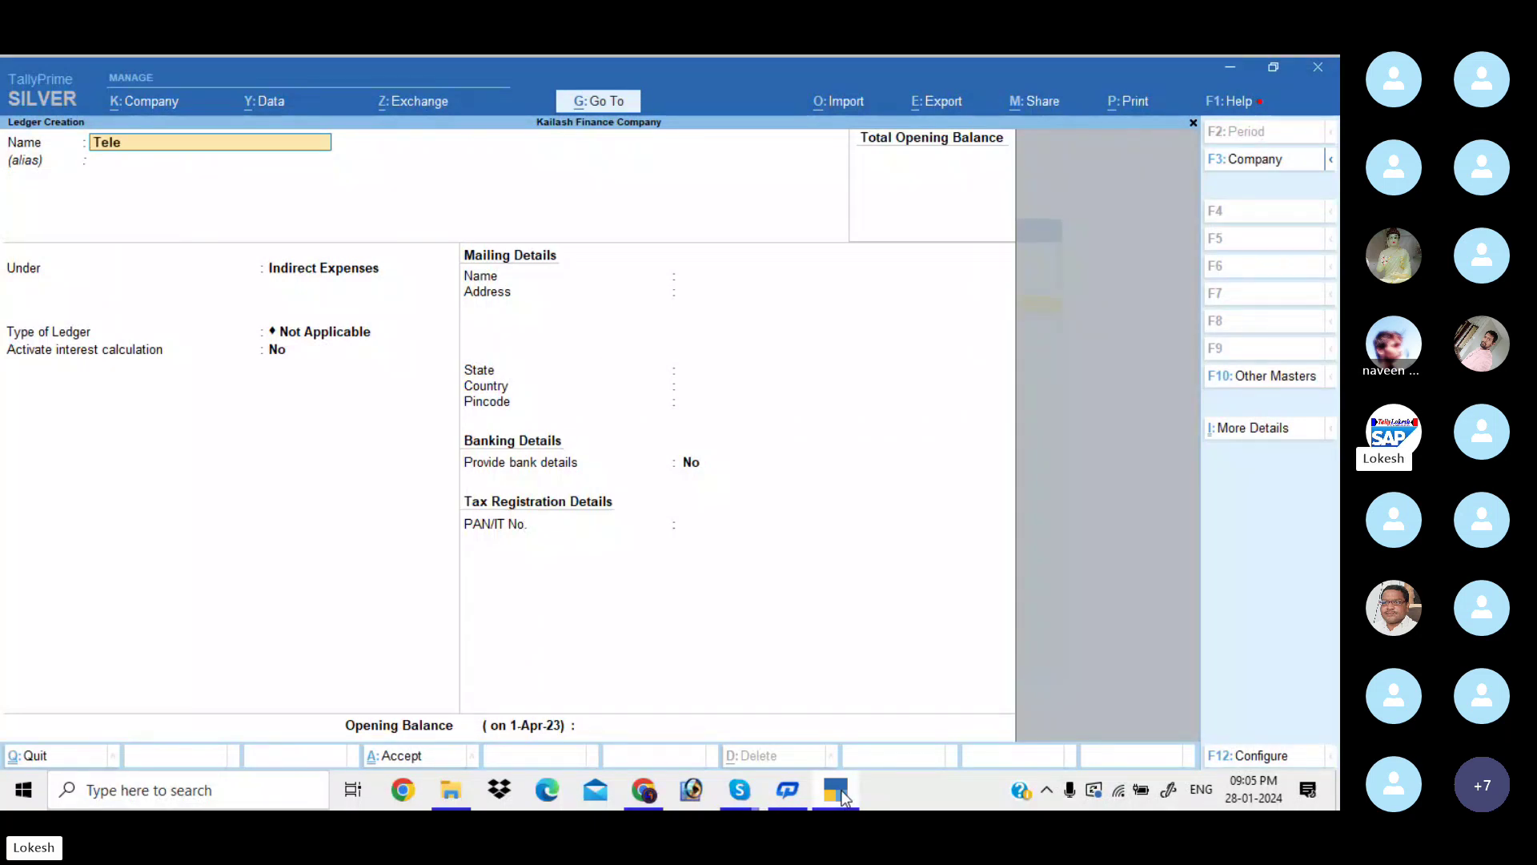
pyautogui.write(' Bill')
pyautogui.press('Return')
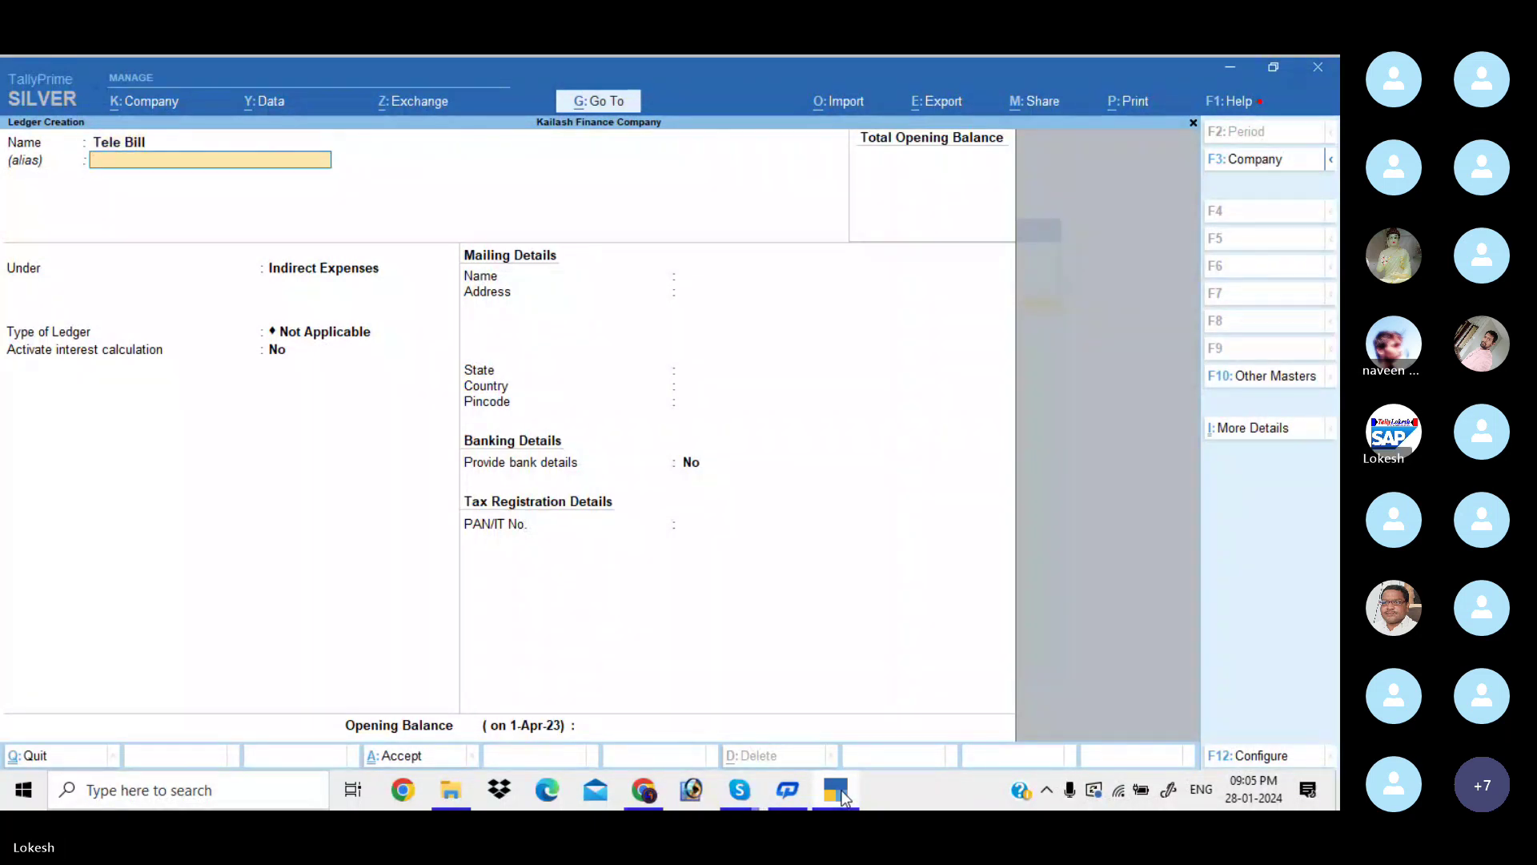
pyautogui.press('Return')
pyautogui.press('Return')
pyautogui.press('Return')
pyautogui.press('Return')
pyautogui.press('Return')
pyautogui.press('Return')
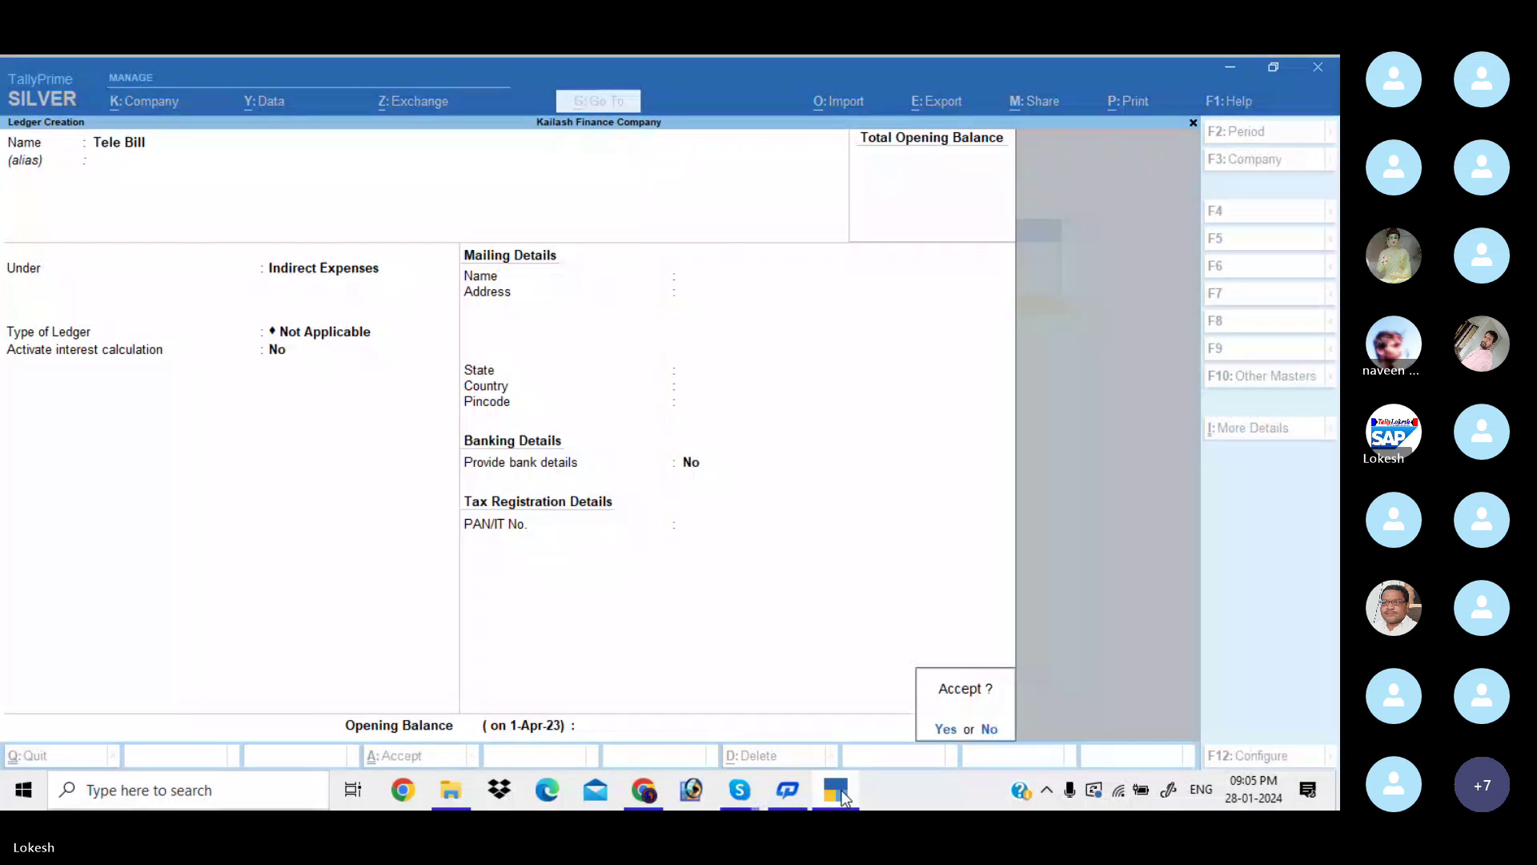
pyautogui.press('Return')
# Create a ledger named Commissiion Received under Indirect Incomes, with type Not Applicable and no interest calculation
pyautogui.write('Comm')
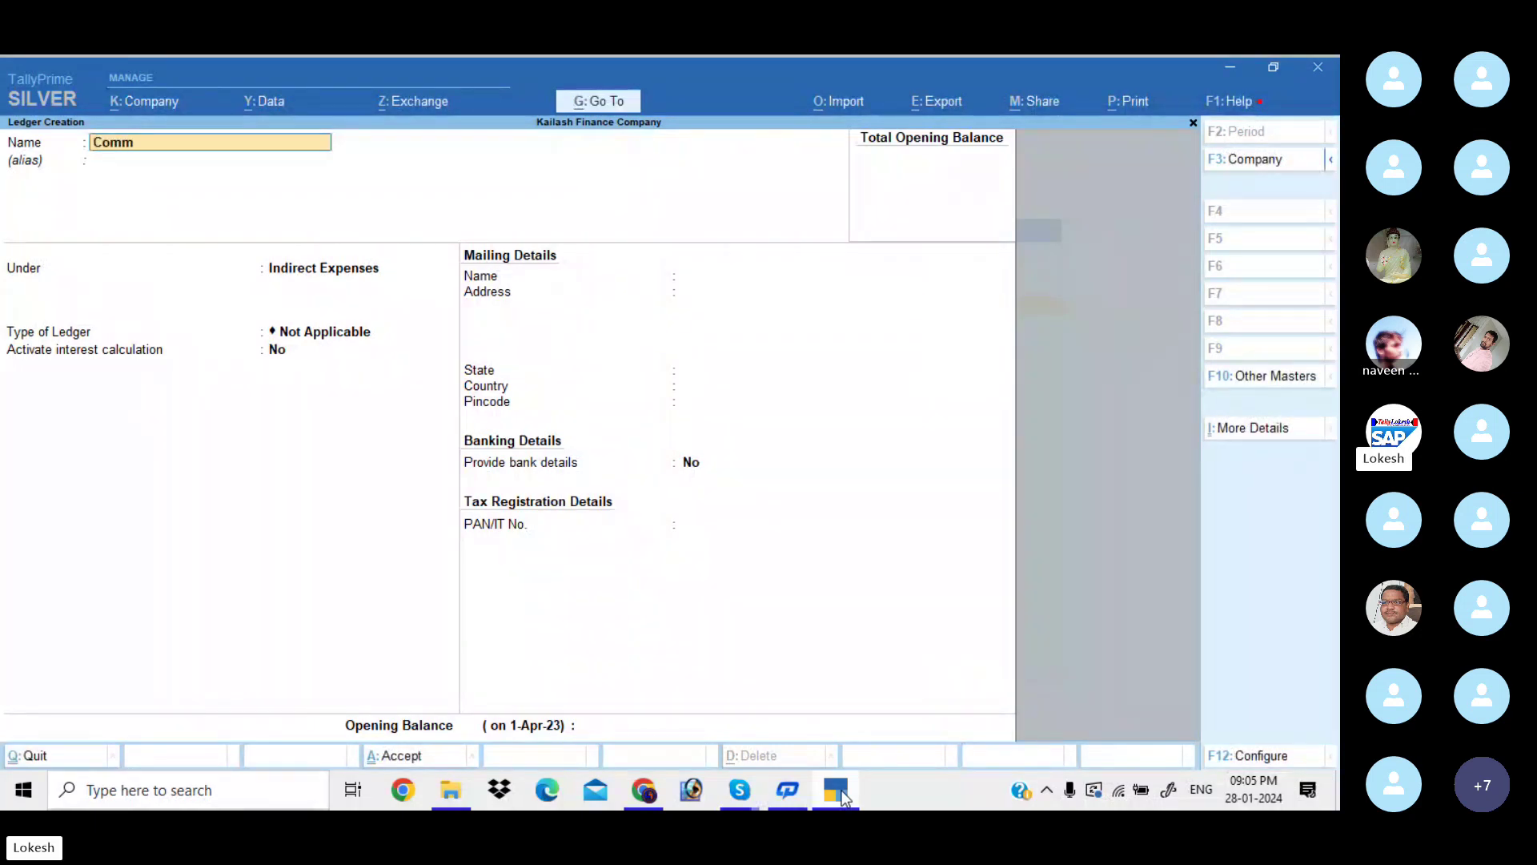
pyautogui.write('issiion Received')
pyautogui.press('Return')
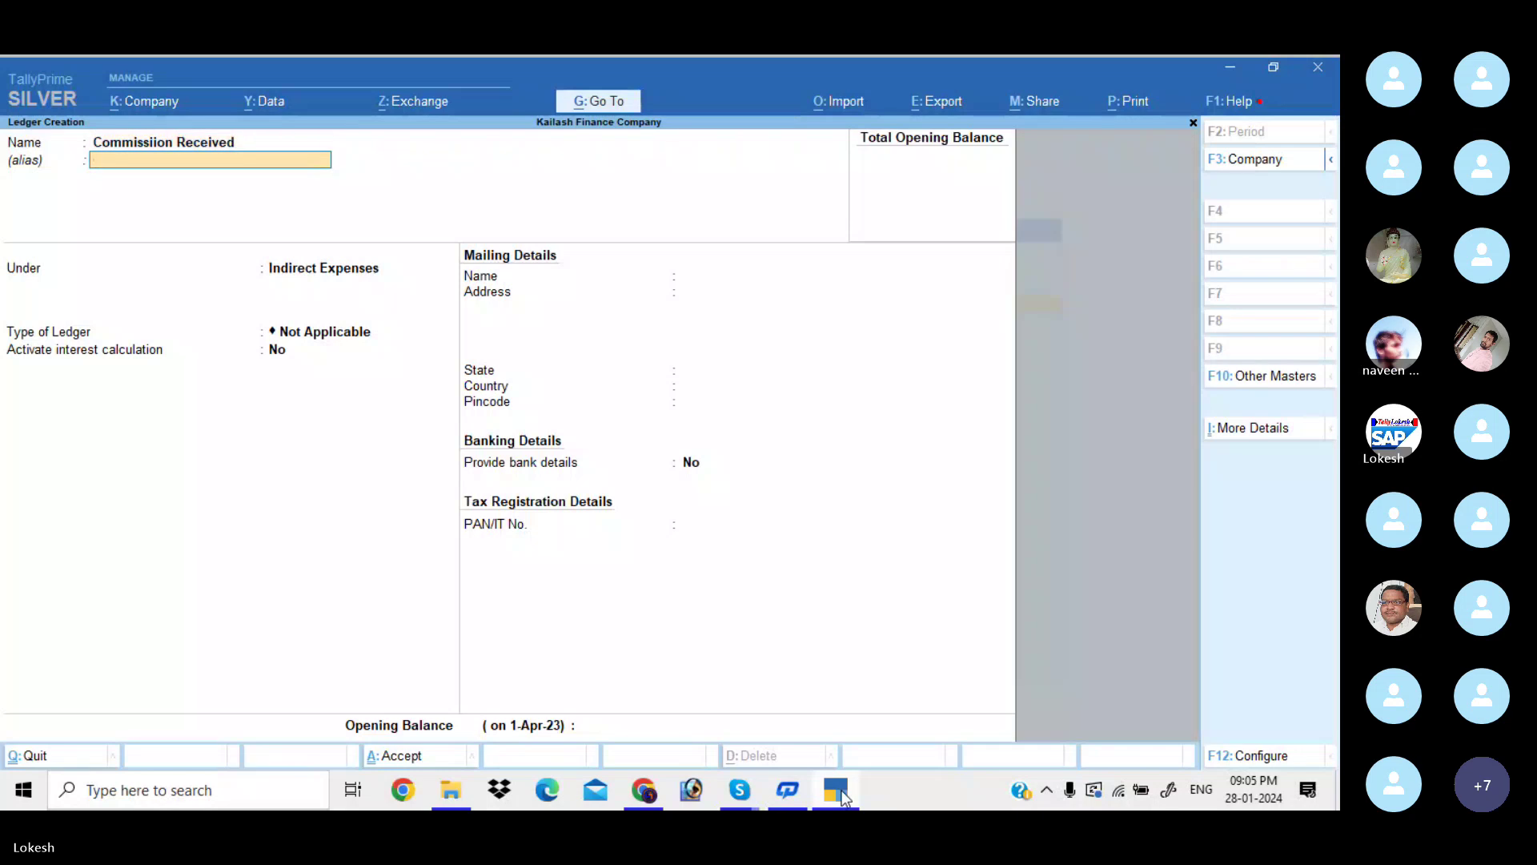
pyautogui.press('Down')
pyautogui.press('Return')
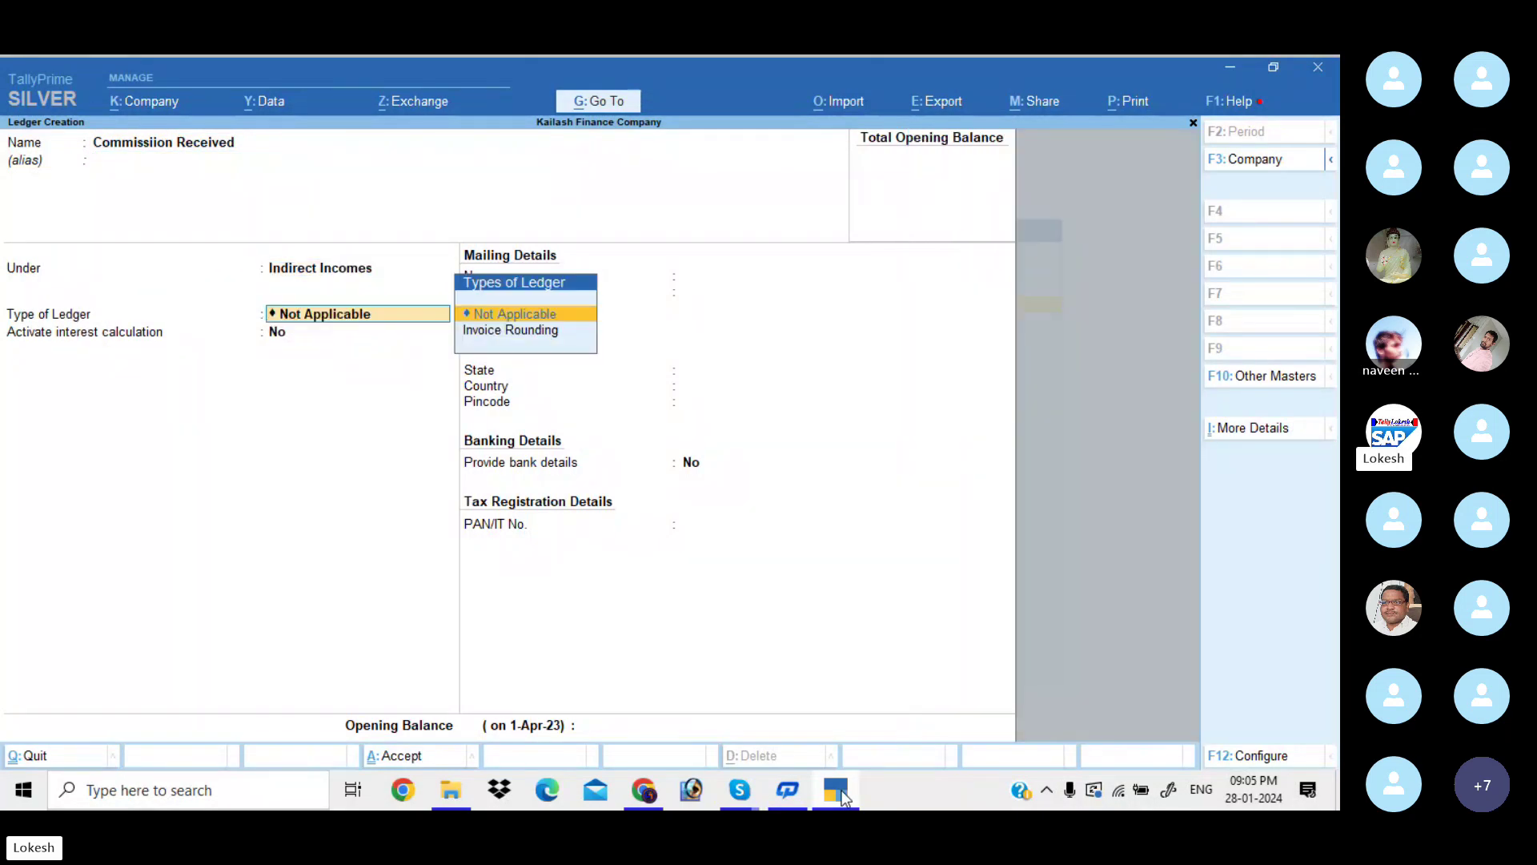
pyautogui.press('Return')
pyautogui.press('Return')
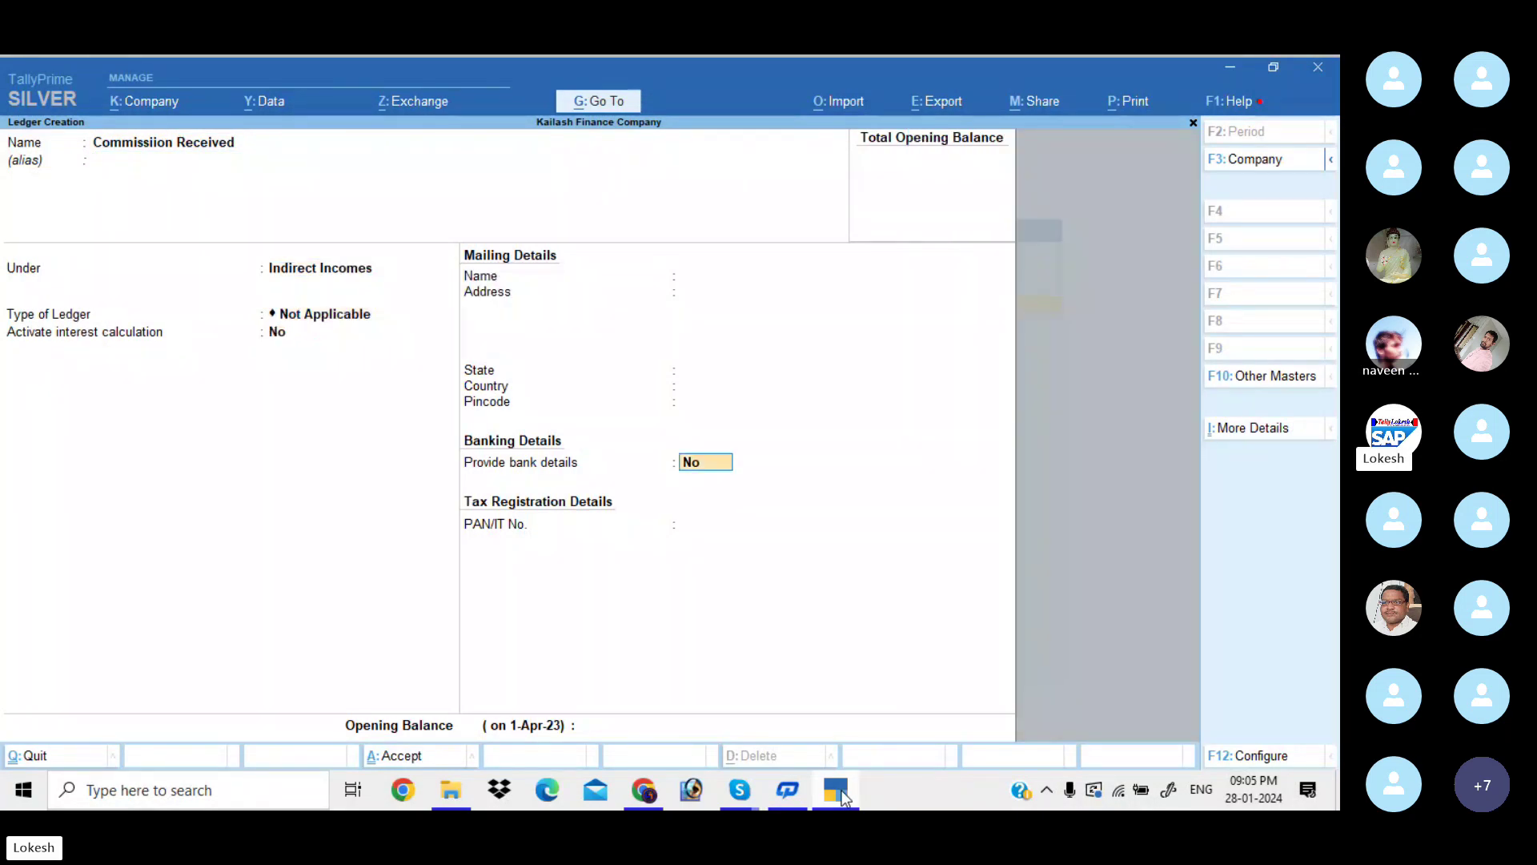
pyautogui.press('Return')
pyautogui.press('Return')
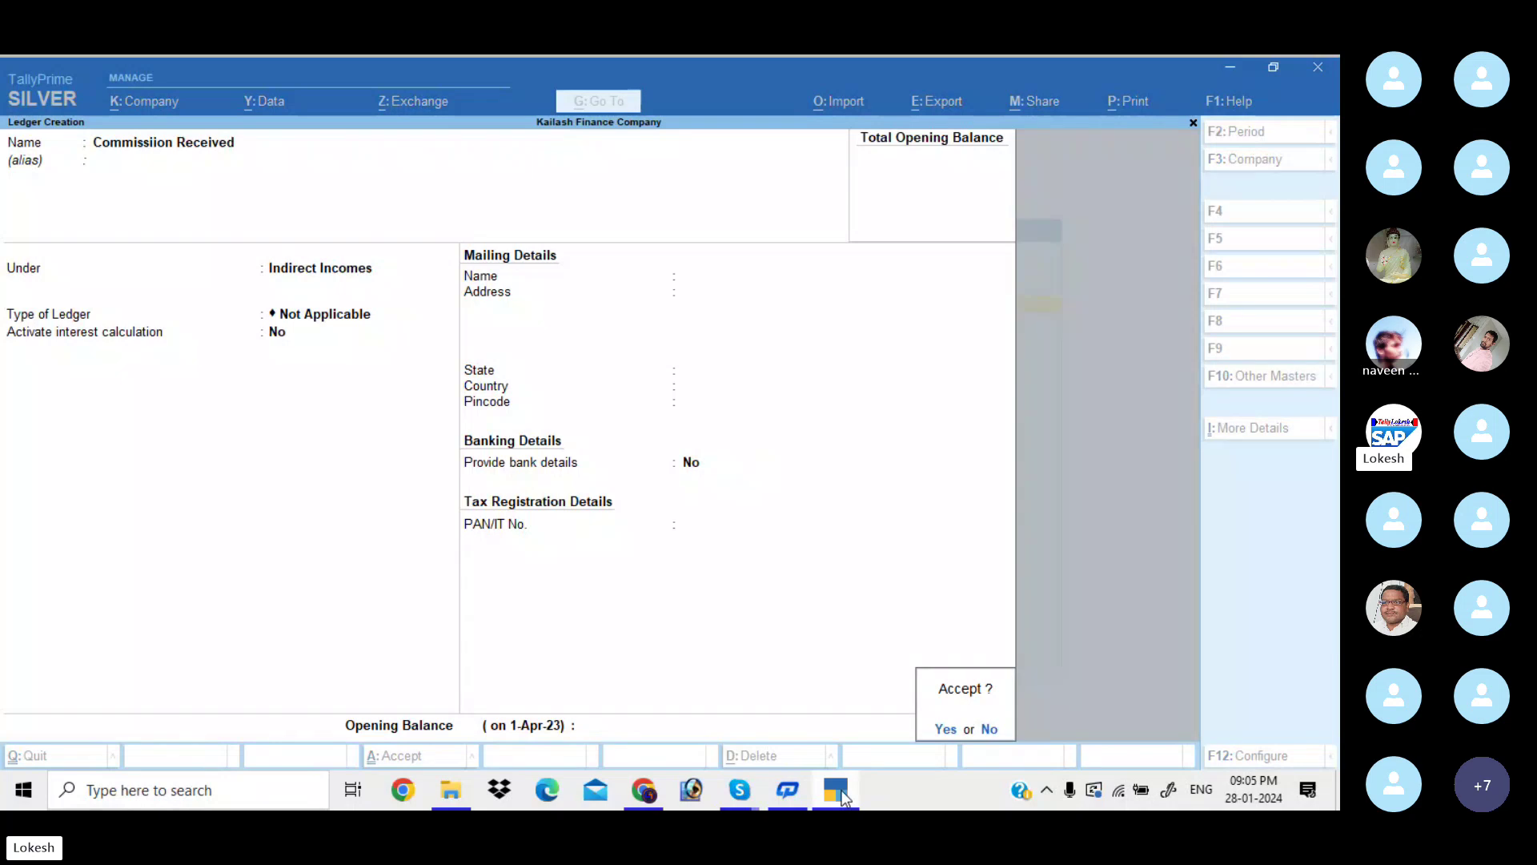
pyautogui.press('Return')
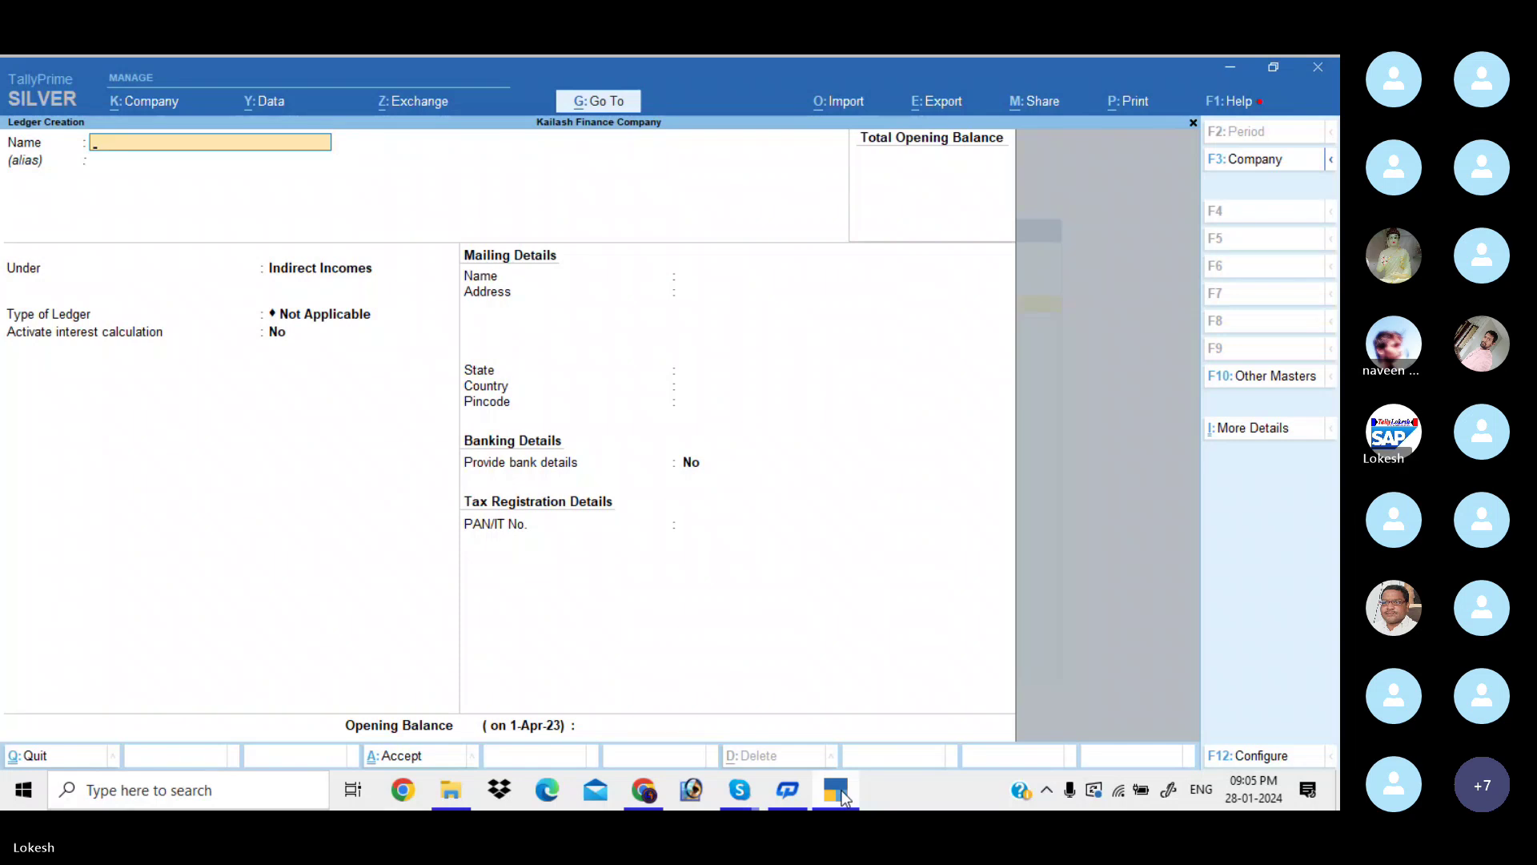
# Leave ledger creation and return to the Gateway of Tally
pyautogui.press('Escape')
pyautogui.press('y')
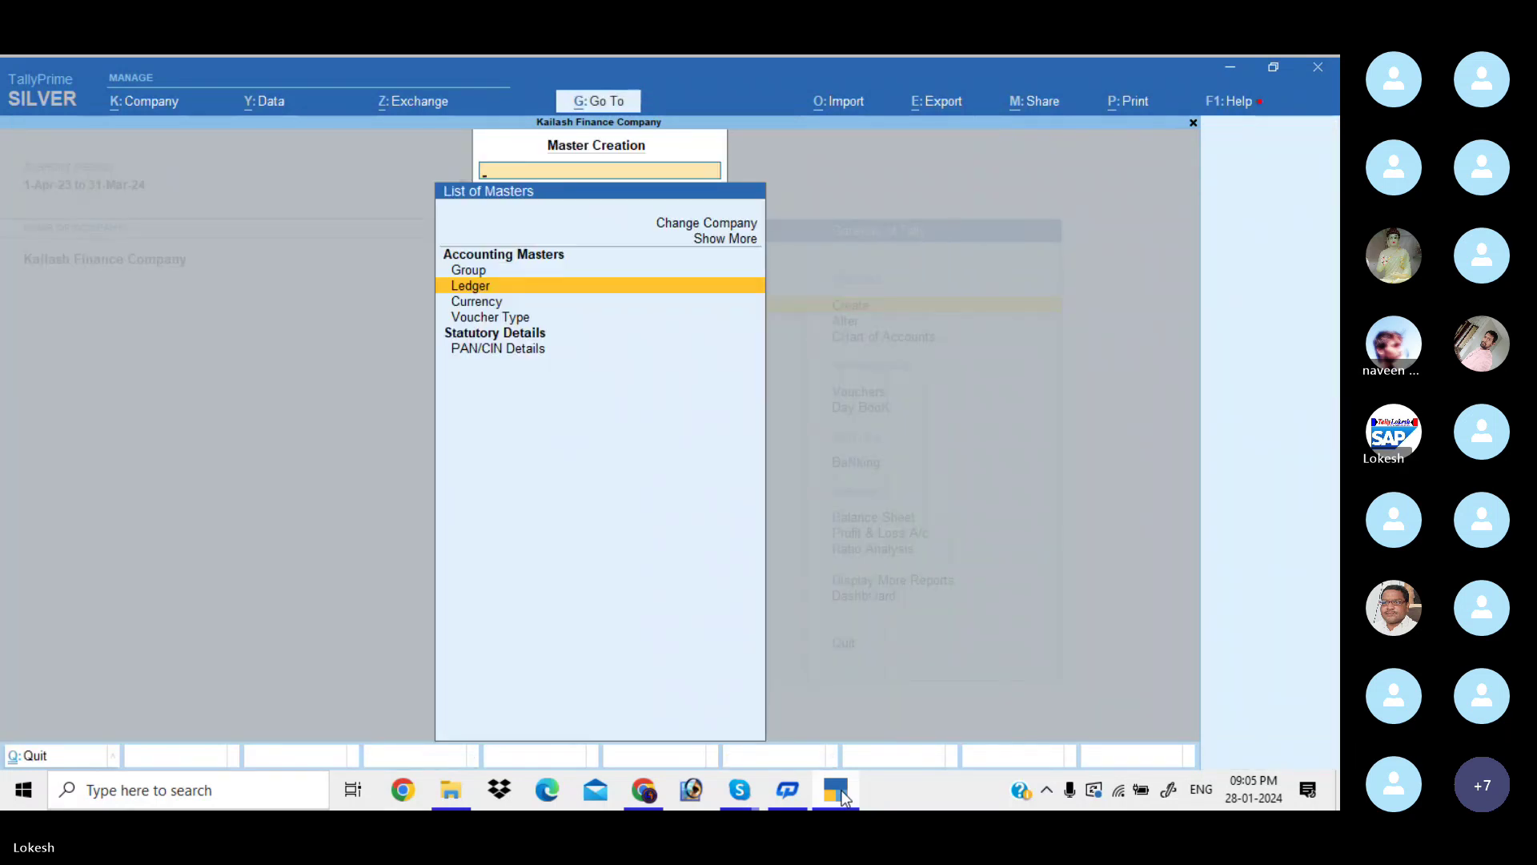
pyautogui.press('Escape')
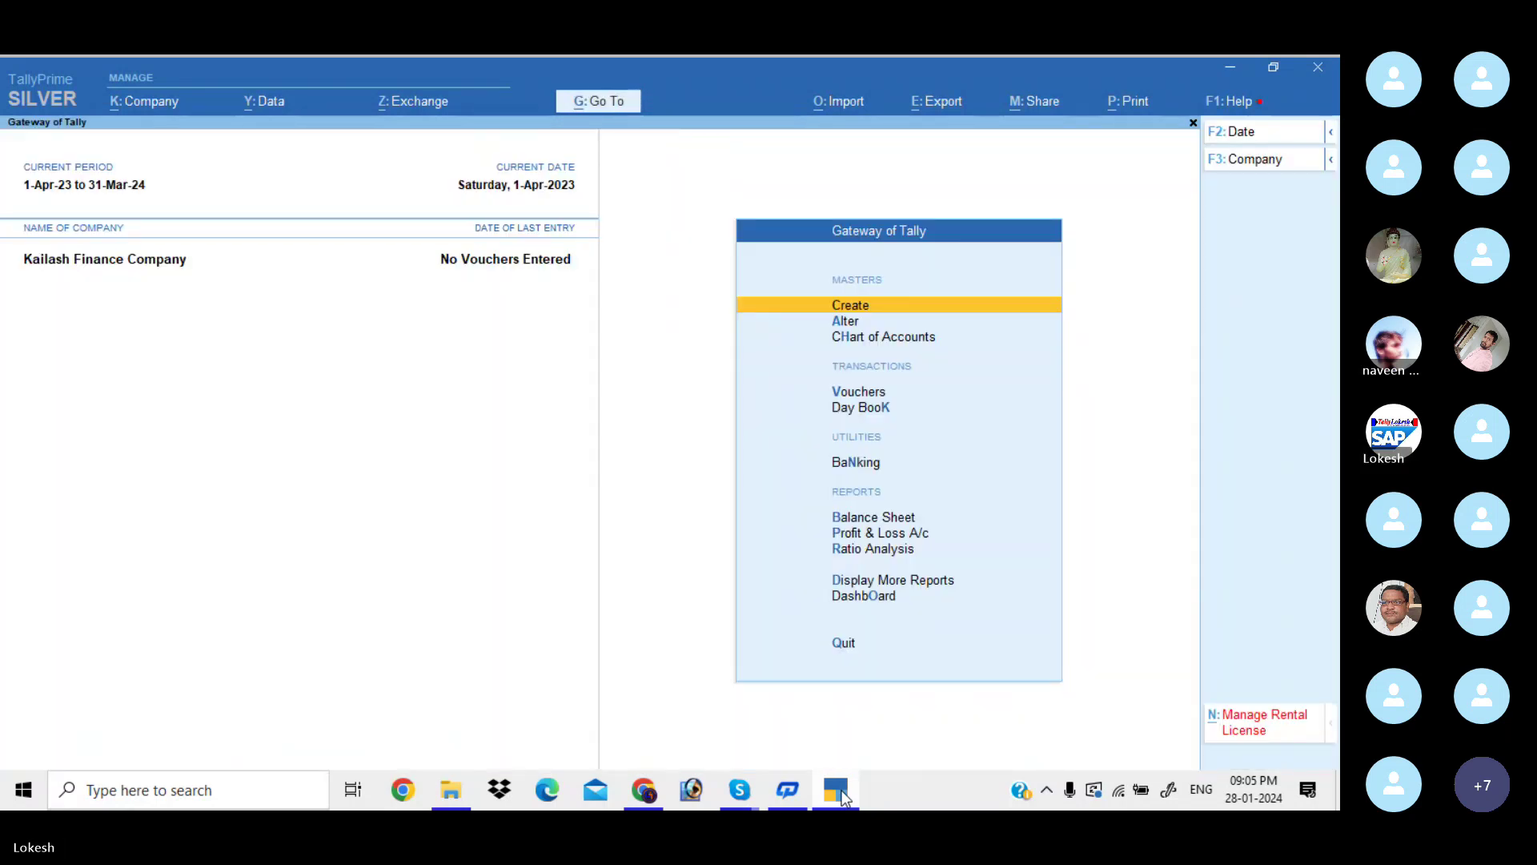
# Start a new receipt voucher and set its date to 1-Apr-23
pyautogui.press('Down')
pyautogui.press('Down')
pyautogui.press('Down')
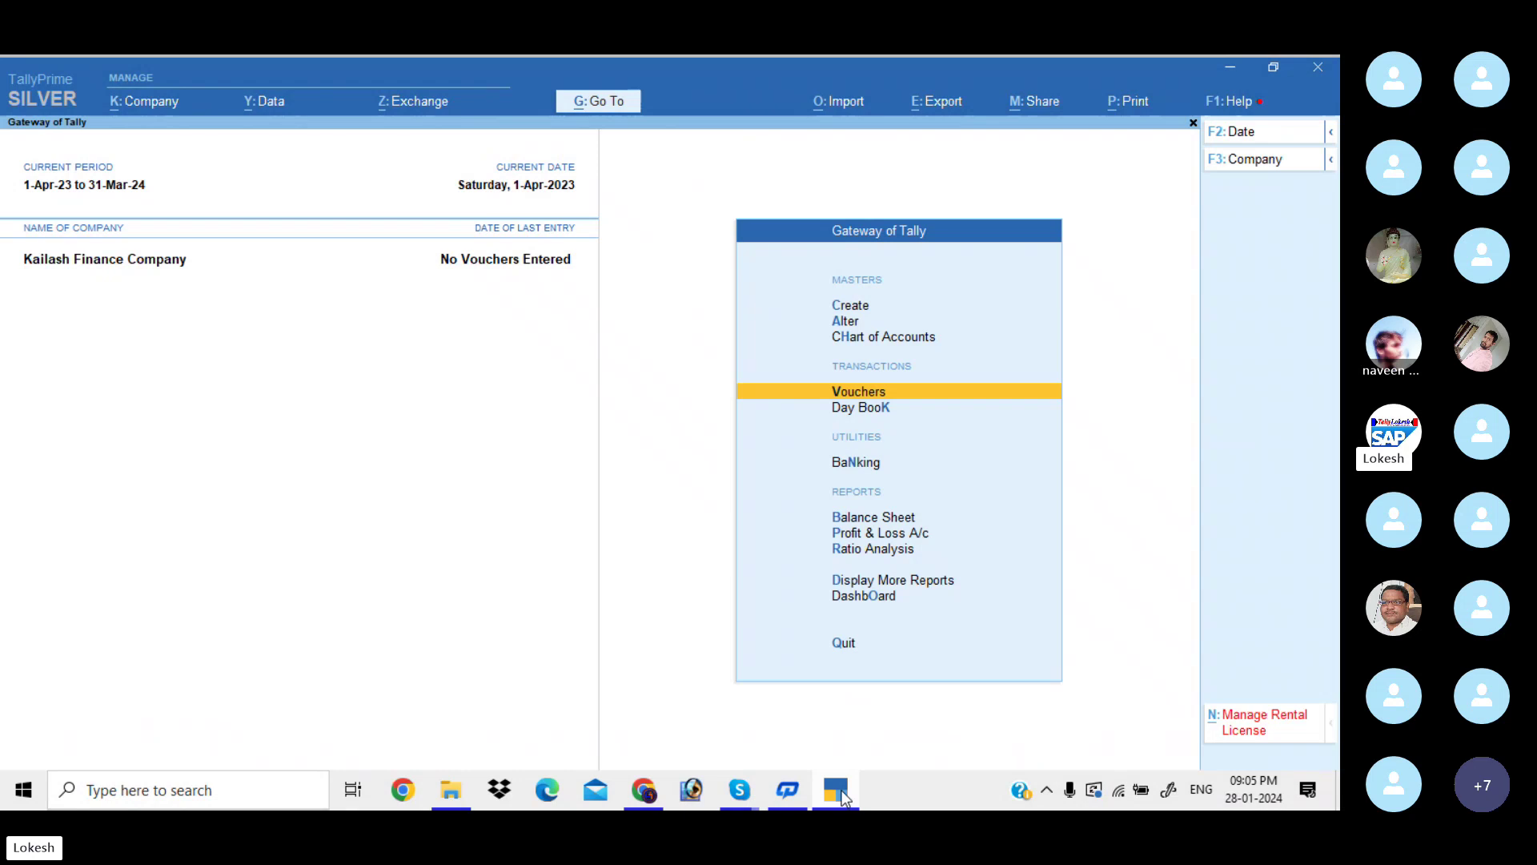
pyautogui.press('Return')
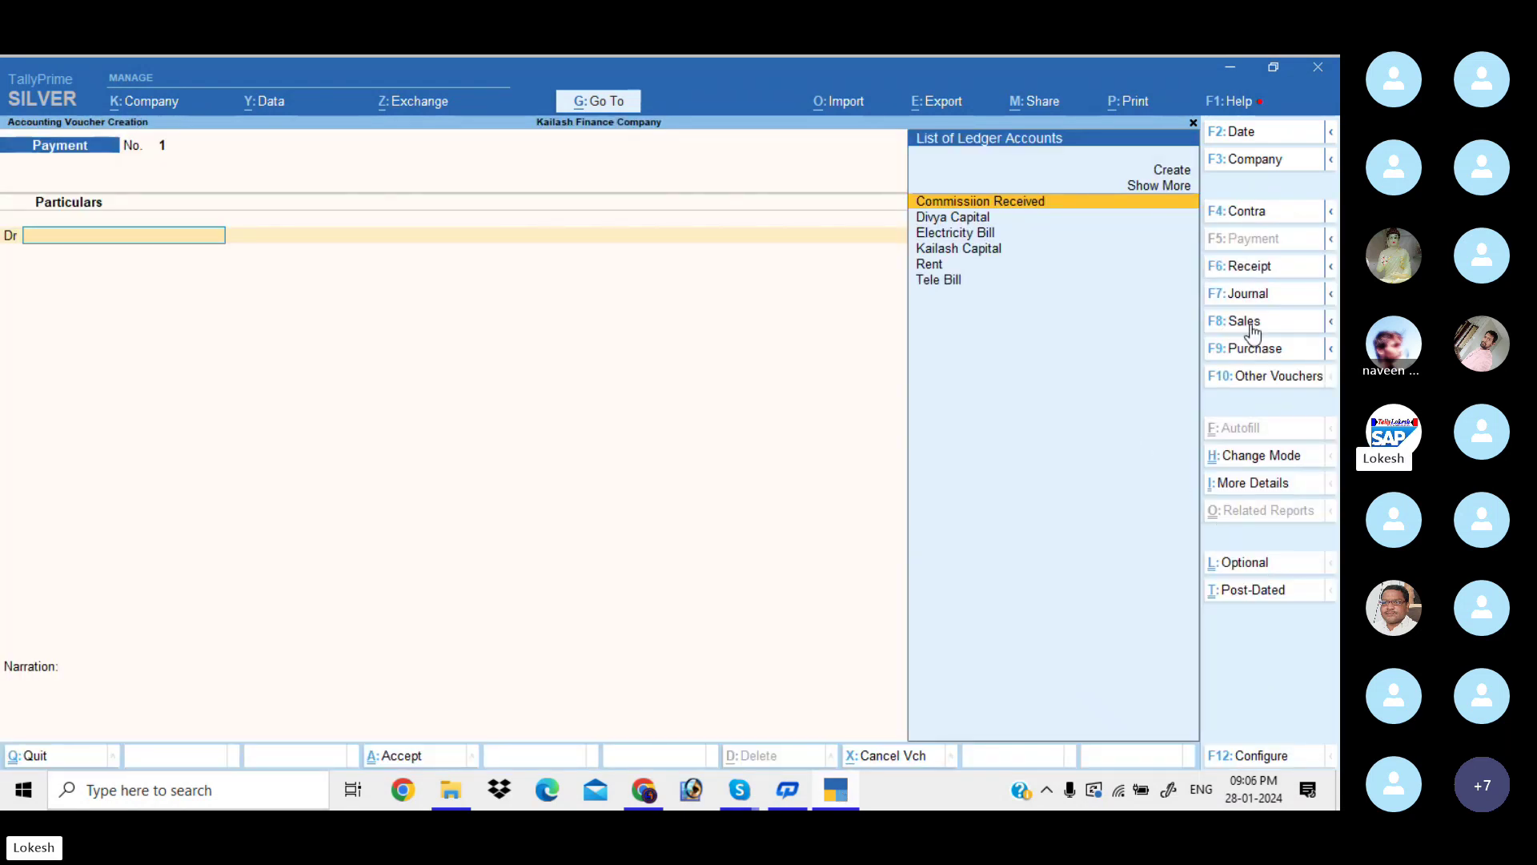
pyautogui.click(1266, 272)
pyautogui.click(1257, 137)
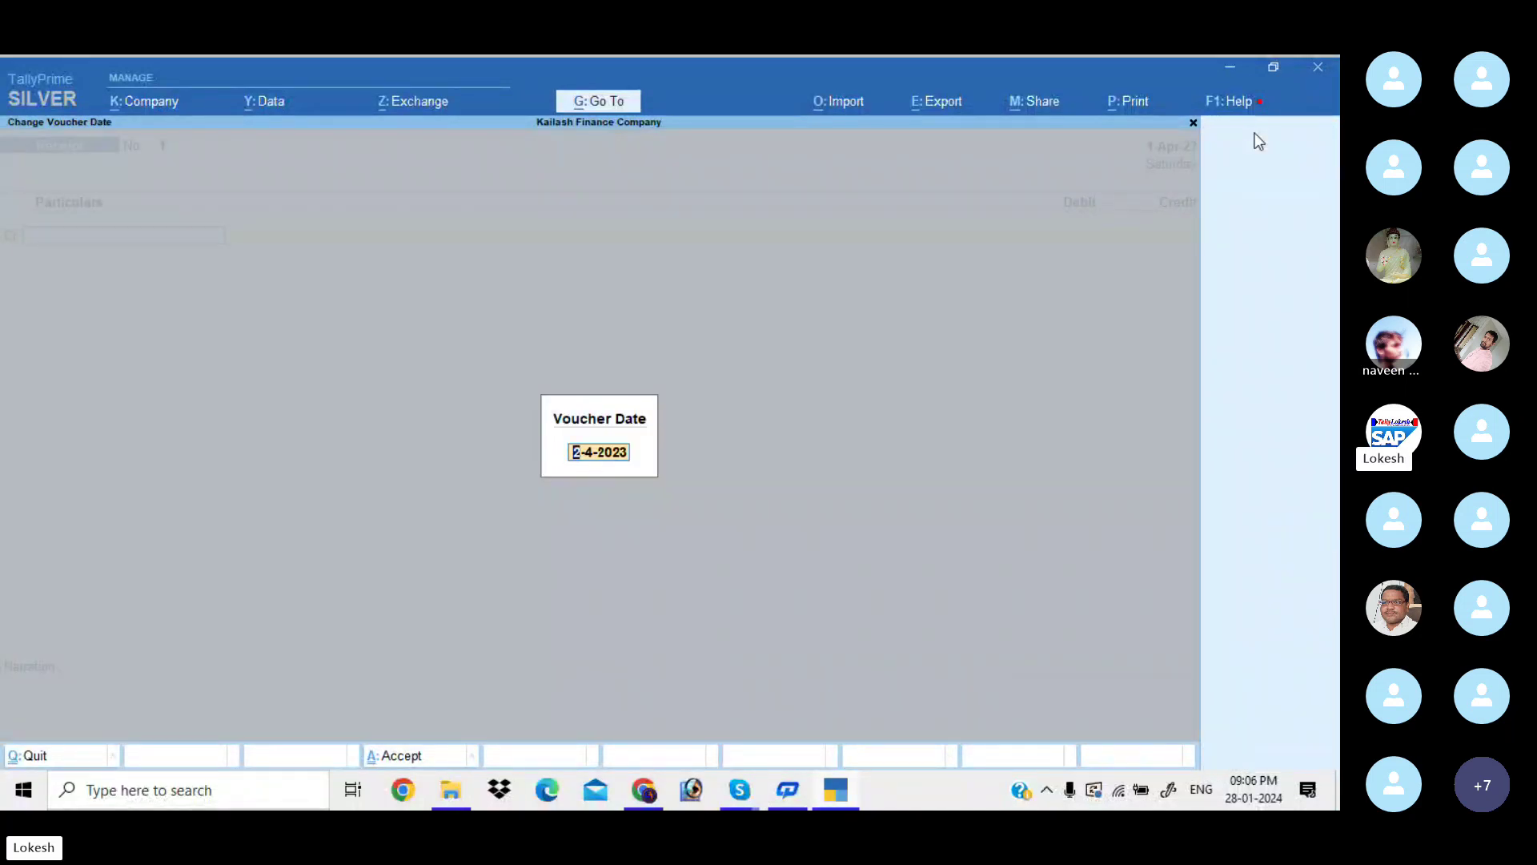
pyautogui.press('BackSpace')
pyautogui.write('1-4')
pyautogui.press('Return')
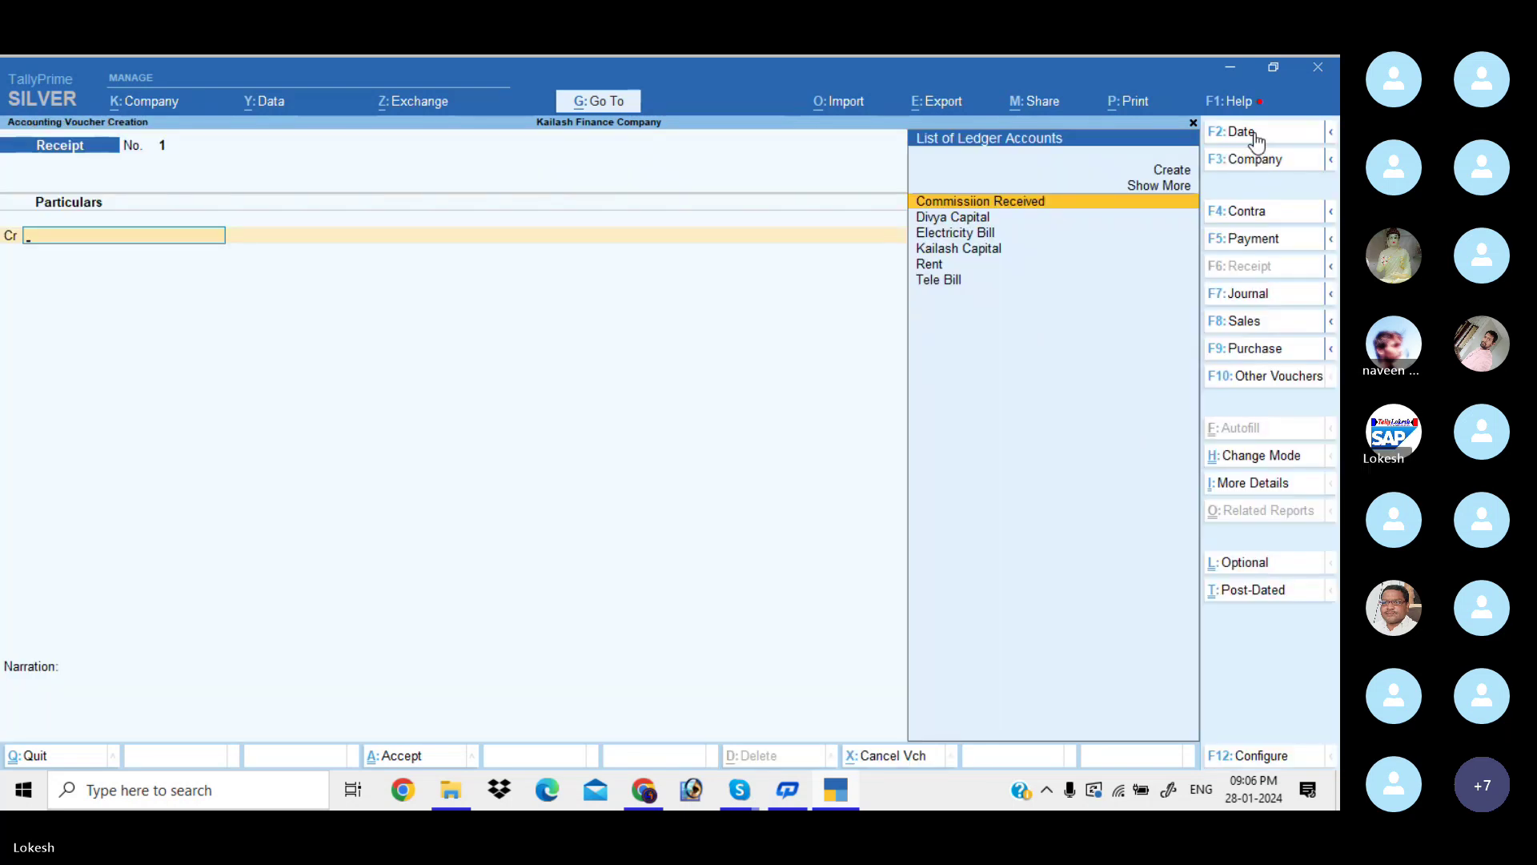
# Credit Kailash Capital with 8,00,000, debit Cash for the same amount, and save the receipt without a narration
pyautogui.write('K')
pyautogui.press('Return')
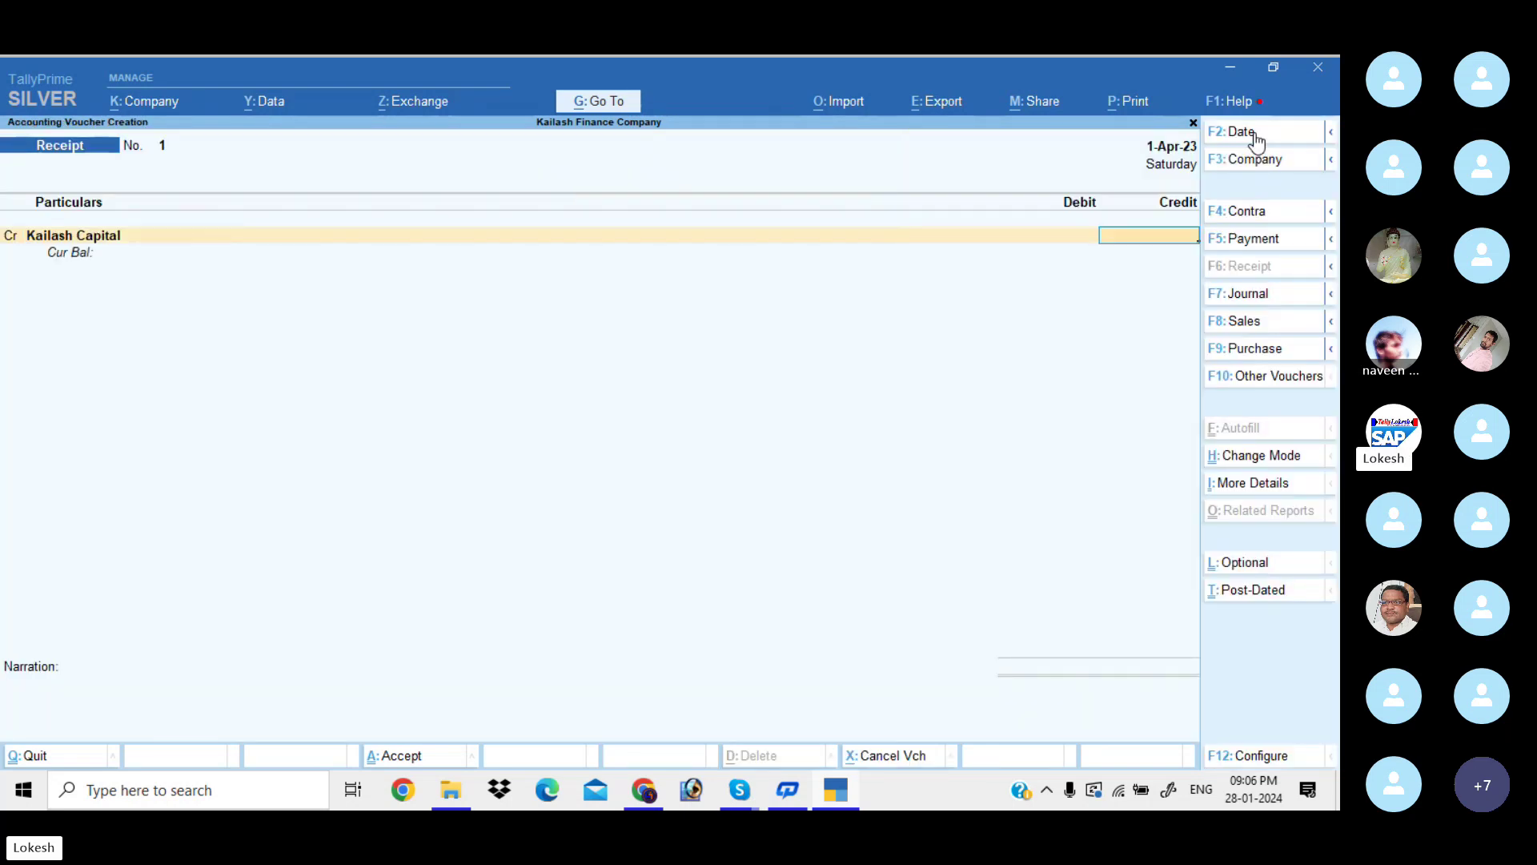
pyautogui.write('800000')
pyautogui.press('Return')
pyautogui.press('Return')
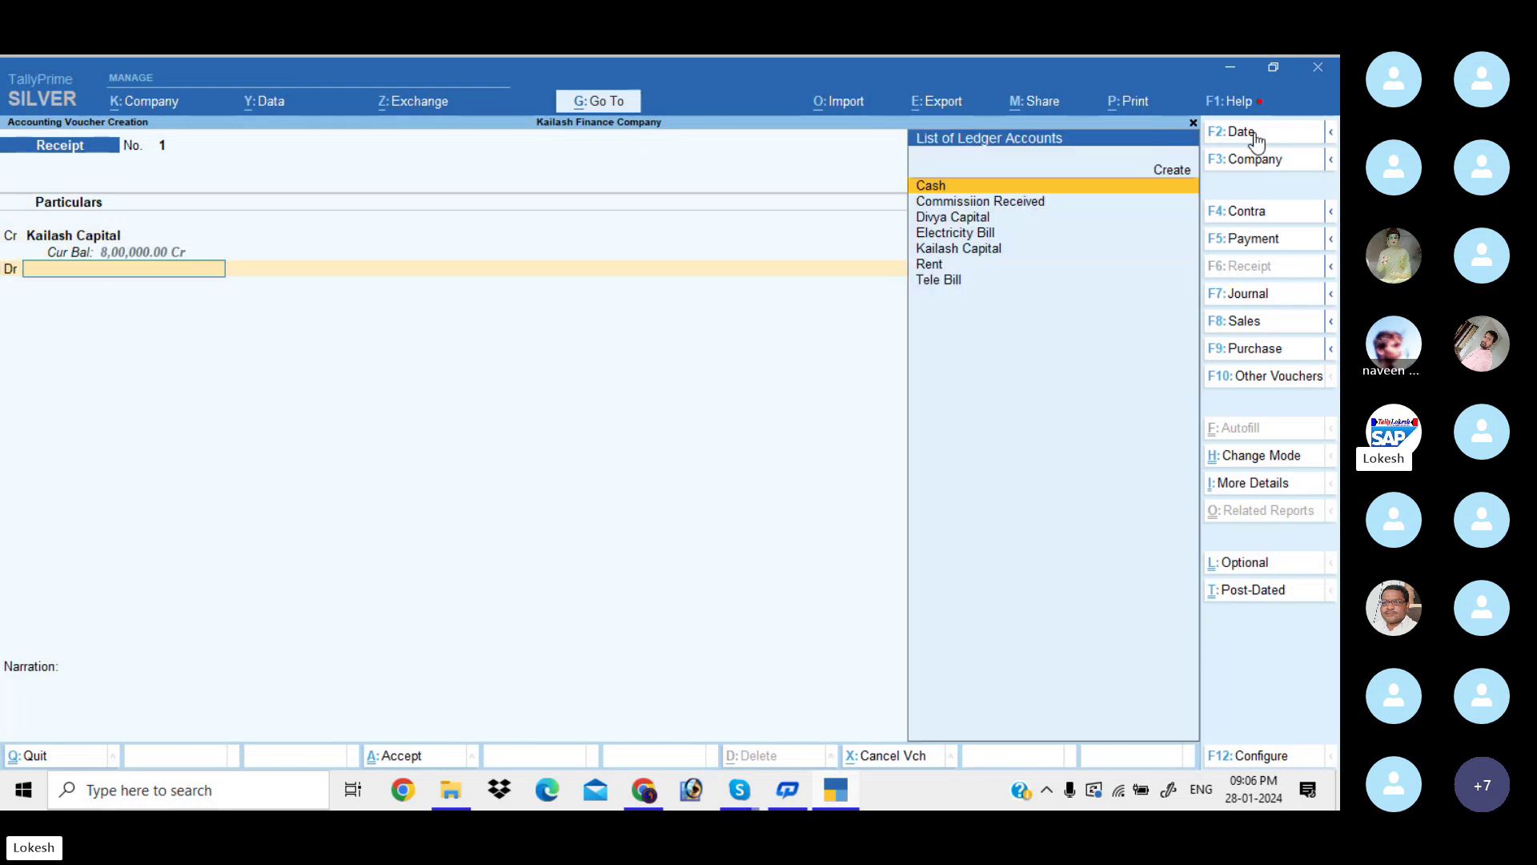
pyautogui.press('Return')
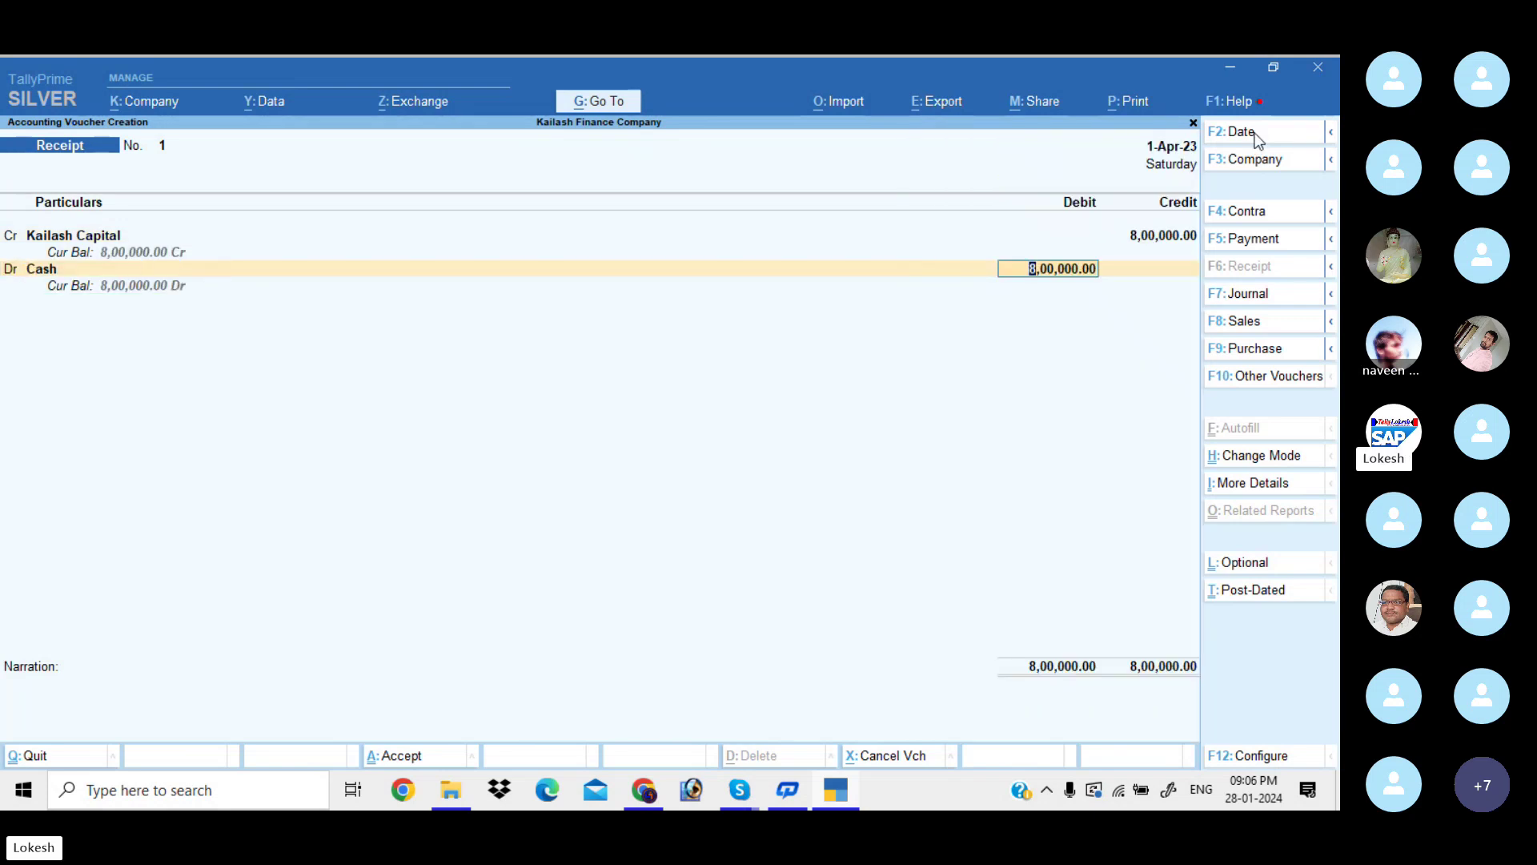
pyautogui.press('Return')
pyautogui.press('Return')
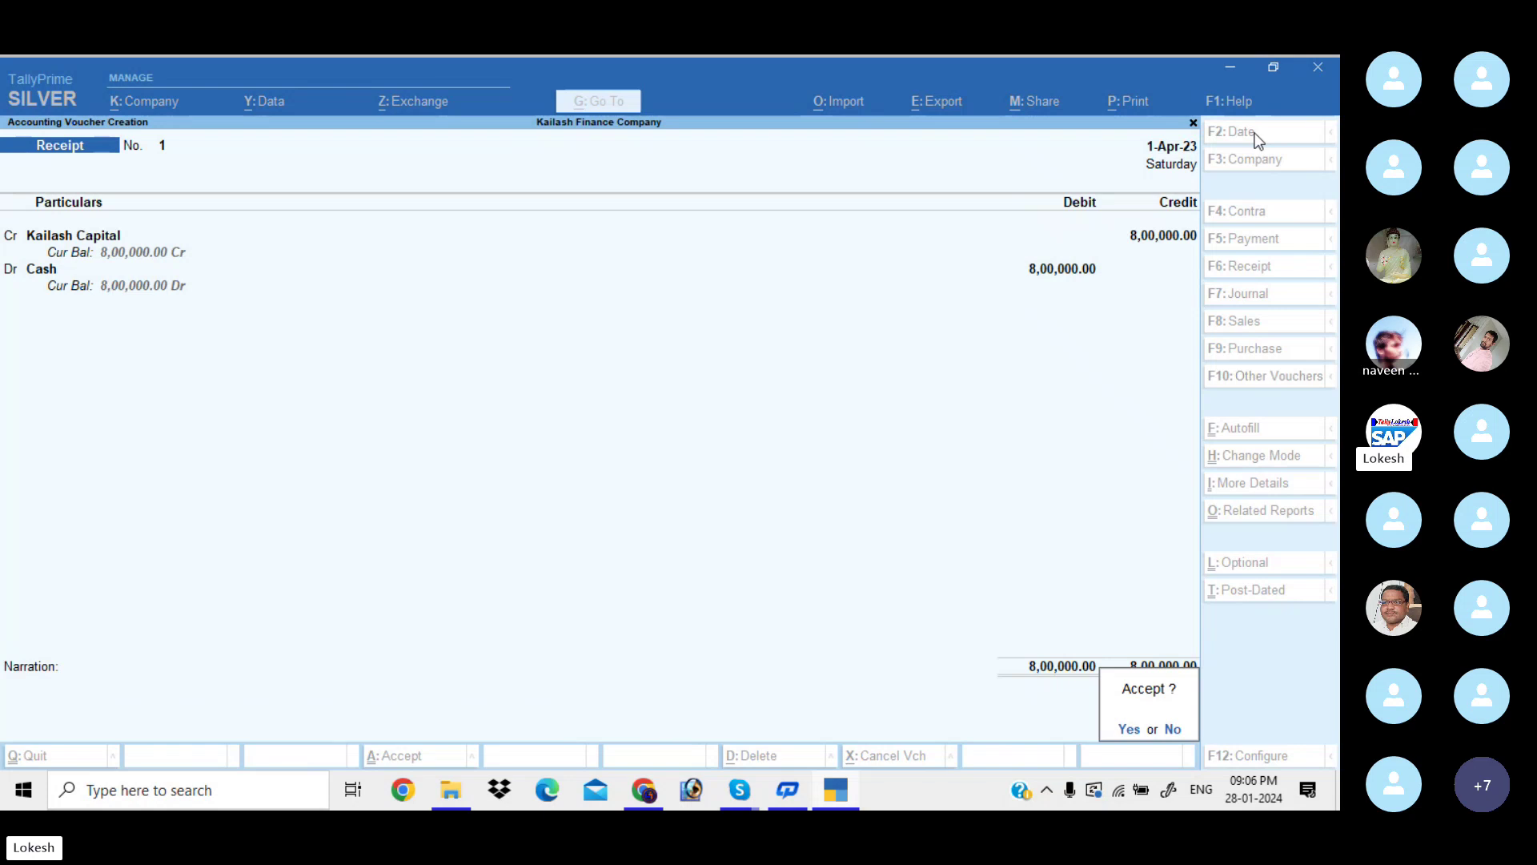
pyautogui.press('Return')
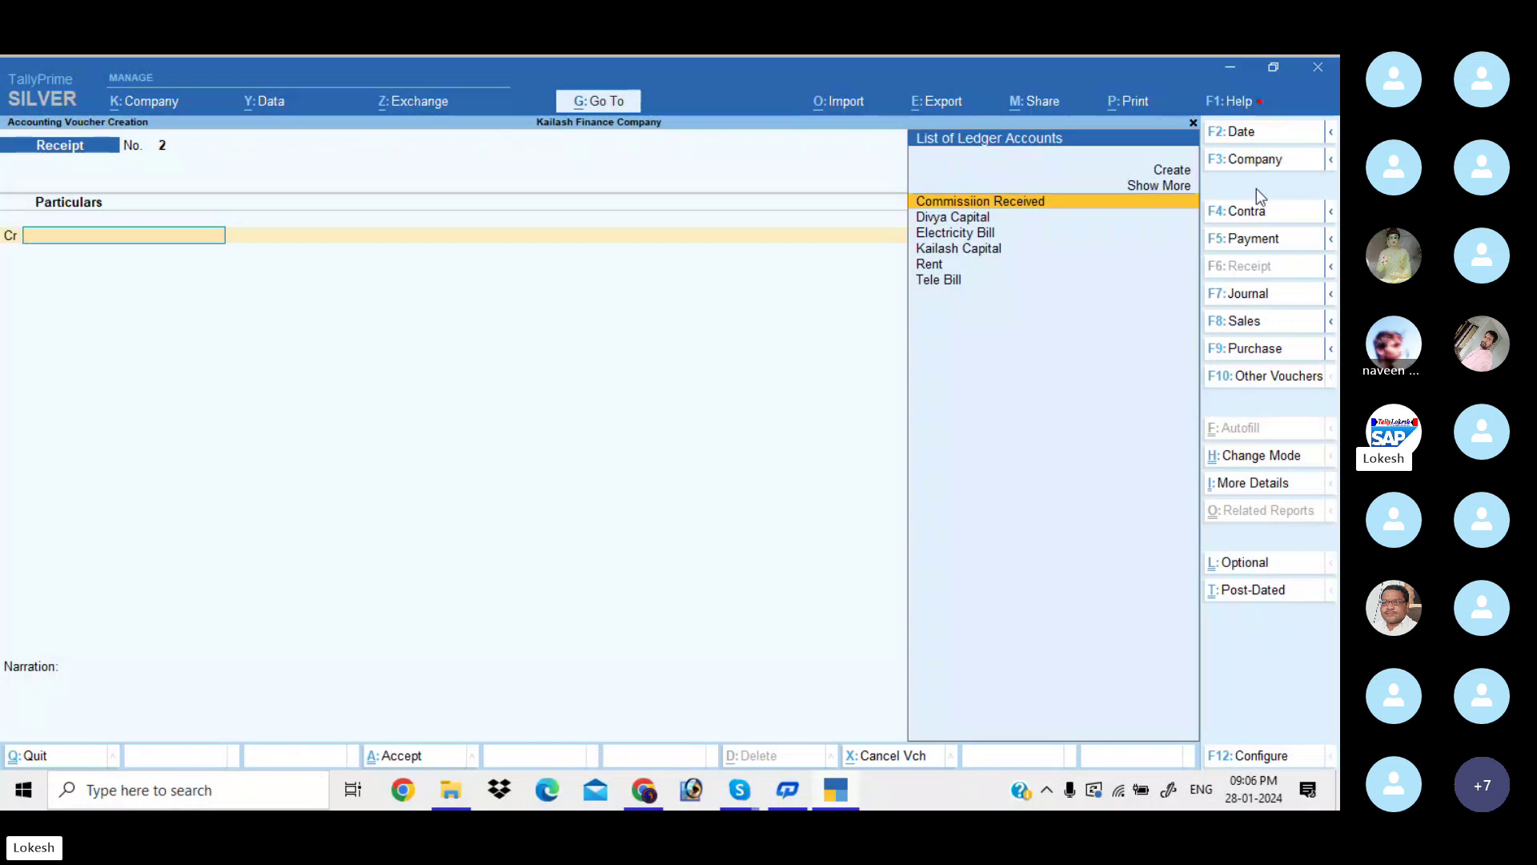
# Date the second receipt voucher 1-May-23 and credit Kailash Capital with 3,00,000
pyautogui.click(1256, 137)
pyautogui.write('1-4')
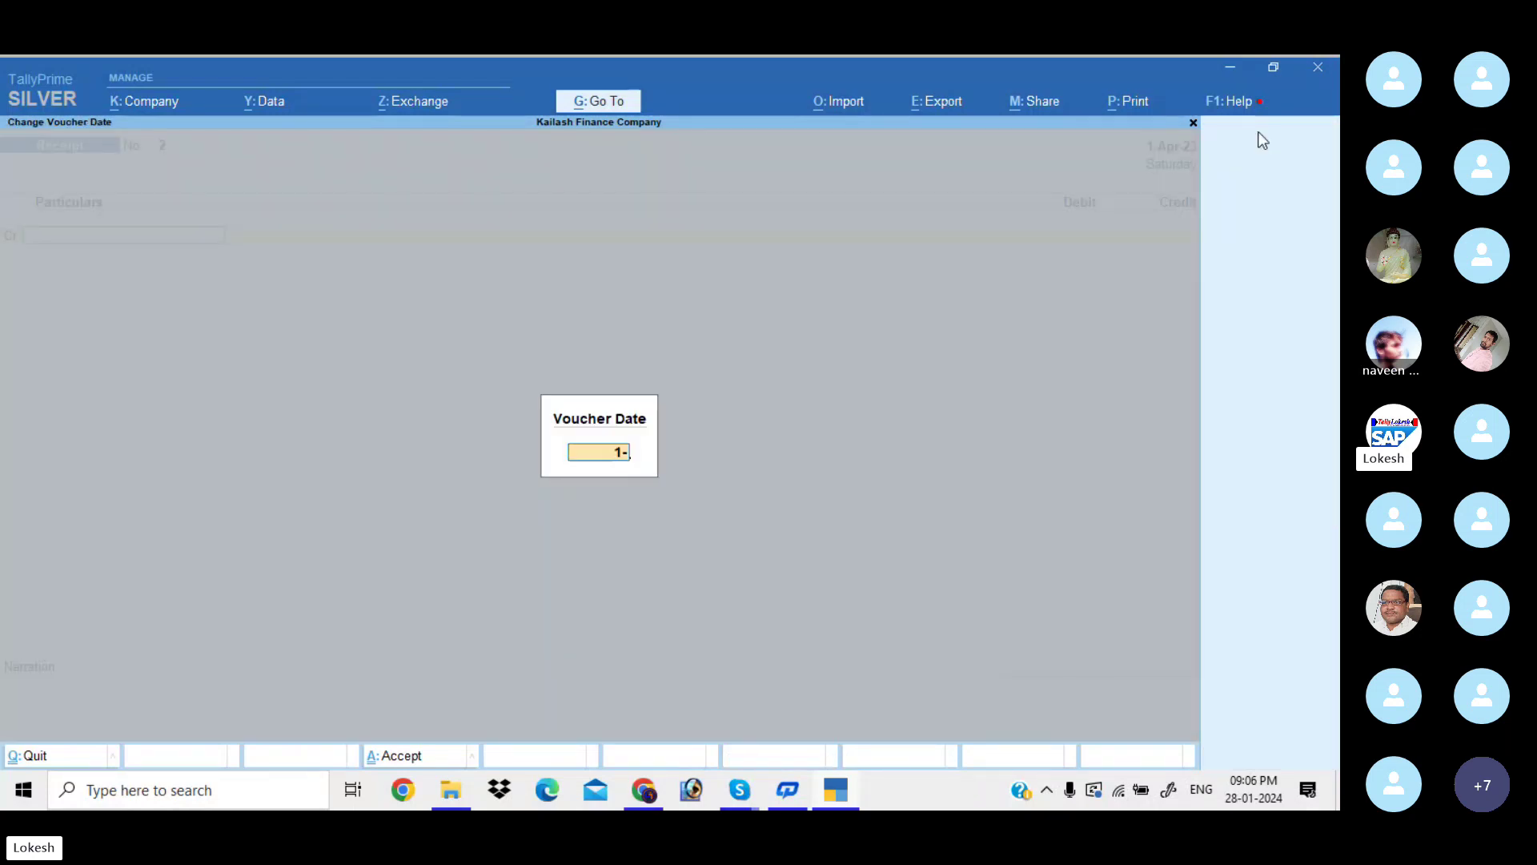
pyautogui.press('Return')
pyautogui.write('k')
pyautogui.press('Return')
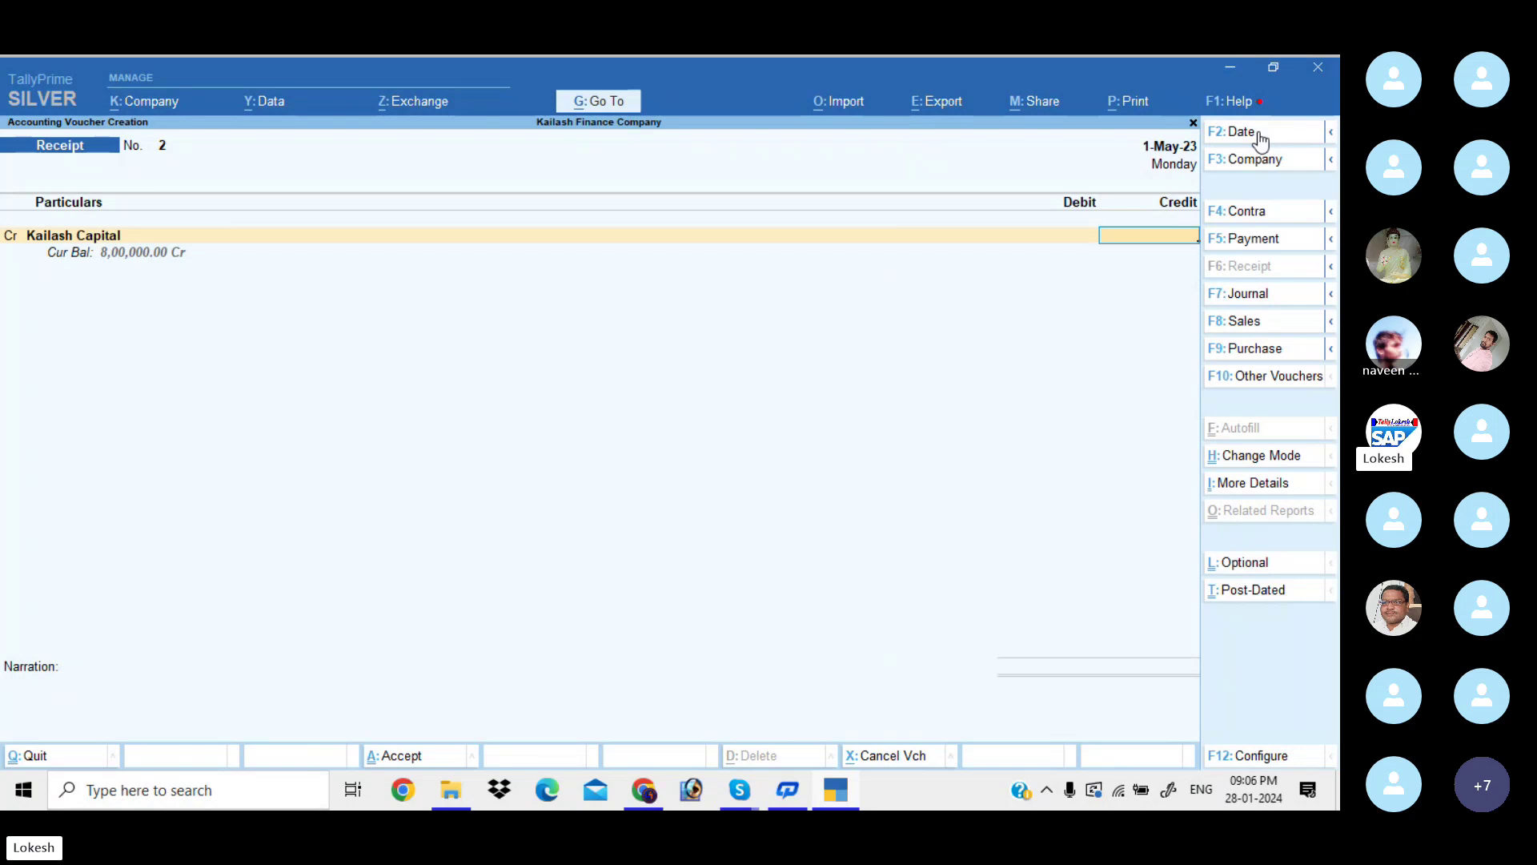
pyautogui.write('300000')
pyautogui.press('Return')
# Debit Cash with 3,00,000 in the May receipt and save it without a narration
pyautogui.press('Return')
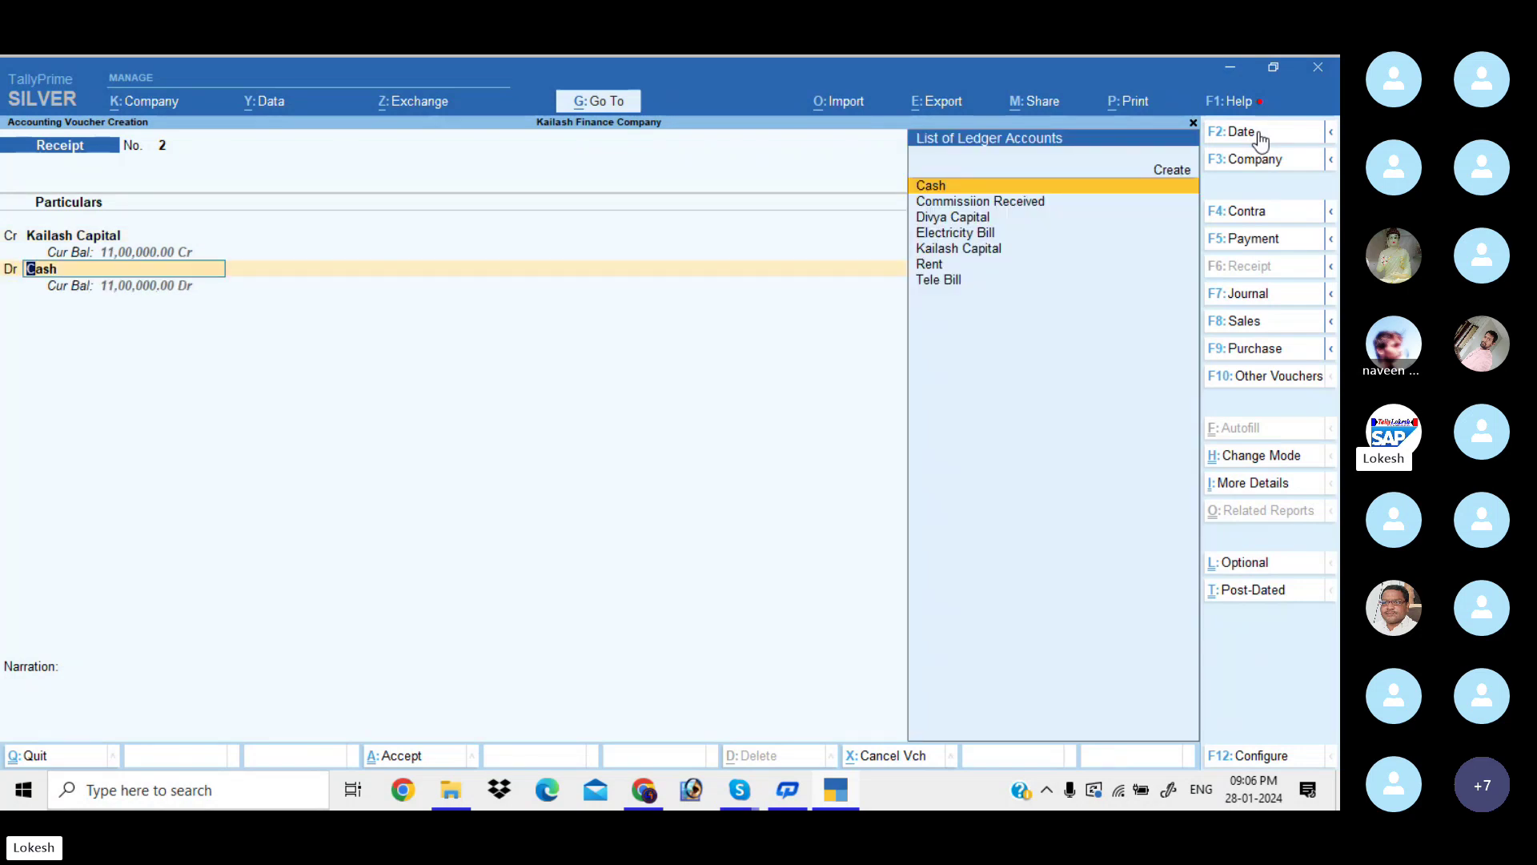
pyautogui.press('Return')
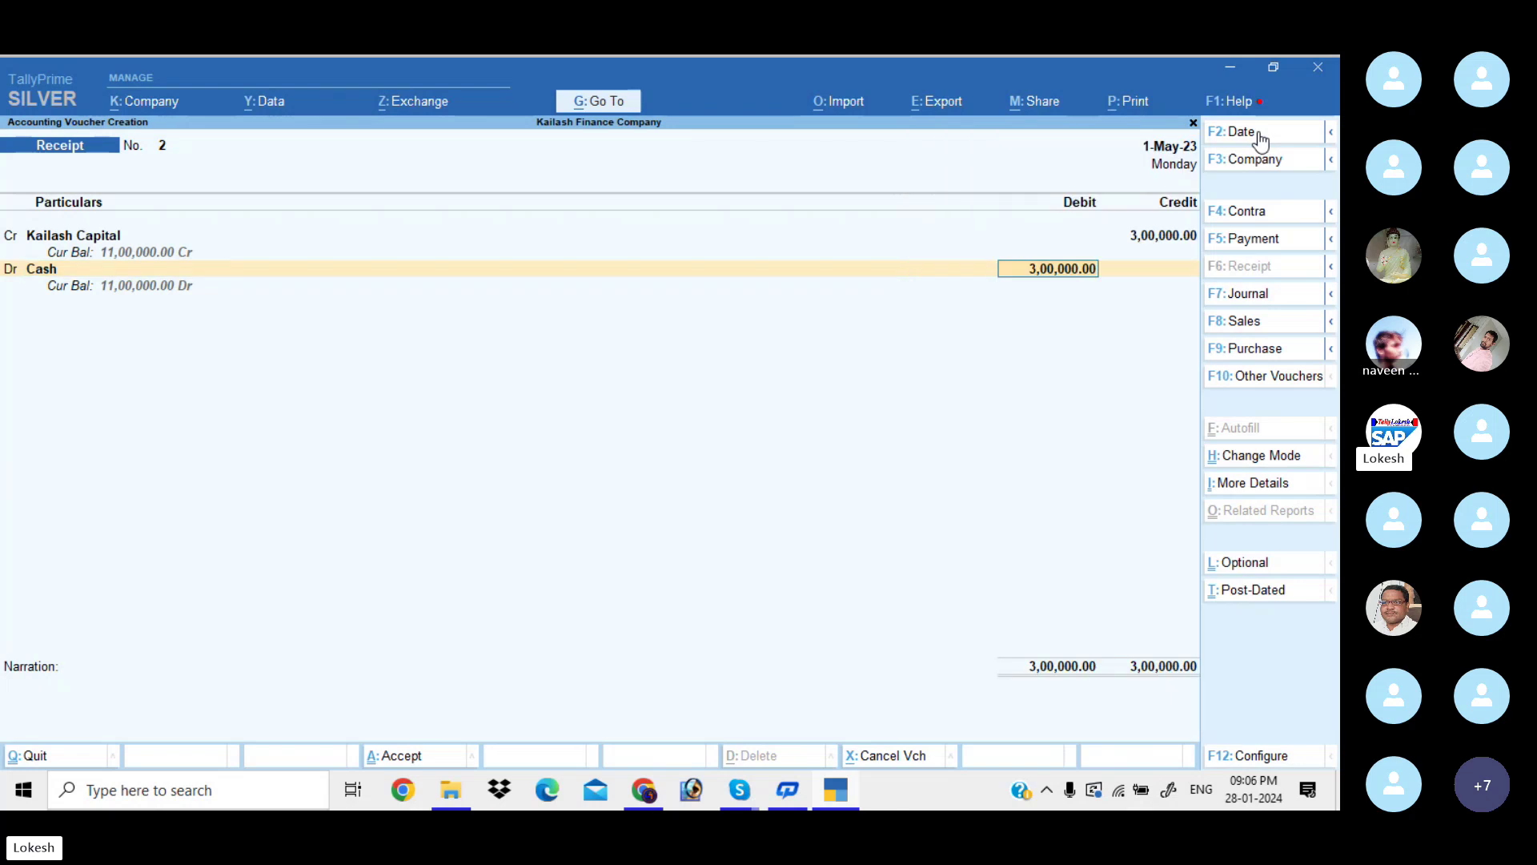
pyautogui.press('Return')
pyautogui.press('Return')
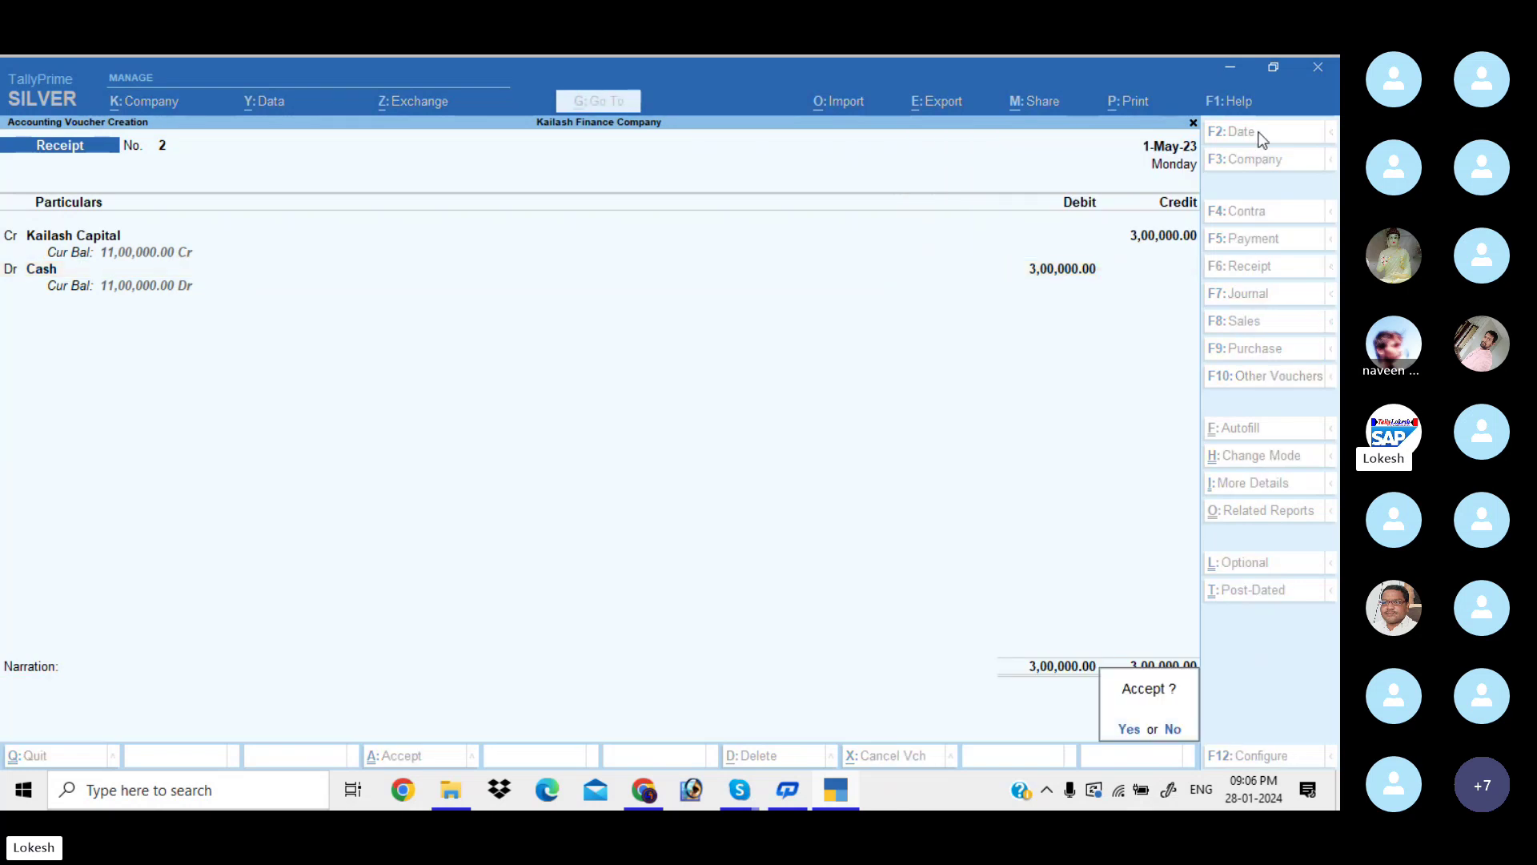
pyautogui.press('Return')
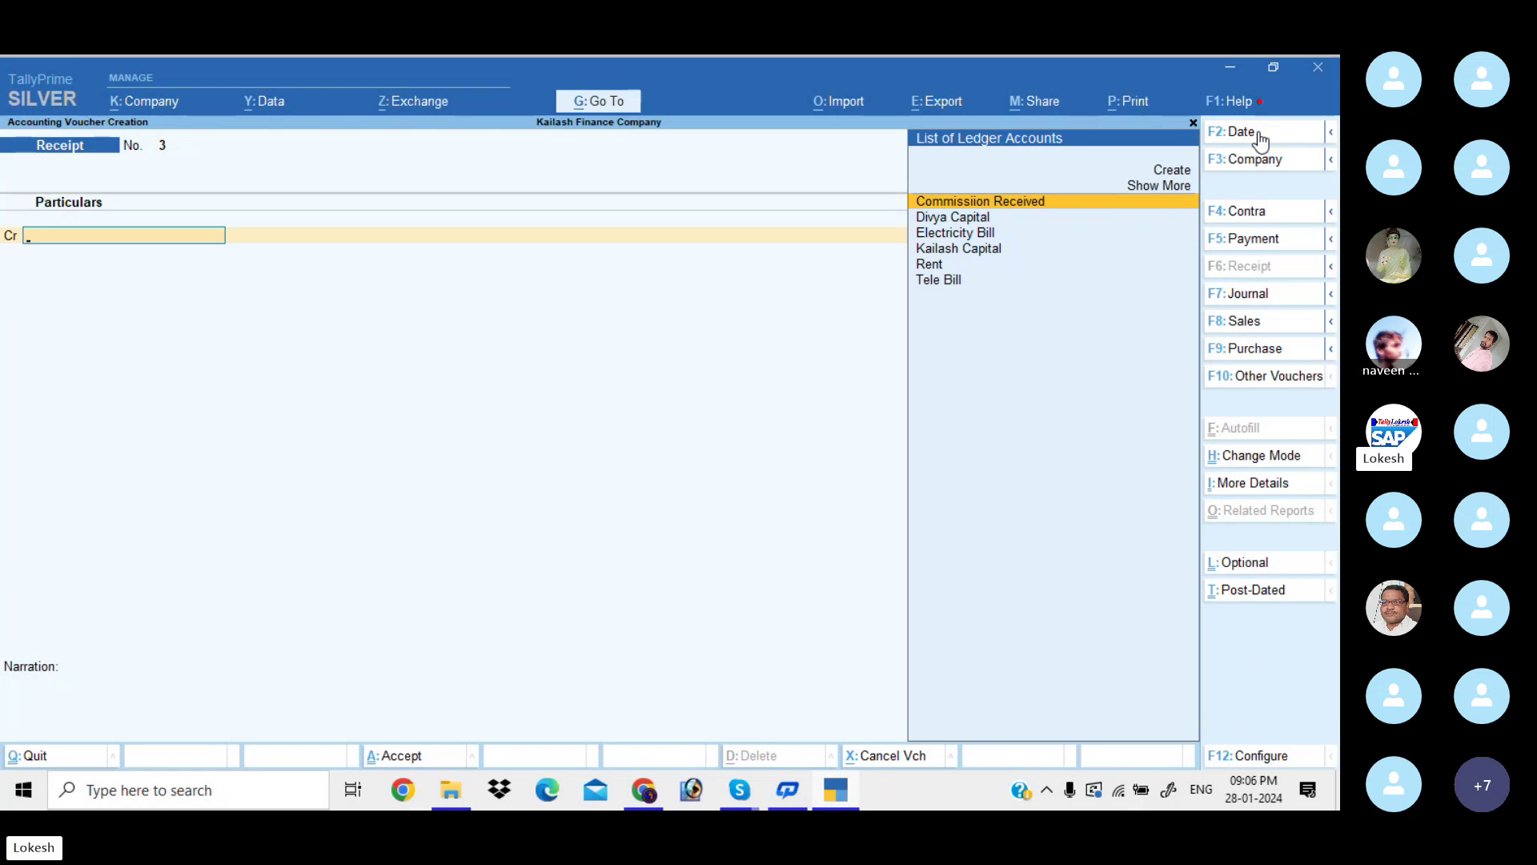
# Date the third receipt voucher 1-Jun-23 and credit Divya Capital with 4,00,000
pyautogui.click(1243, 131)
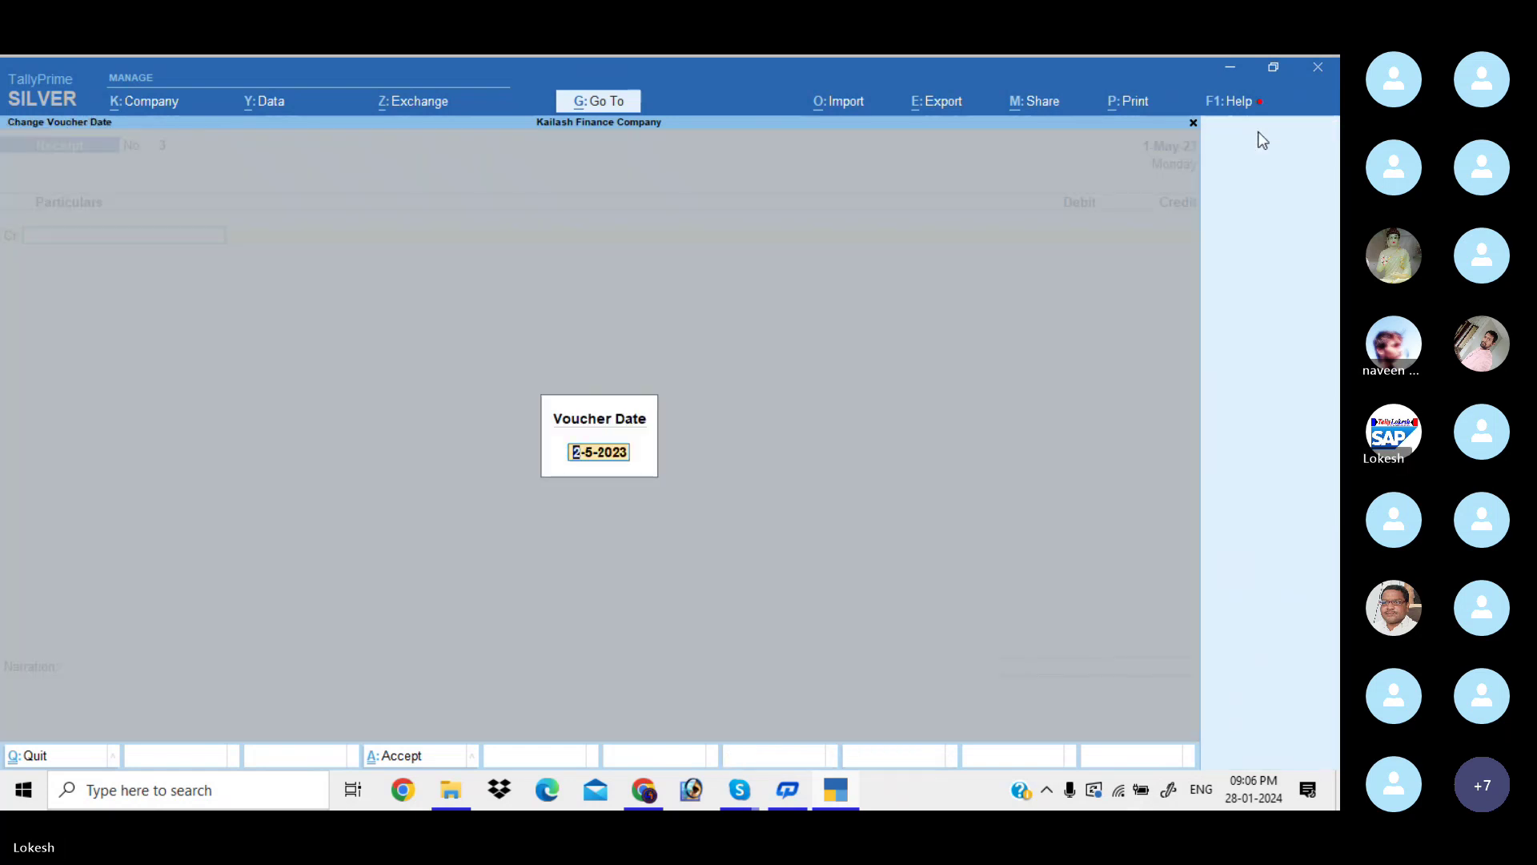
pyautogui.write('1-6')
pyautogui.press('Return')
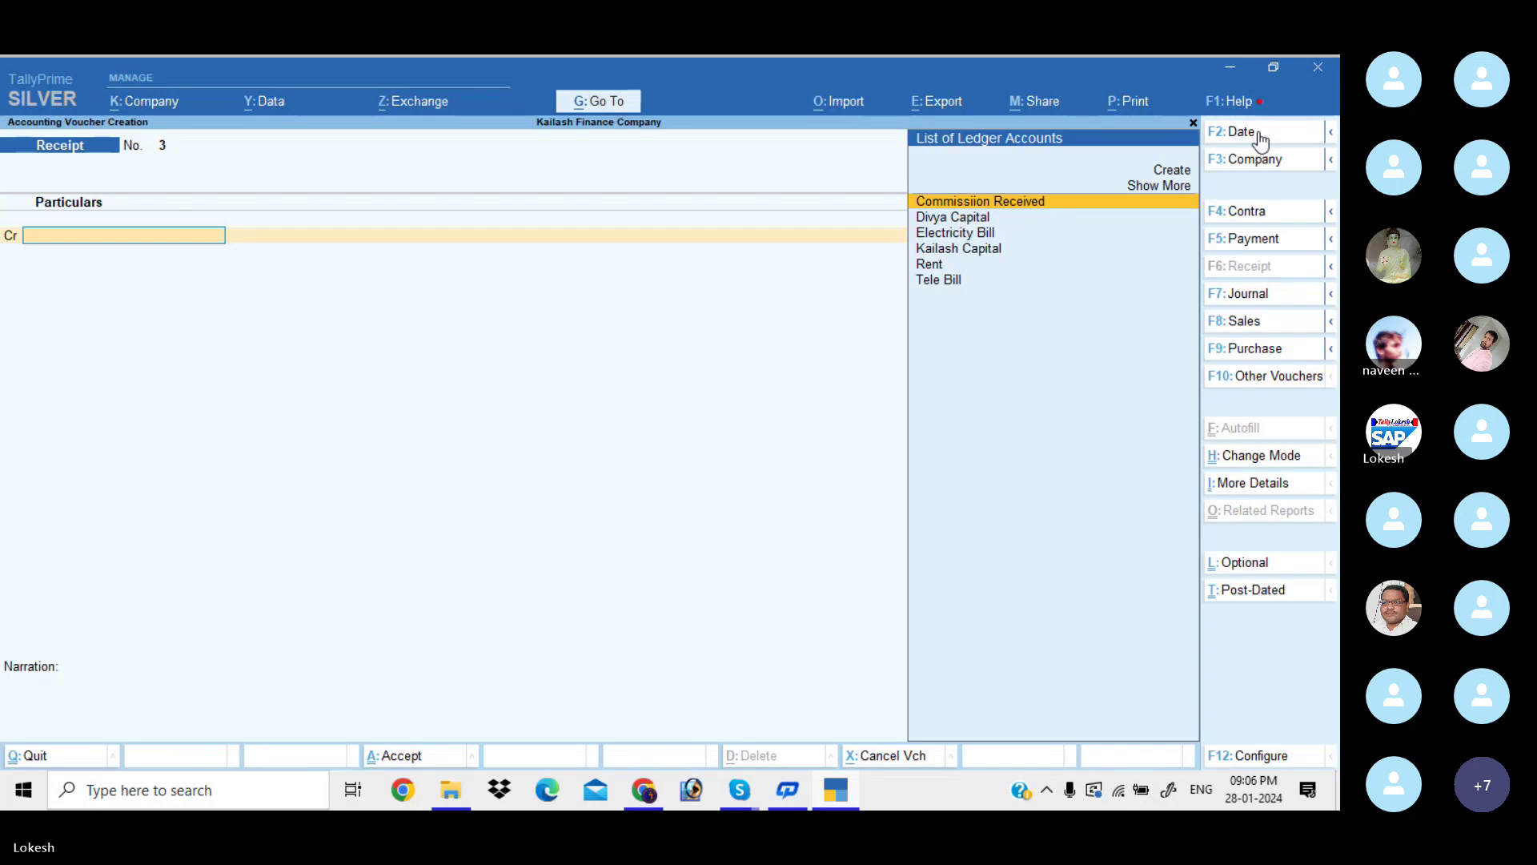
pyautogui.write('D')
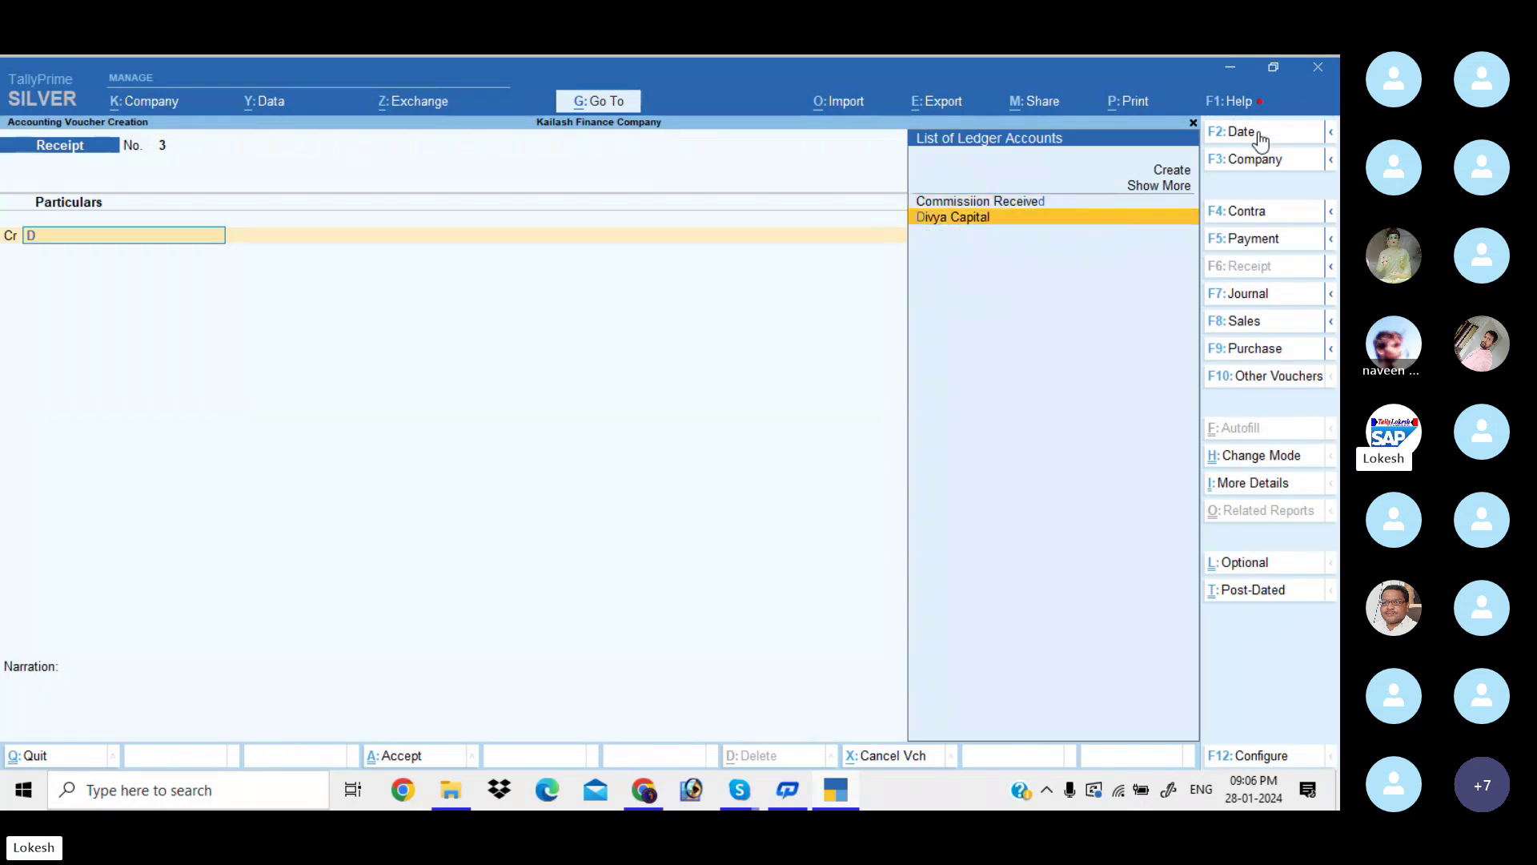
pyautogui.press('Return')
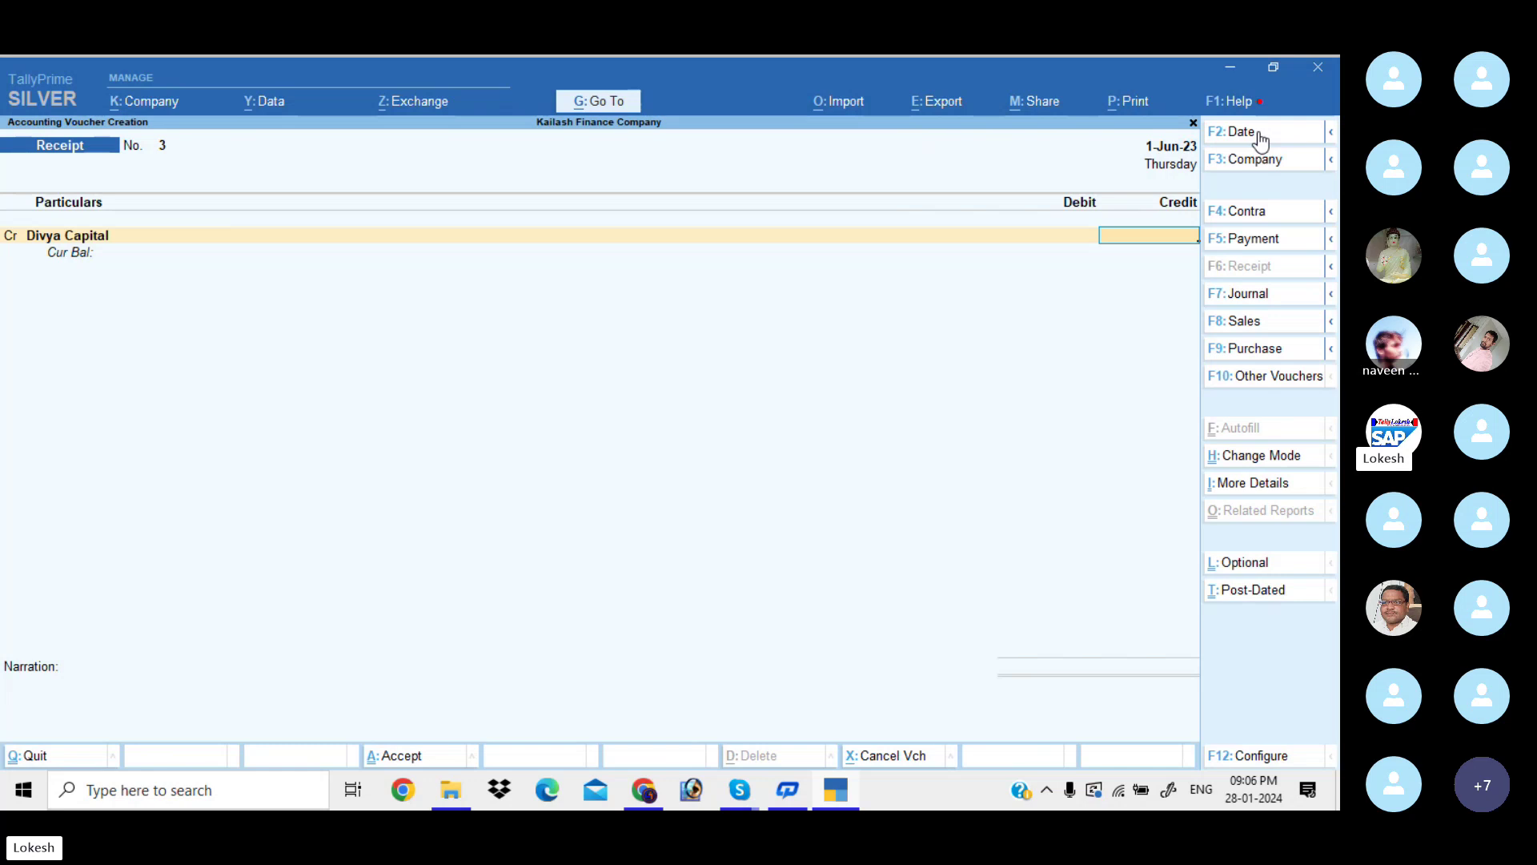
pyautogui.write('400000')
pyautogui.press('Return')
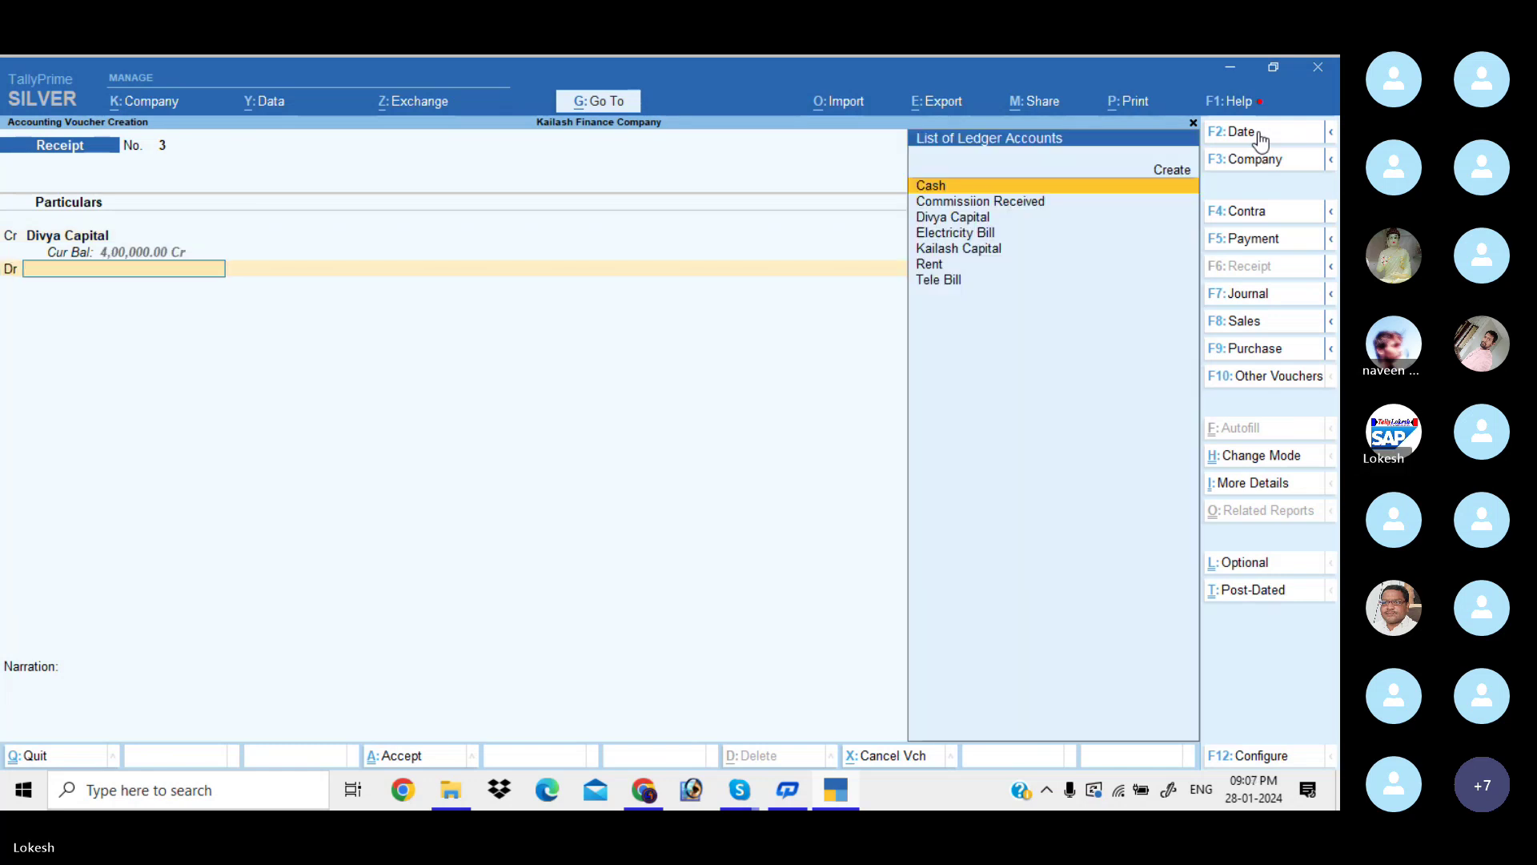
# Debit Cash with 4,00,000 in the Divya Capital receipt and save it without a narration
pyautogui.press('Down')
pyautogui.press('Up')
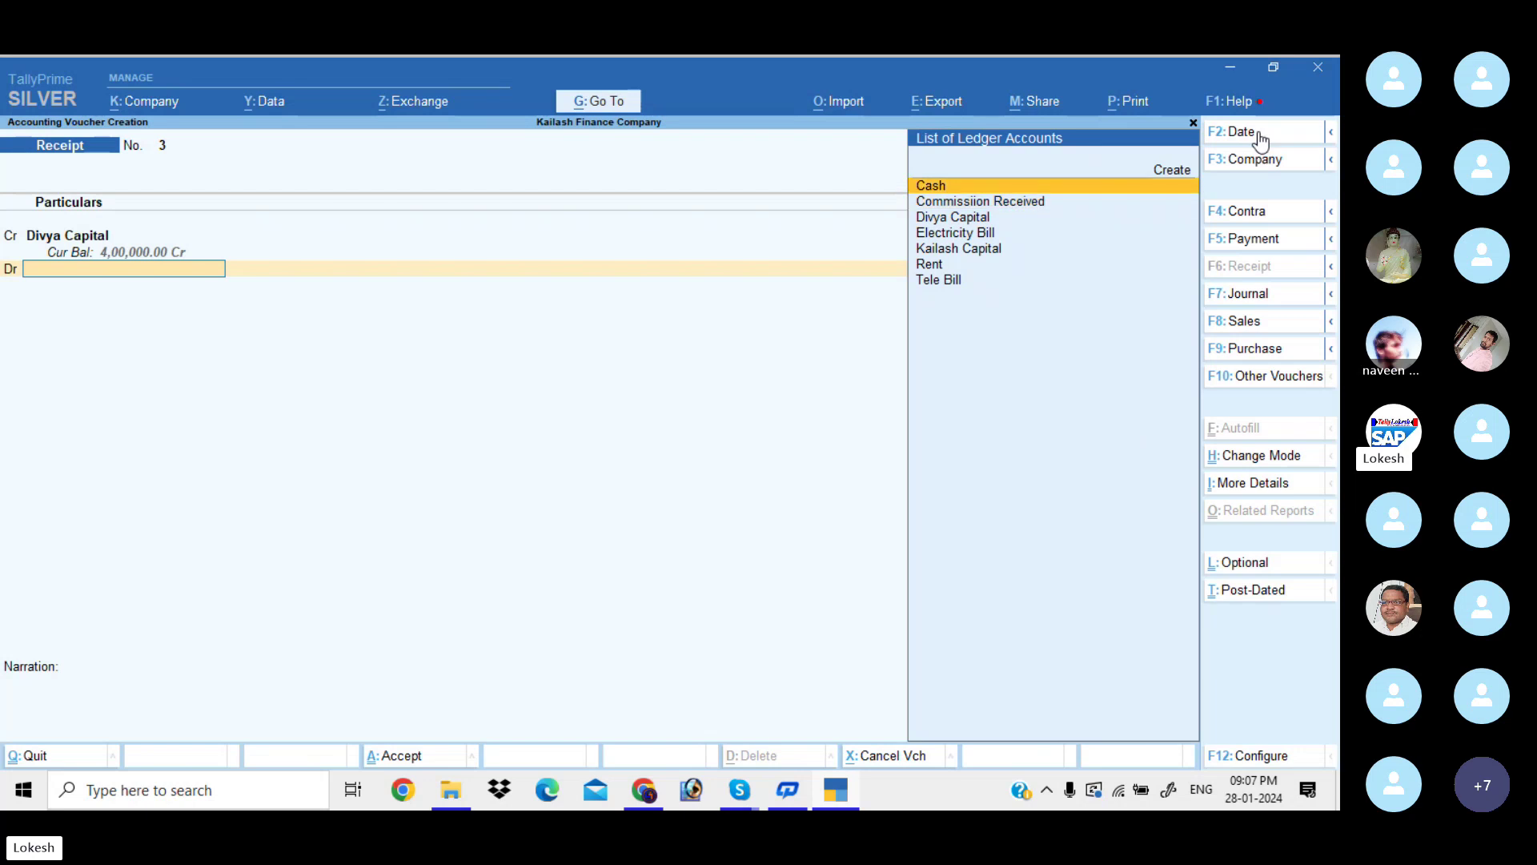
pyautogui.press('Return')
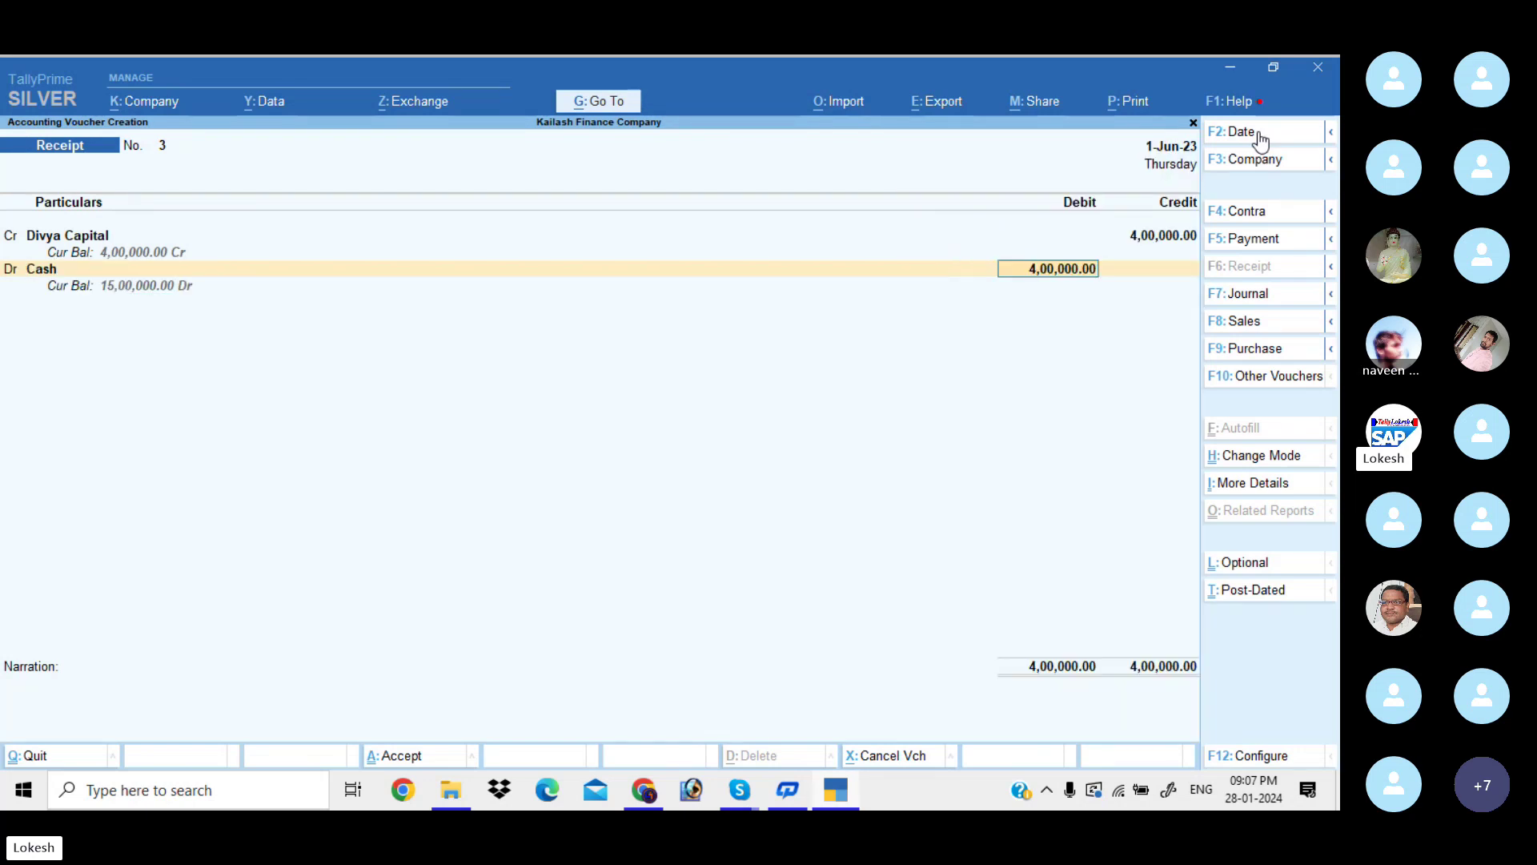
pyautogui.press('Return')
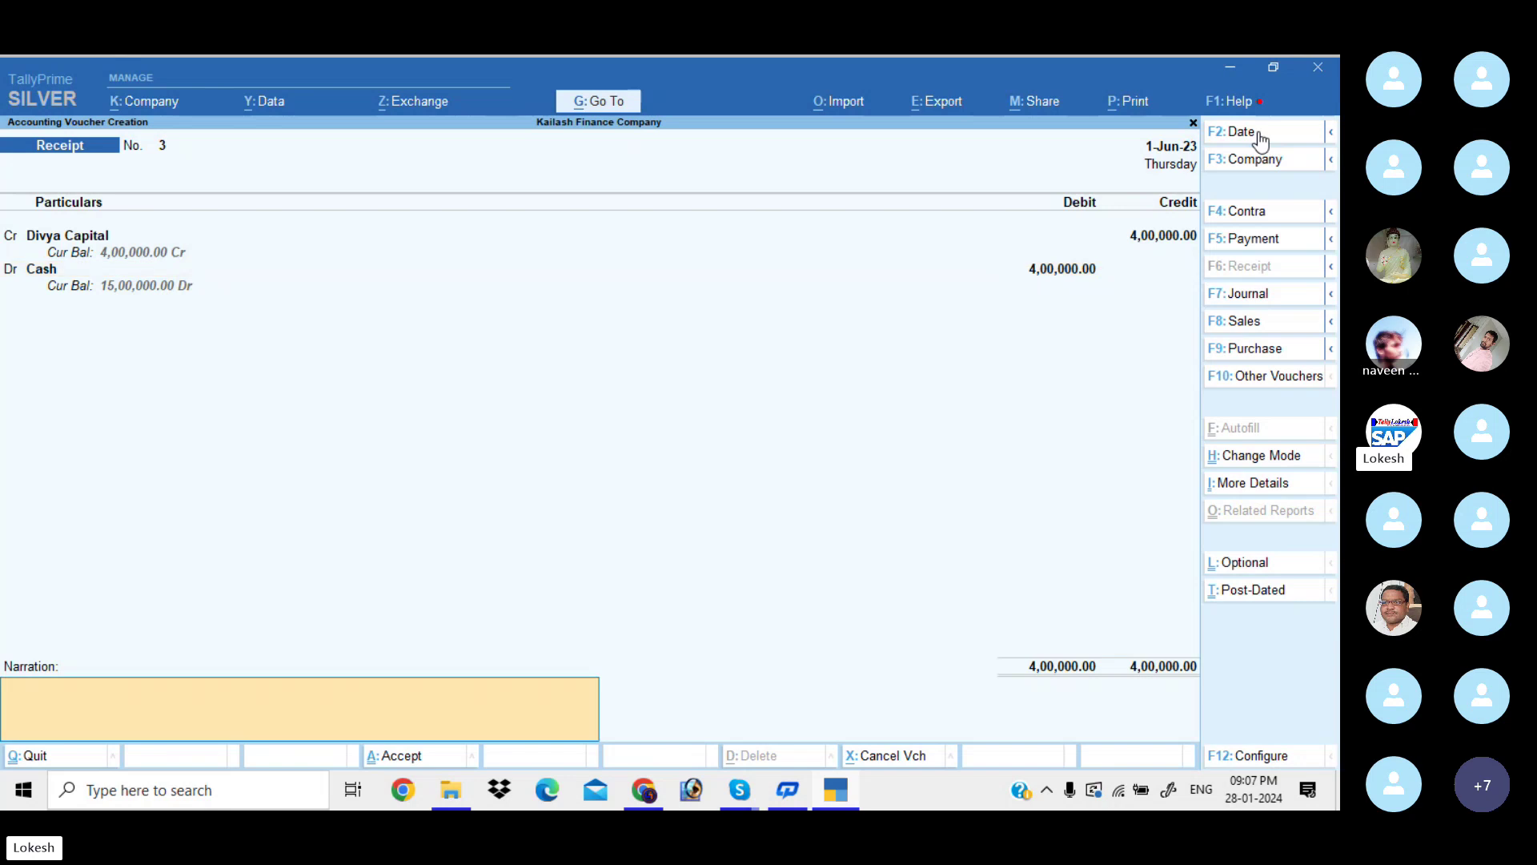
pyautogui.press('Return')
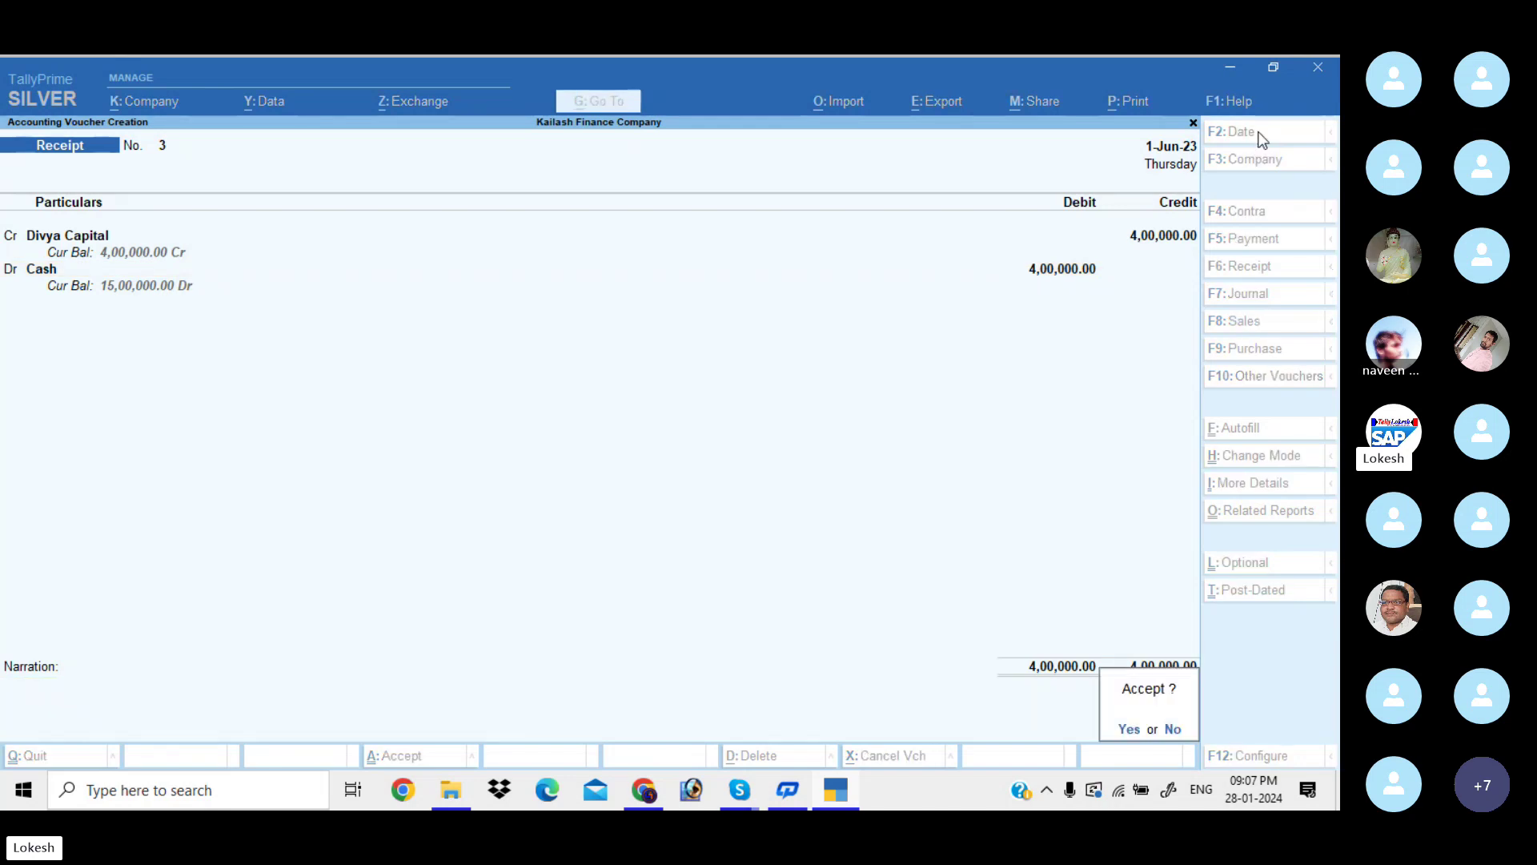
pyautogui.press('Return')
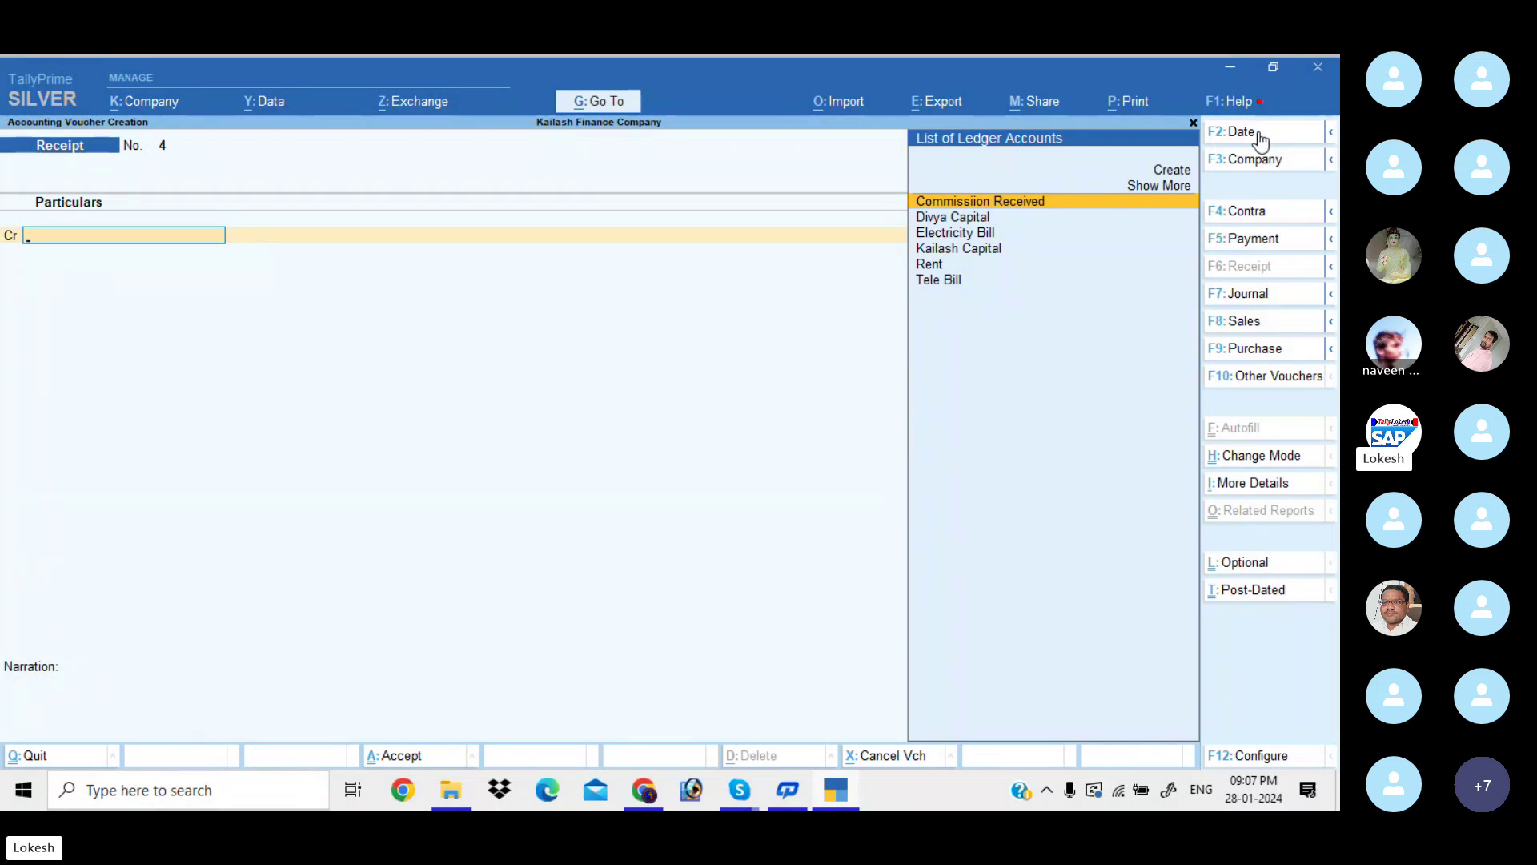
# Start a payment voucher dated 1-Jun-23 and debit Kailash Capital with 2,00,000
pyautogui.click(1274, 244)
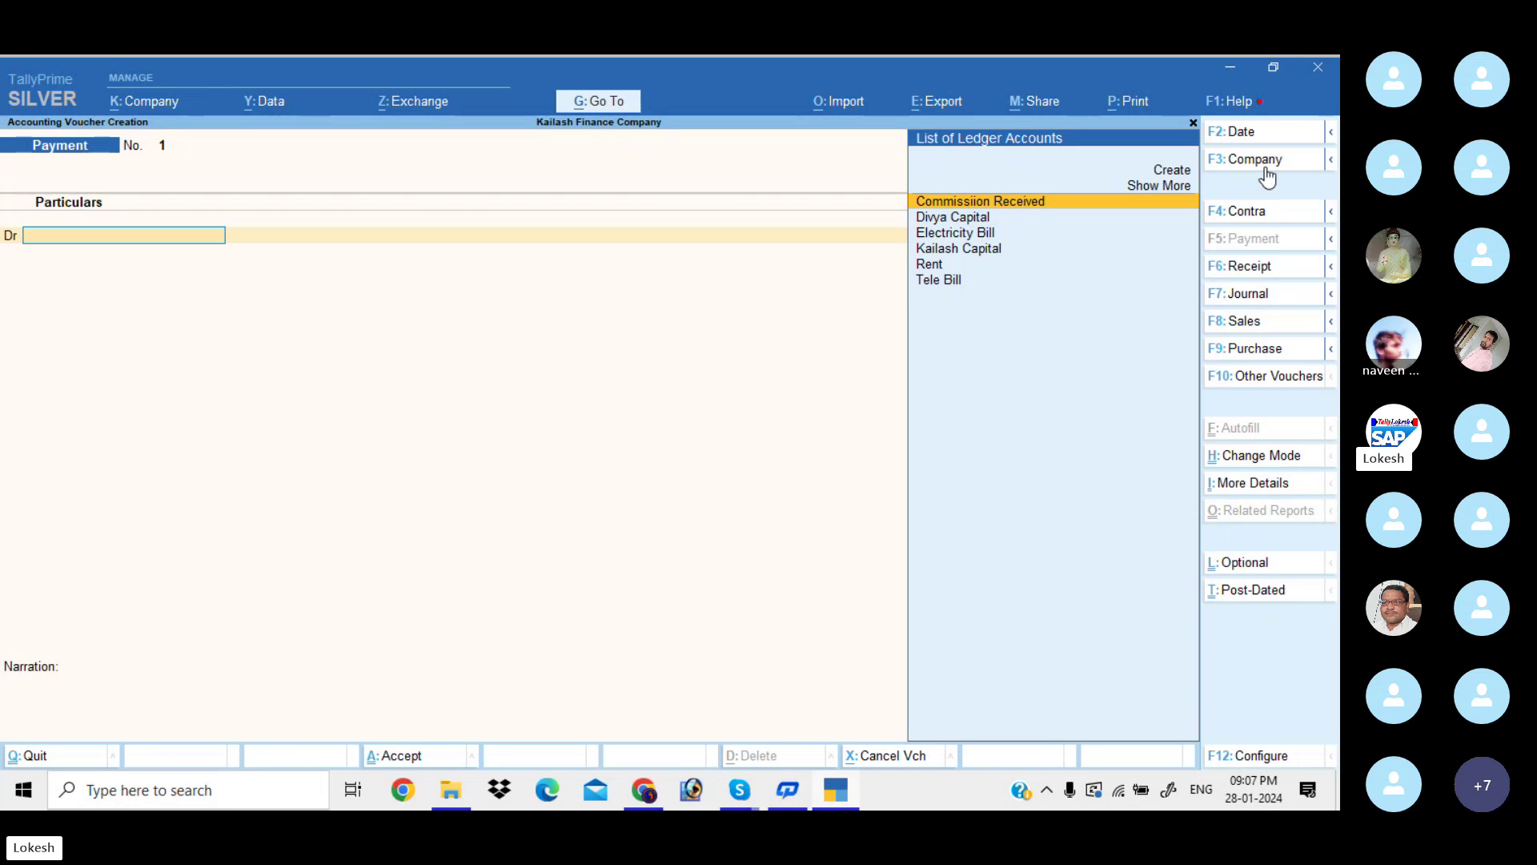
pyautogui.click(1240, 132)
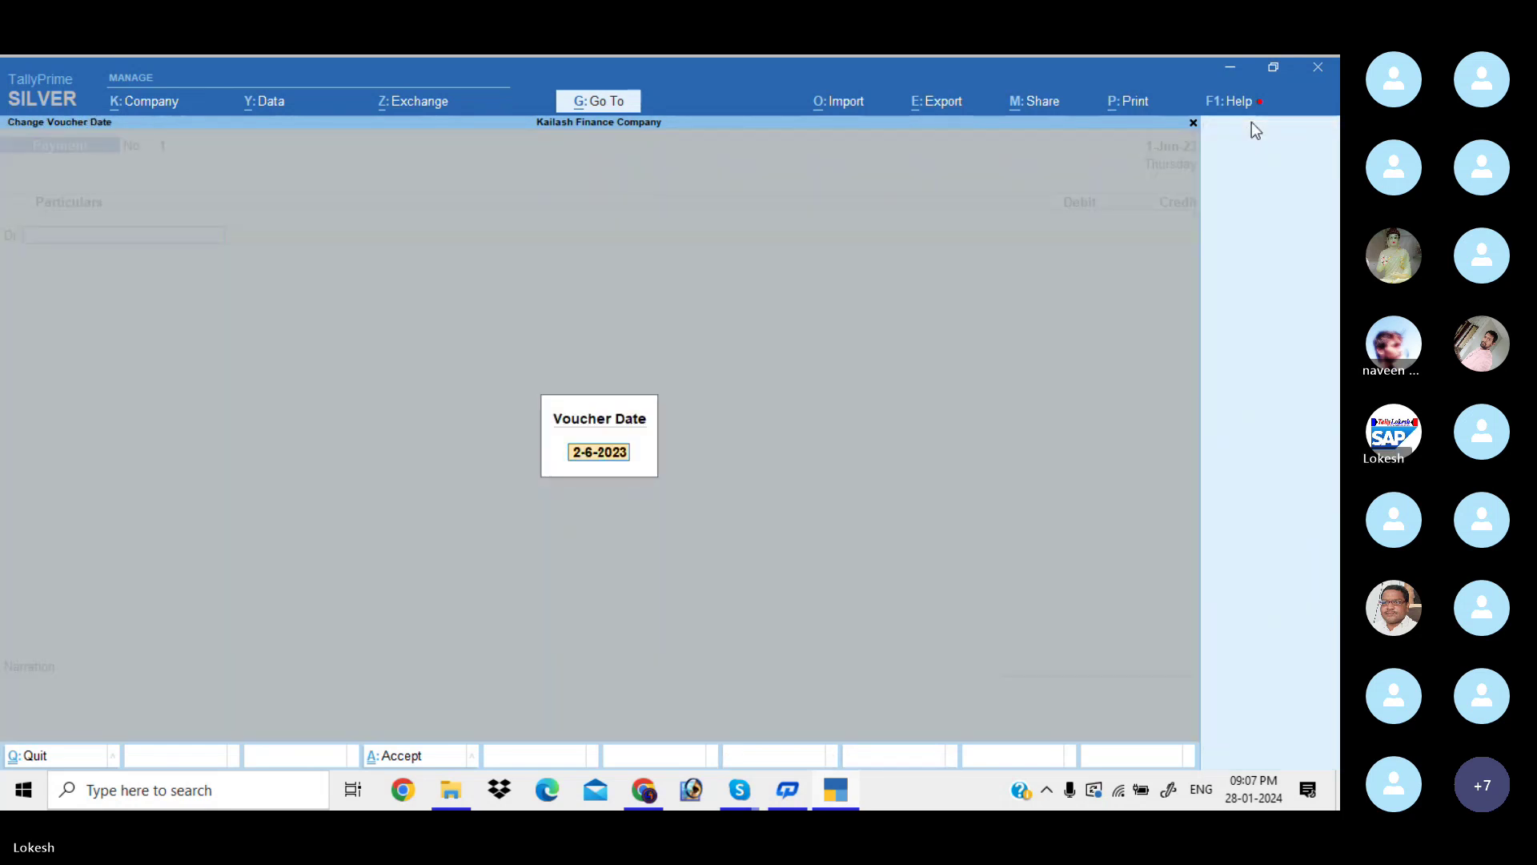
pyautogui.write('1-6')
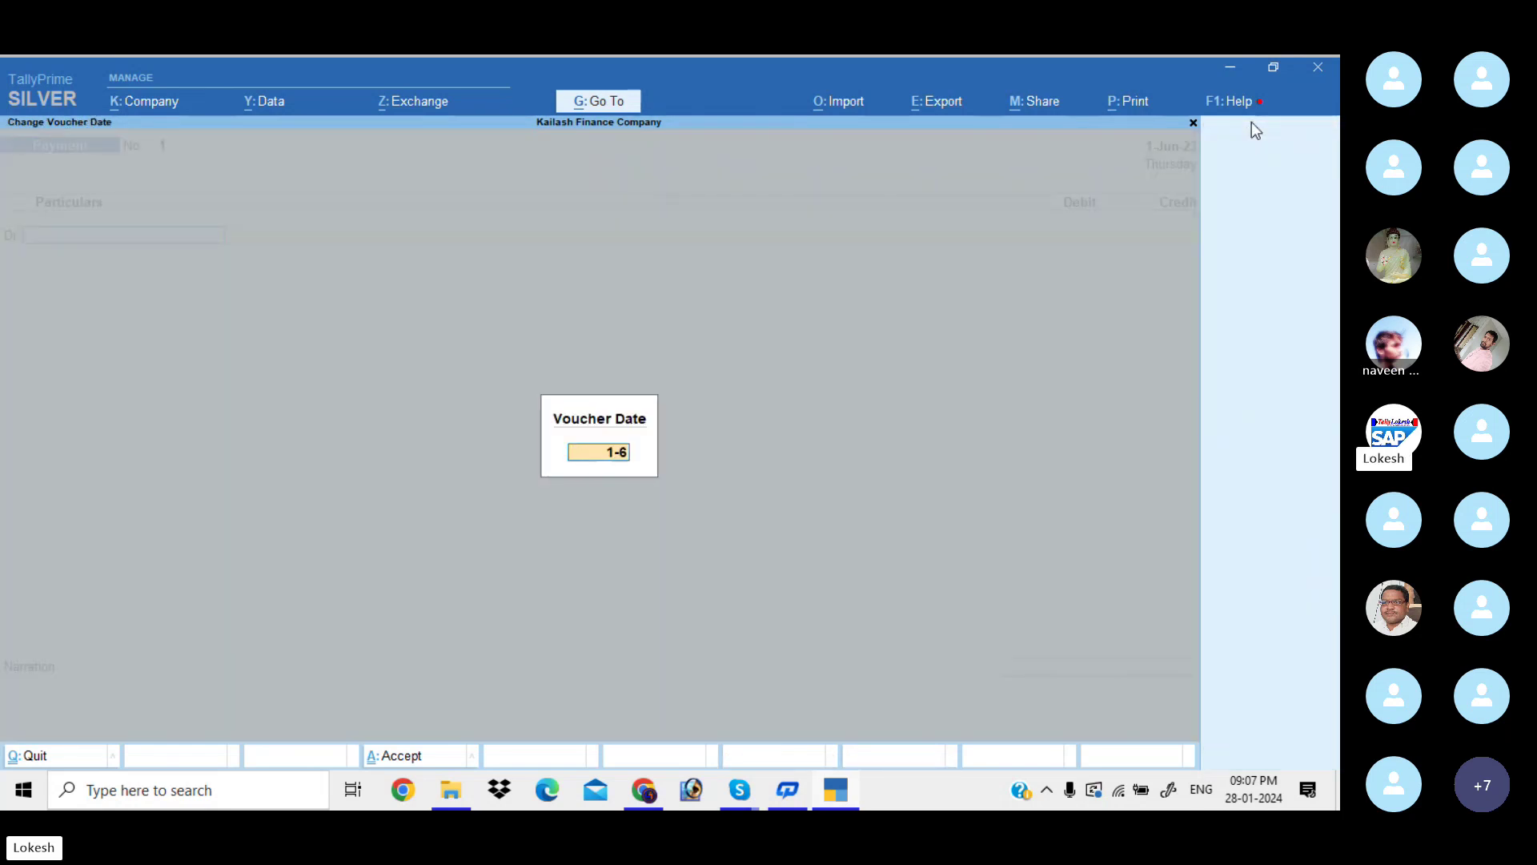
pyautogui.press('Return')
pyautogui.write('K')
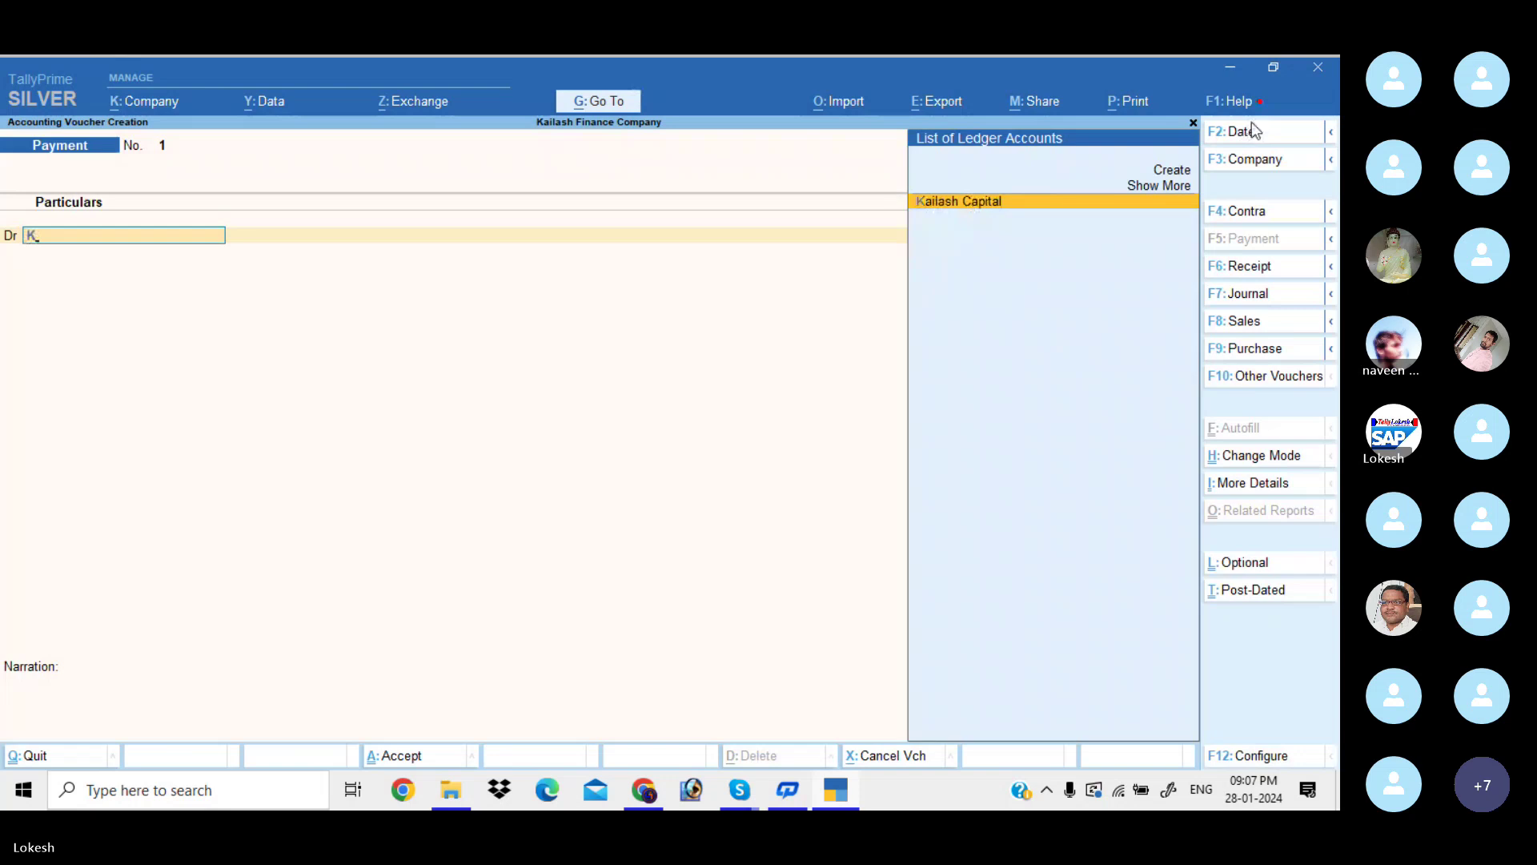
pyautogui.press('Return')
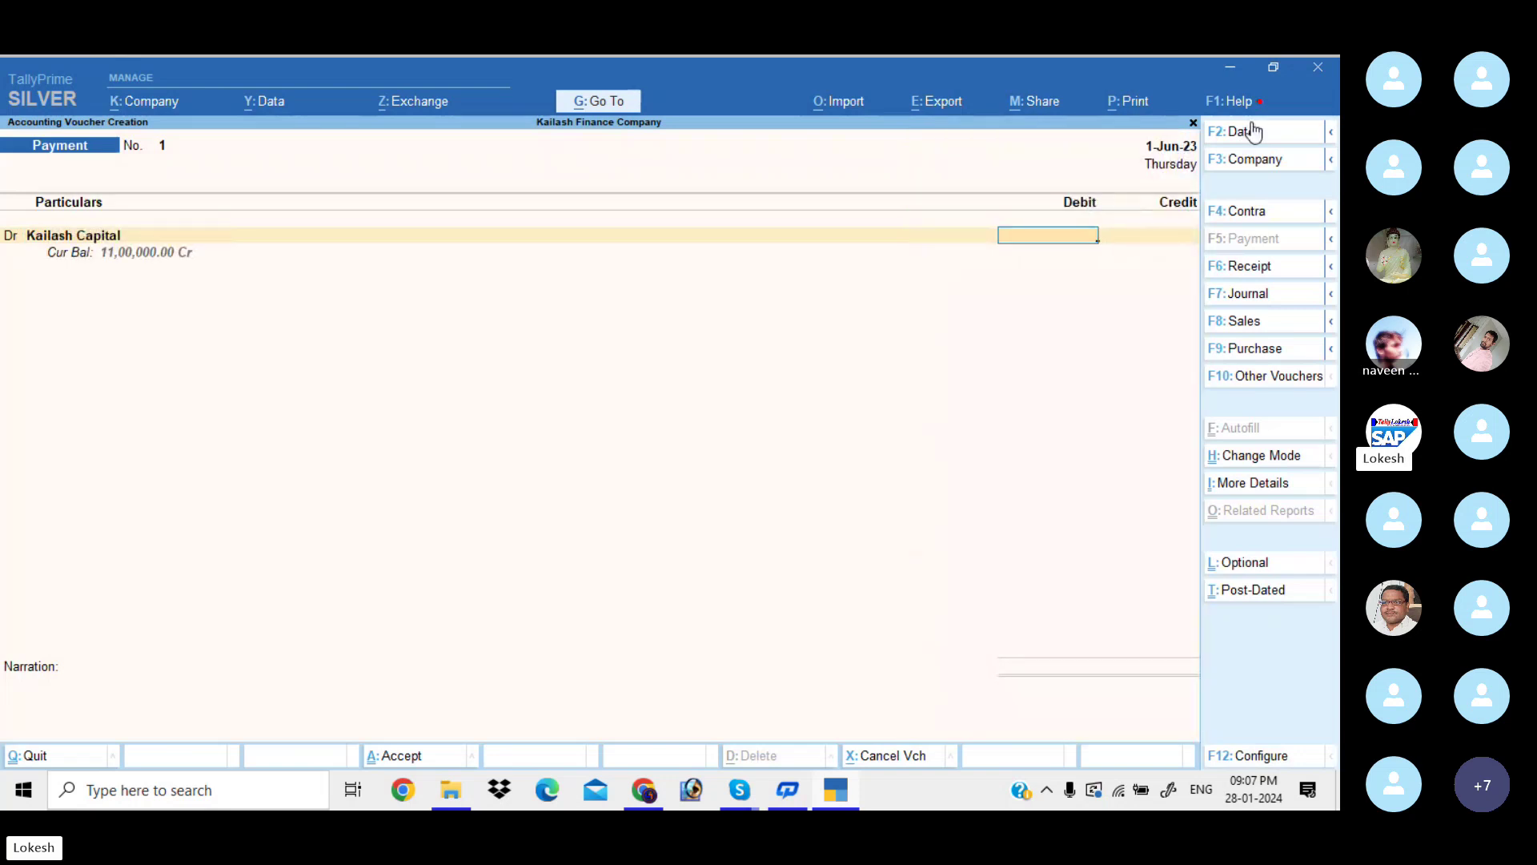
pyautogui.write('200000')
pyautogui.press('Return')
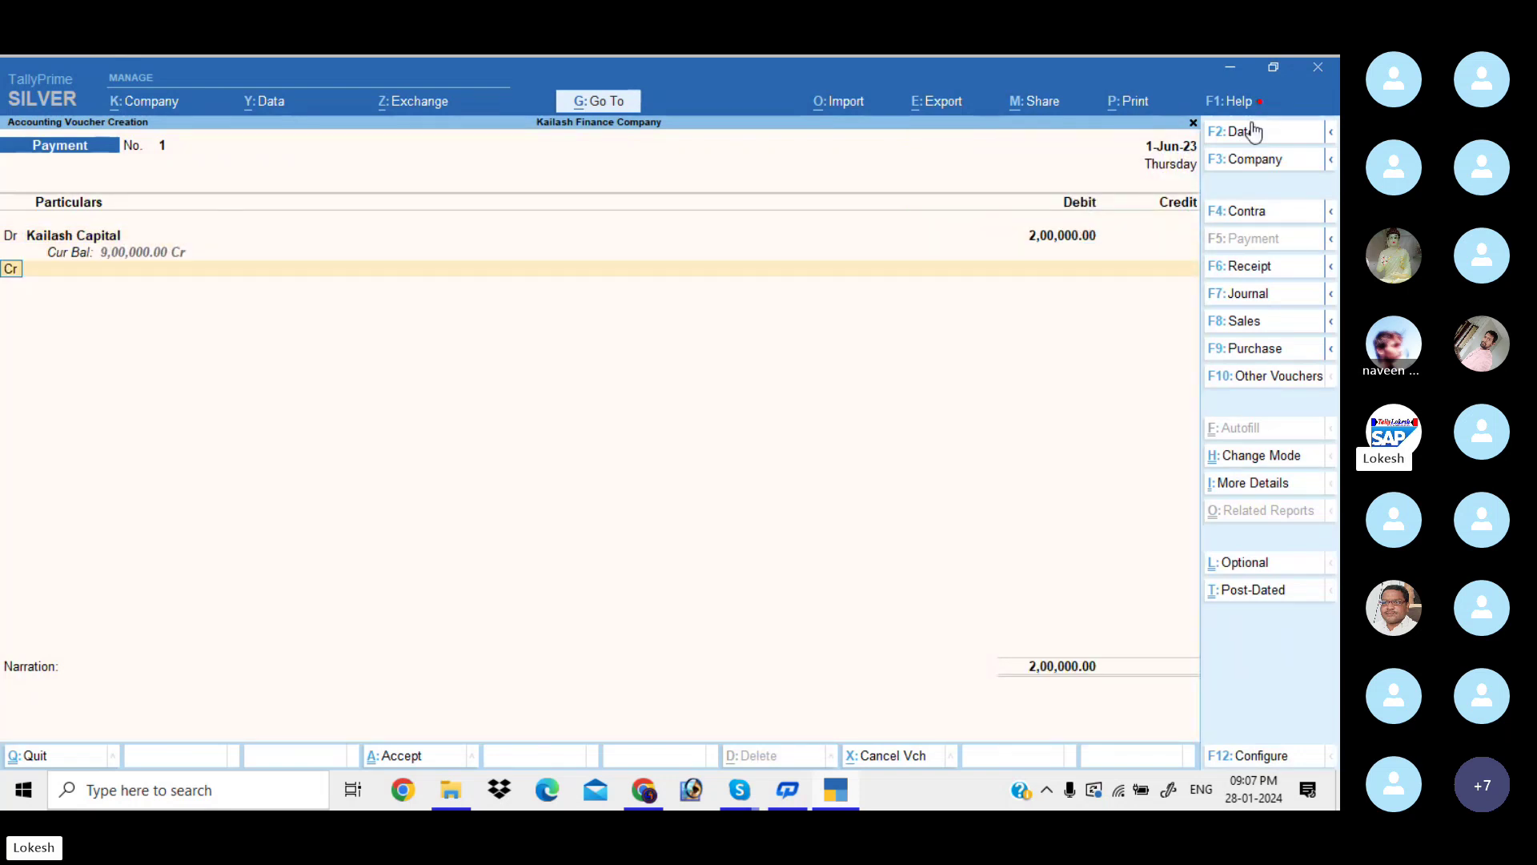
# Credit Cash with 2,00,000 in the payment voucher and save it without a narration
pyautogui.press('Return')
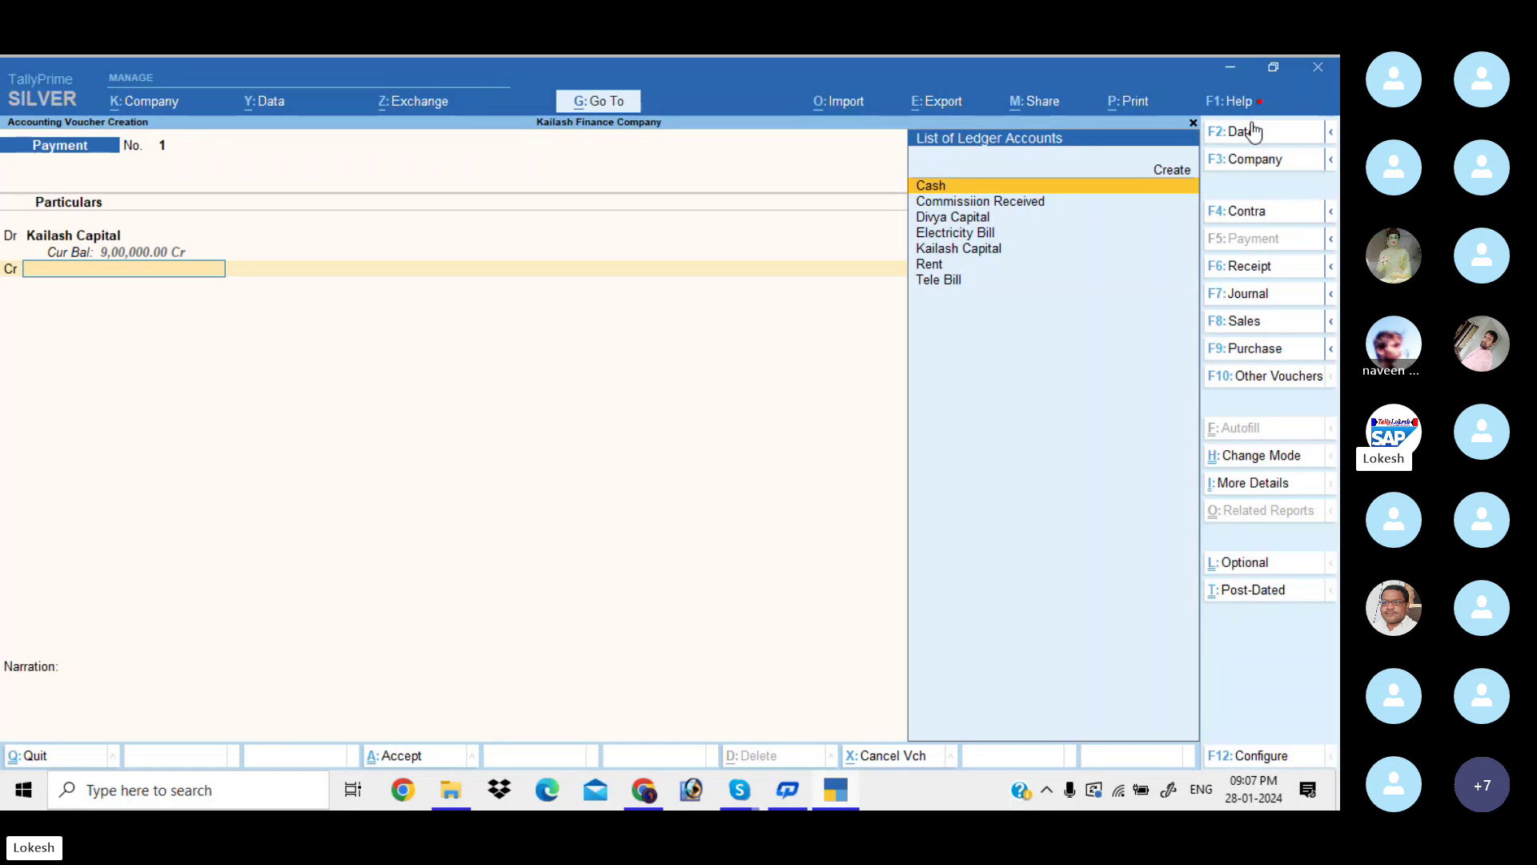
pyautogui.press('Return')
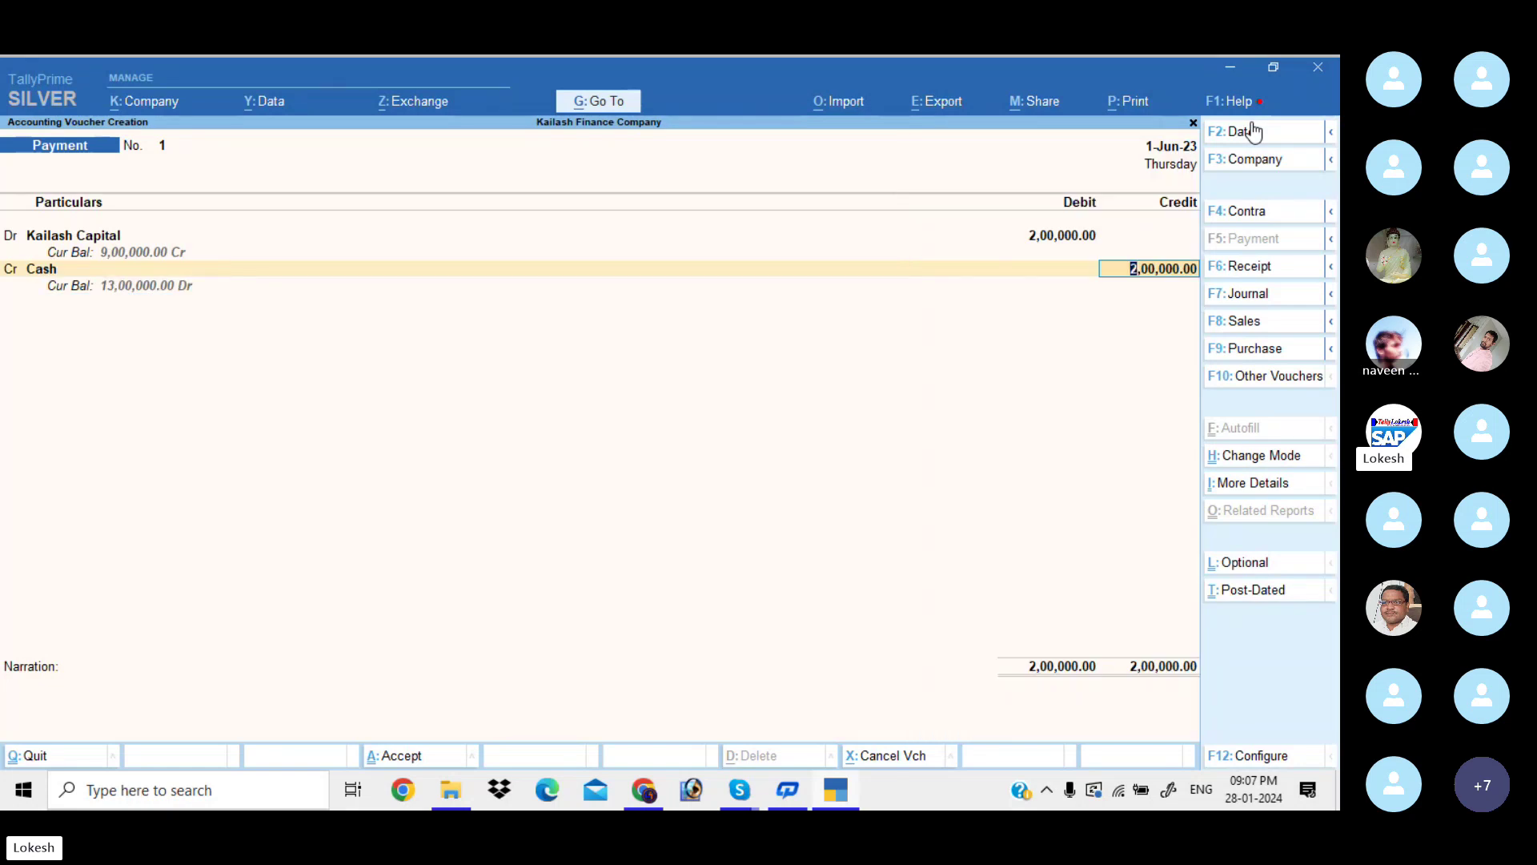
pyautogui.press('Return')
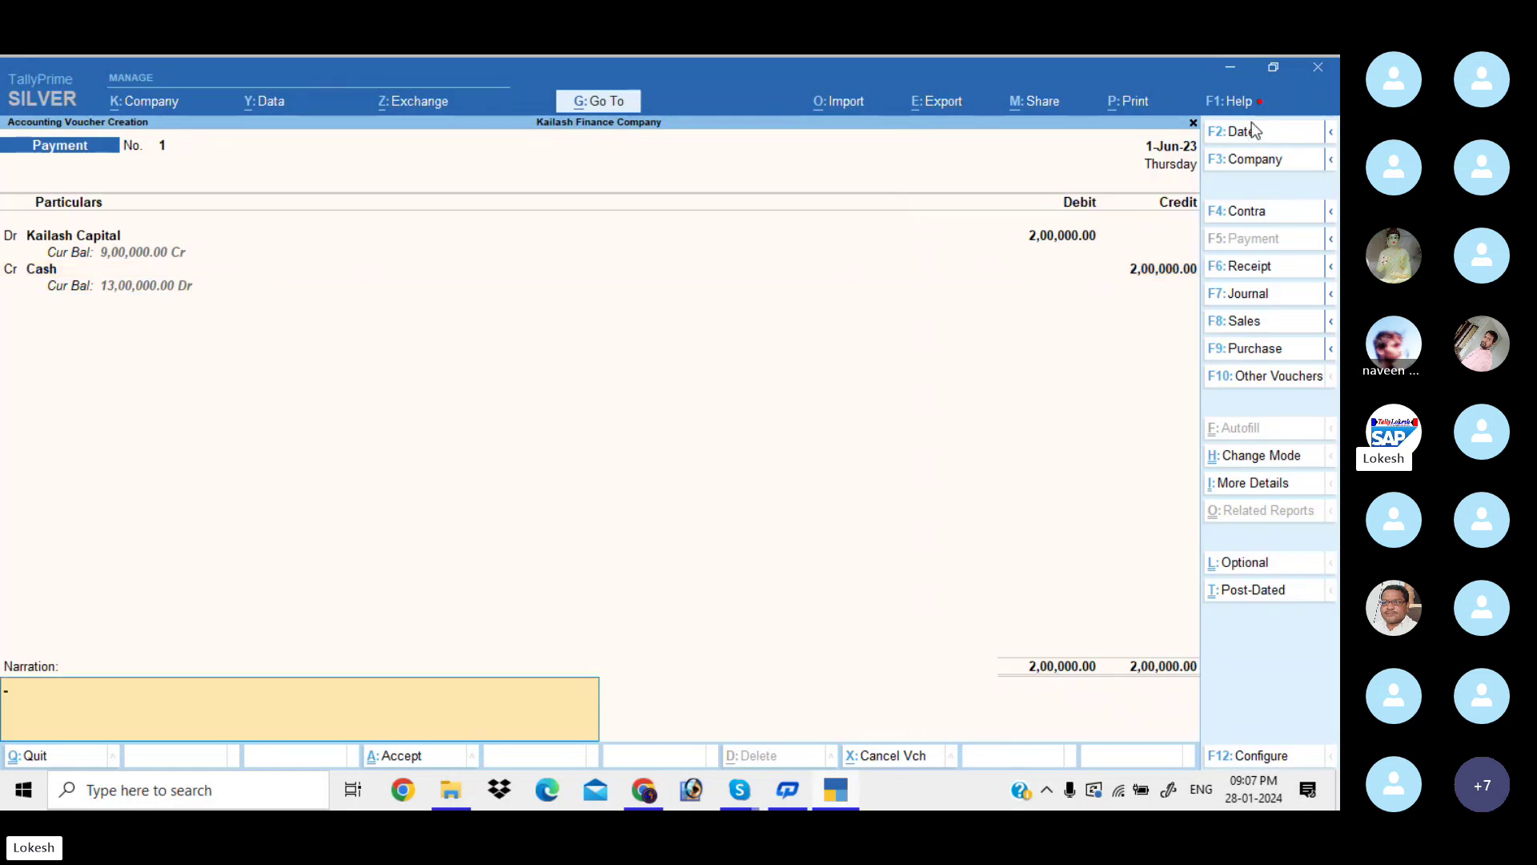
pyautogui.press('Return')
pyautogui.press('Return')
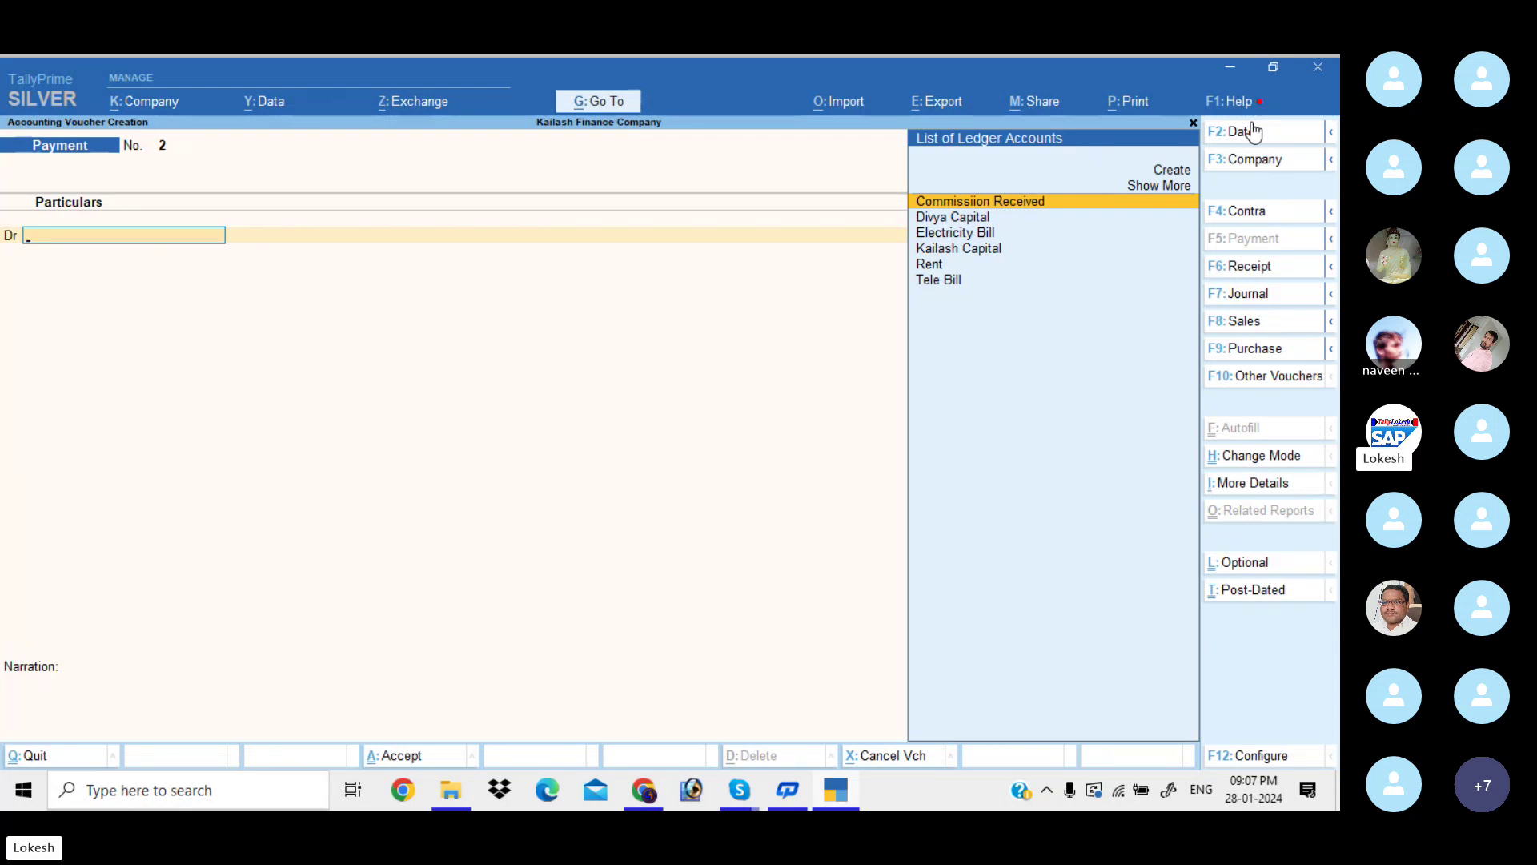
# Start a receipt voucher dated 1-Jul-23 and credit Divya Capital with 1,00,000
pyautogui.click(1272, 269)
pyautogui.click(1255, 131)
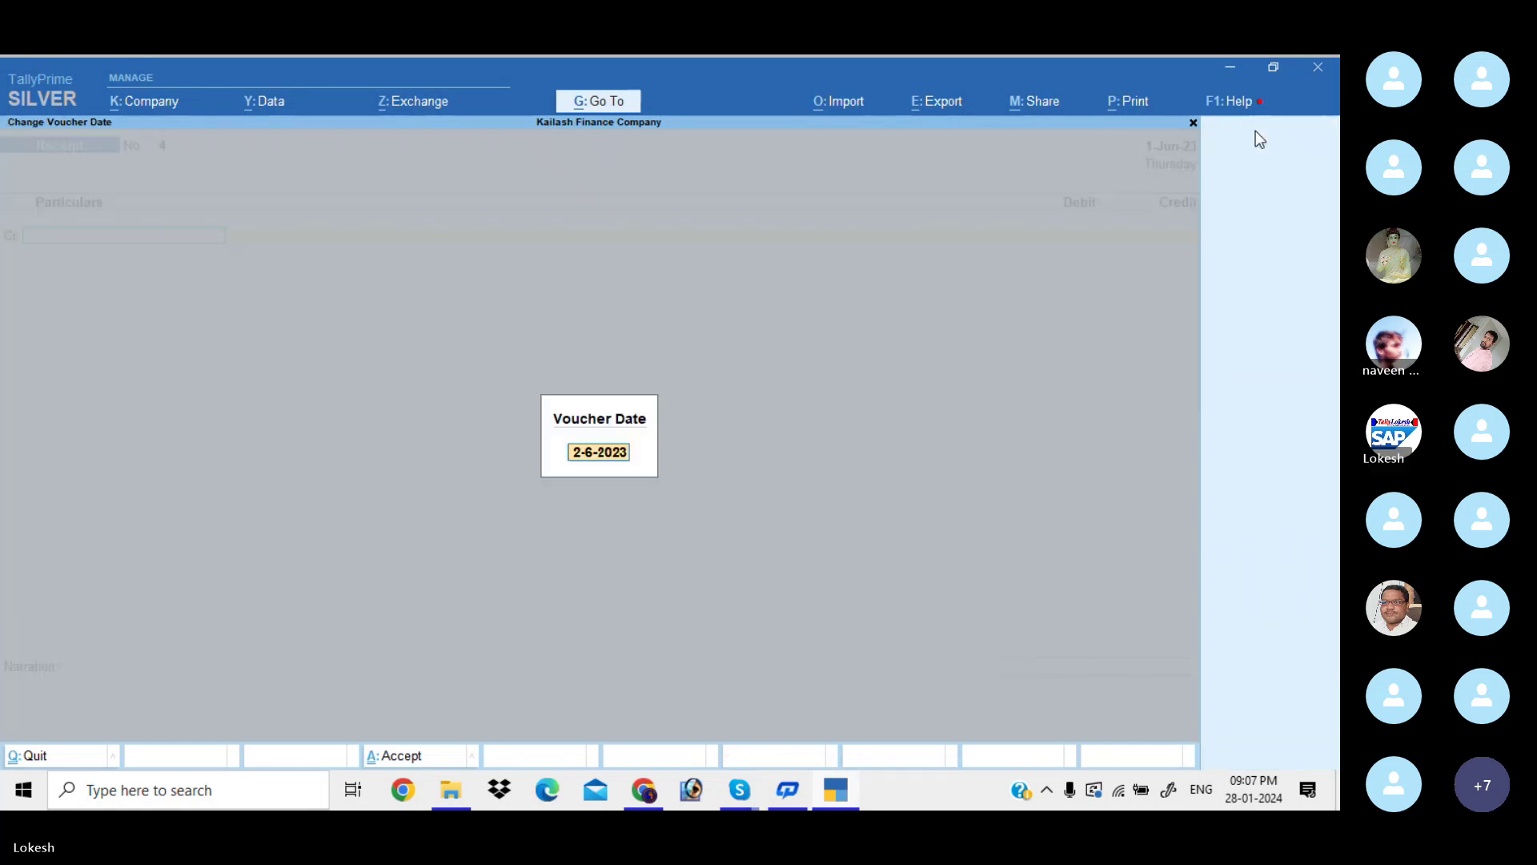
pyautogui.press('BackSpace')
pyautogui.write('1-7')
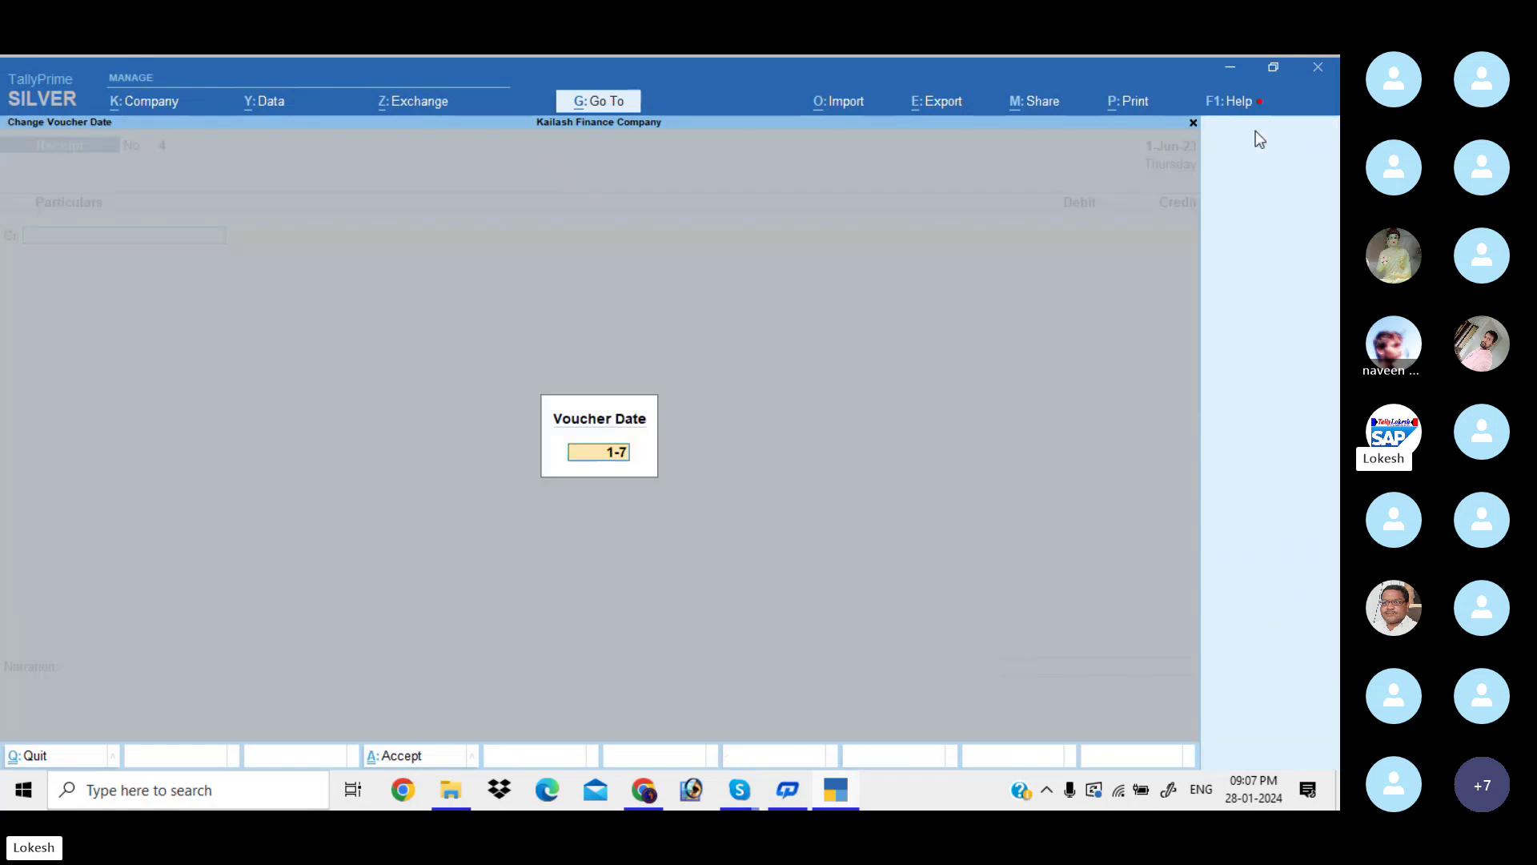
pyautogui.press('Return')
pyautogui.write('d')
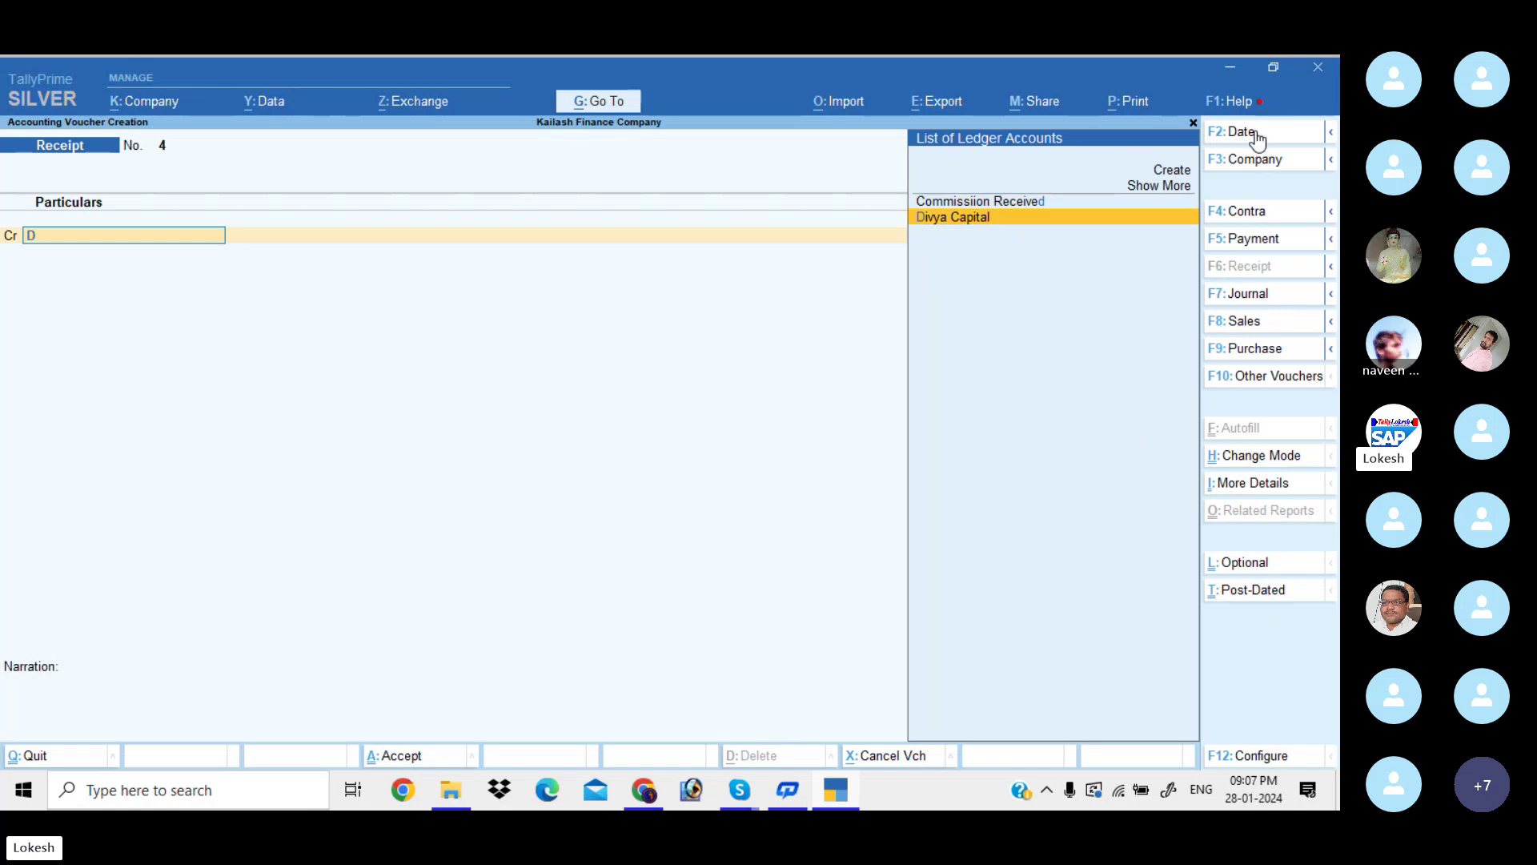
pyautogui.press('Return')
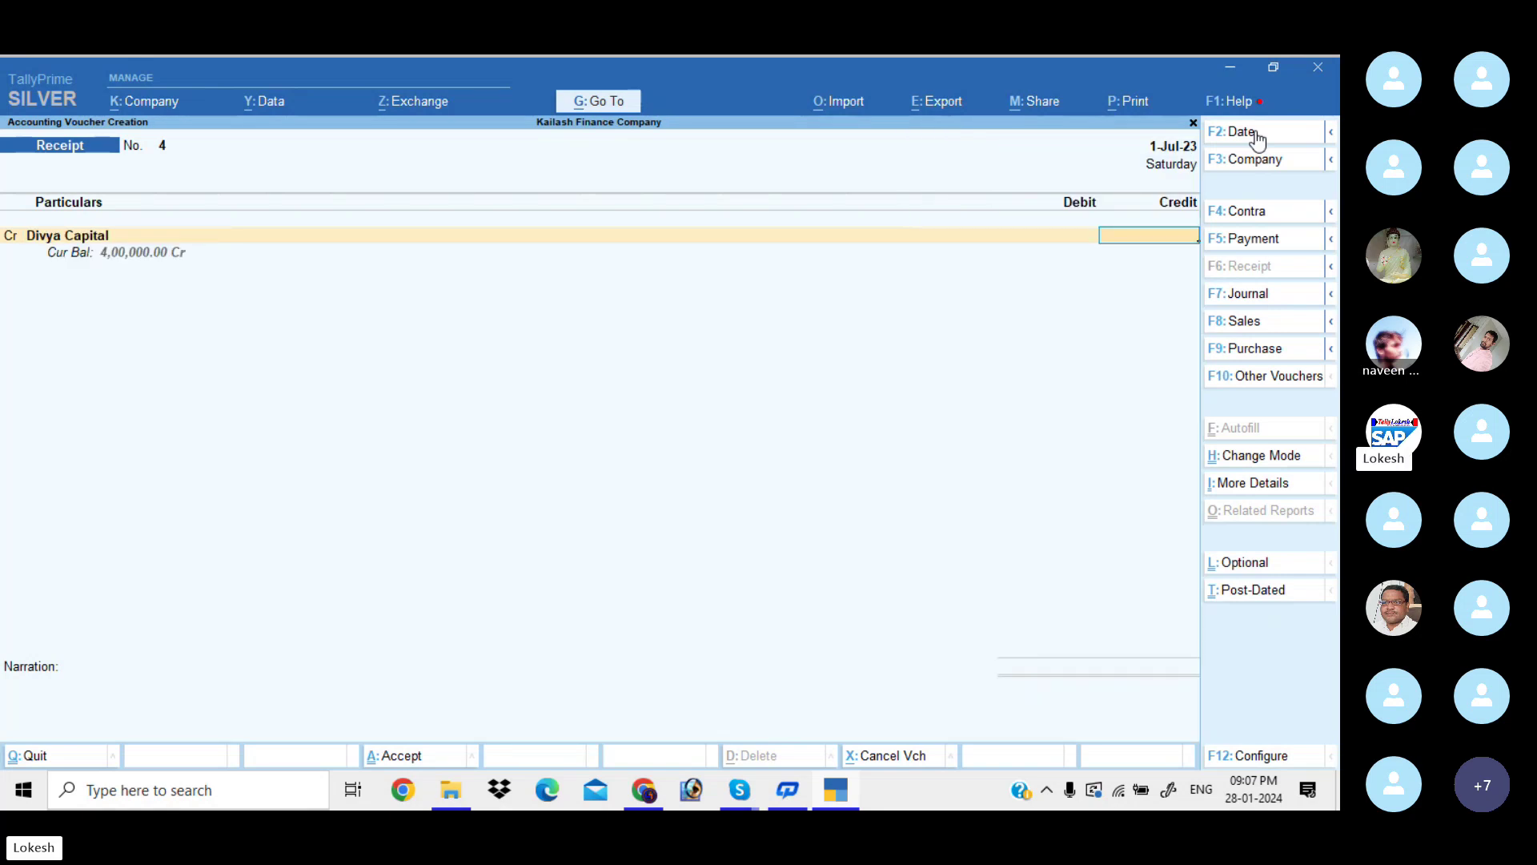
pyautogui.write('100000')
pyautogui.press('Return')
# Debit Cash with 1,00,000 in the July receipt and save it without a narration
pyautogui.press('Return')
pyautogui.press('Return')
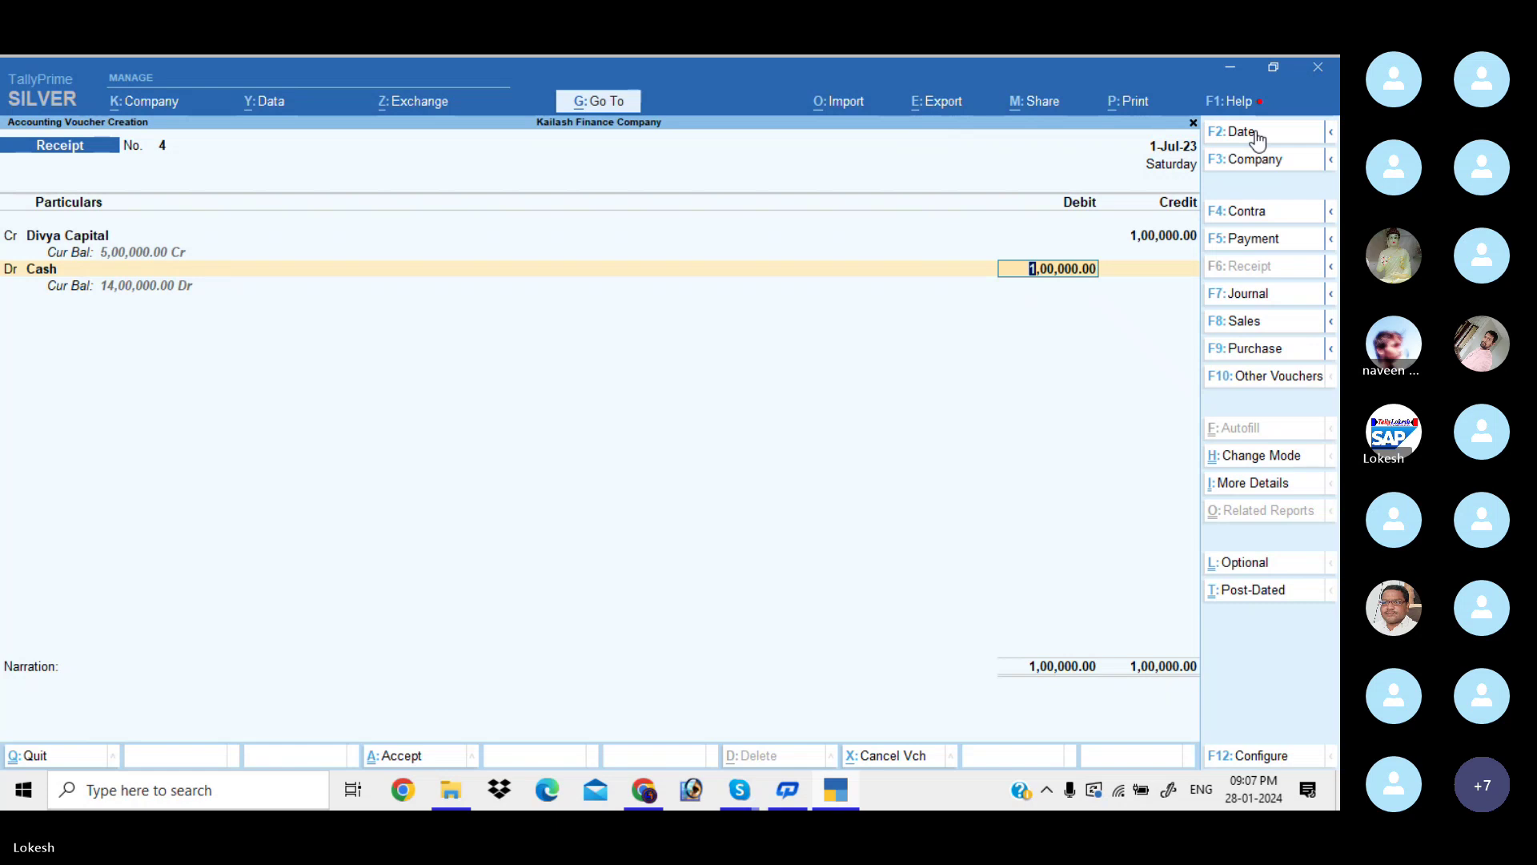
pyautogui.press('Return')
pyautogui.press('Return')
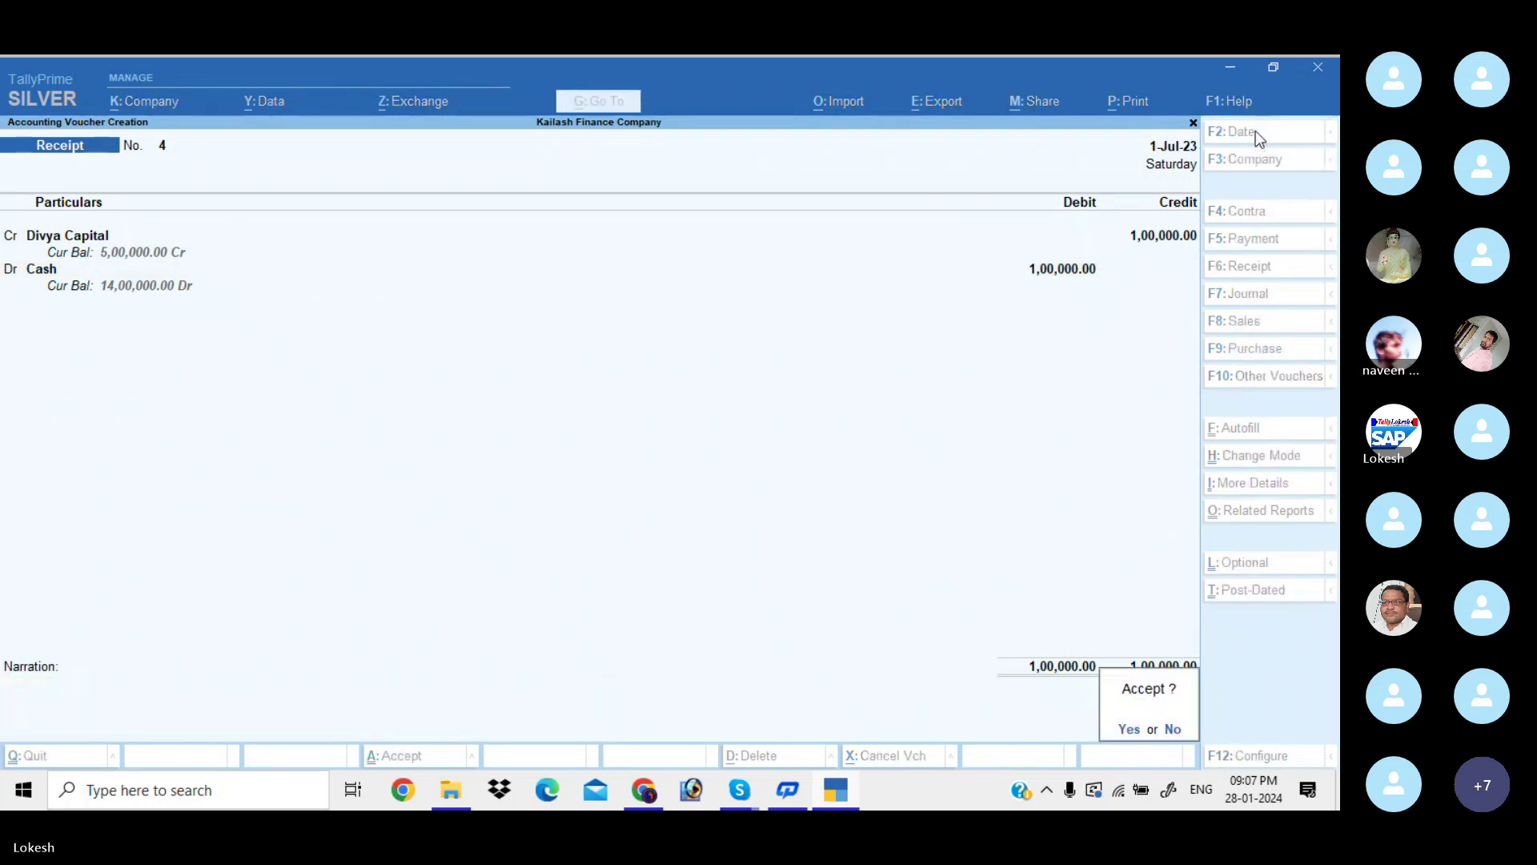
pyautogui.press('Return')
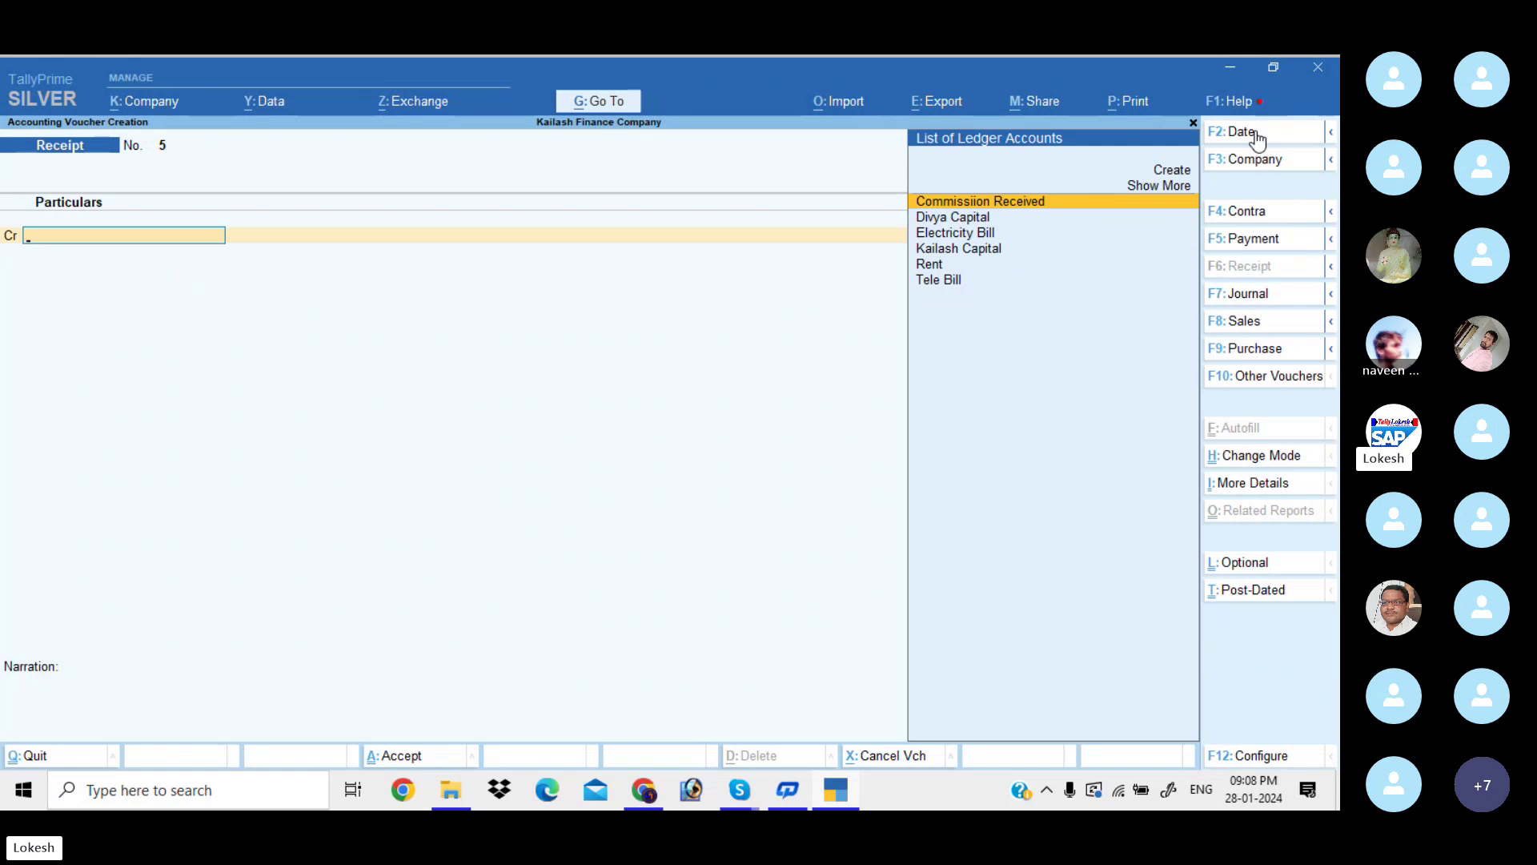
# Start a payment voucher dated 1-Aug-23 and debit Divya Capital with 1,00,000
pyautogui.click(1265, 240)
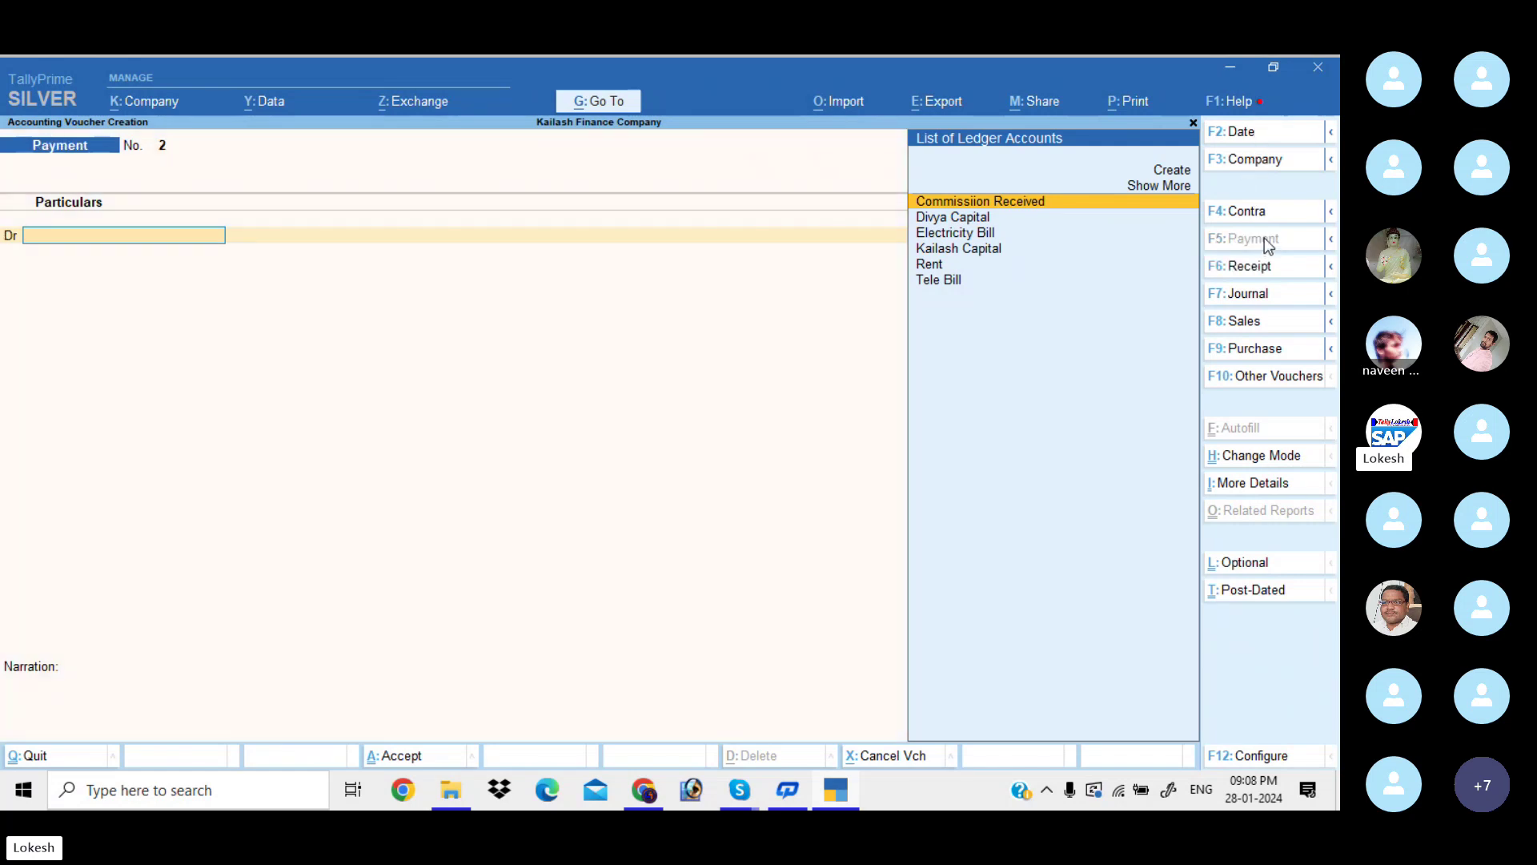
pyautogui.click(1247, 133)
pyautogui.write('1-')
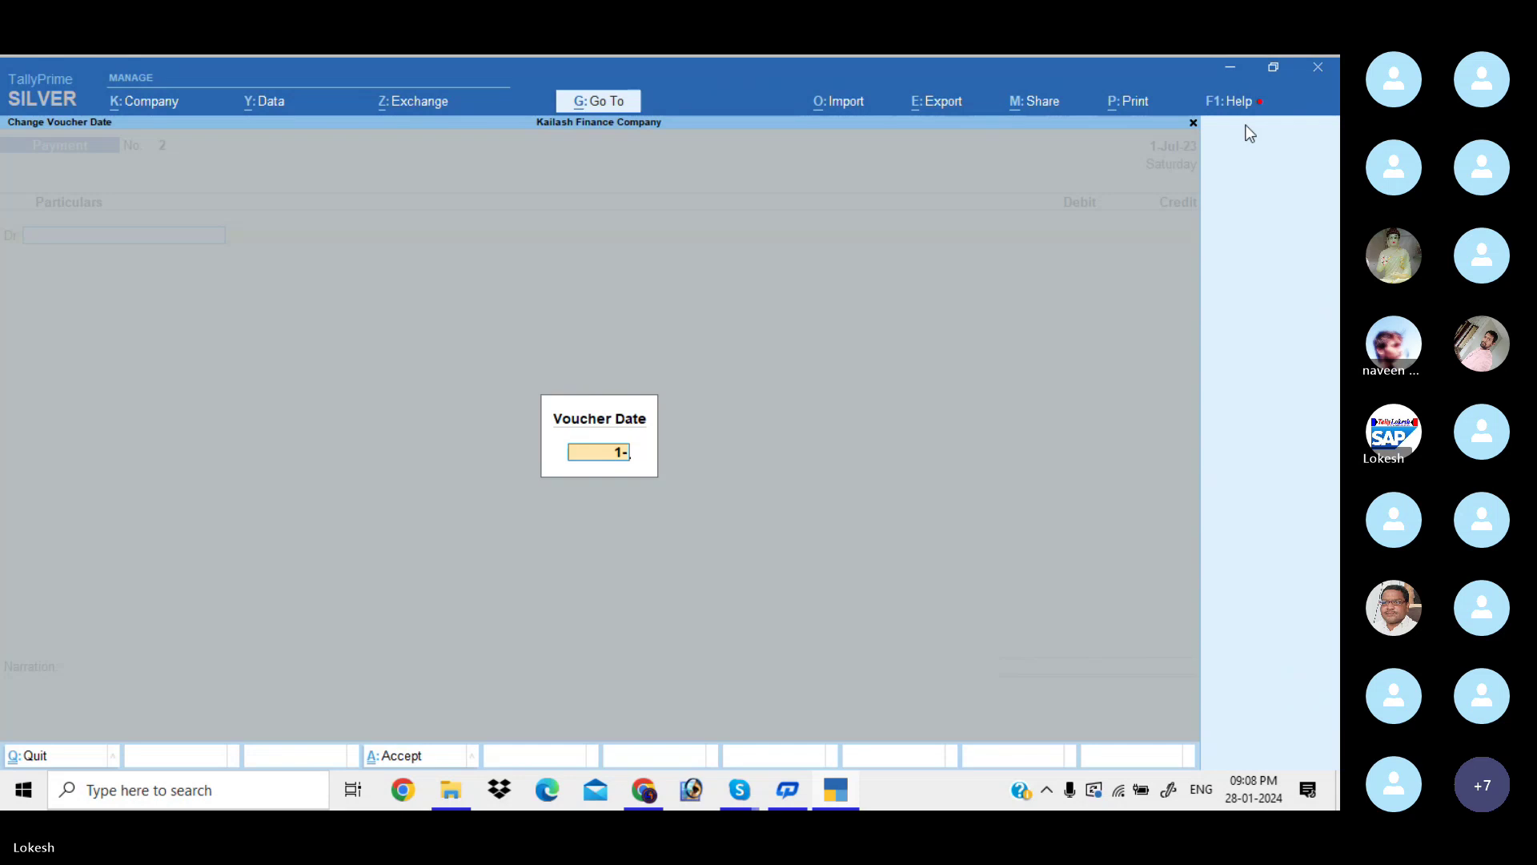
pyautogui.write('8')
pyautogui.press('Return')
pyautogui.write('D')
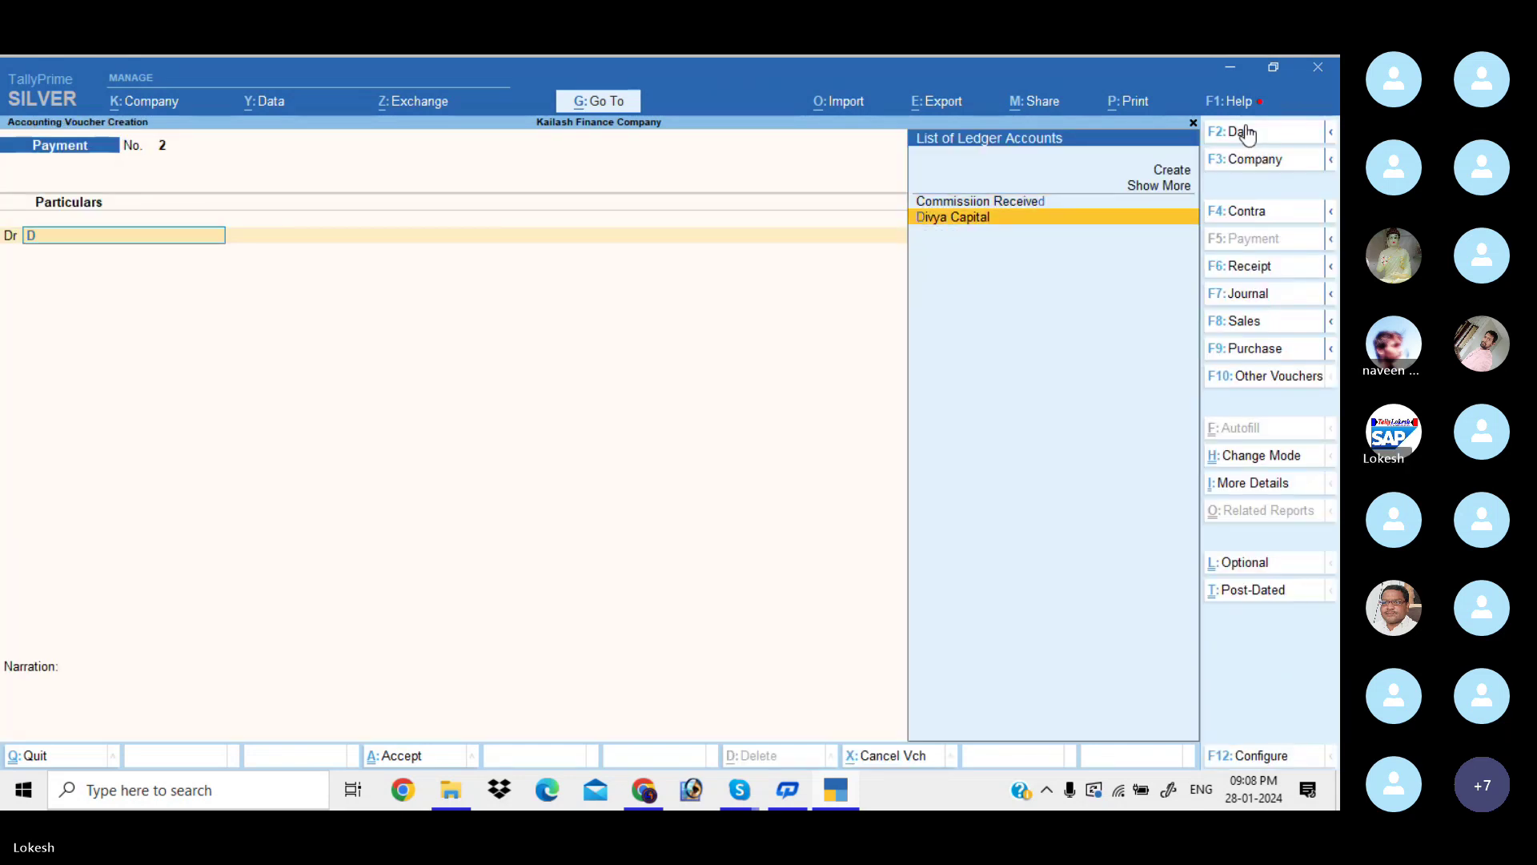
pyautogui.press('Return')
pyautogui.write('100000')
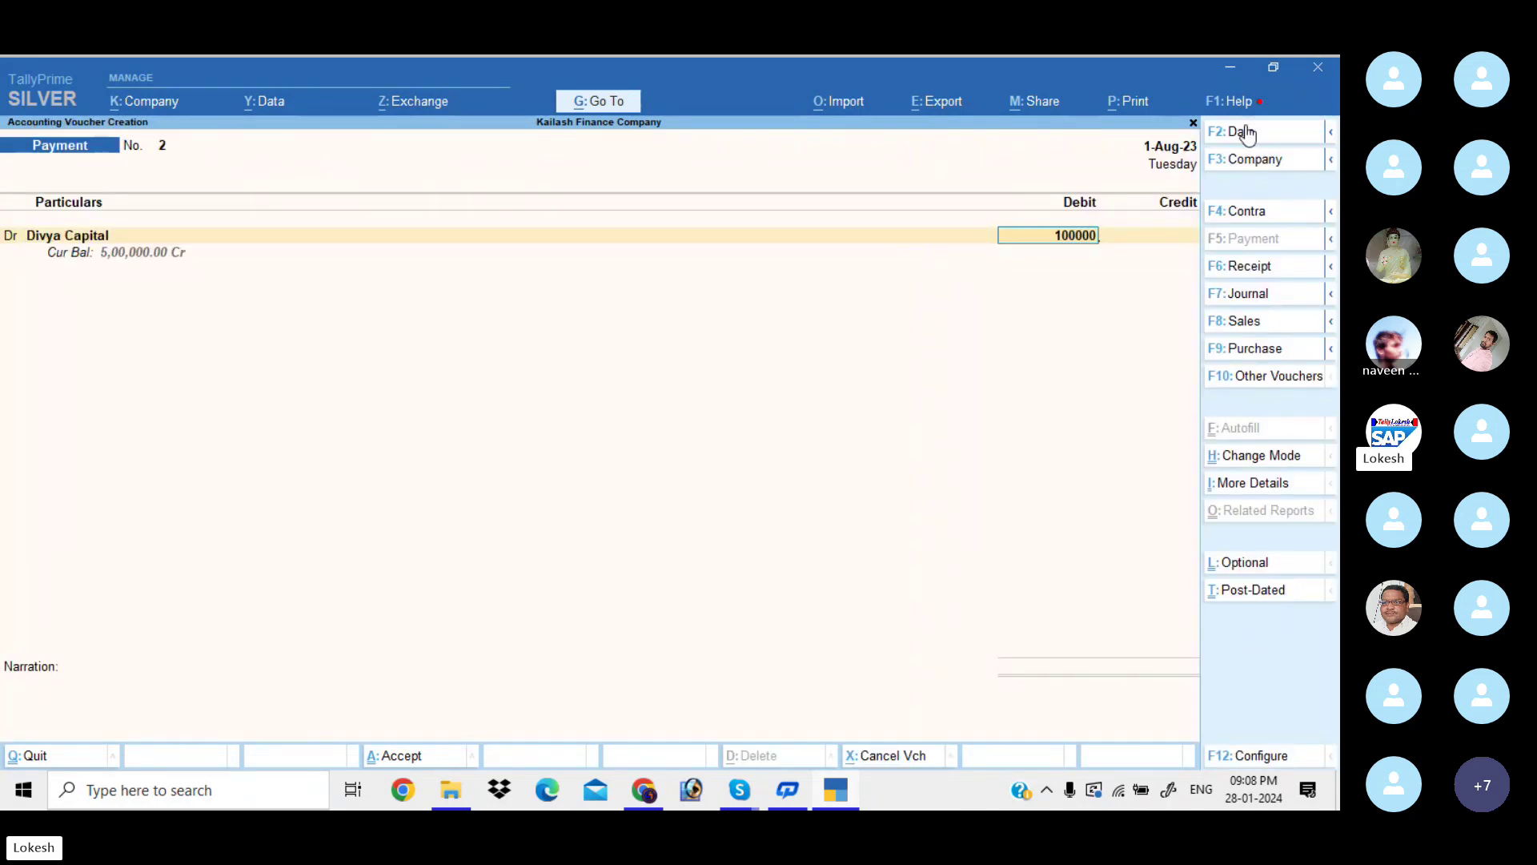
pyautogui.press('Return')
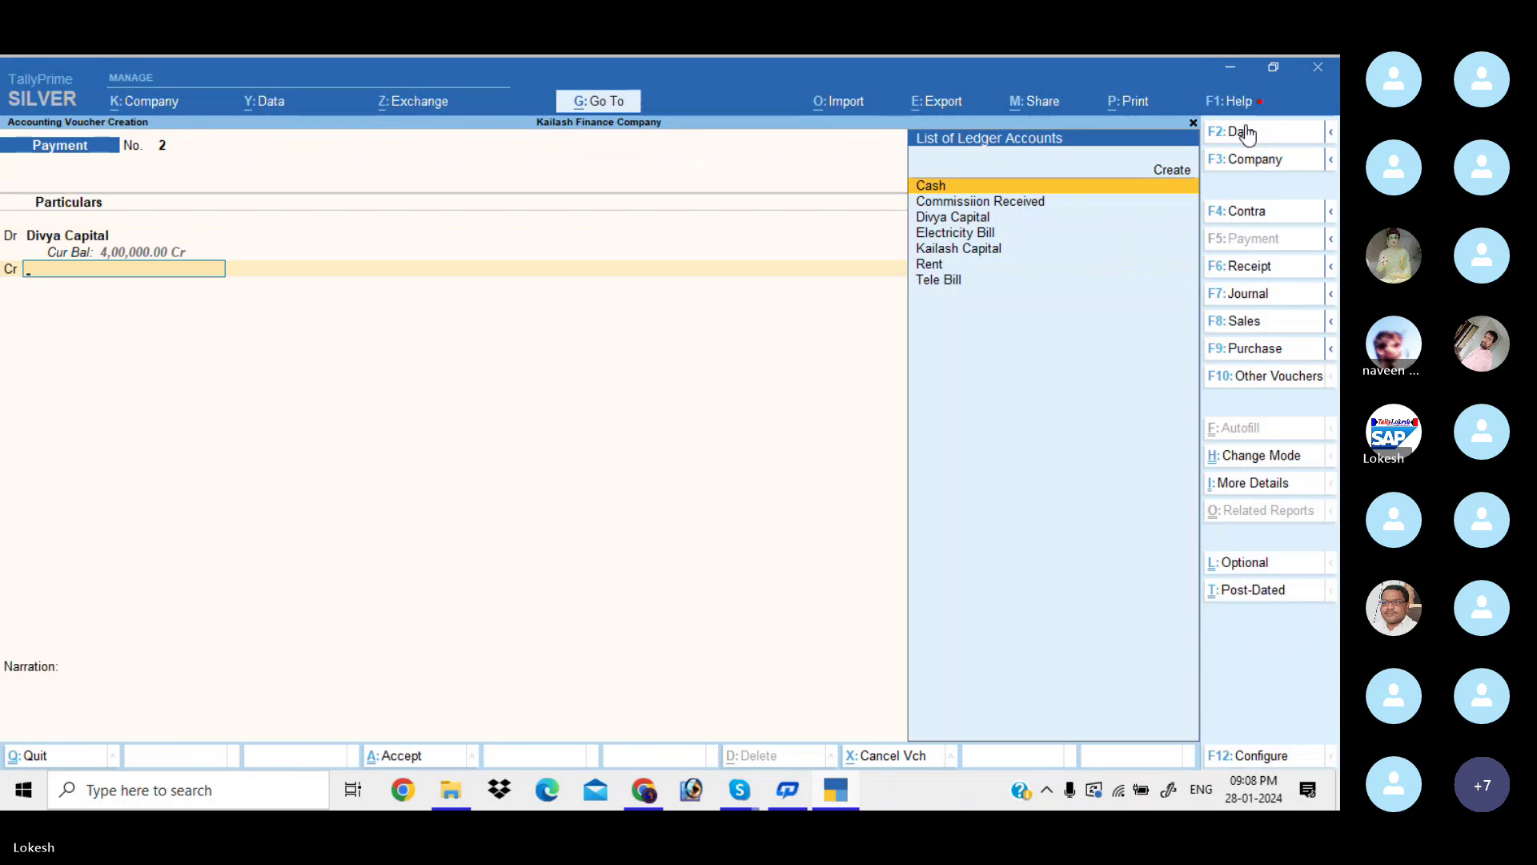
# Credit Cash with 1,00,000 in the Divya Capital payment and save it without a narration
pyautogui.press('Return')
pyautogui.press('Return')
pyautogui.press('Return')
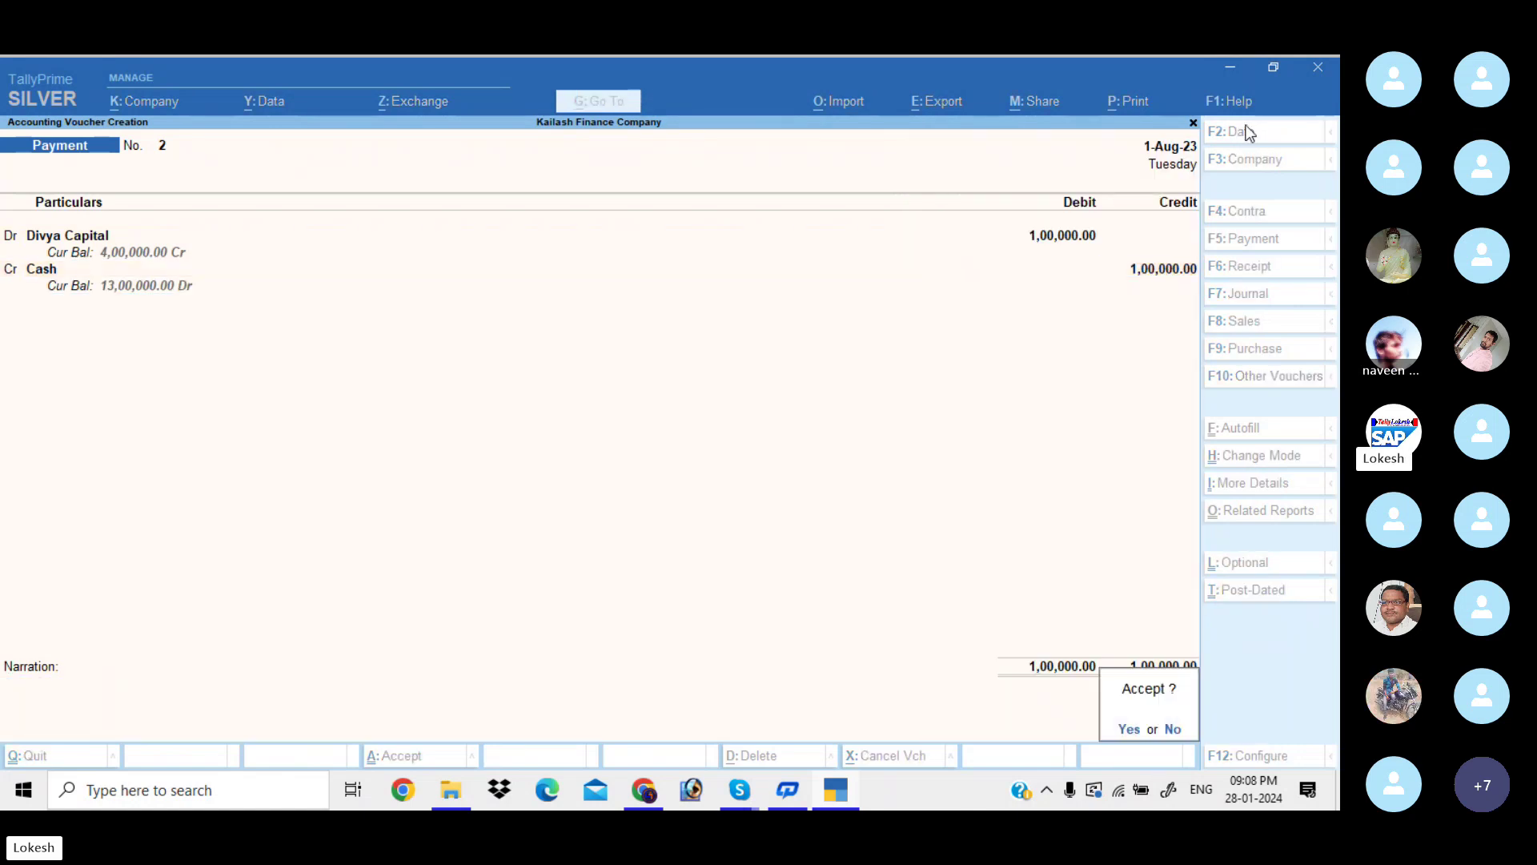
pyautogui.press('Return')
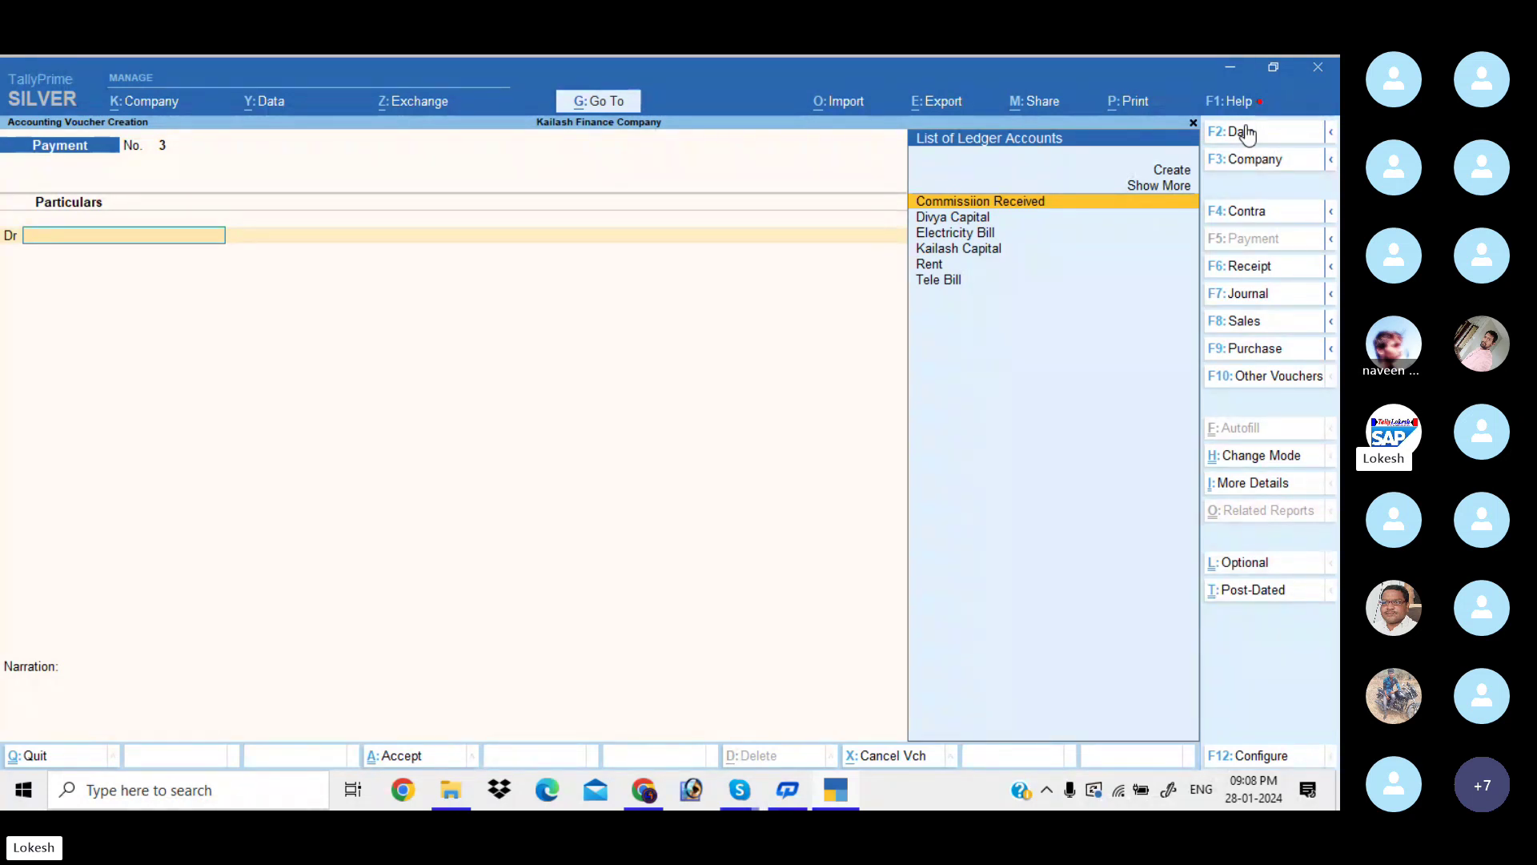
# Start a receipt voucher dated 2-Aug-23 and credit Kailash Capital with 2,00,000
pyautogui.click(1249, 268)
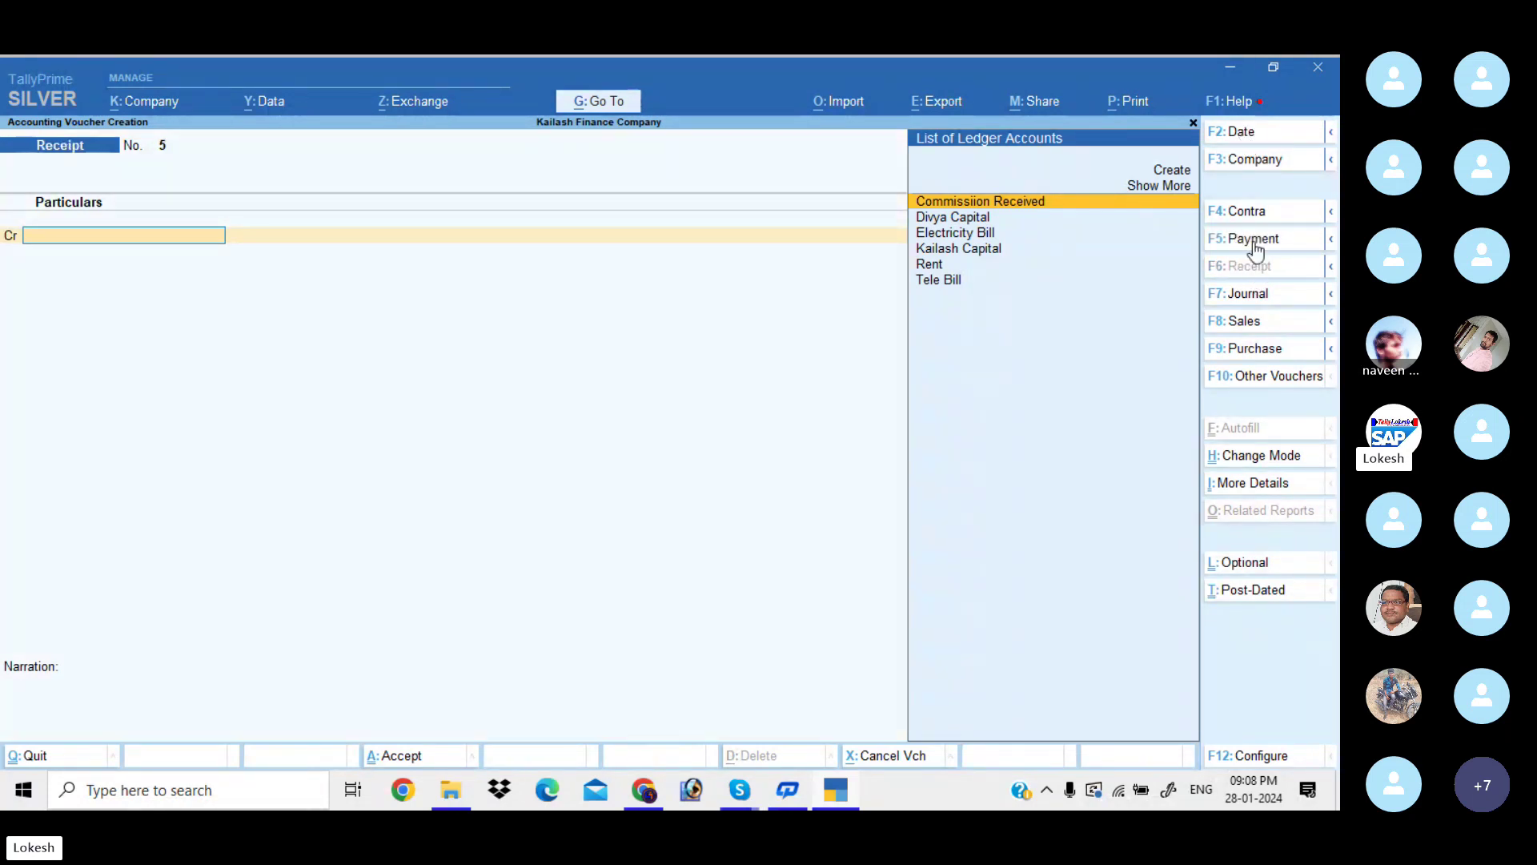
pyautogui.click(1254, 142)
pyautogui.write('2-8')
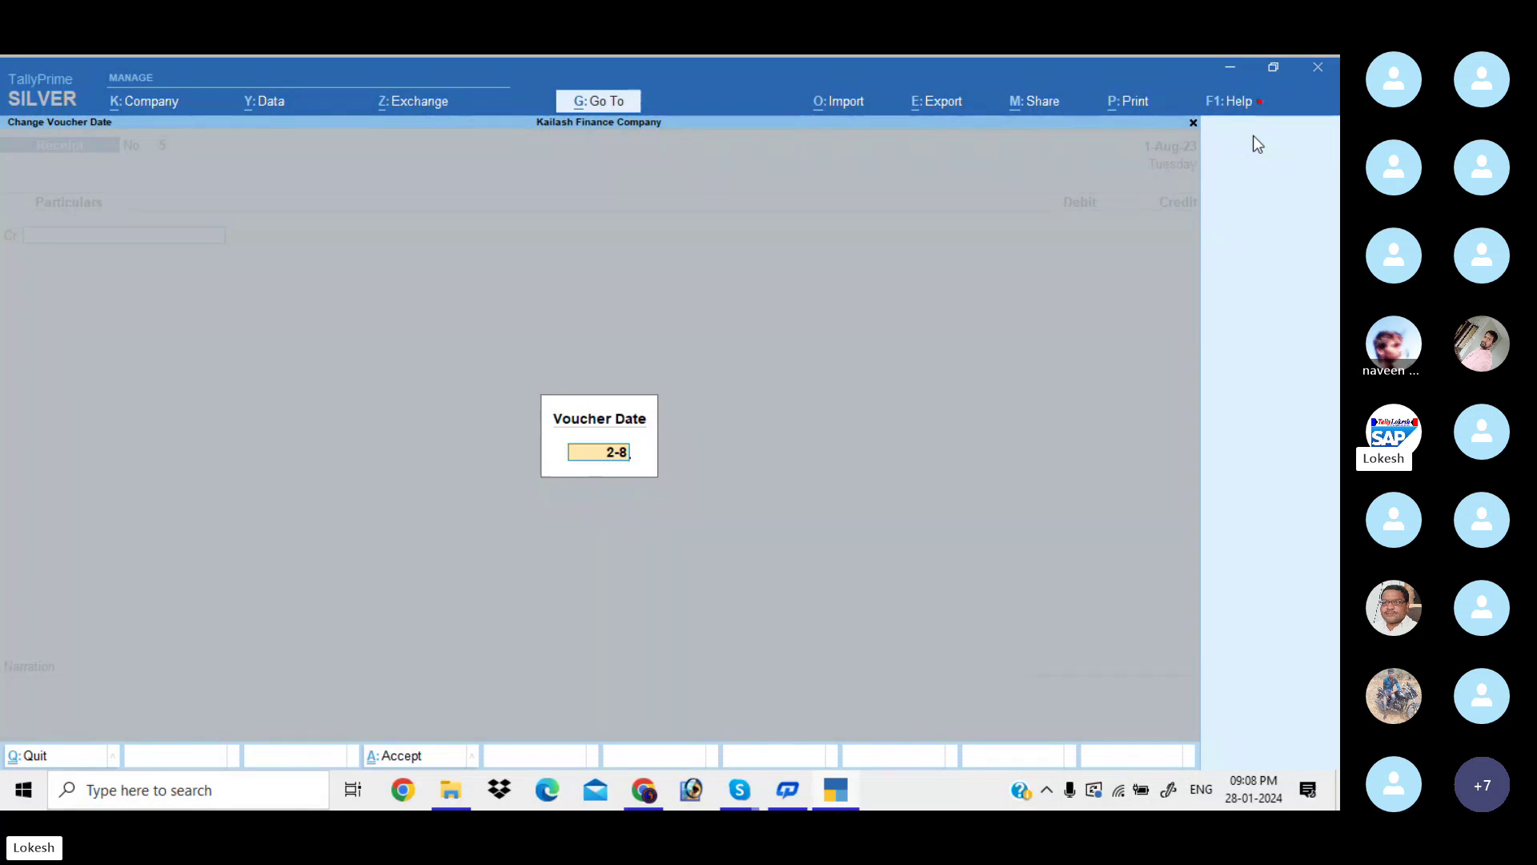
pyautogui.press('Return')
pyautogui.write('k')
pyautogui.press('Return')
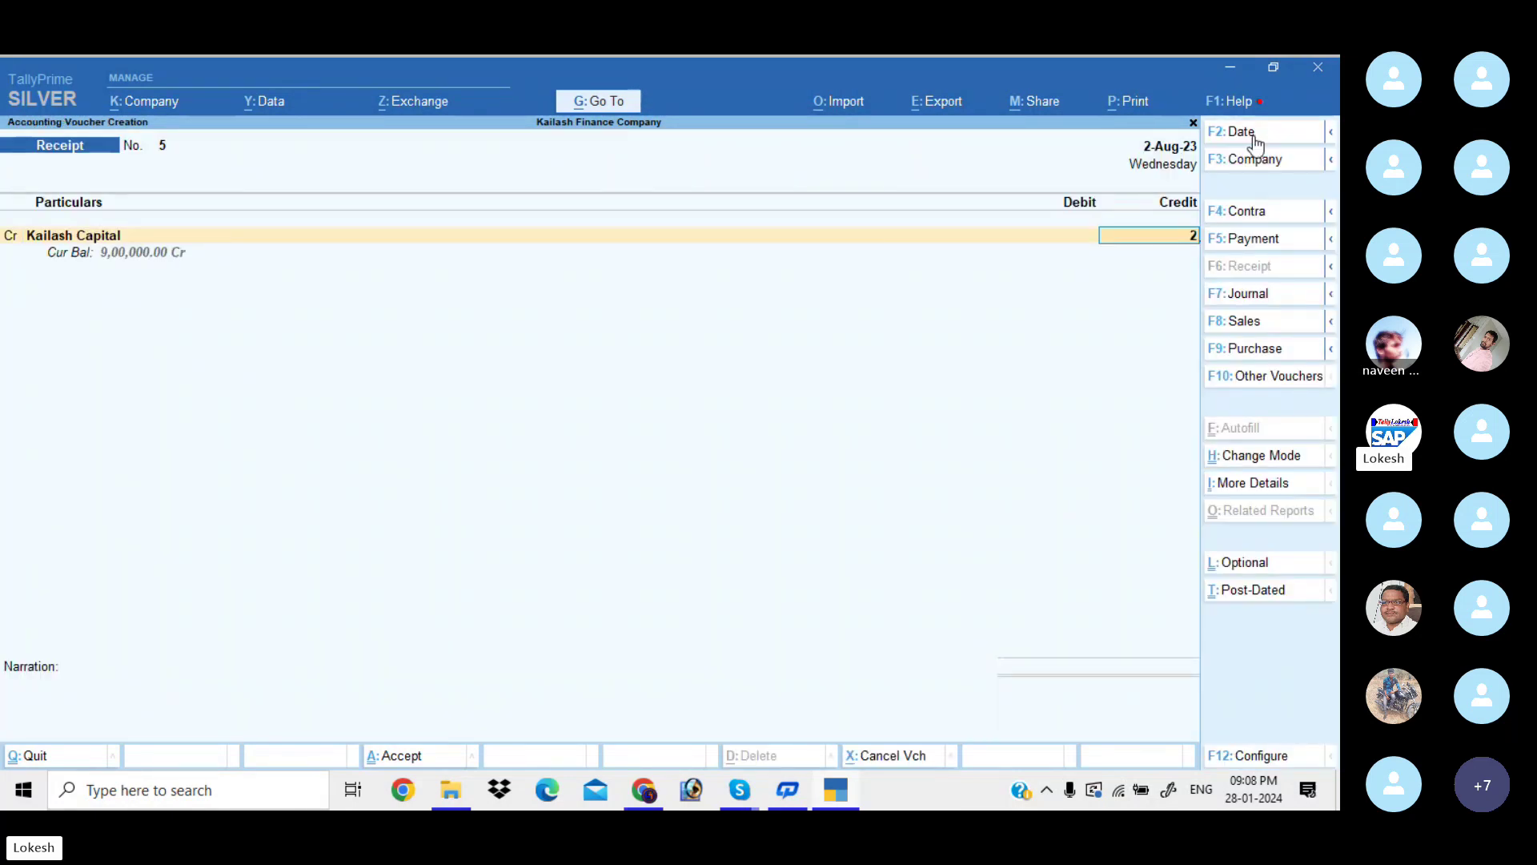
pyautogui.write('200000')
pyautogui.press('Return')
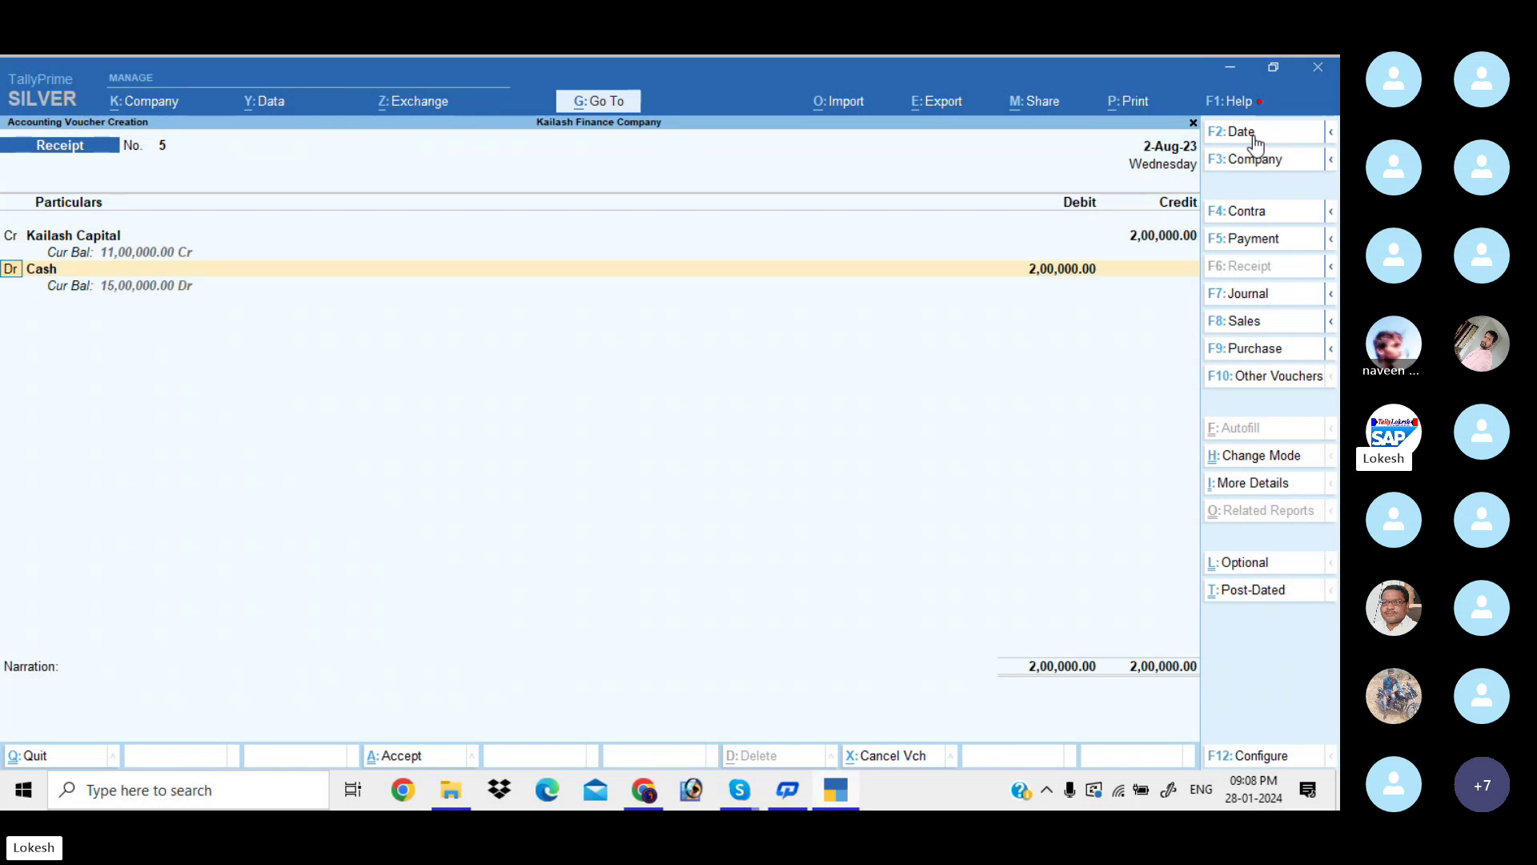
# Debit Cash with 2,00,000 in the Kailash Capital receipt and save it without a narration
pyautogui.press('Return')
pyautogui.press('Return')
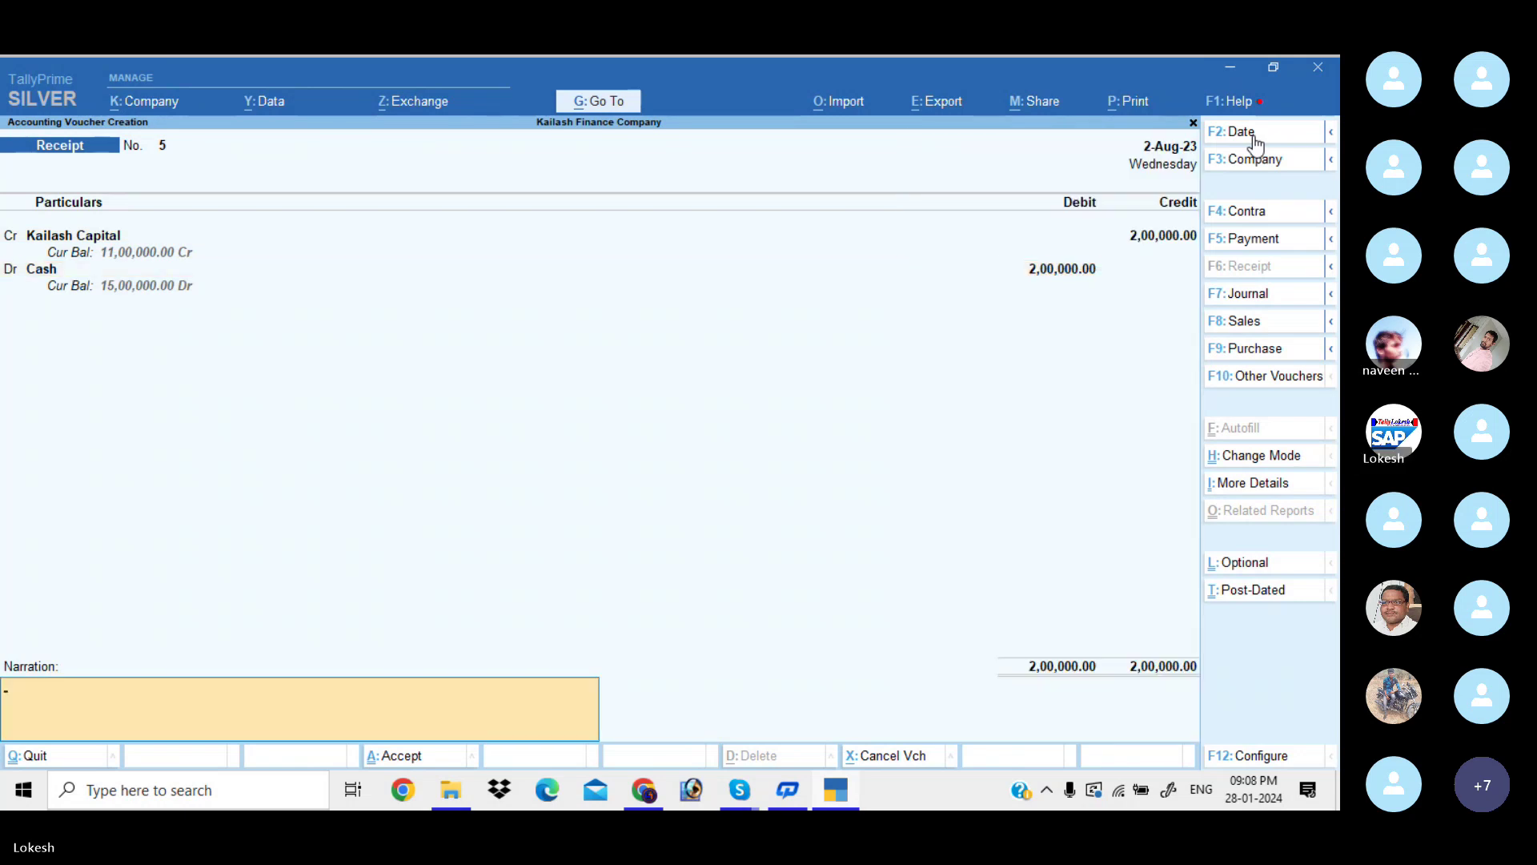
pyautogui.press('Return')
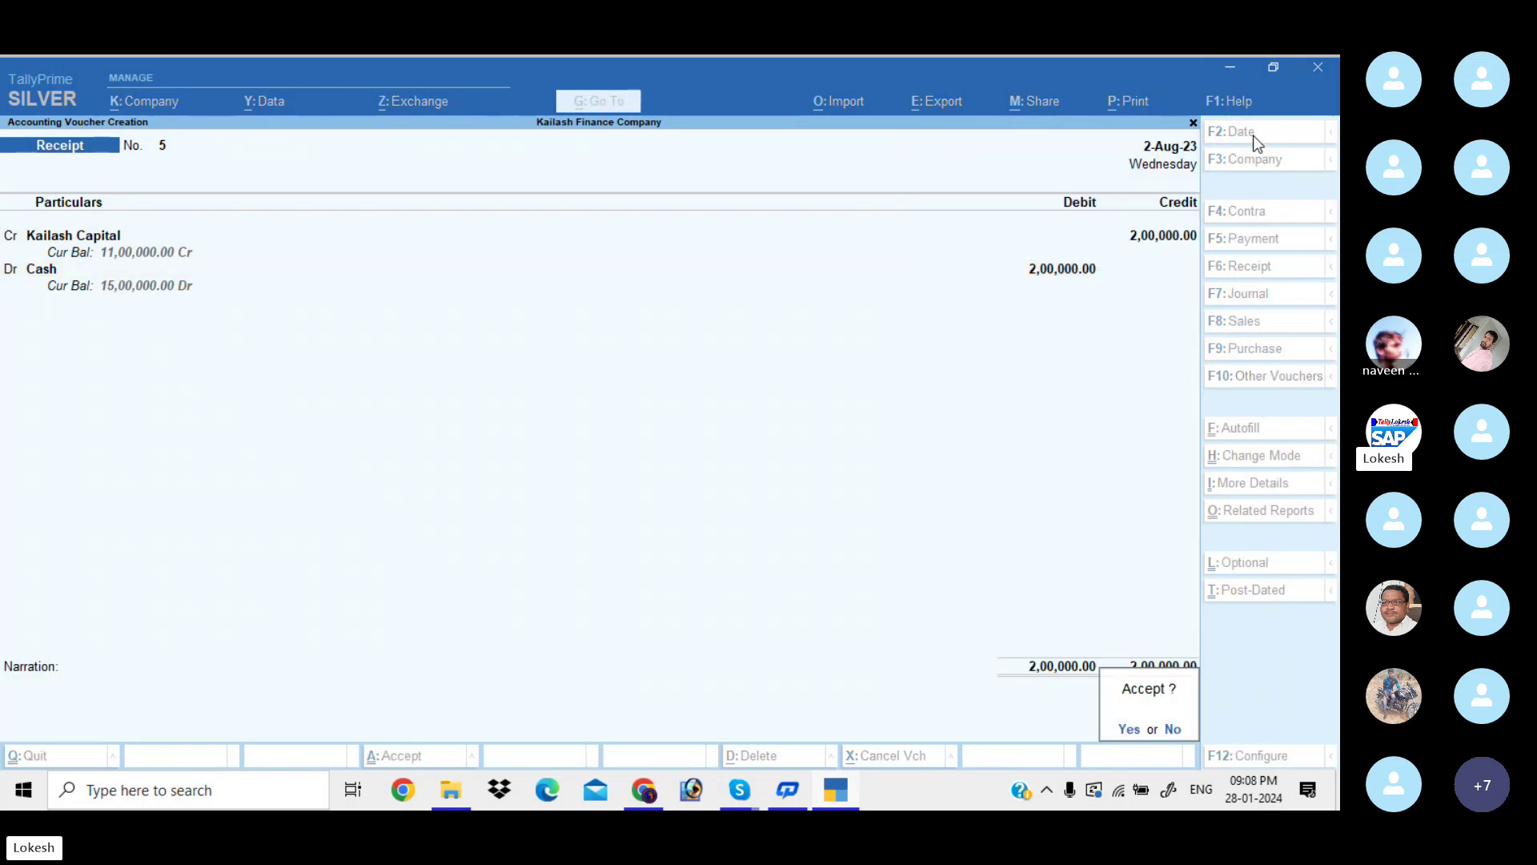
pyautogui.press('Return')
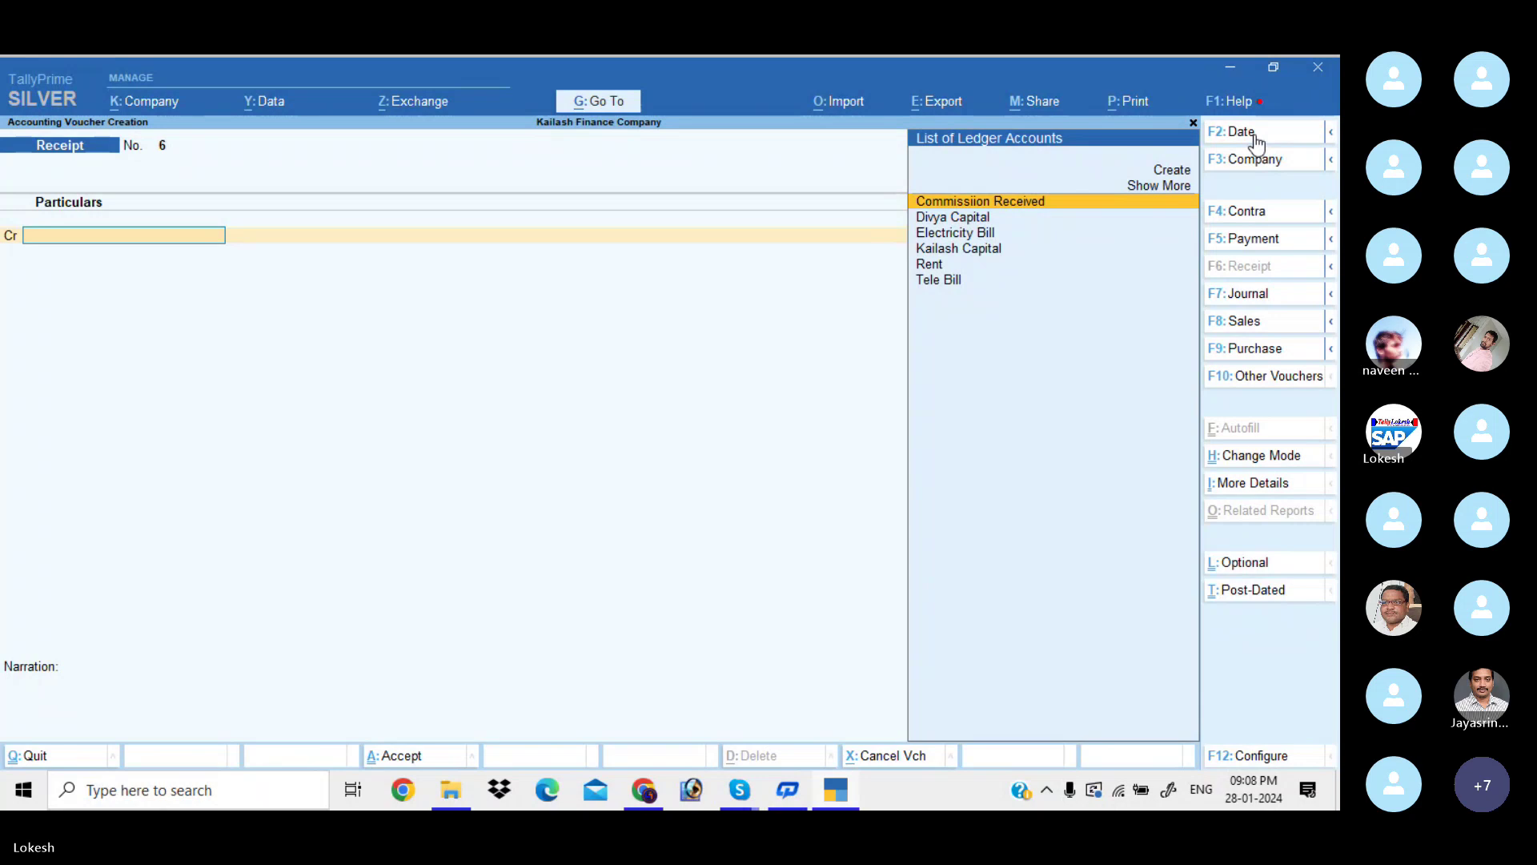
# Date the next receipt voucher 2-Sep-23 and credit Divya Capital with 6,00,000
pyautogui.click(1257, 141)
pyautogui.press('BackSpace')
pyautogui.write('2-8')
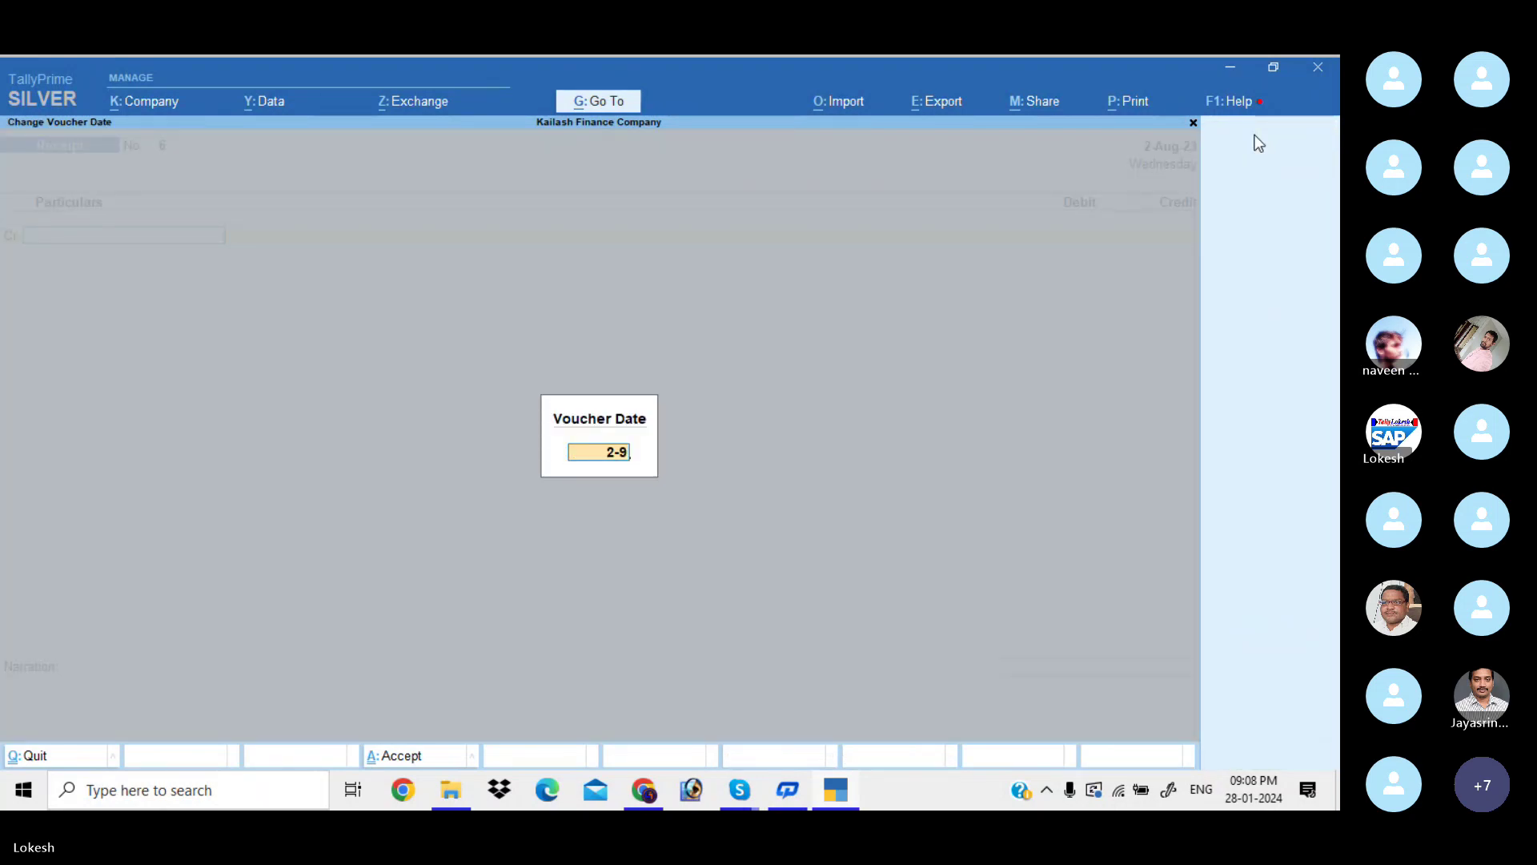
pyautogui.press('Return')
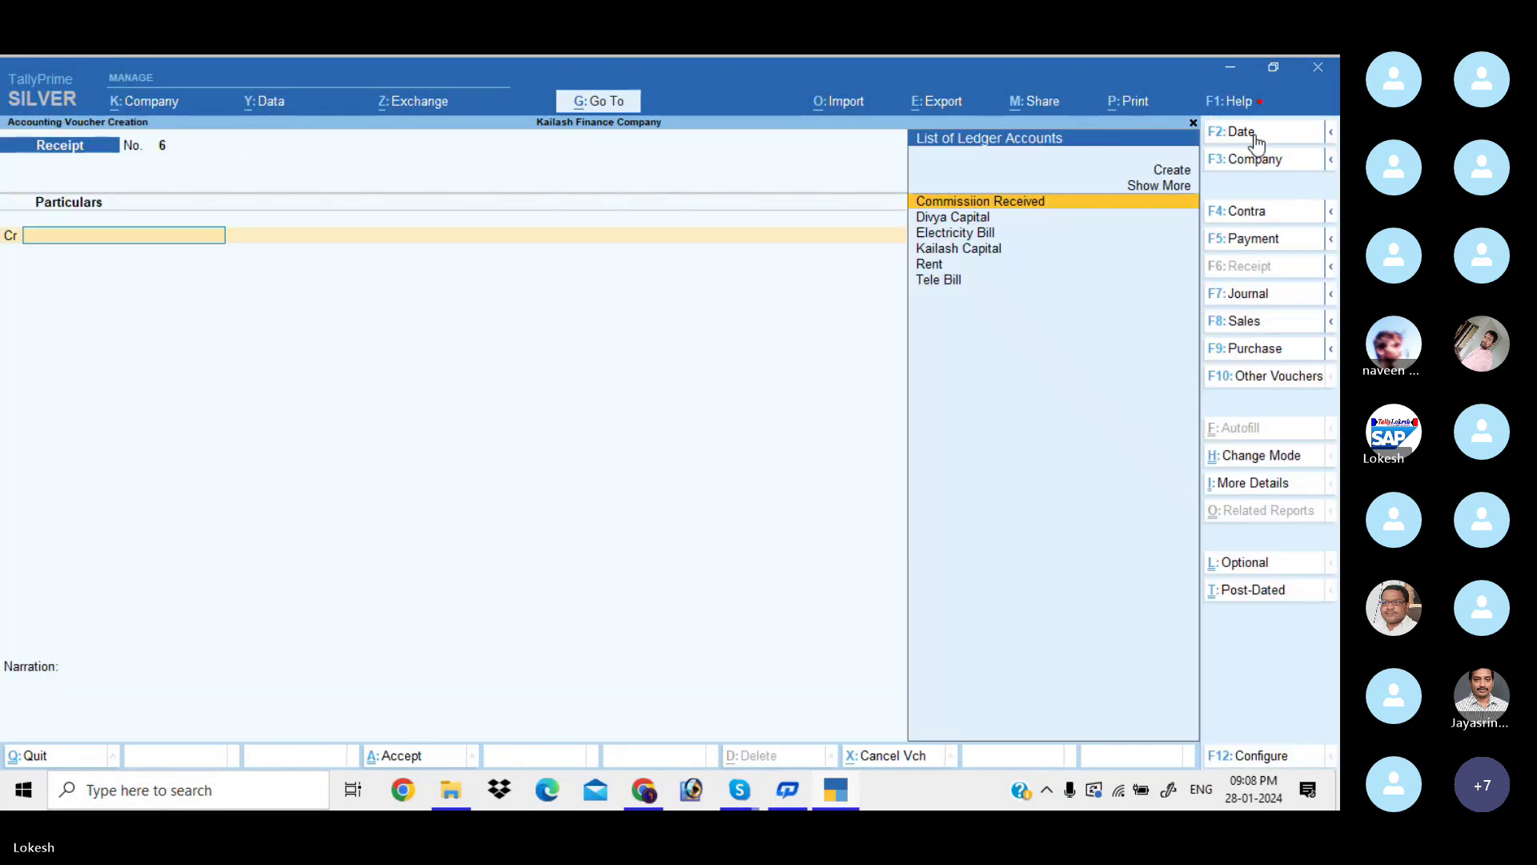
pyautogui.press('Down')
pyautogui.press('Return')
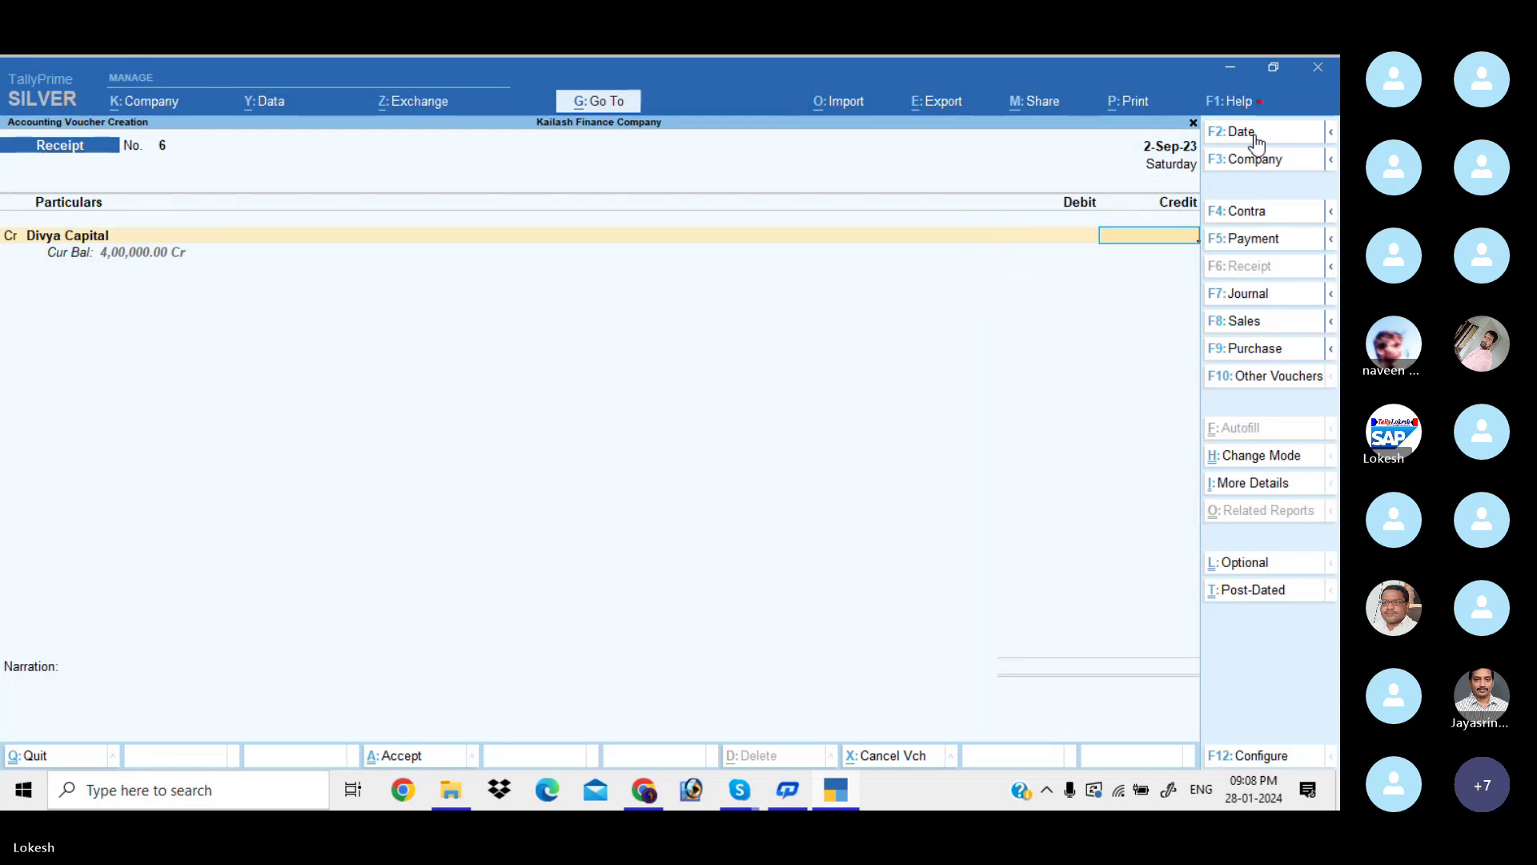
pyautogui.write('600')
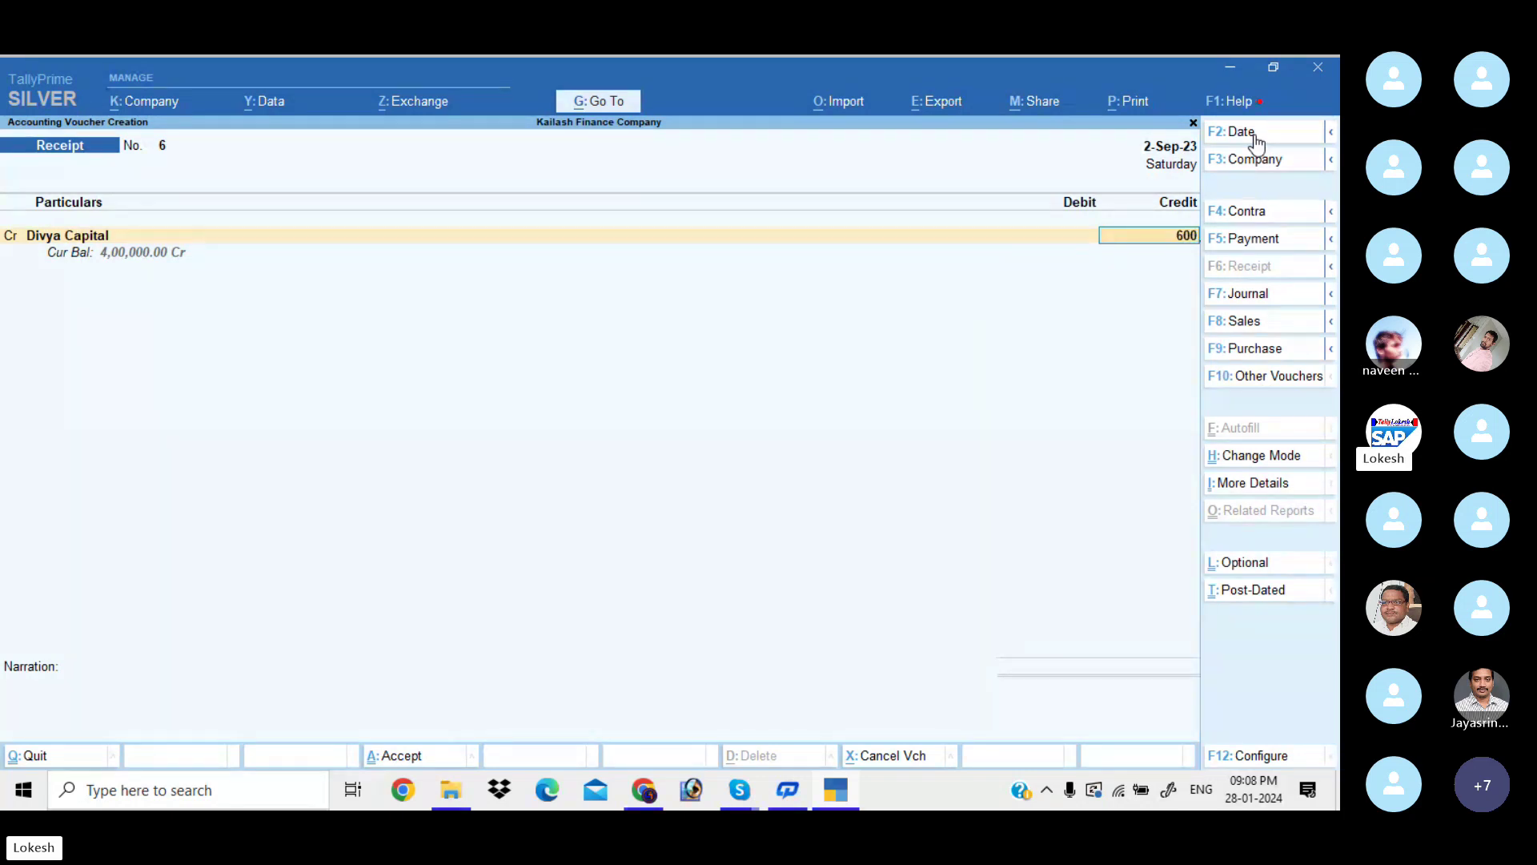
pyautogui.write('000')
pyautogui.press('Return')
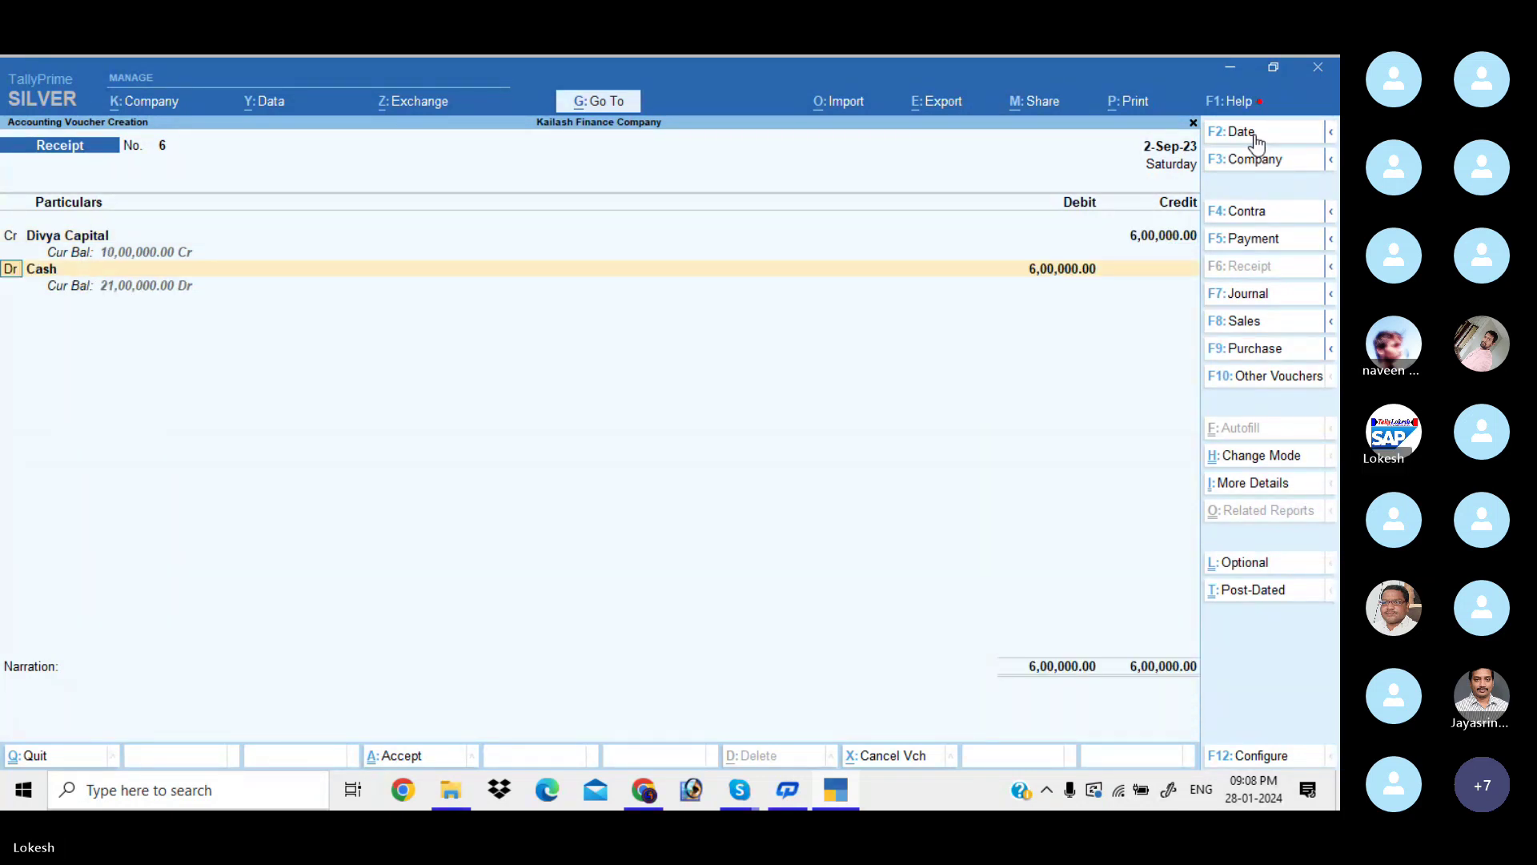
# Debit Cash with 6,00,000 in the September receipt and save it without a narration
pyautogui.press('Return')
pyautogui.press('Return')
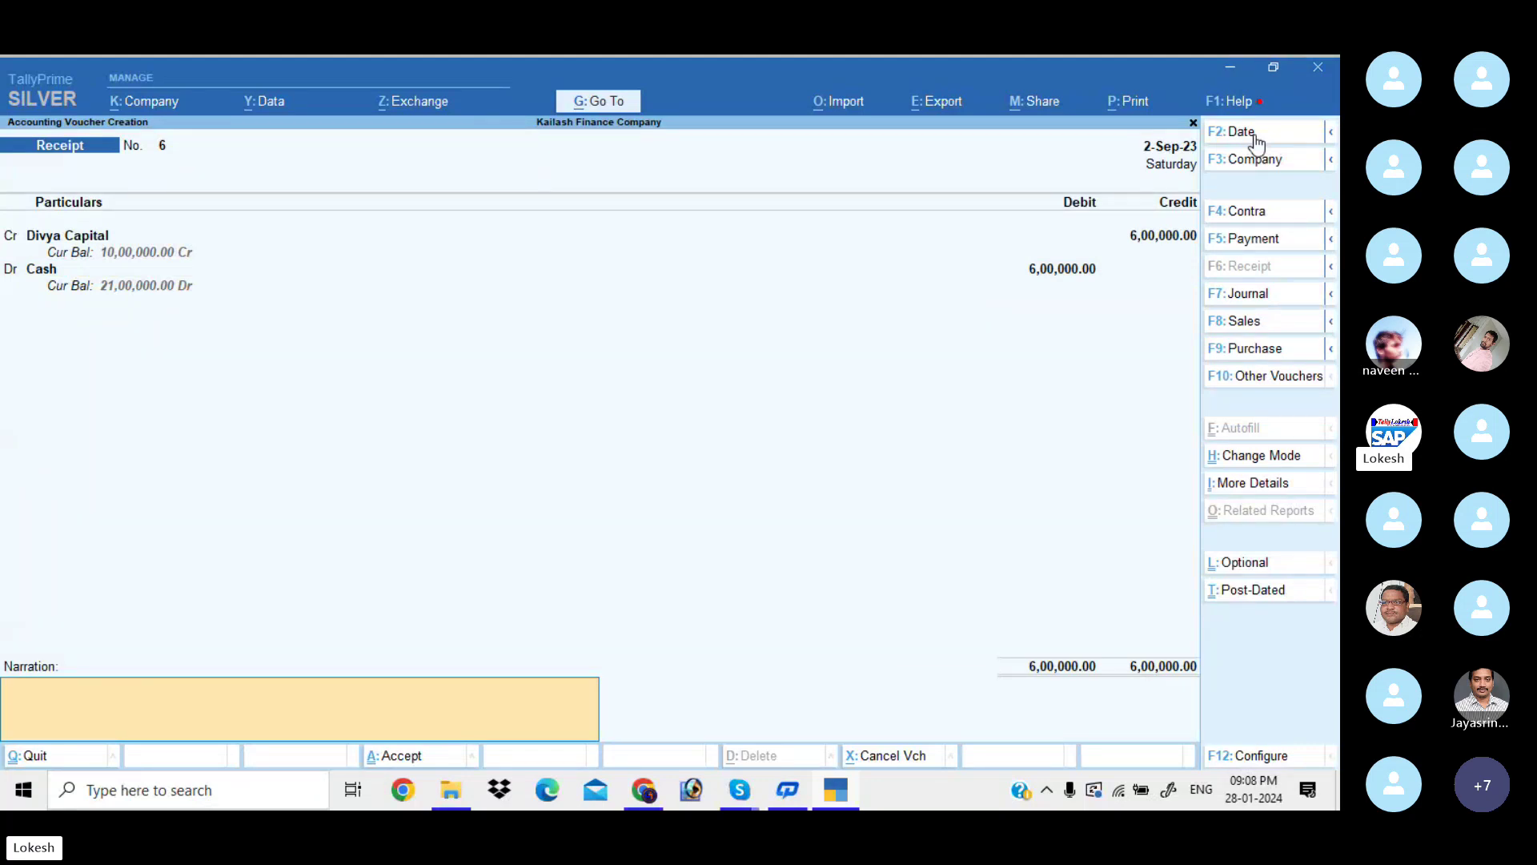
pyautogui.press('Return')
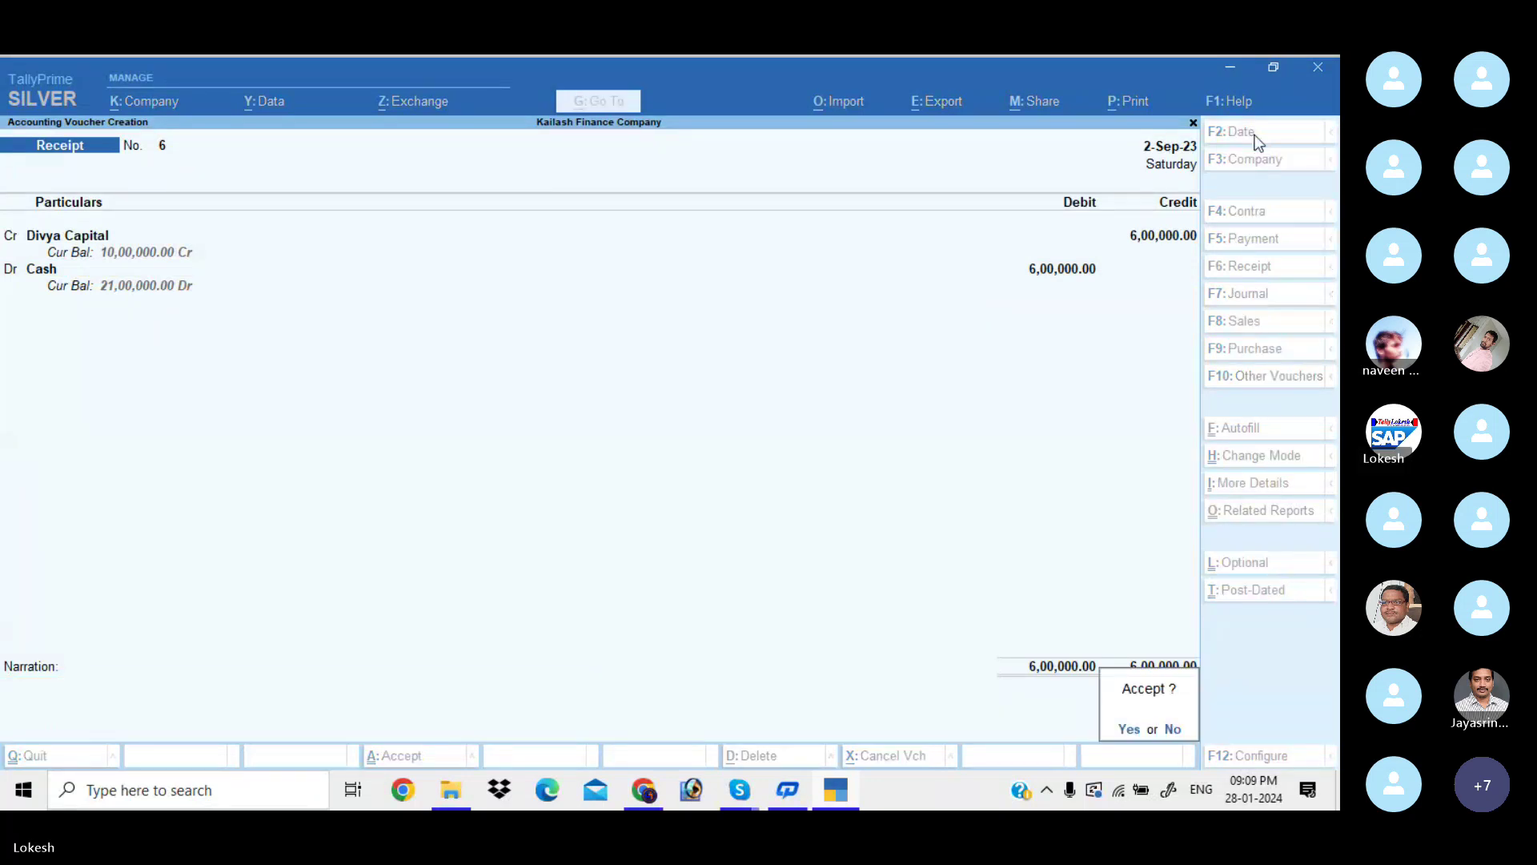
pyautogui.press('Return')
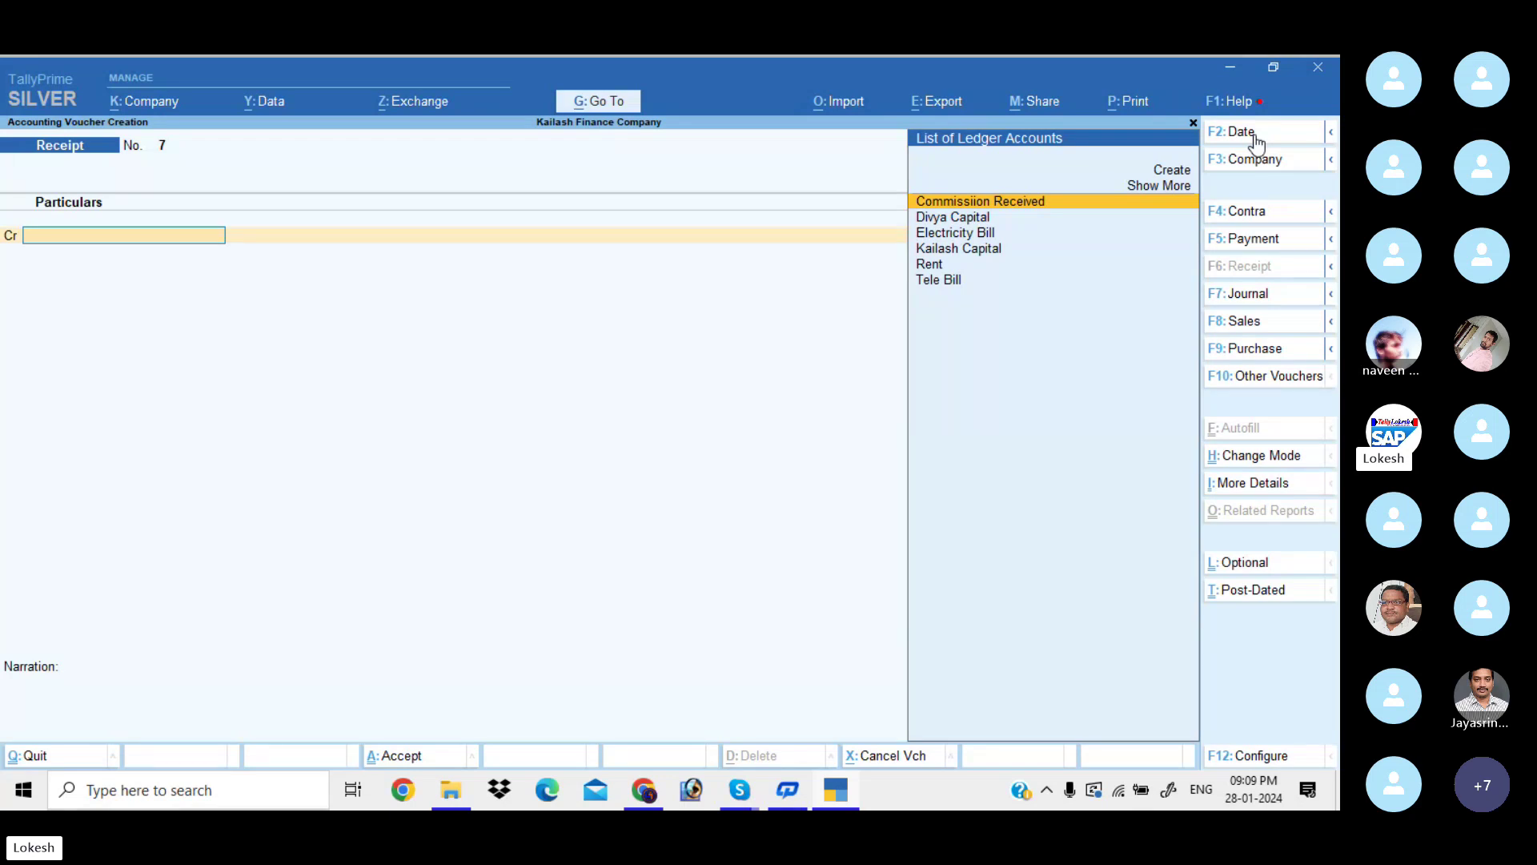
# Start a payment voucher dated 1-Oct-23 and debit Kailash Capital with 3,00,000
pyautogui.click(1275, 240)
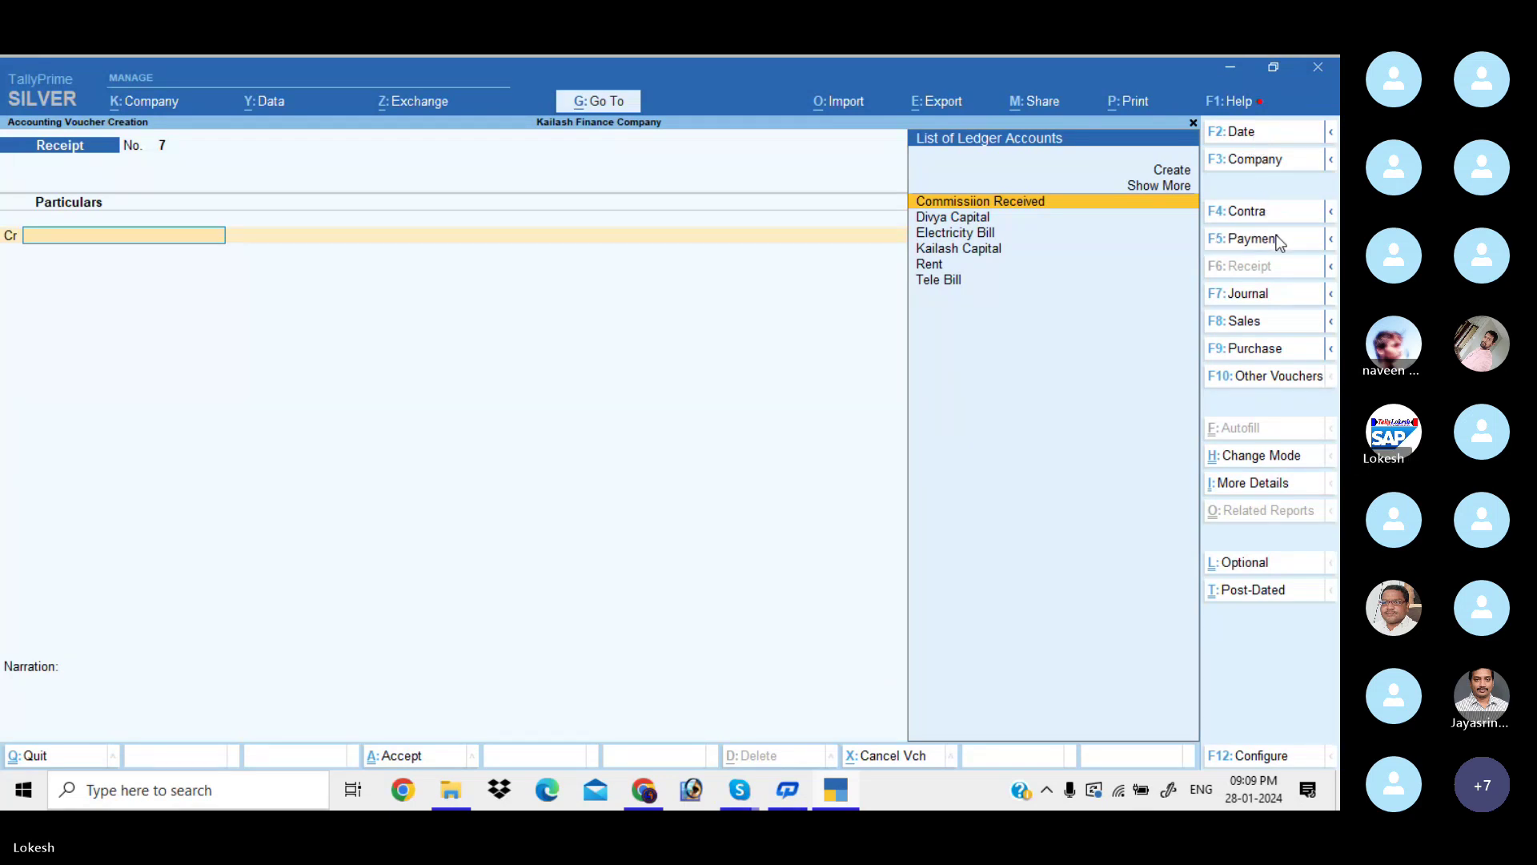
pyautogui.click(1241, 132)
pyautogui.write('1-1')
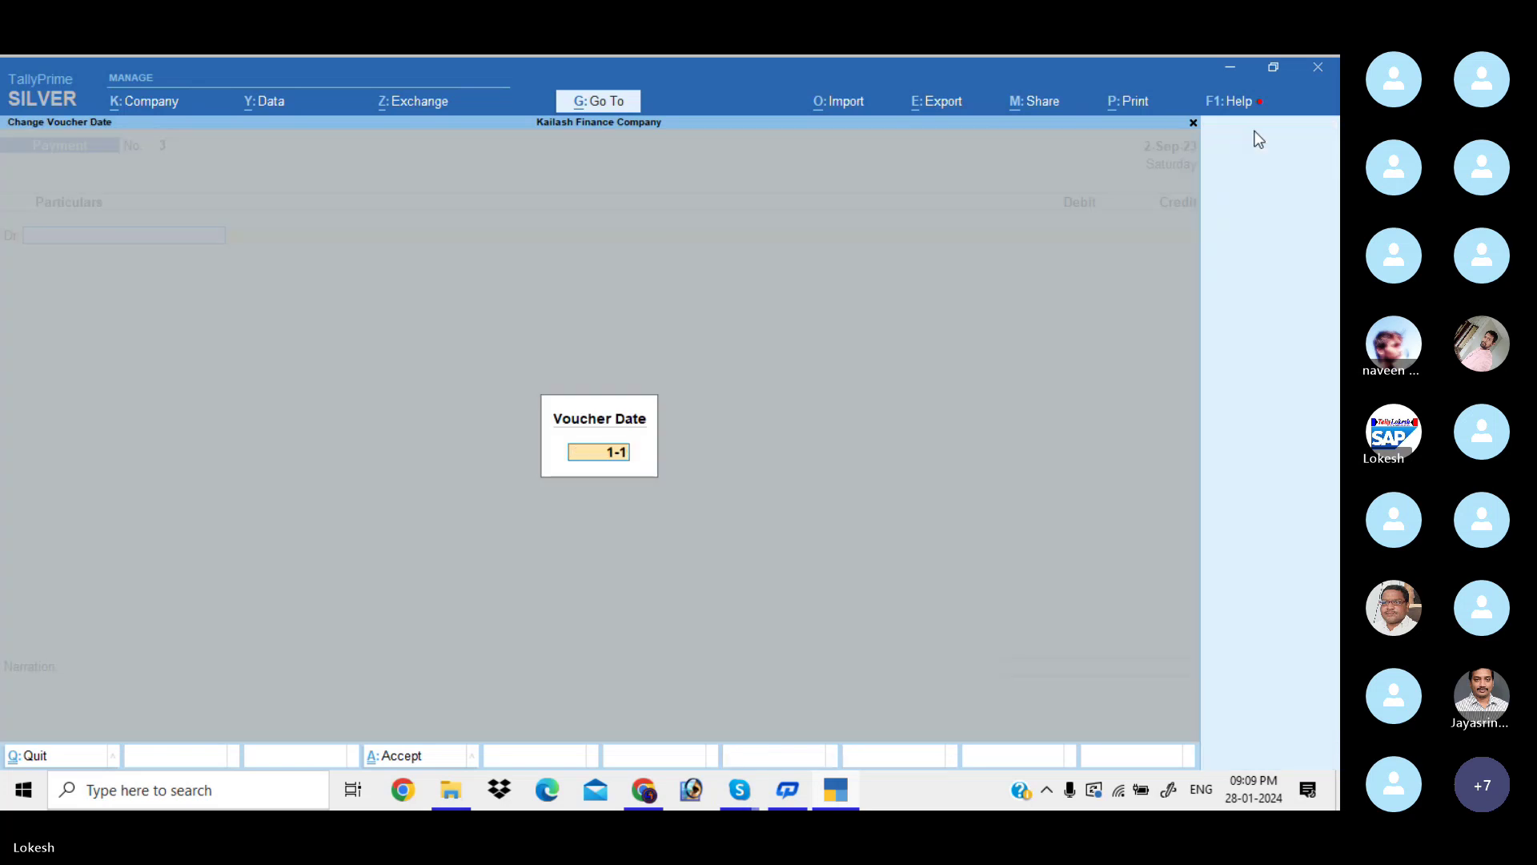
pyautogui.write('0')
pyautogui.press('Return')
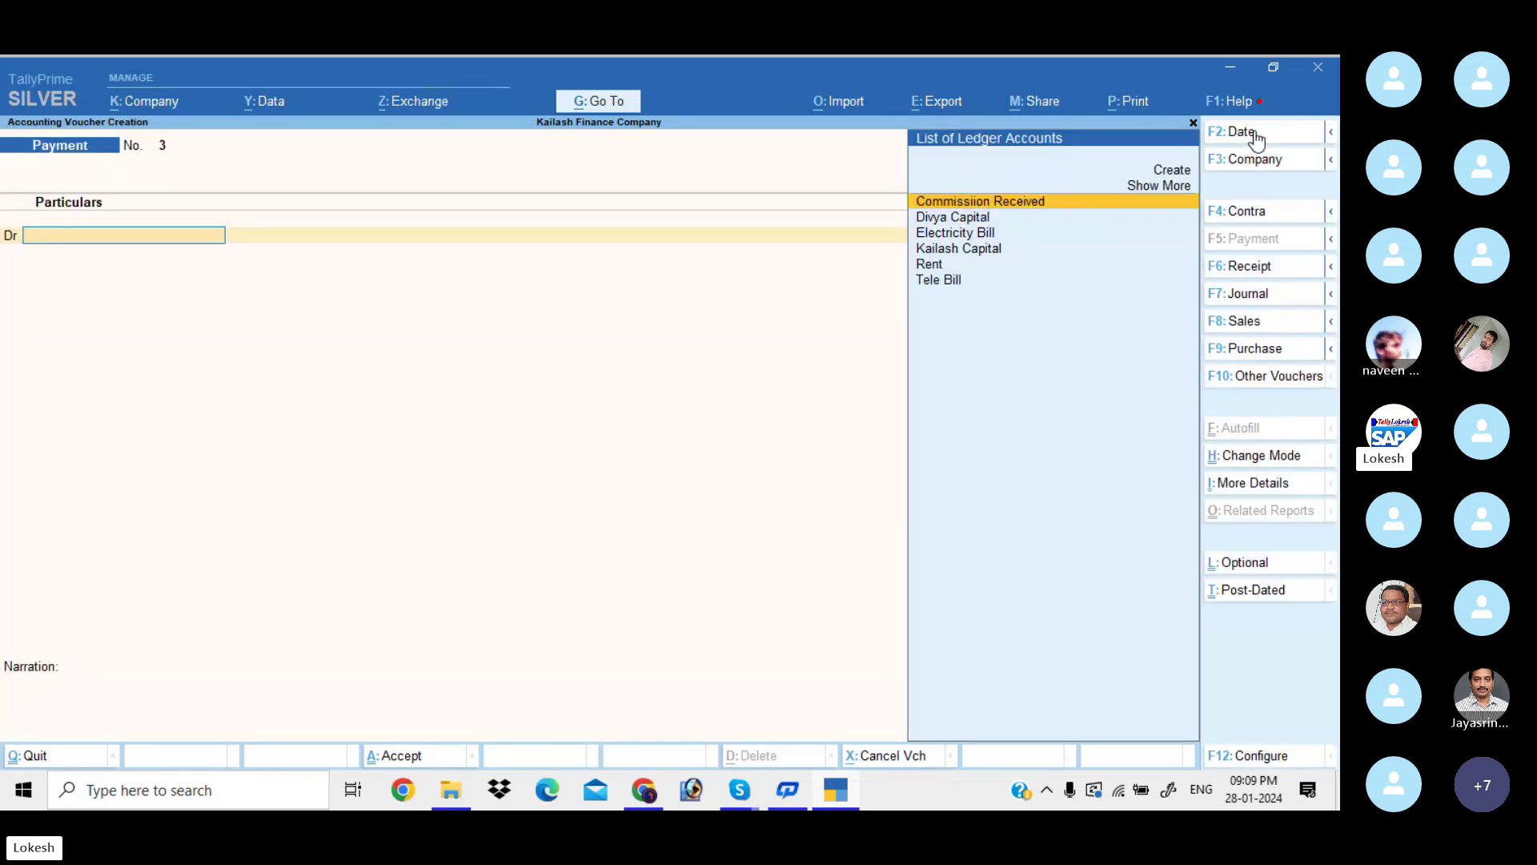
pyautogui.write('k')
pyautogui.press('Return')
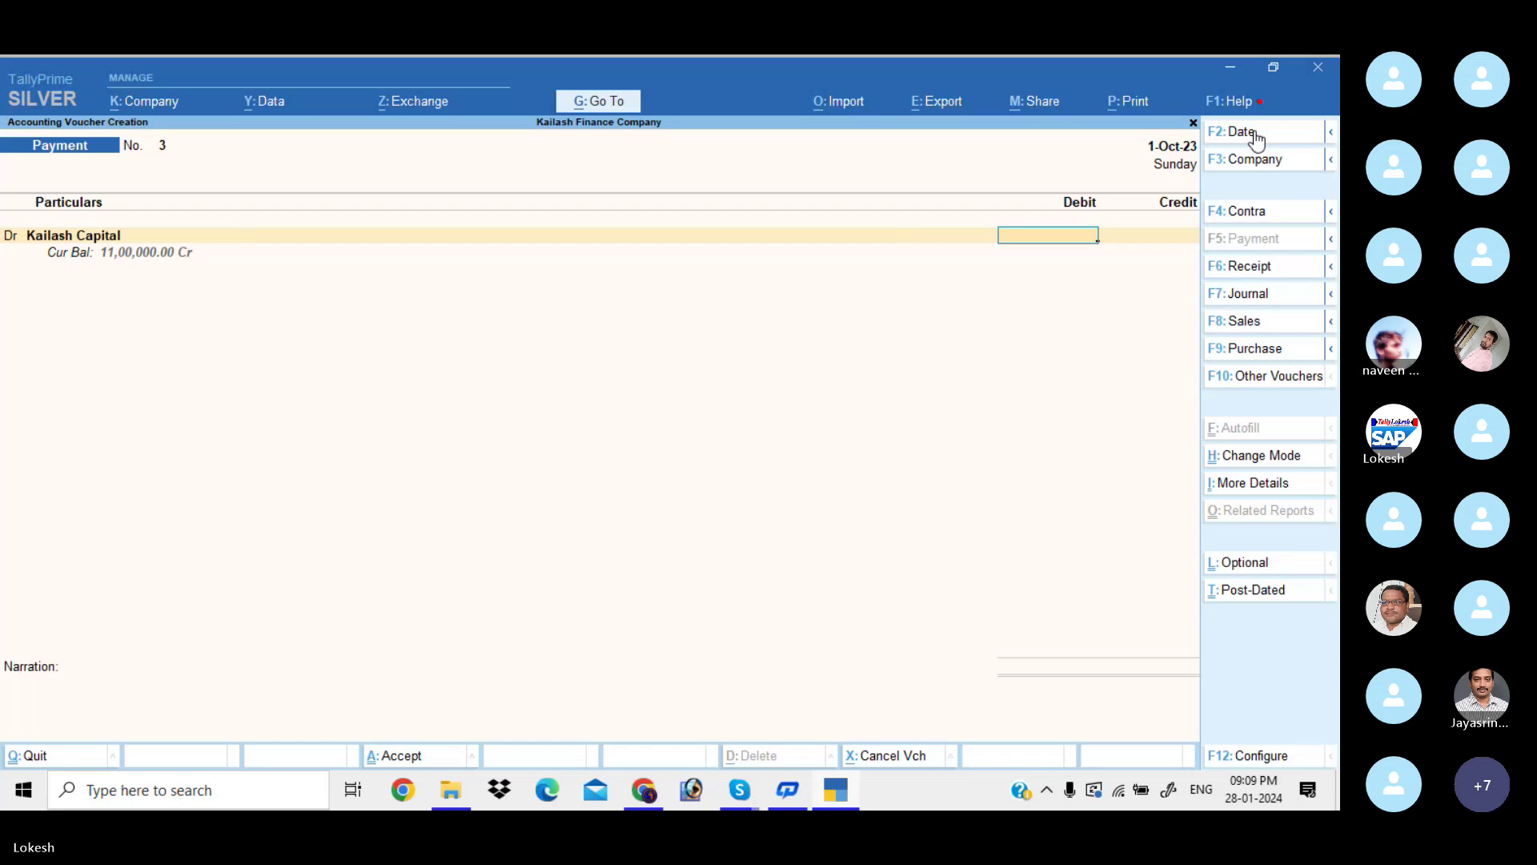
pyautogui.write('300000')
pyautogui.press('Return')
# Credit Cash with 3,00,000 in the October payment and save it without a narration
pyautogui.press('Return')
pyautogui.press('Return')
pyautogui.press('Return')
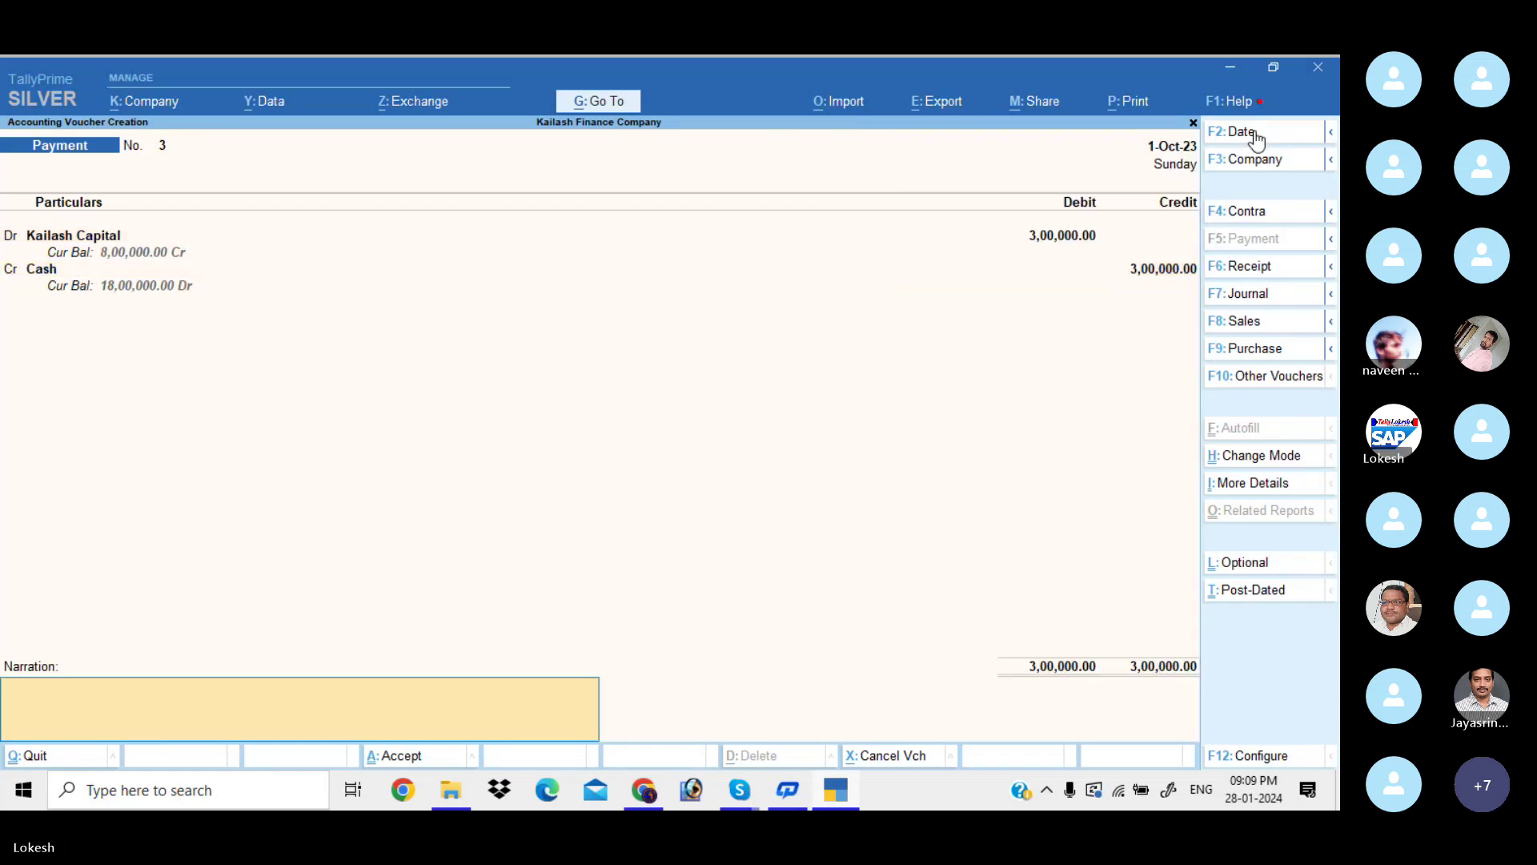
pyautogui.press('Return')
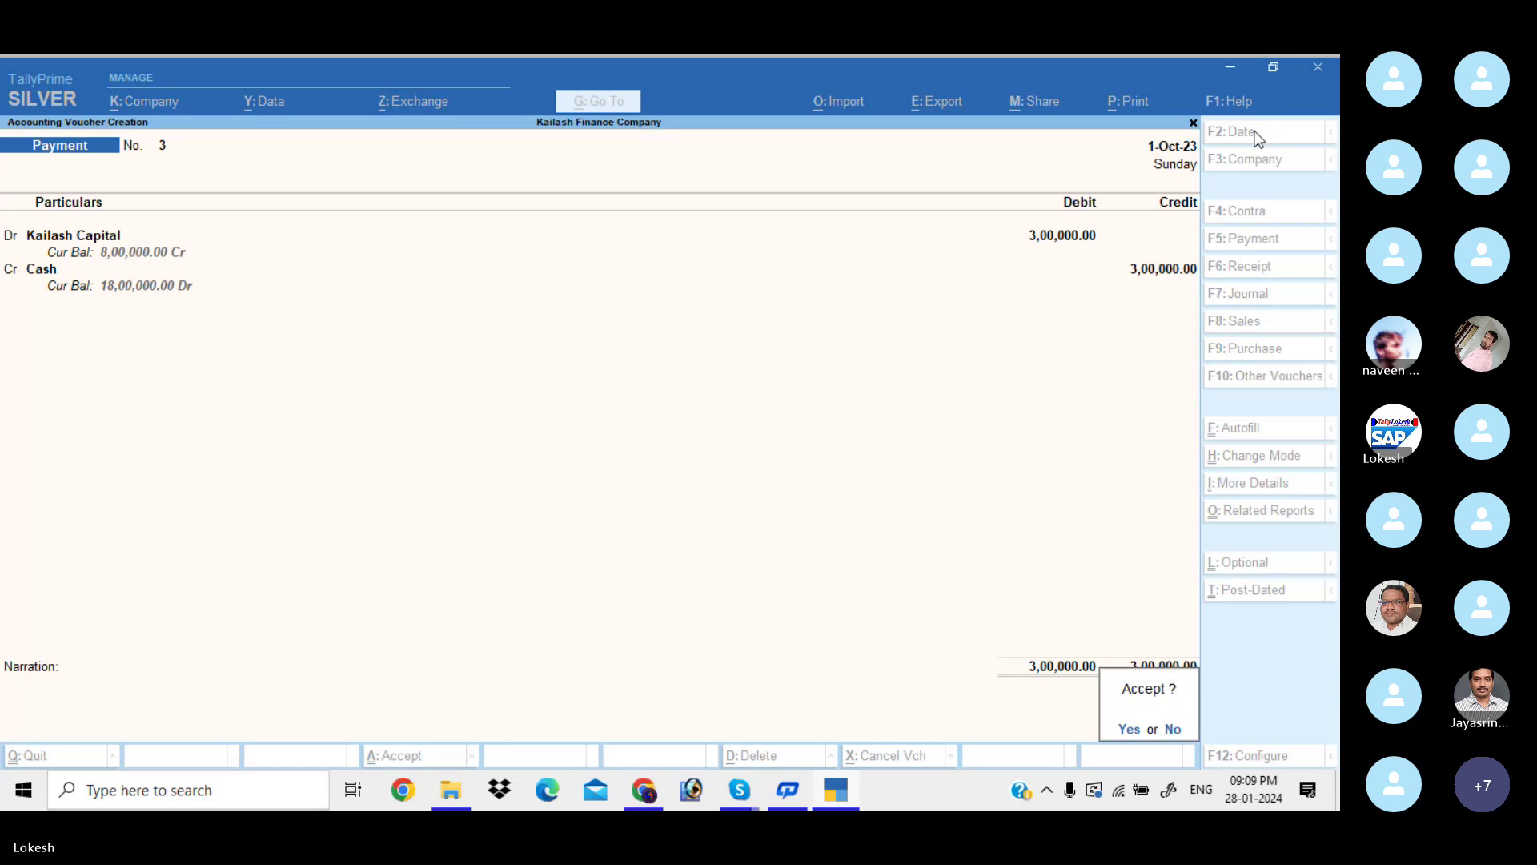
pyautogui.press('Return')
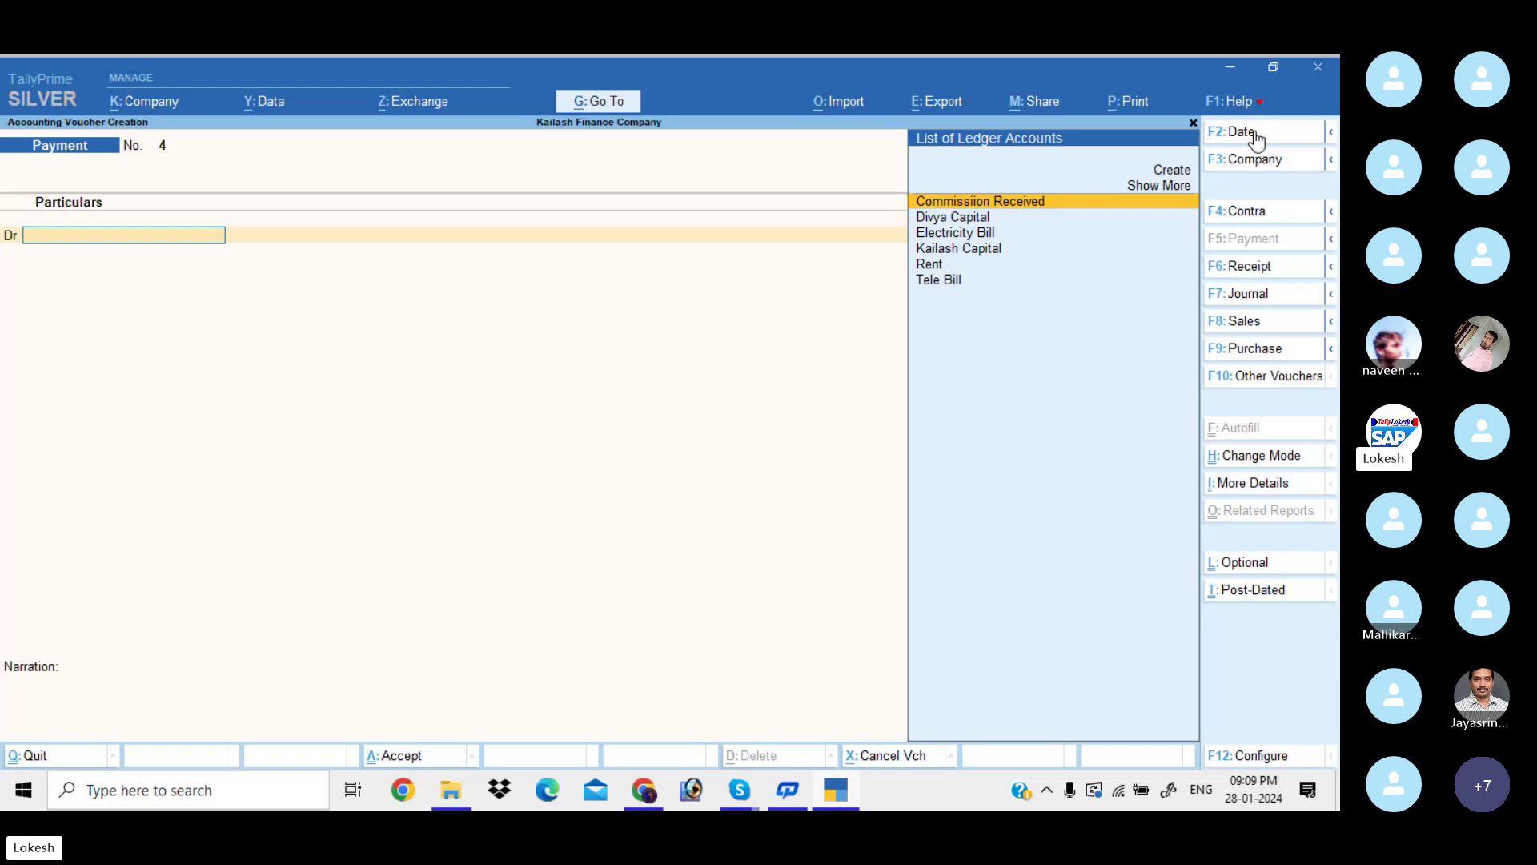
# Start a receipt voucher dated 1-Nov-23 and credit Divya Capital with 1,00,000
pyautogui.click(1270, 267)
pyautogui.click(1256, 139)
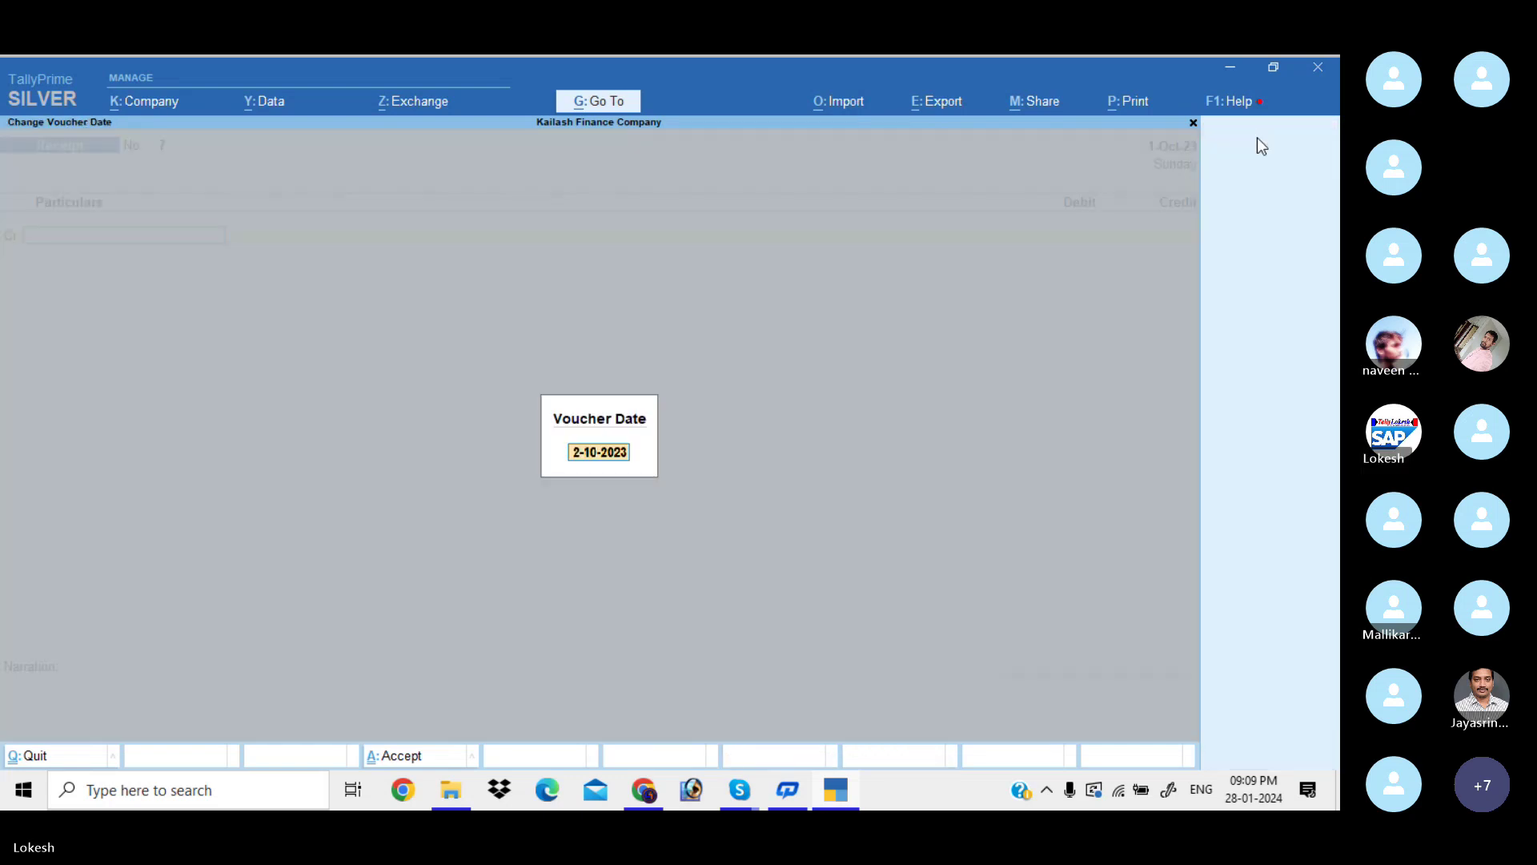
pyautogui.write('1-11')
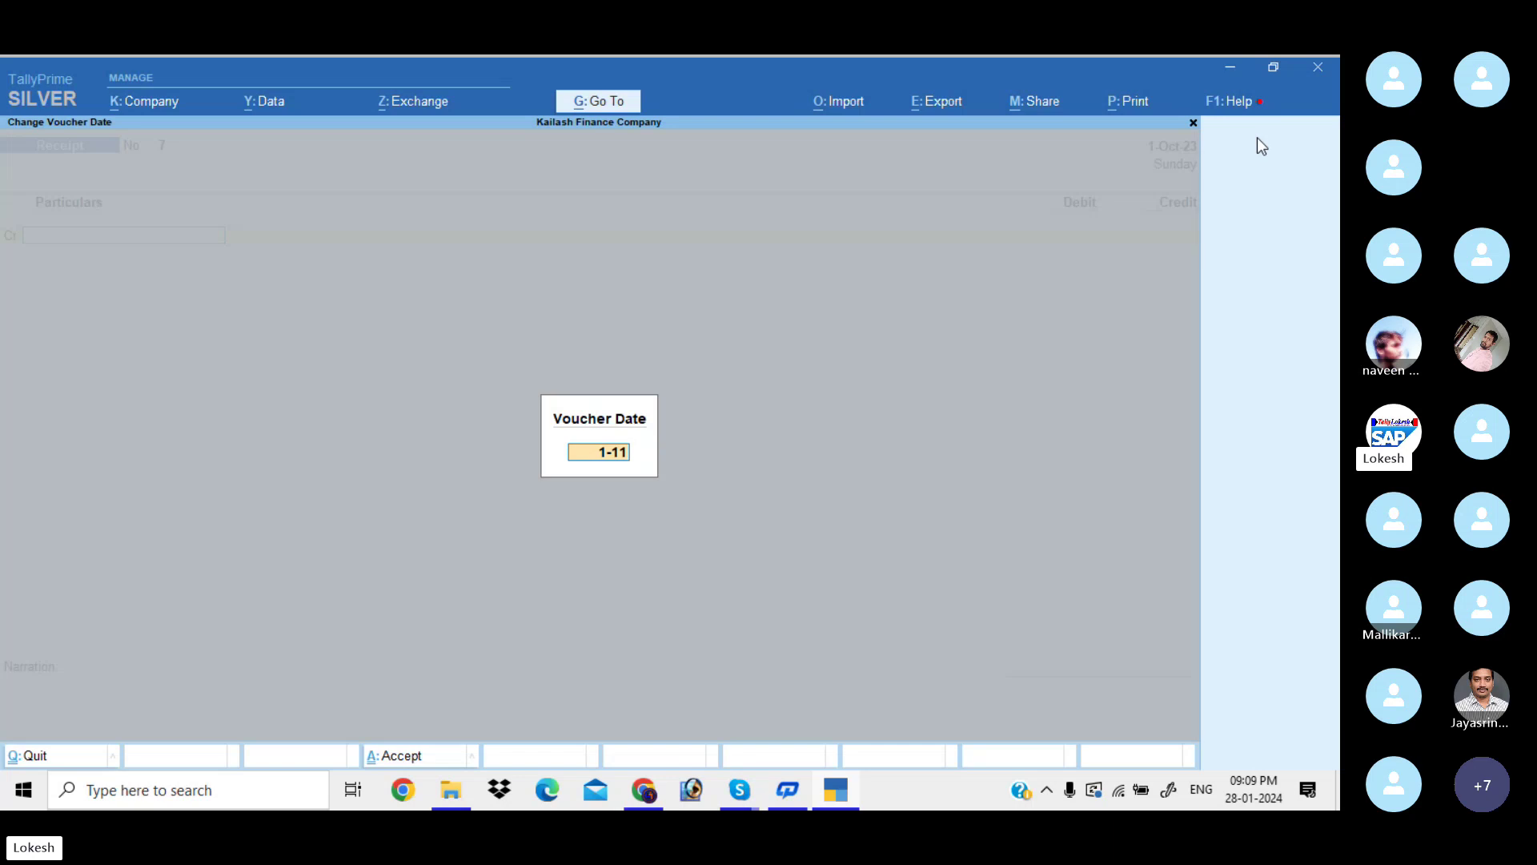
pyautogui.press('Return')
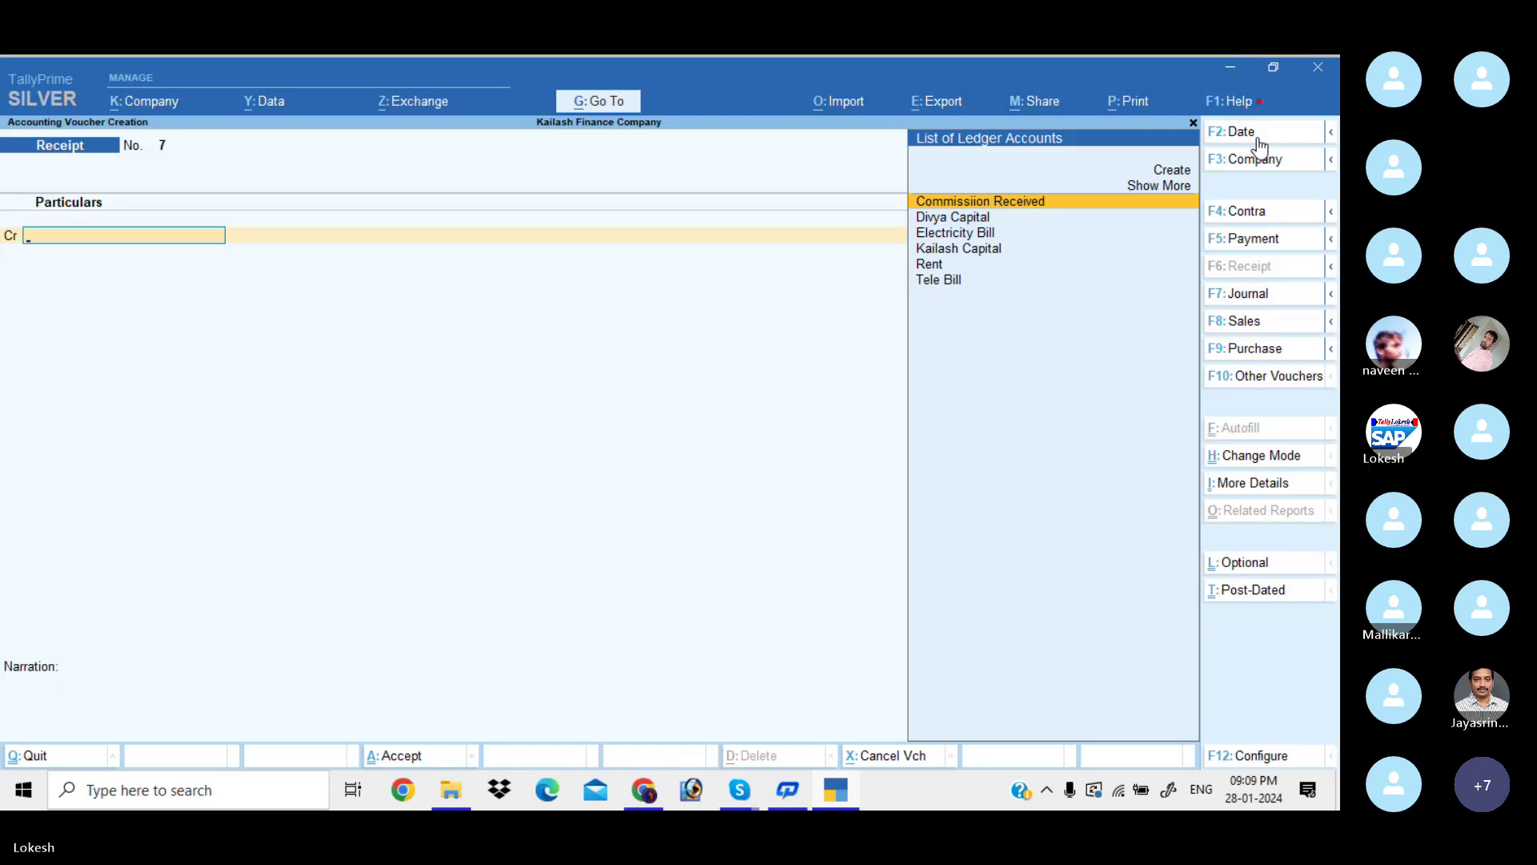
pyautogui.press('Down')
pyautogui.press('Return')
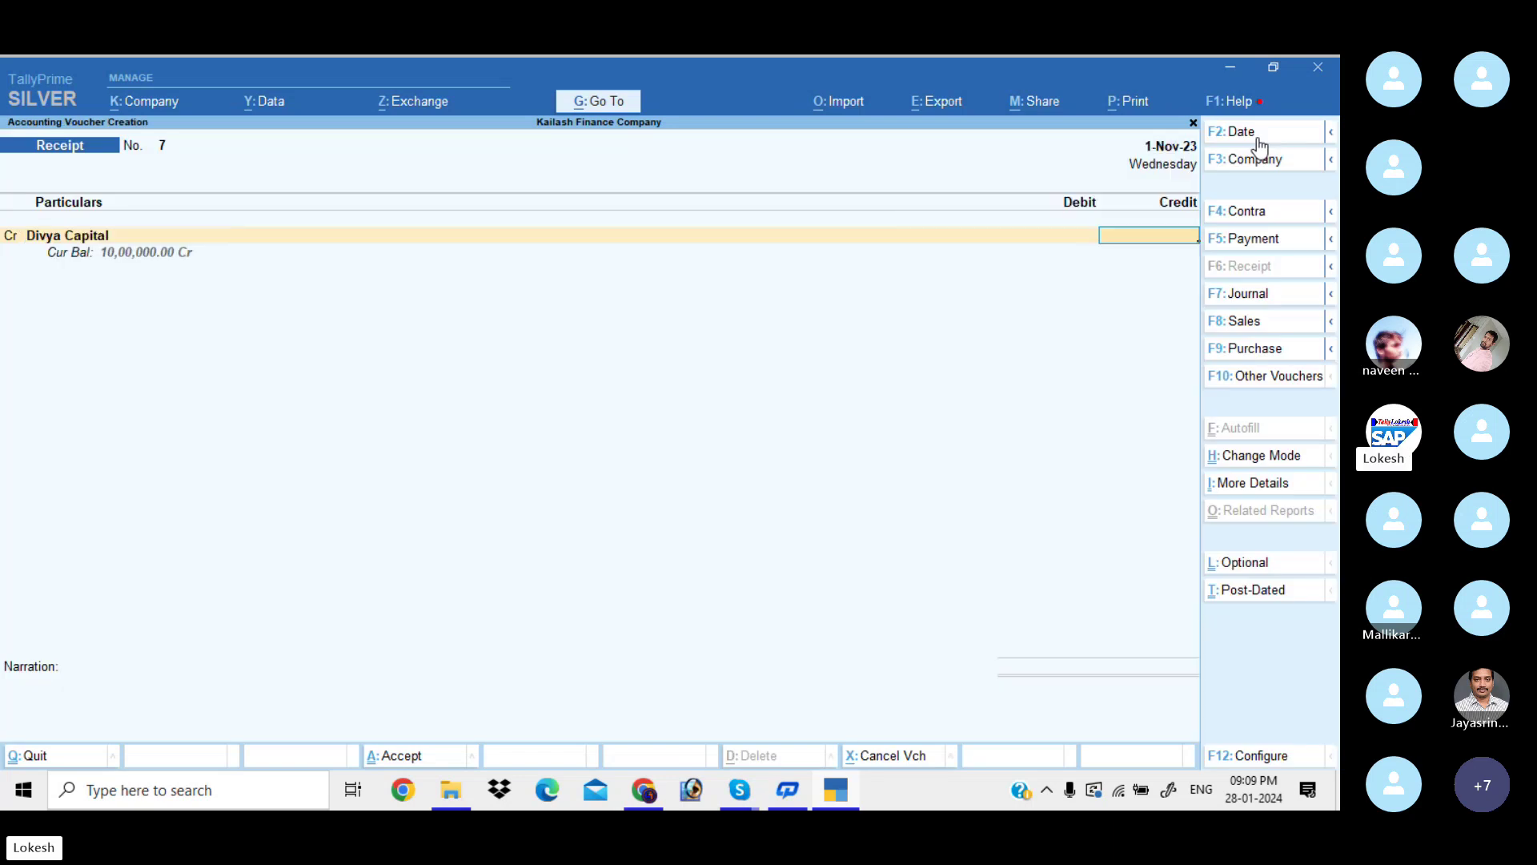
pyautogui.write('100000')
pyautogui.press('Return')
# Debit Cash with 1,00,000 in the November receipt and save it without a narration
pyautogui.press('Return')
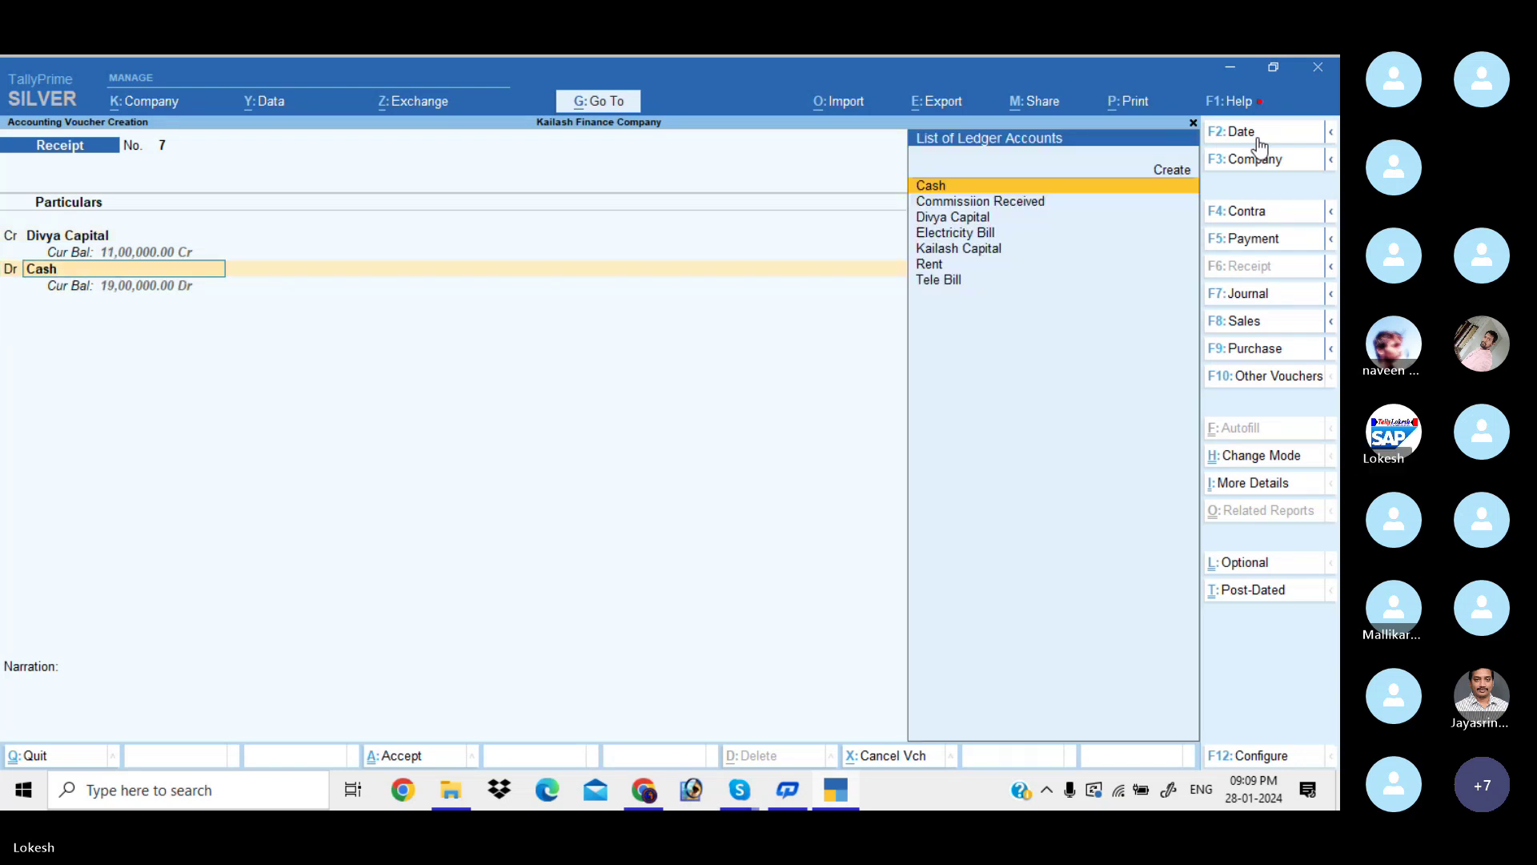
pyautogui.press('Return')
pyautogui.press('Return')
pyautogui.press('Return')
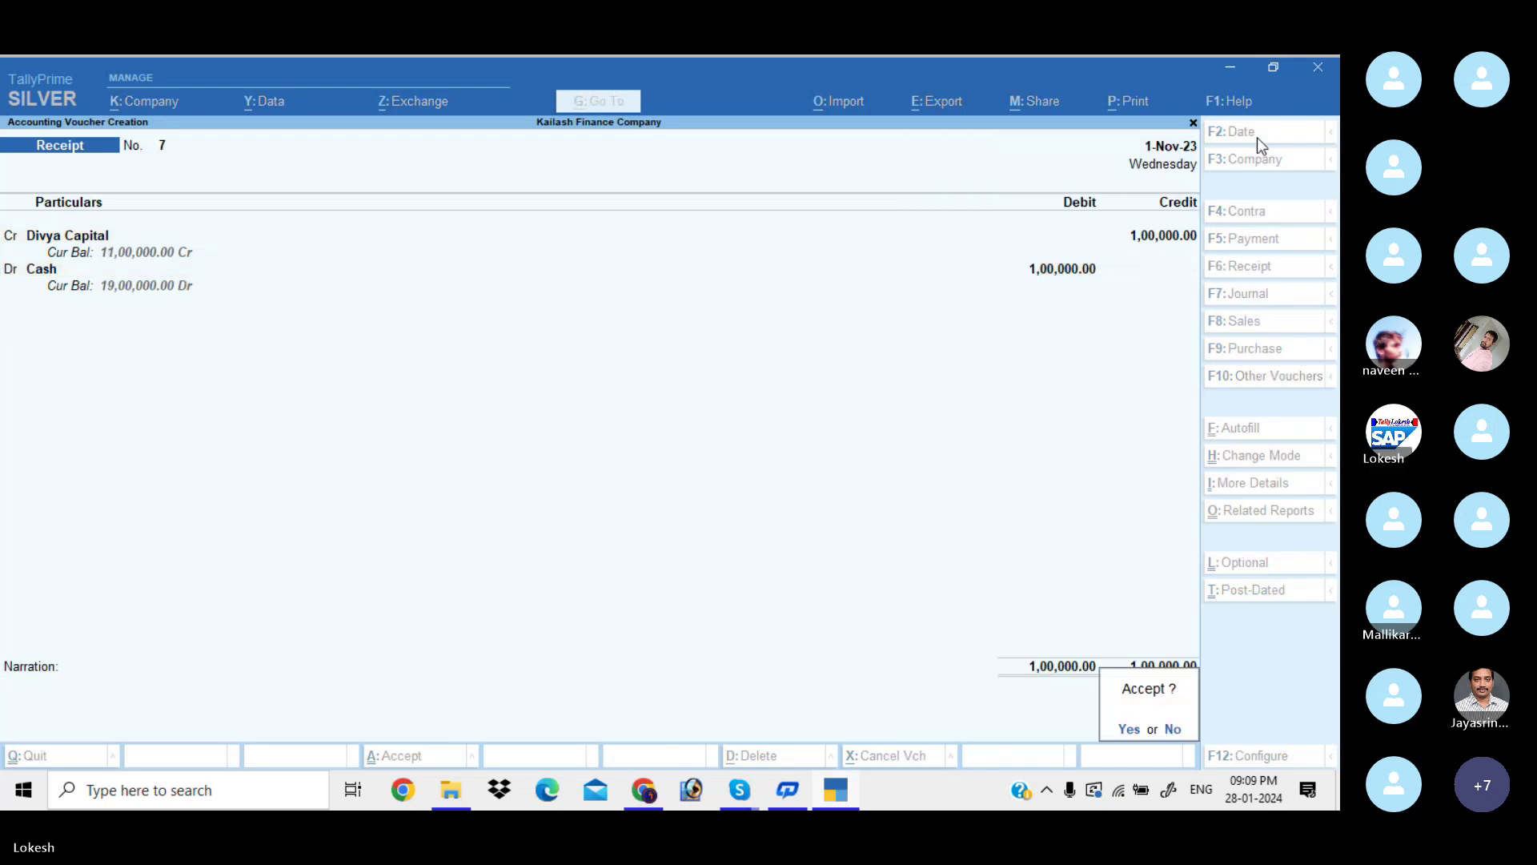
pyautogui.press('Return')
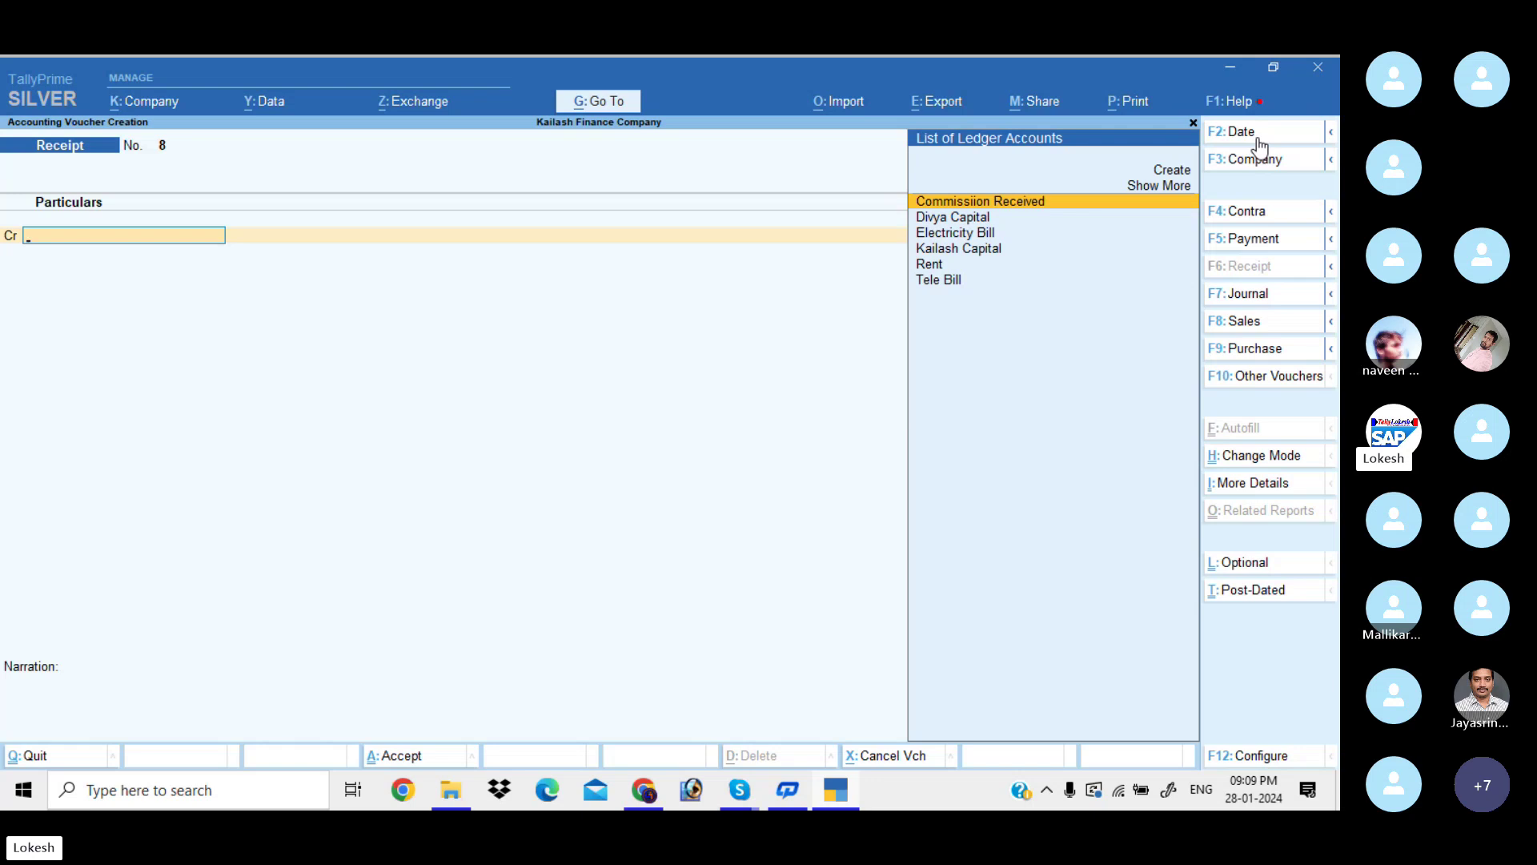
# Start a payment voucher dated 1-Dec-23 and debit Divya Capital with 2,00,000
pyautogui.click(1267, 238)
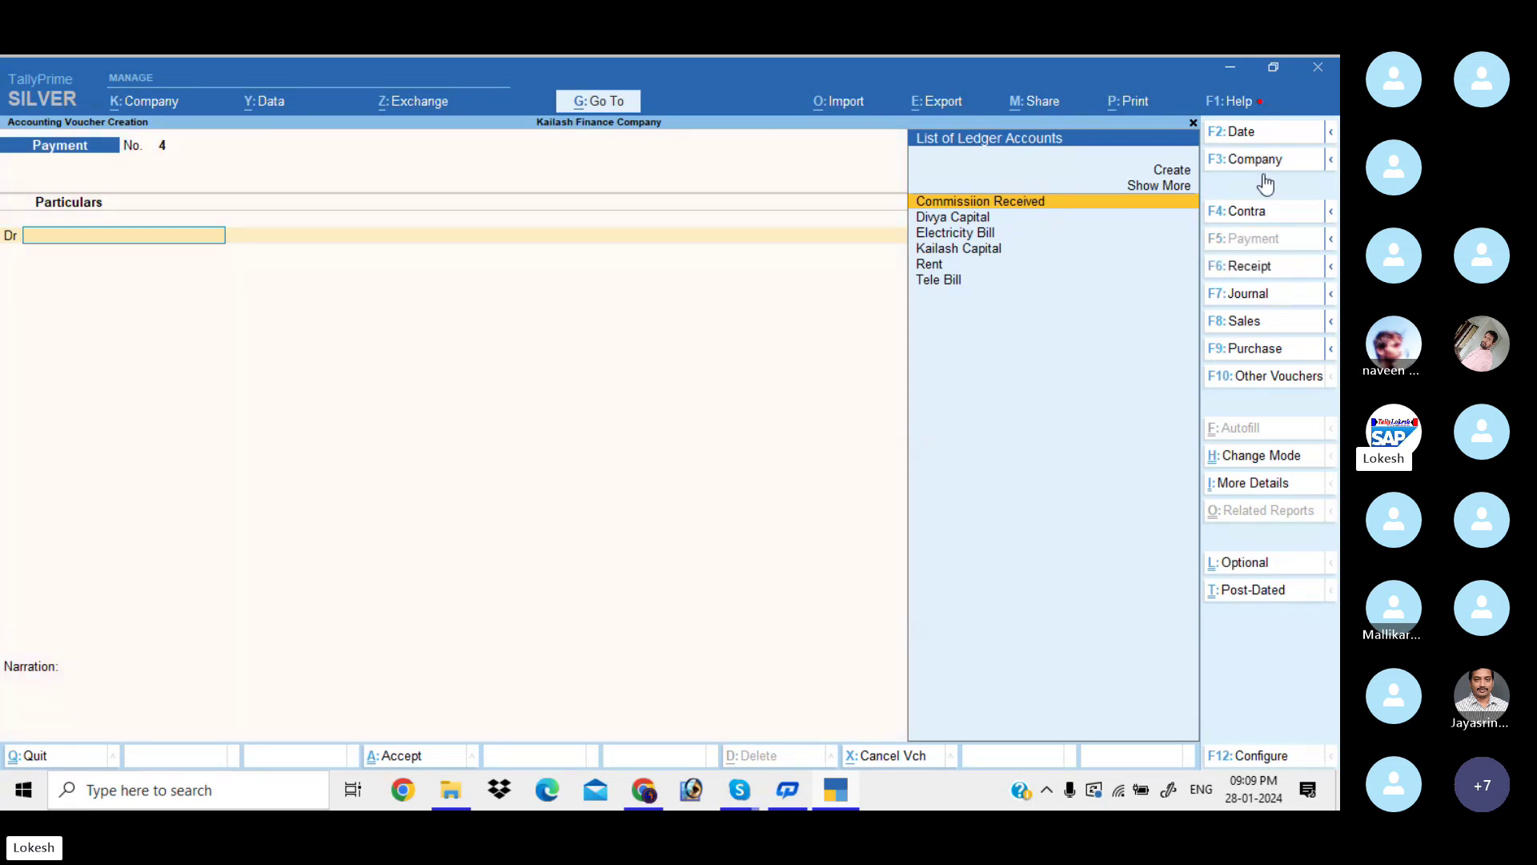
pyautogui.click(1261, 138)
pyautogui.write('1')
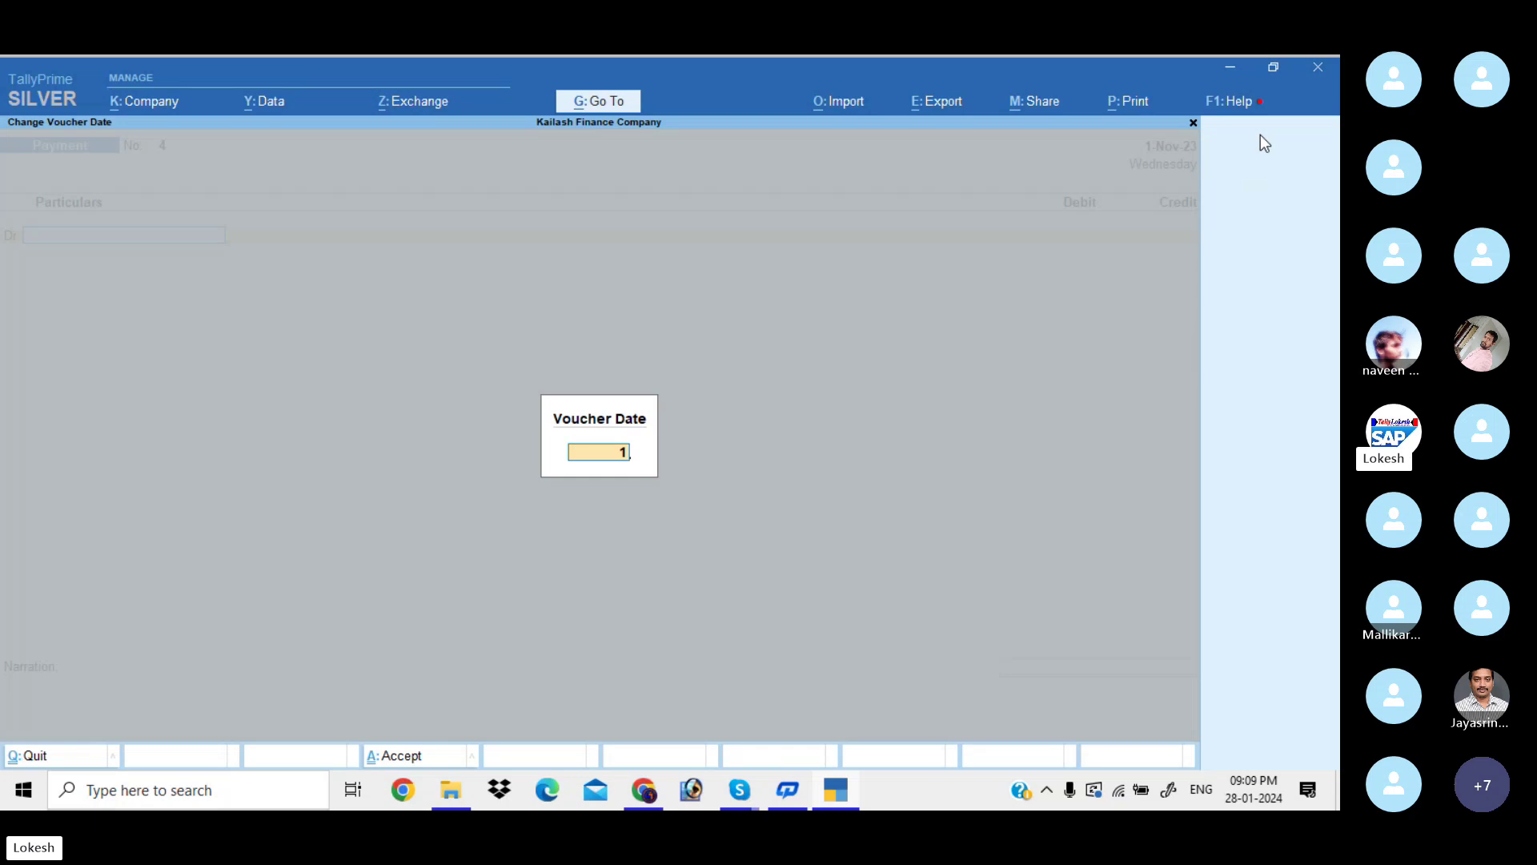
pyautogui.write('-12')
pyautogui.press('Return')
pyautogui.write('D')
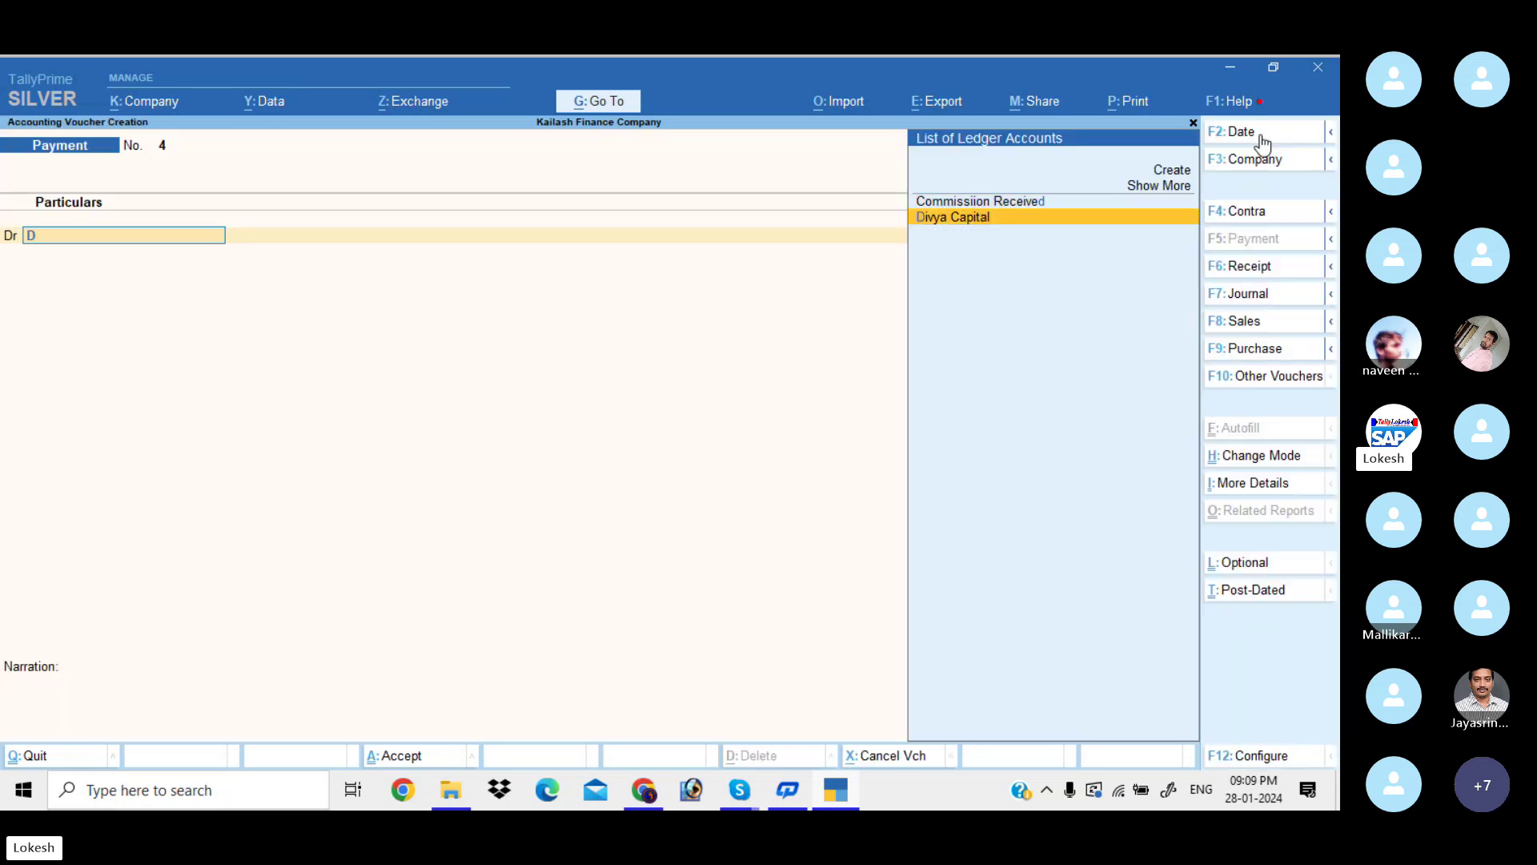
pyautogui.press('Return')
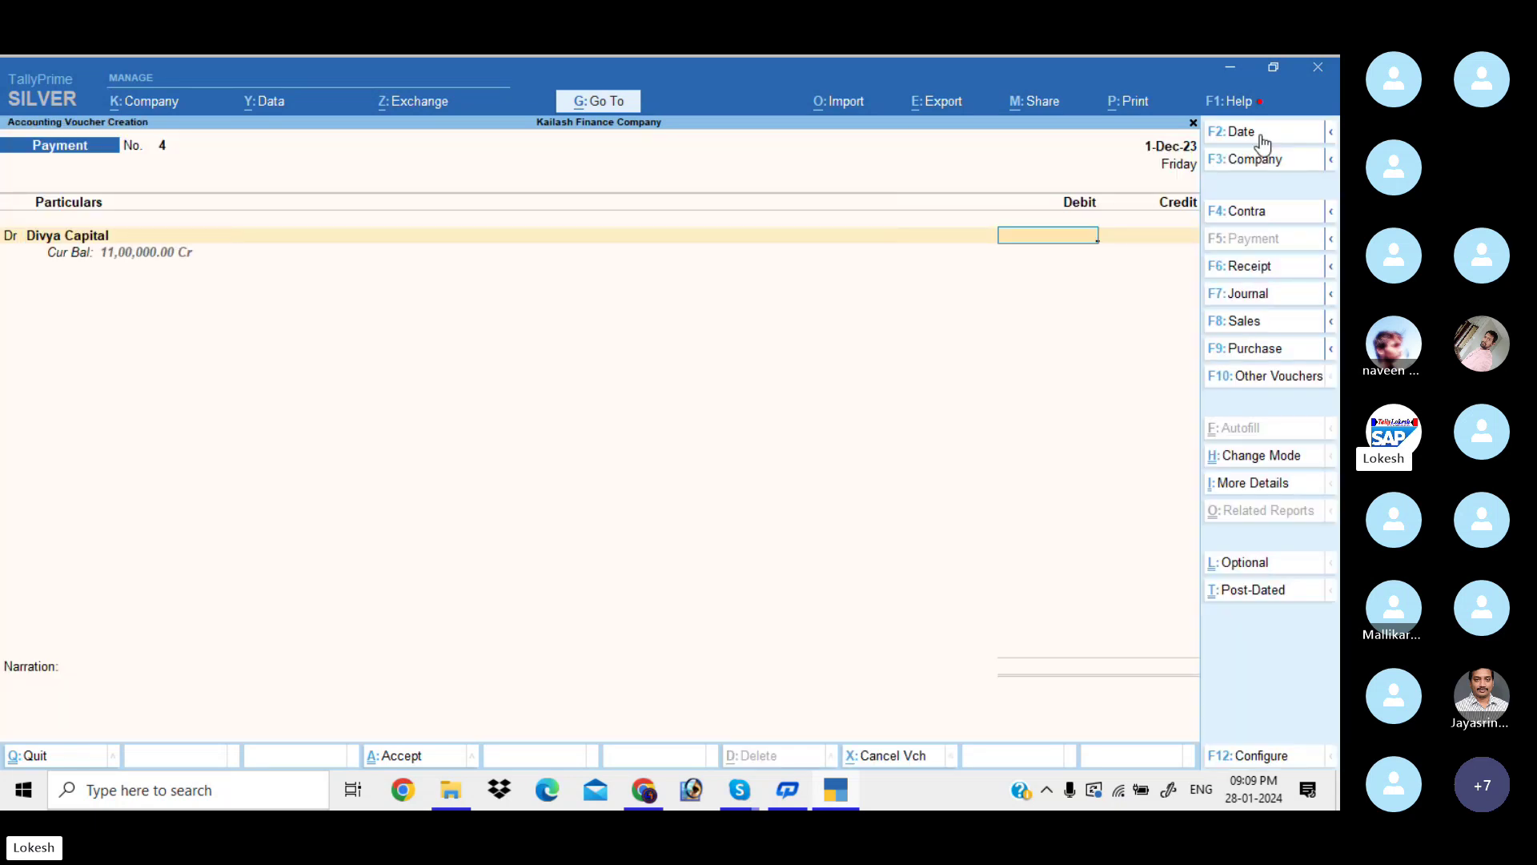
pyautogui.write('2,00,000')
pyautogui.press('Return')
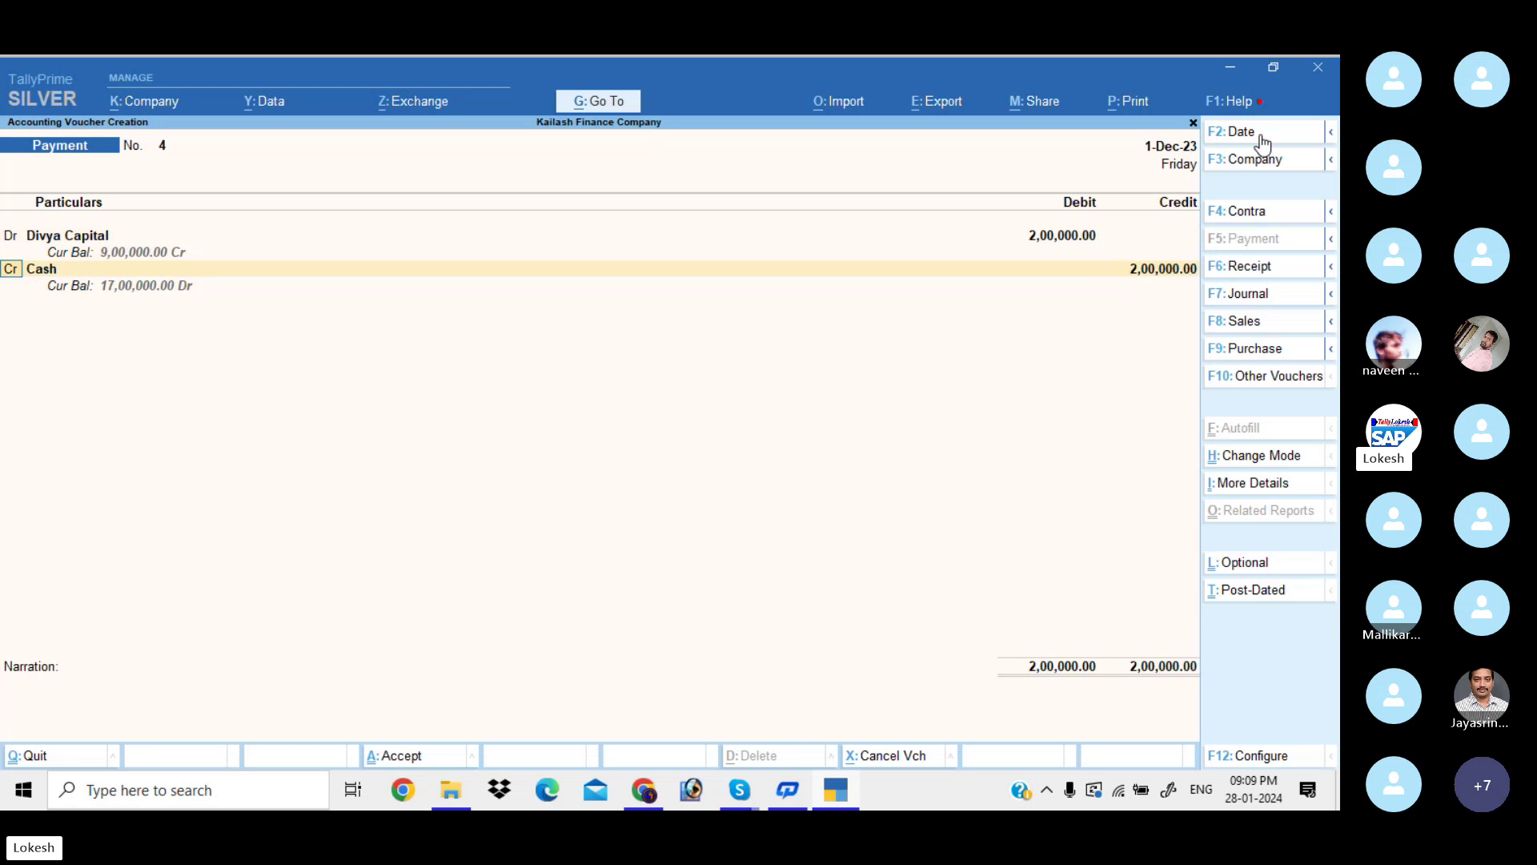
# Credit Cash with 2,00,000 in the December payment and save it without a narration
pyautogui.press('Return')
pyautogui.press('Return')
pyautogui.press('Return')
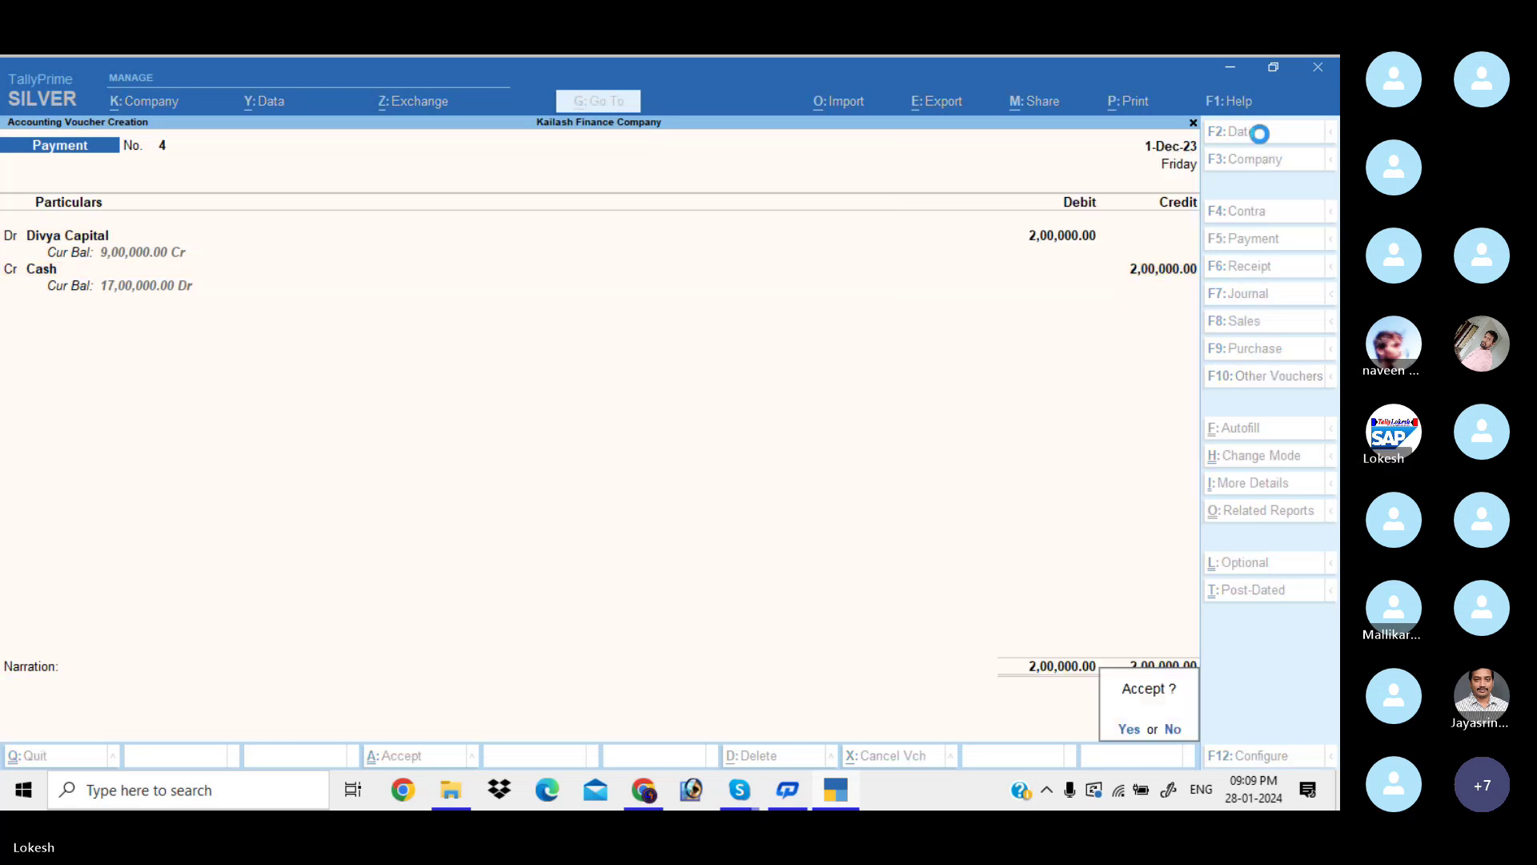
pyautogui.press('Return')
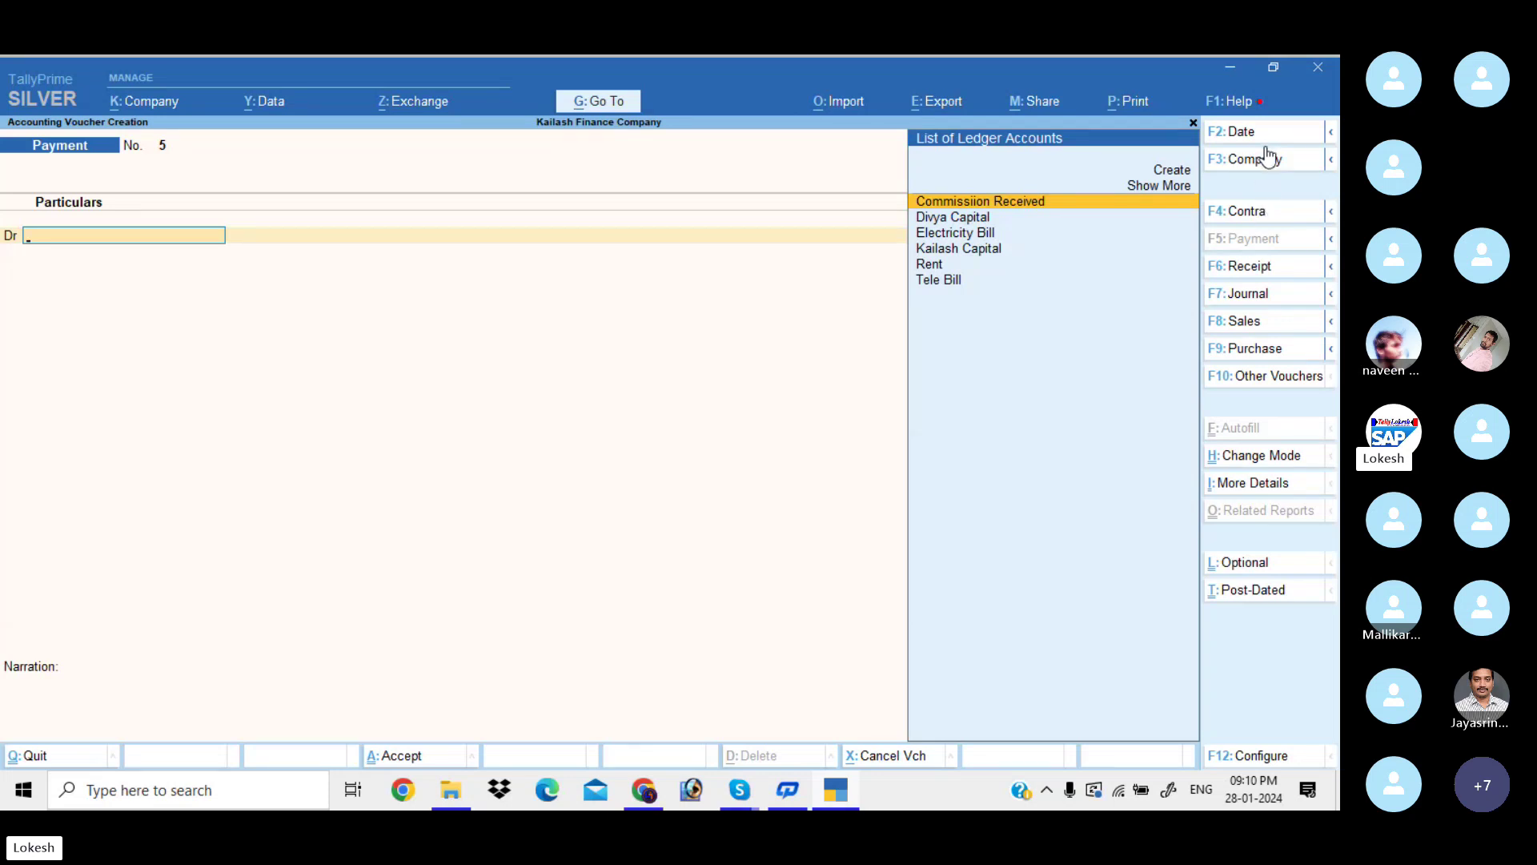
# Date the next payment voucher 31-Mar-24 and debit Divya Capital with 1,00,000
pyautogui.press('F2')
pyautogui.write('31-3')
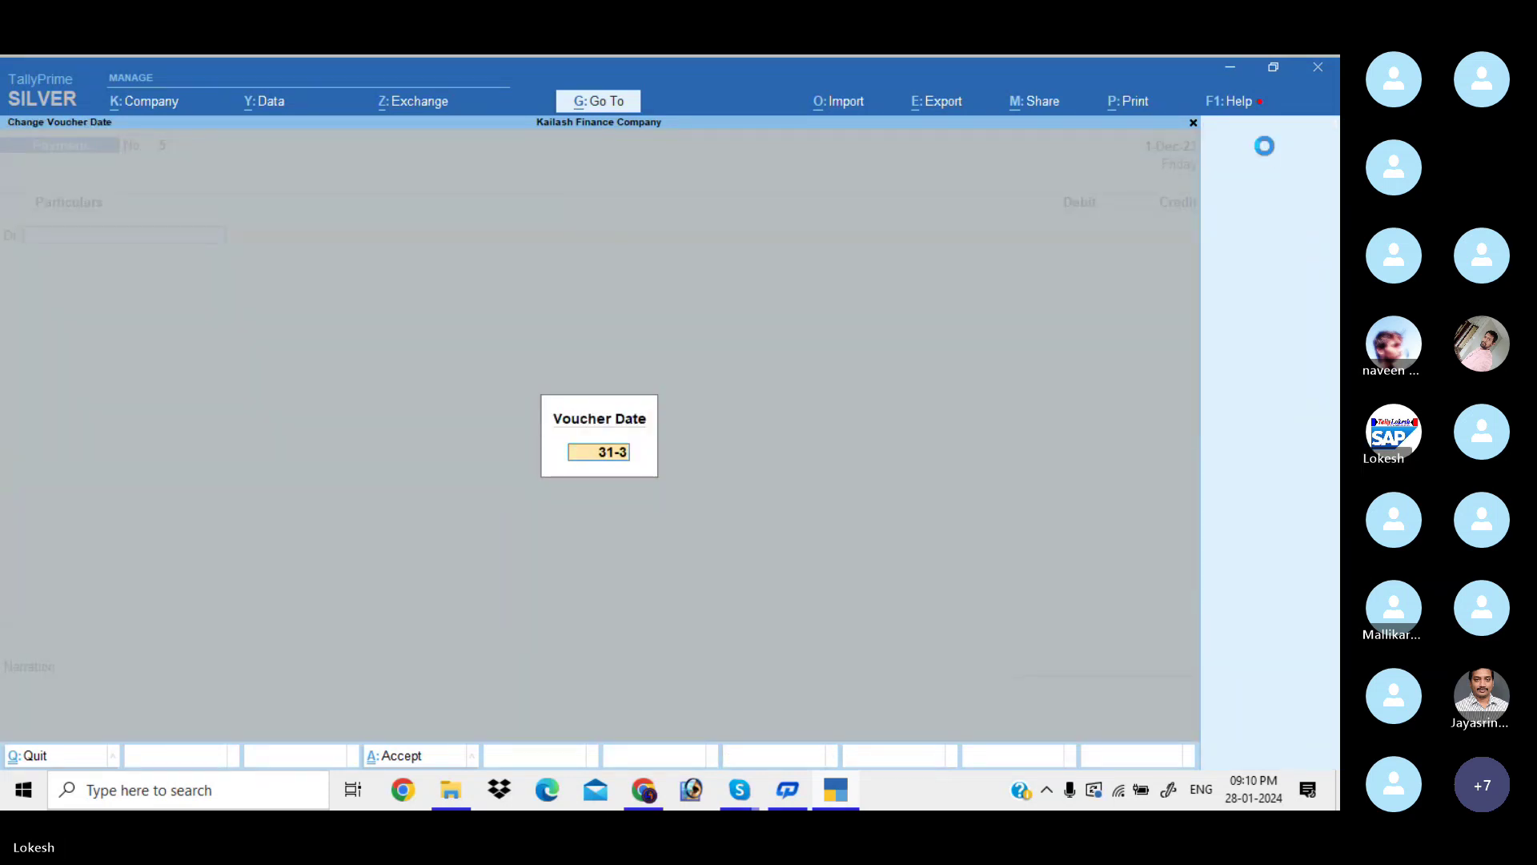
pyautogui.press('Return')
pyautogui.write('d')
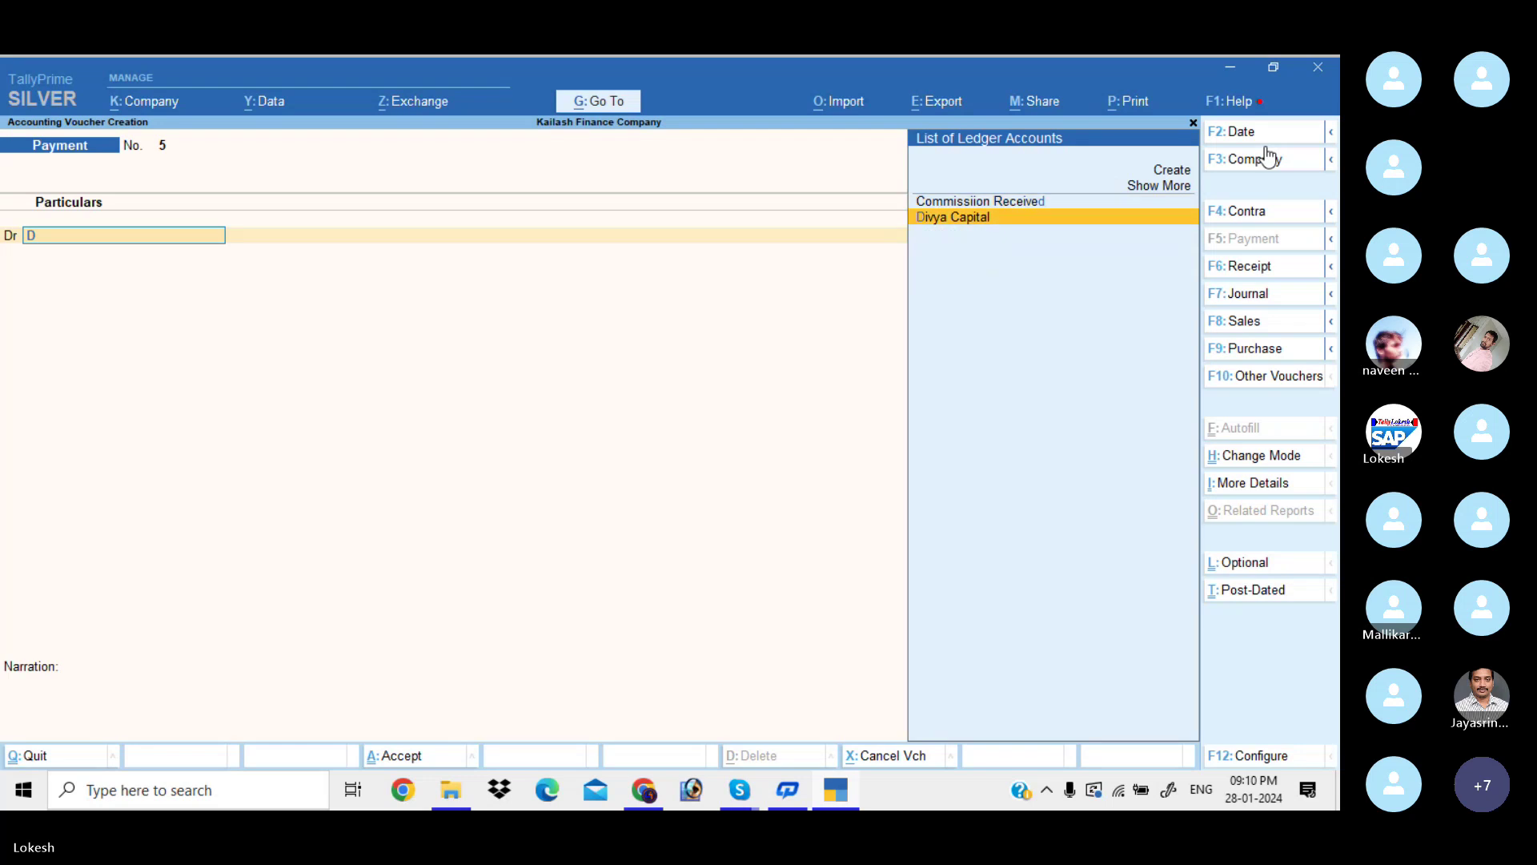
pyautogui.press('Return')
pyautogui.write('10')
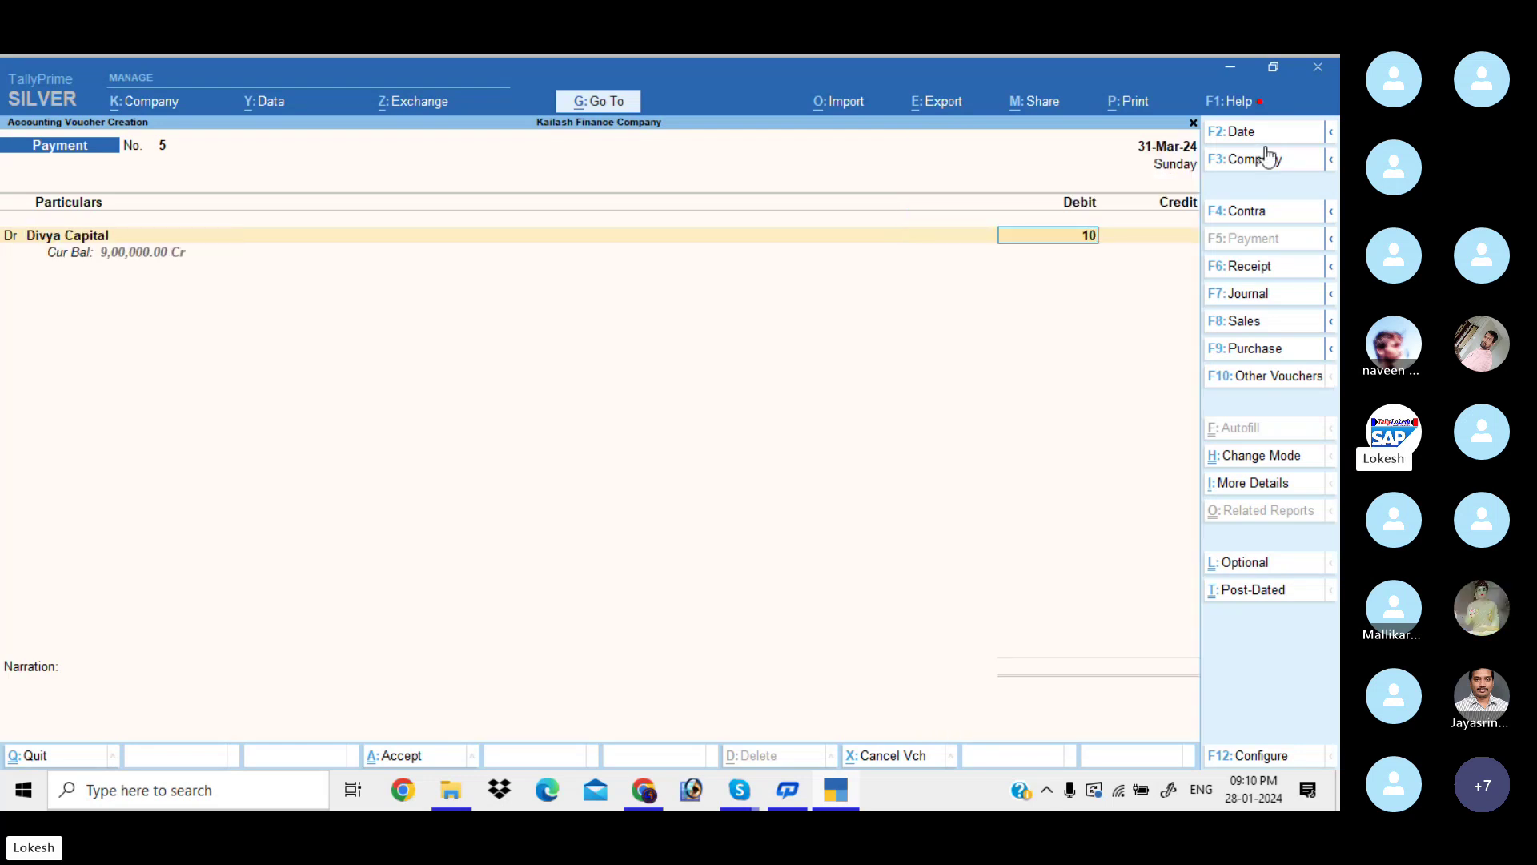
pyautogui.write('0000')
pyautogui.press('Return')
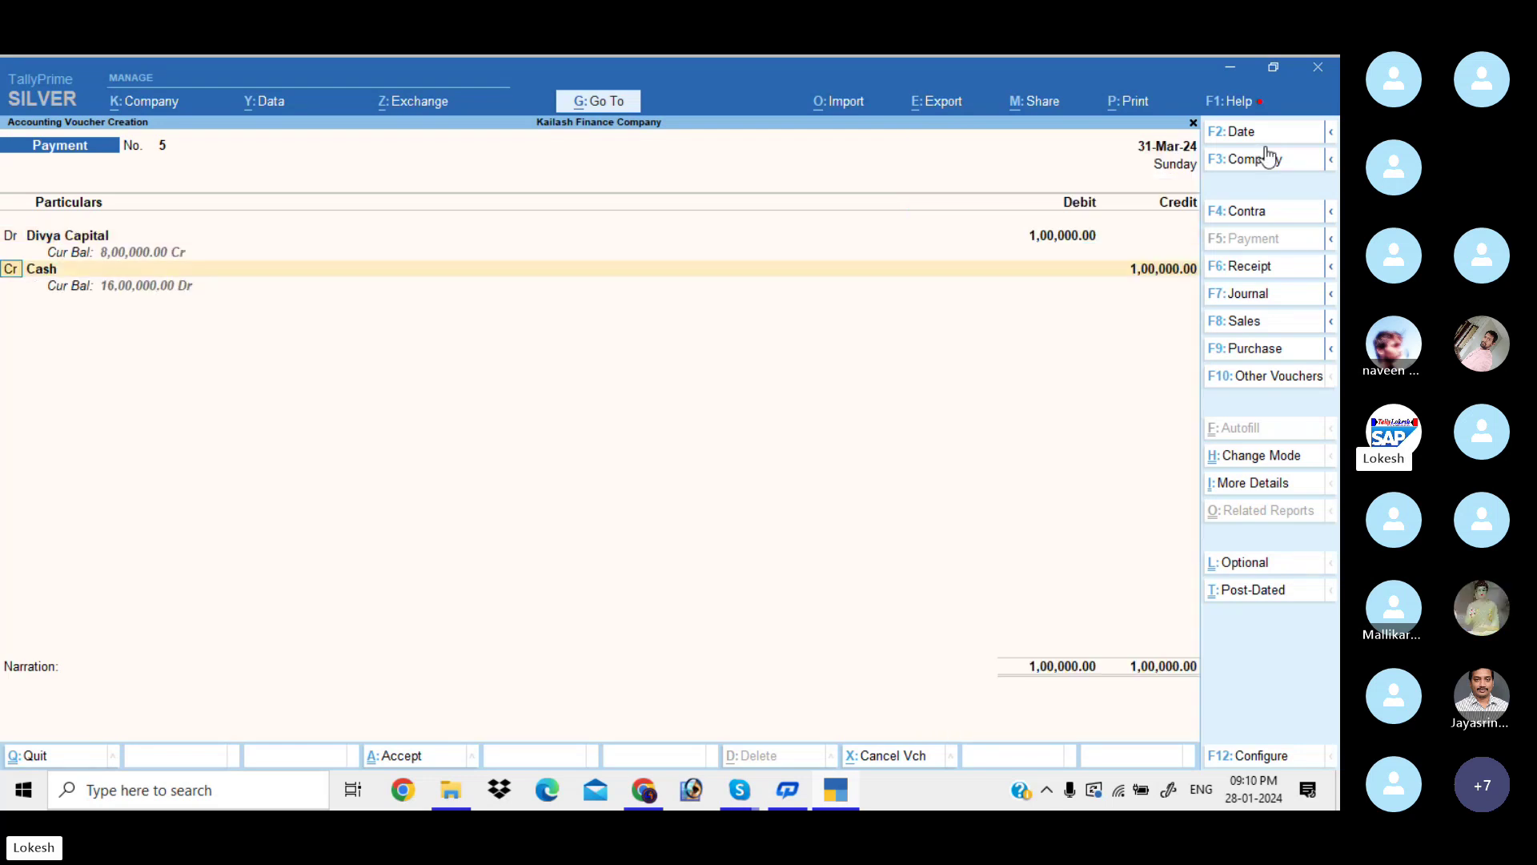
# Credit Cash with 1,00,000 in the March payment and save it without a narration
pyautogui.press('Return')
pyautogui.press('Return')
pyautogui.press('Return')
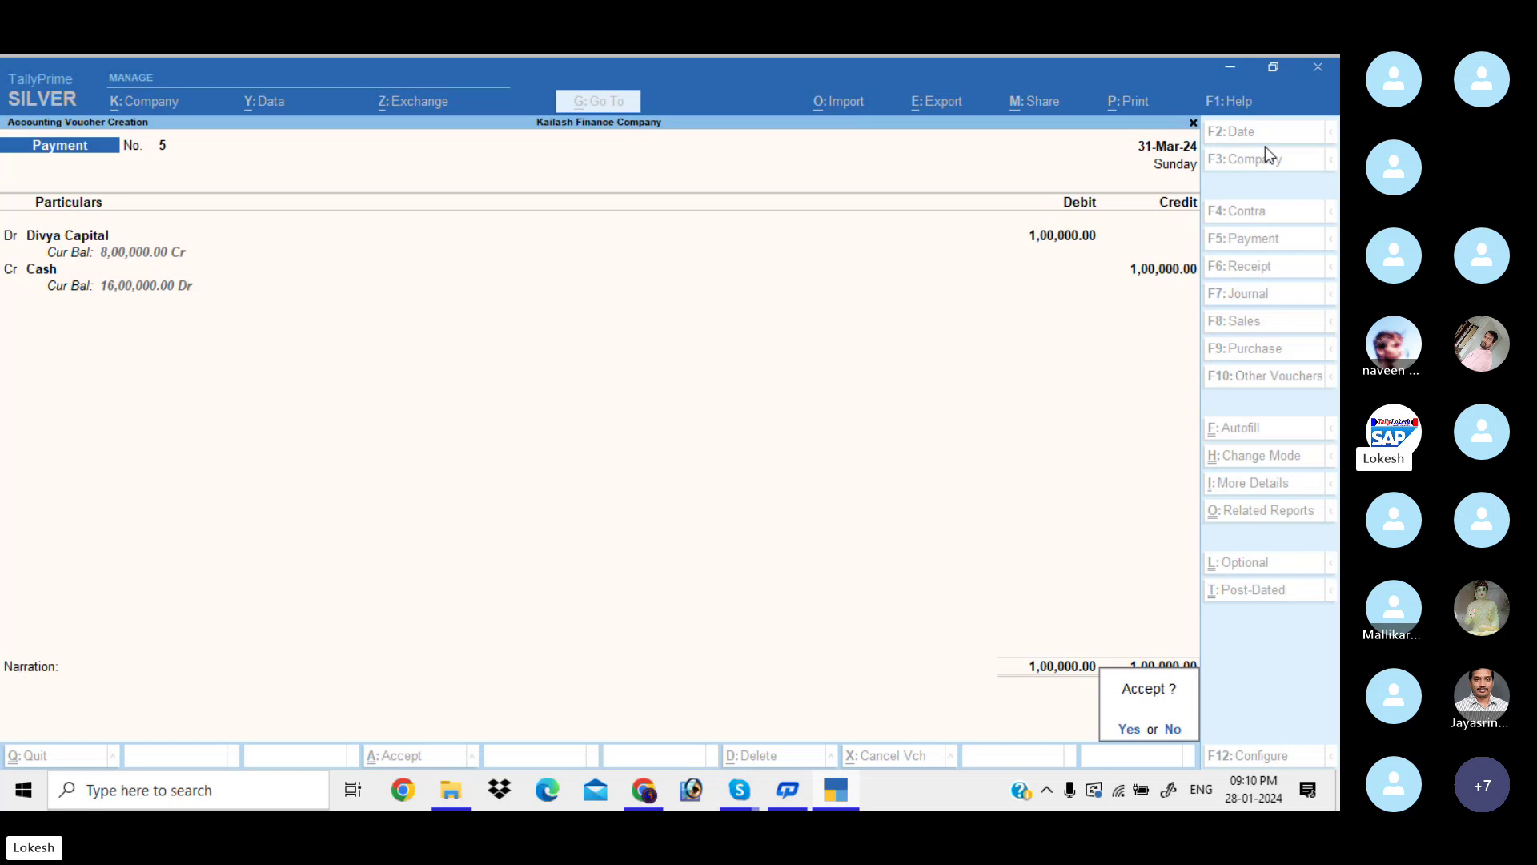
pyautogui.press('Return')
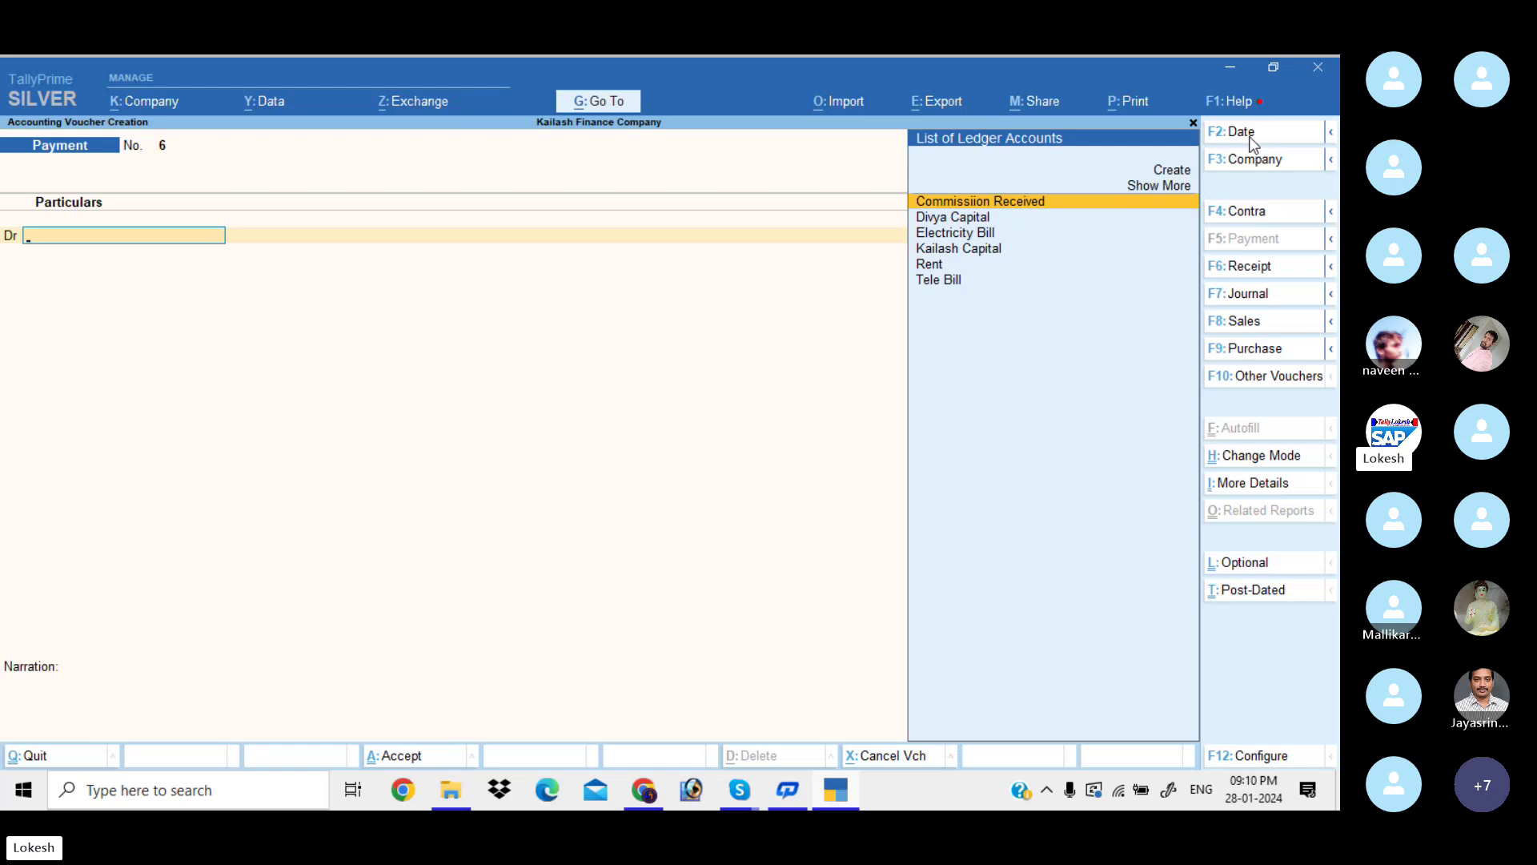
# Date the next payment voucher 1-Jan-24 and debit Rent with 25,000
pyautogui.click(1248, 137)
pyautogui.write('1-4')
pyautogui.press('Return')
pyautogui.write('Re')
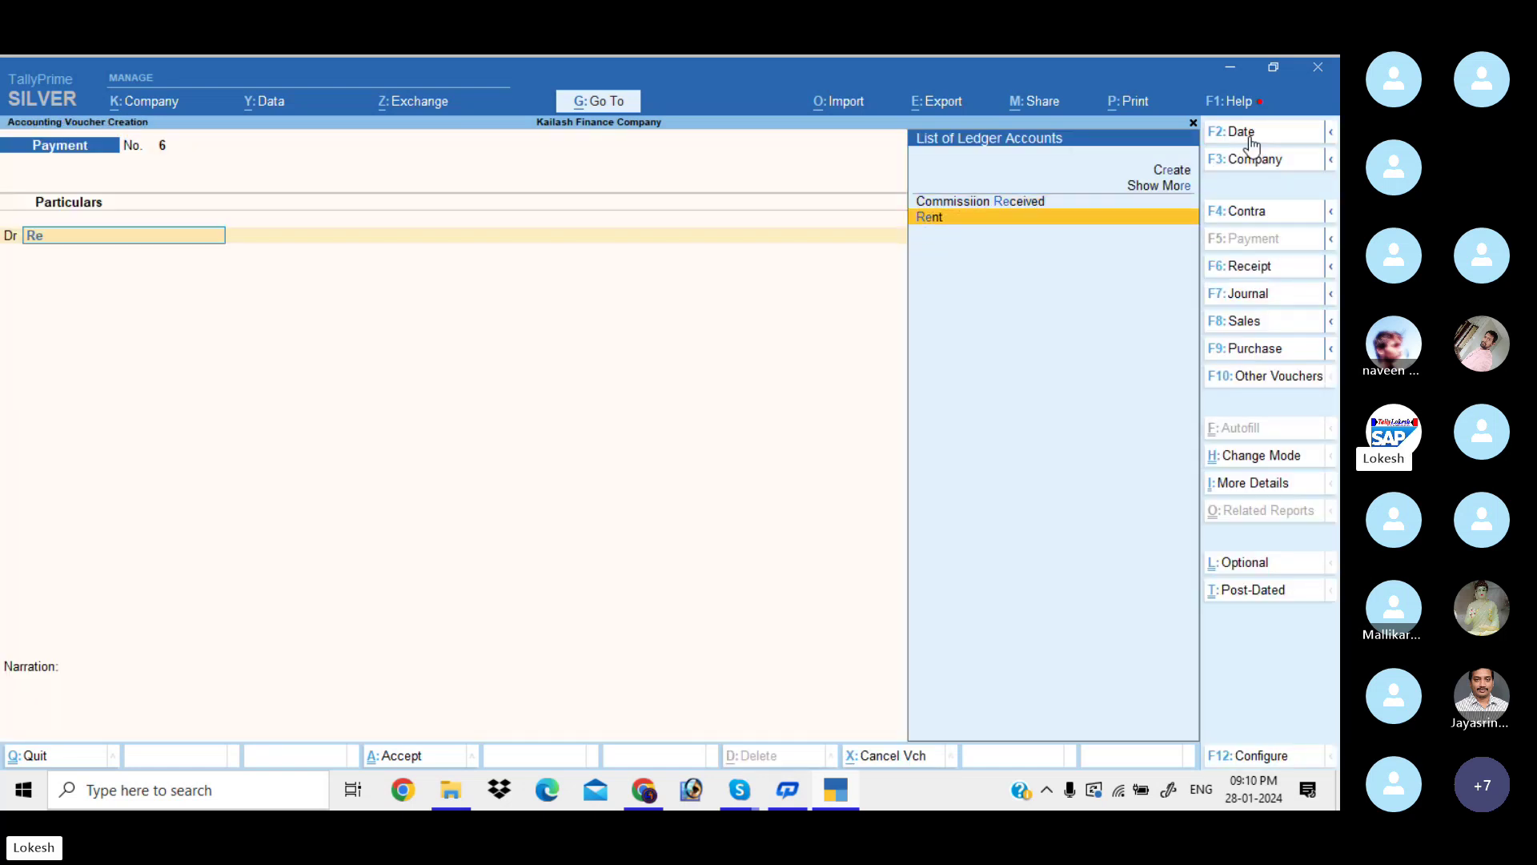
pyautogui.press('Return')
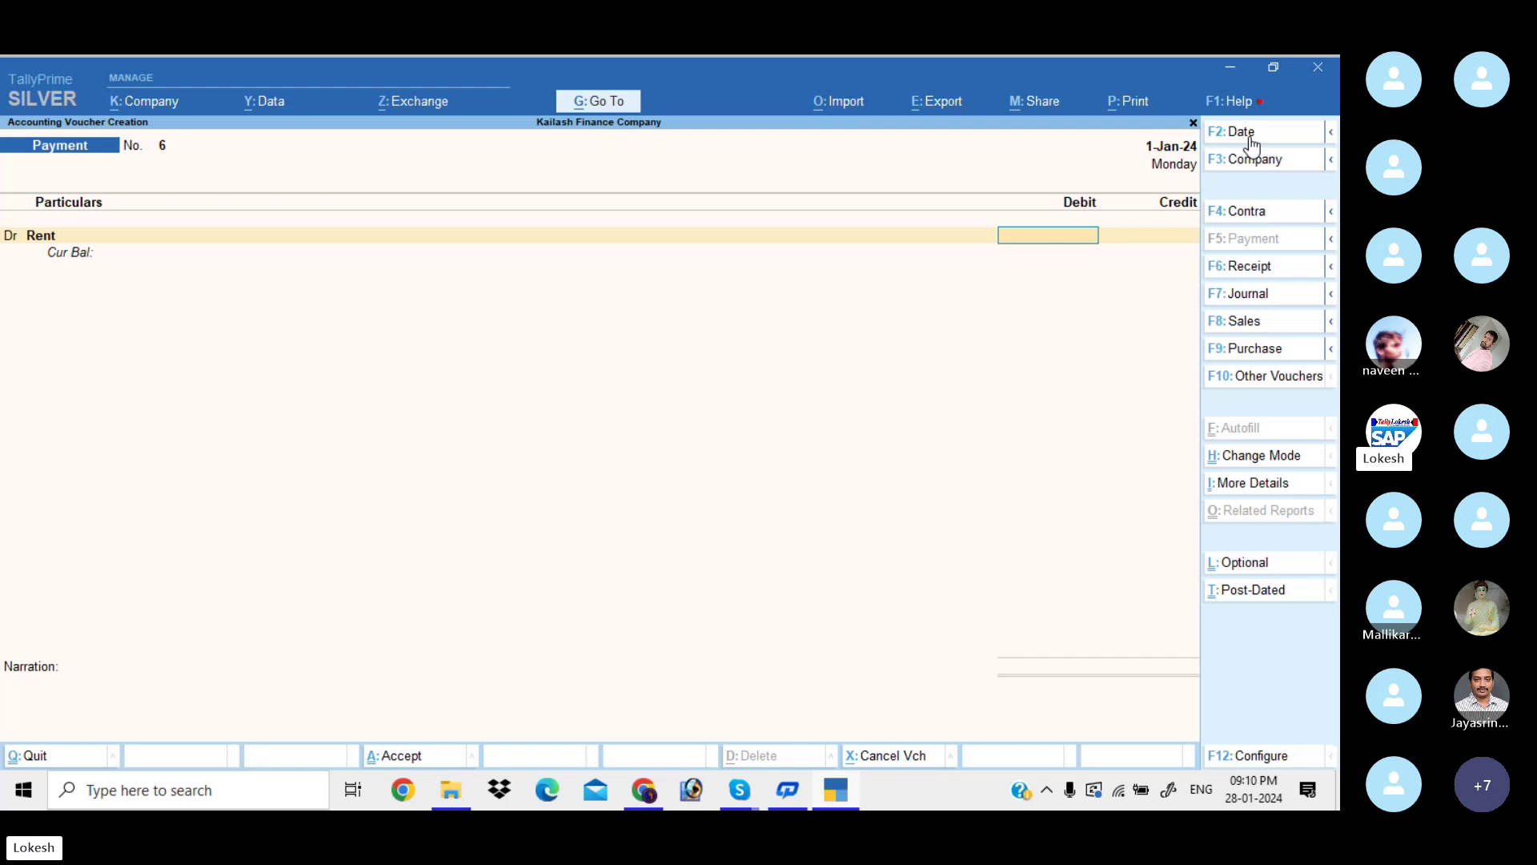
pyautogui.write('25000')
pyautogui.press('Return')
# Add a second debit line for Electricity Bill with 8,000 to the January payment
pyautogui.press('d')
pyautogui.press('Return')
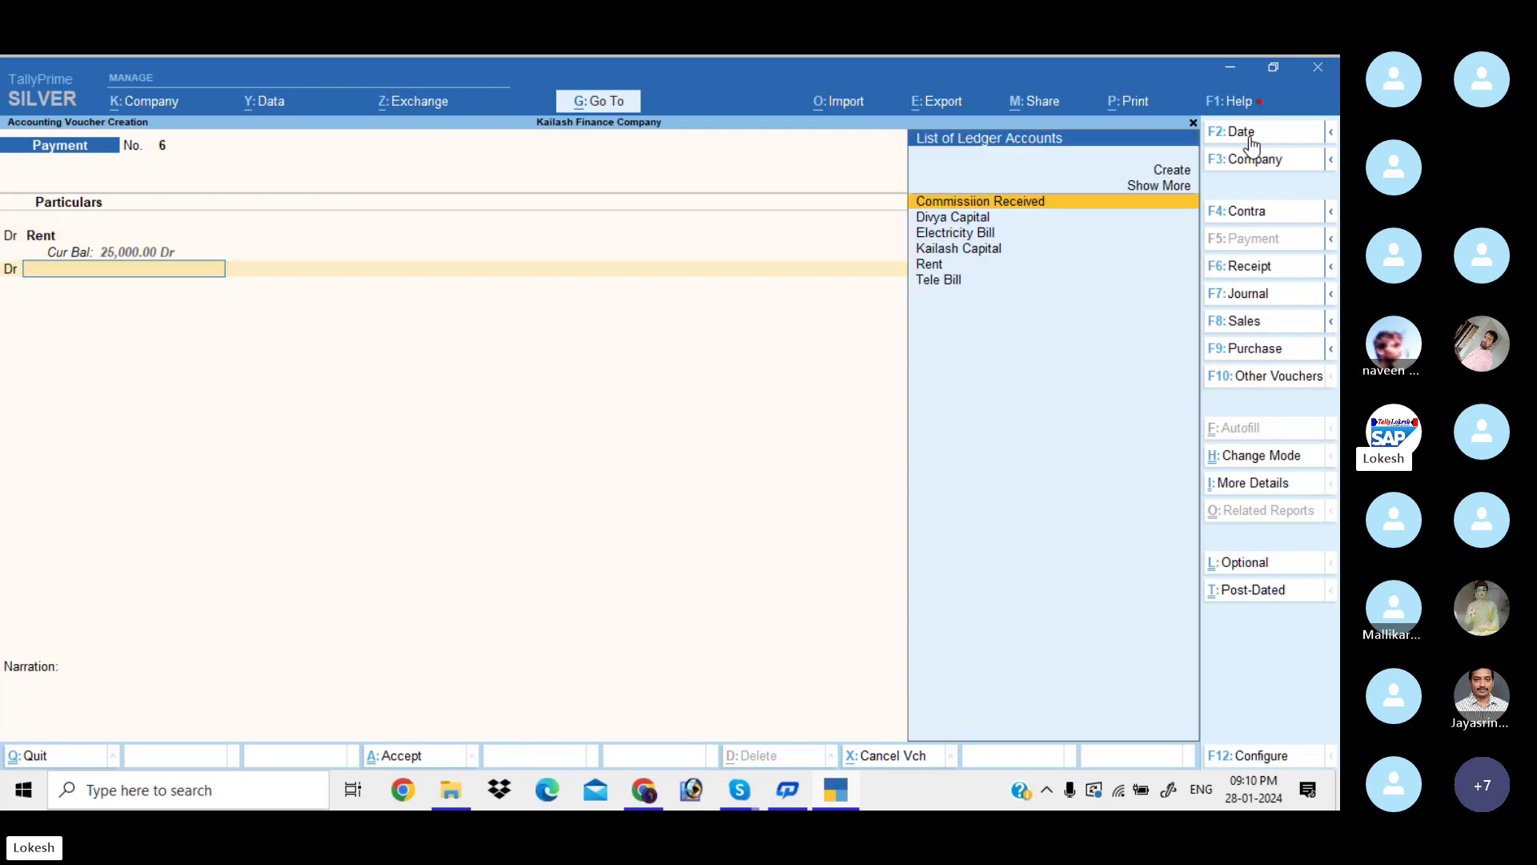
pyautogui.write('el')
pyautogui.press('Return')
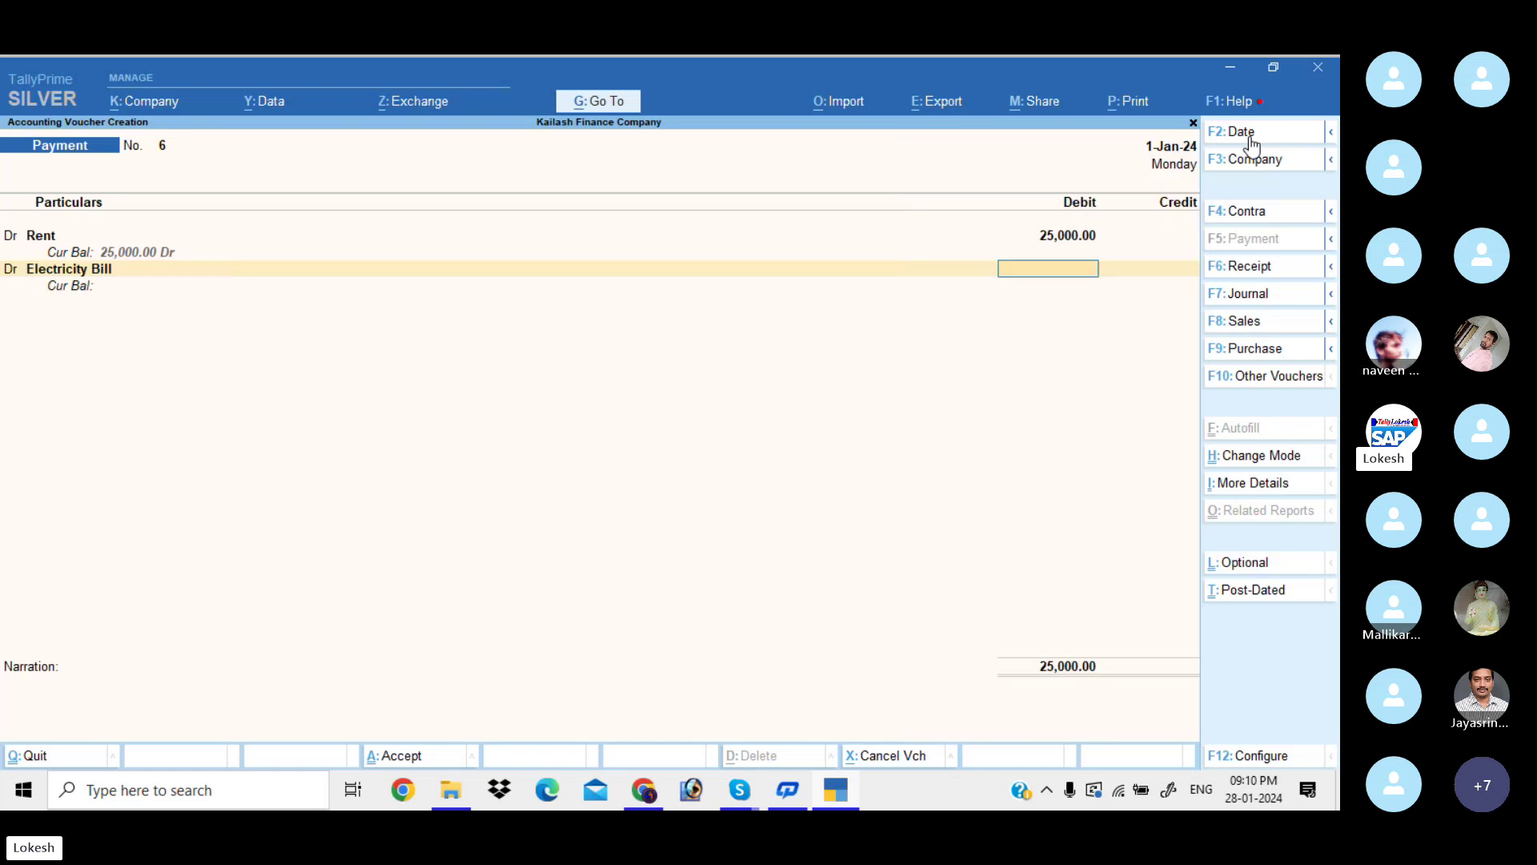
pyautogui.write('8000')
pyautogui.press('Return')
# Add a third debit line for Tele Bill with 5,000 to the January payment
pyautogui.press('Return')
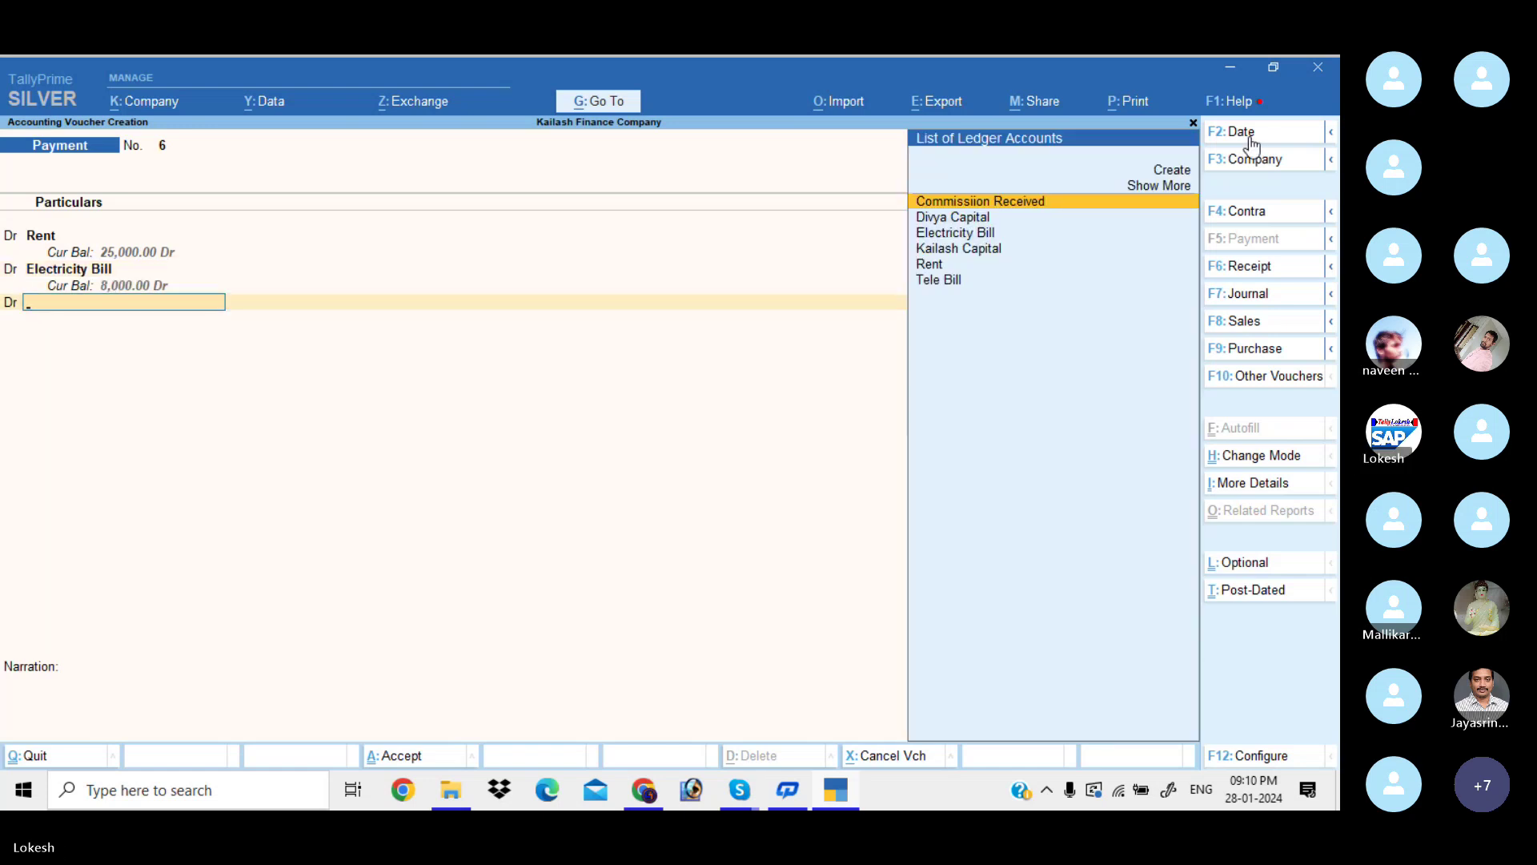
pyautogui.write('Te')
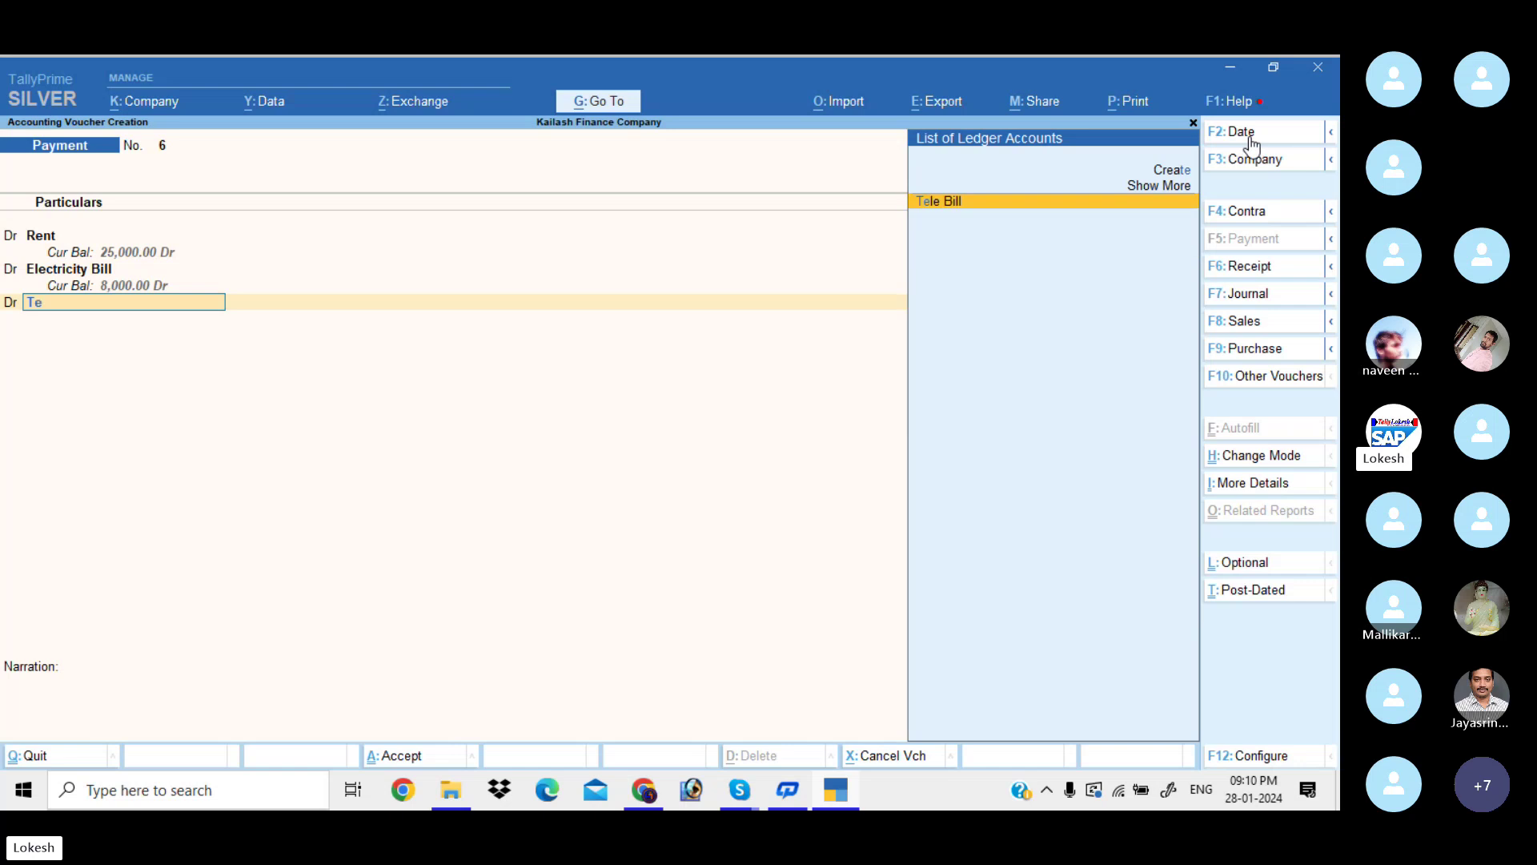
pyautogui.press('Return')
pyautogui.write('5000')
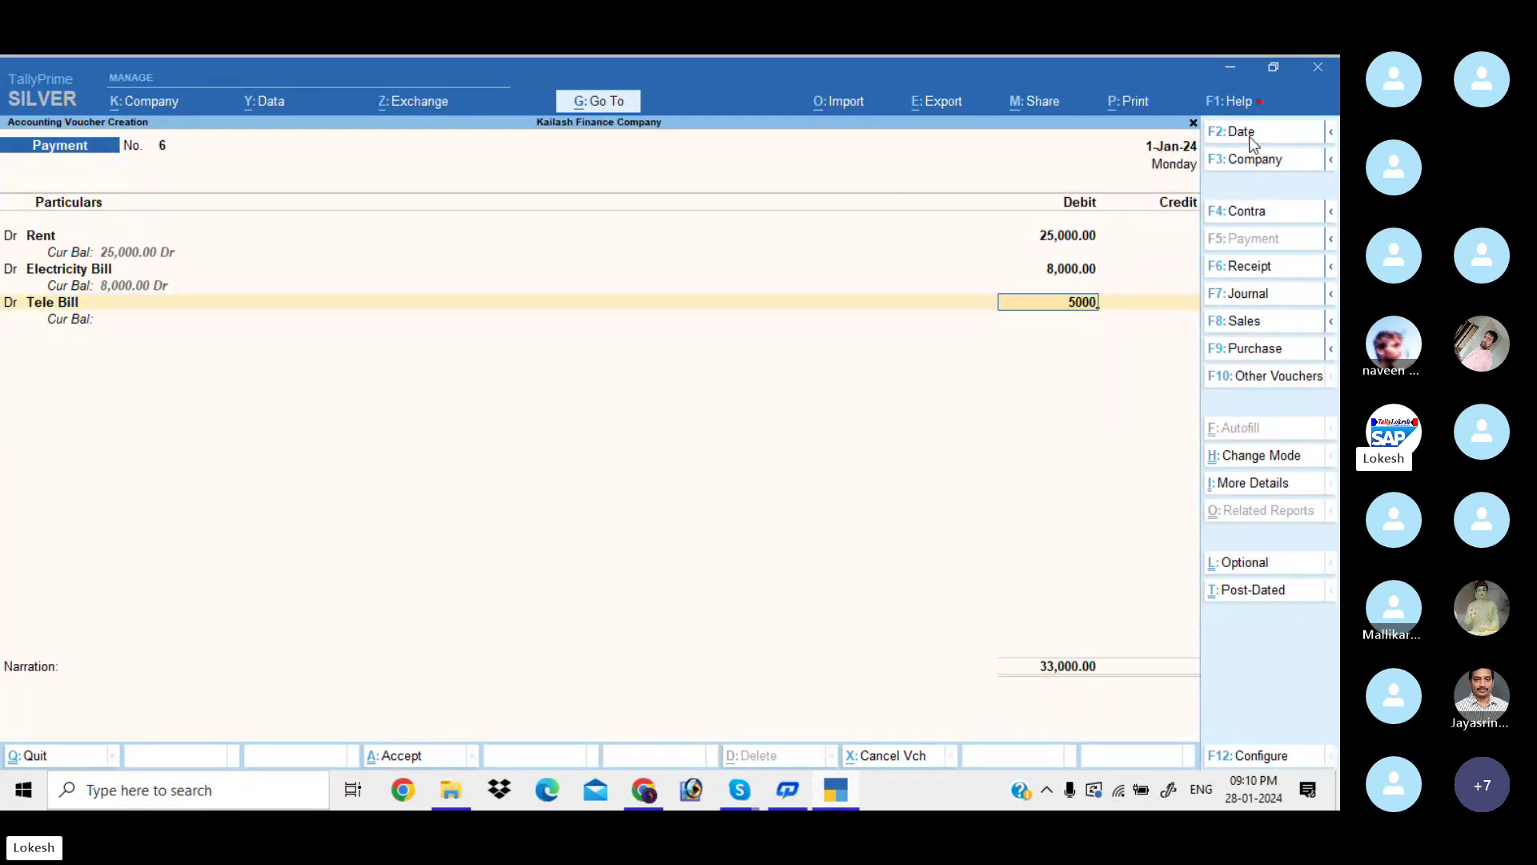
pyautogui.press('Return')
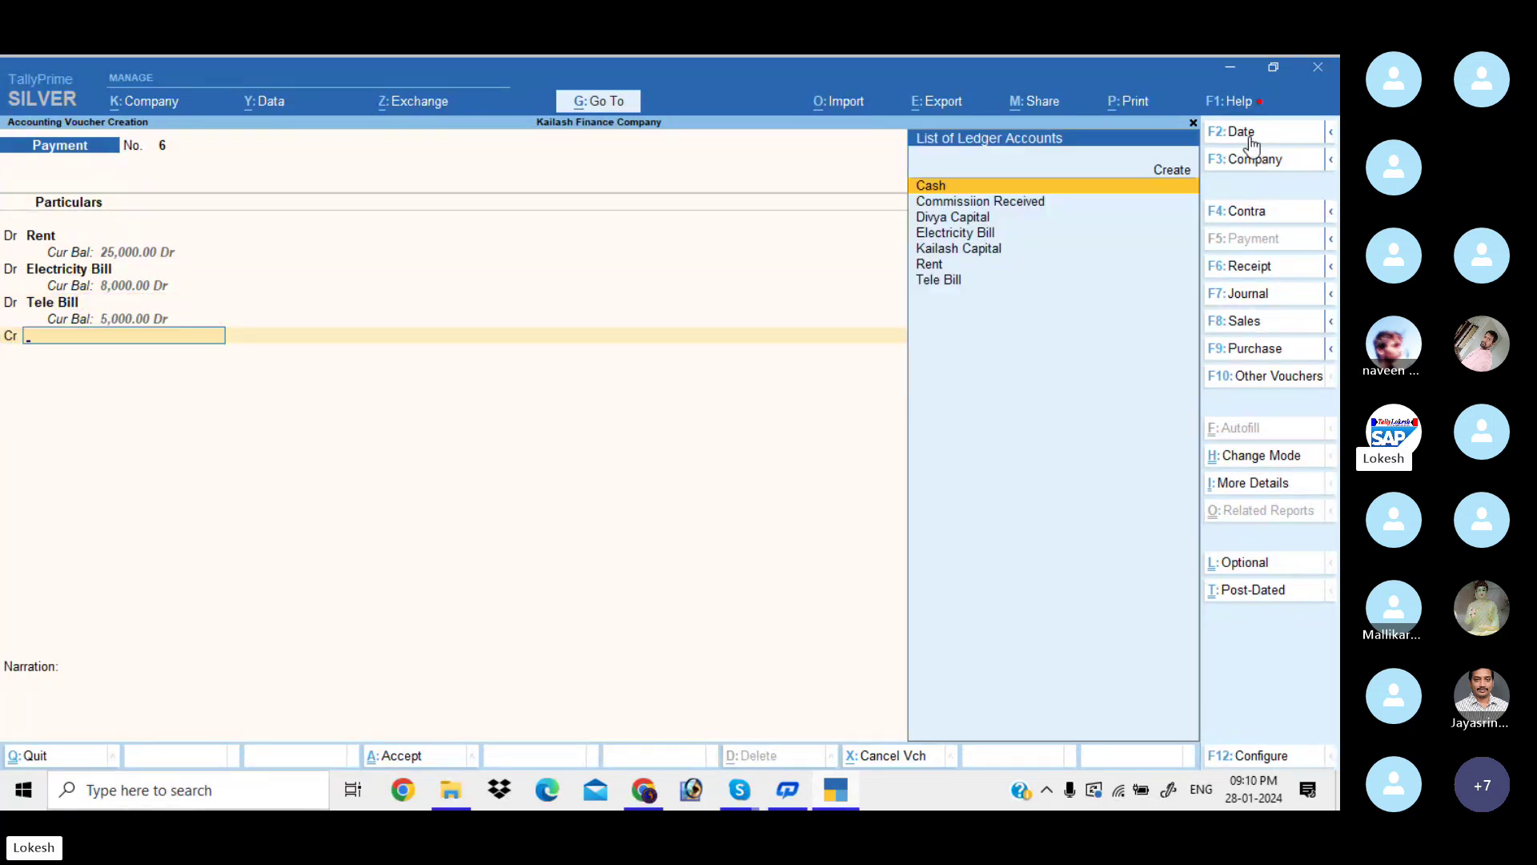
# Credit Cash with 38,000 in the January expense payment and save it without a narration
pyautogui.press('Return')
pyautogui.press('Return')
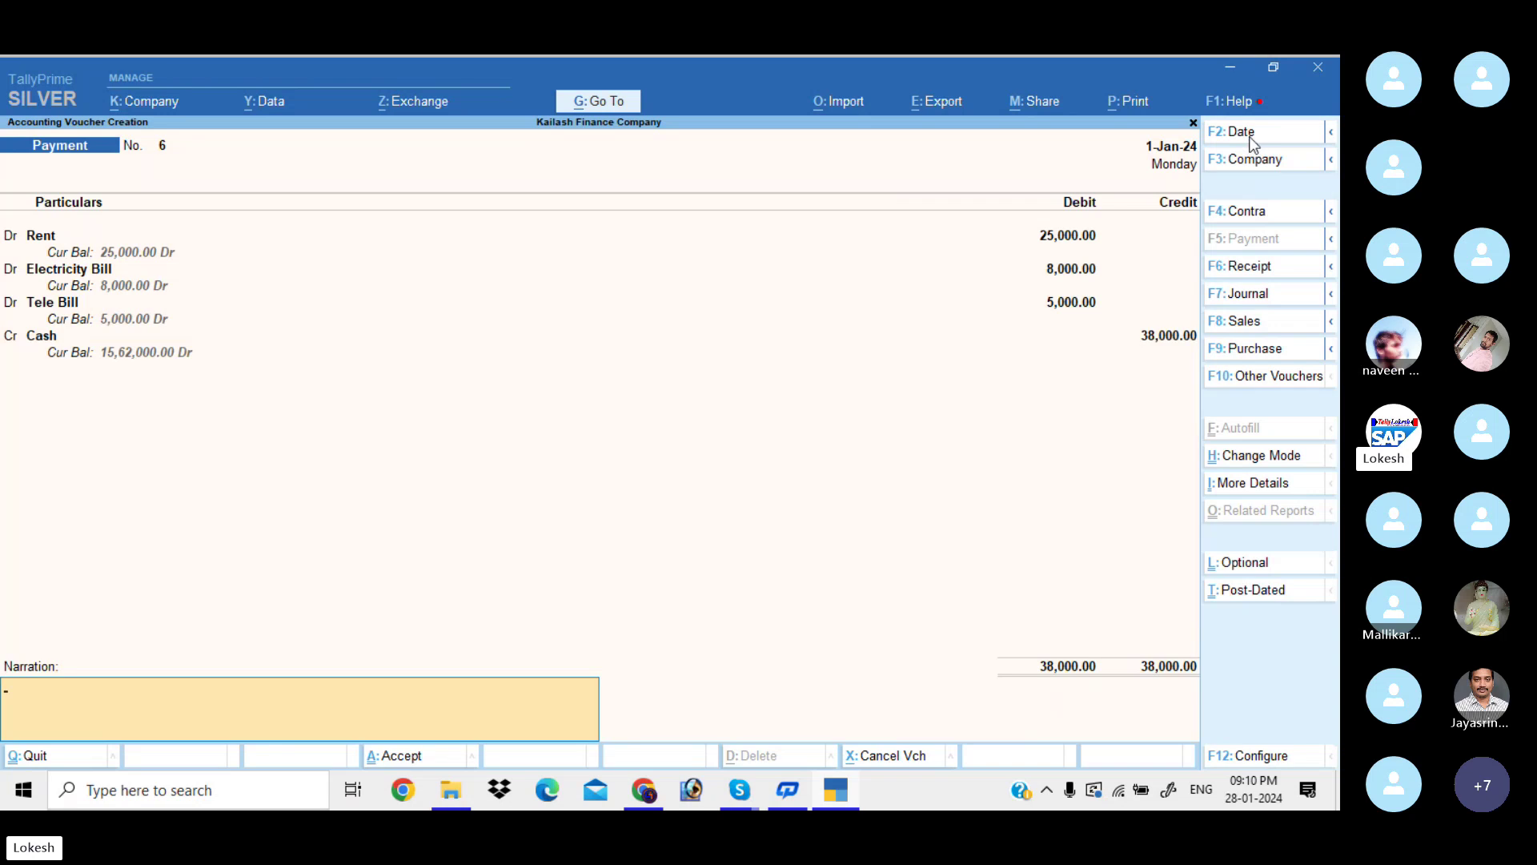
pyautogui.press('Return')
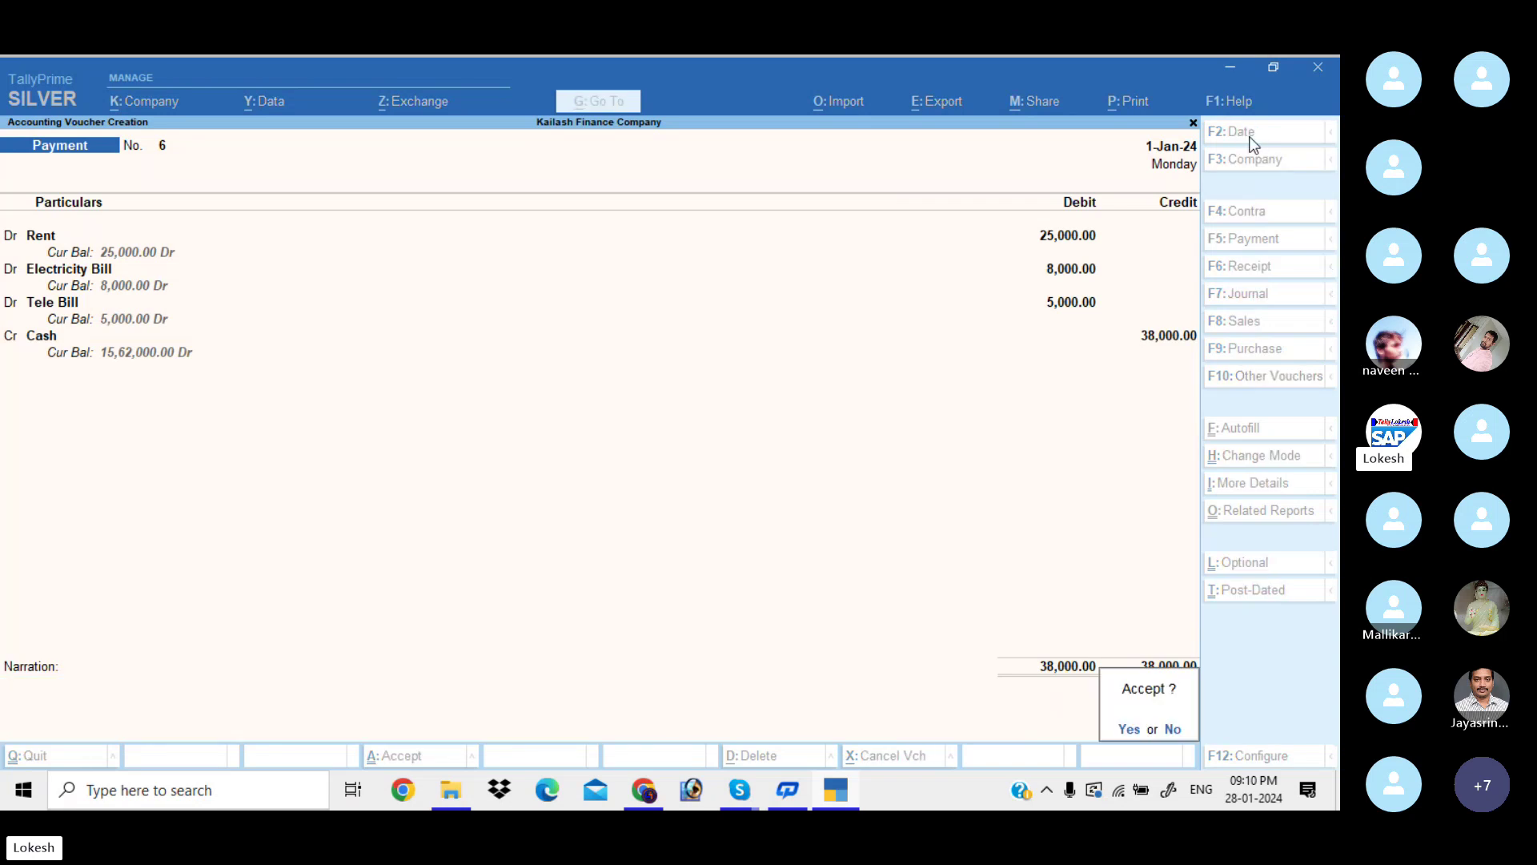
pyautogui.press('Return')
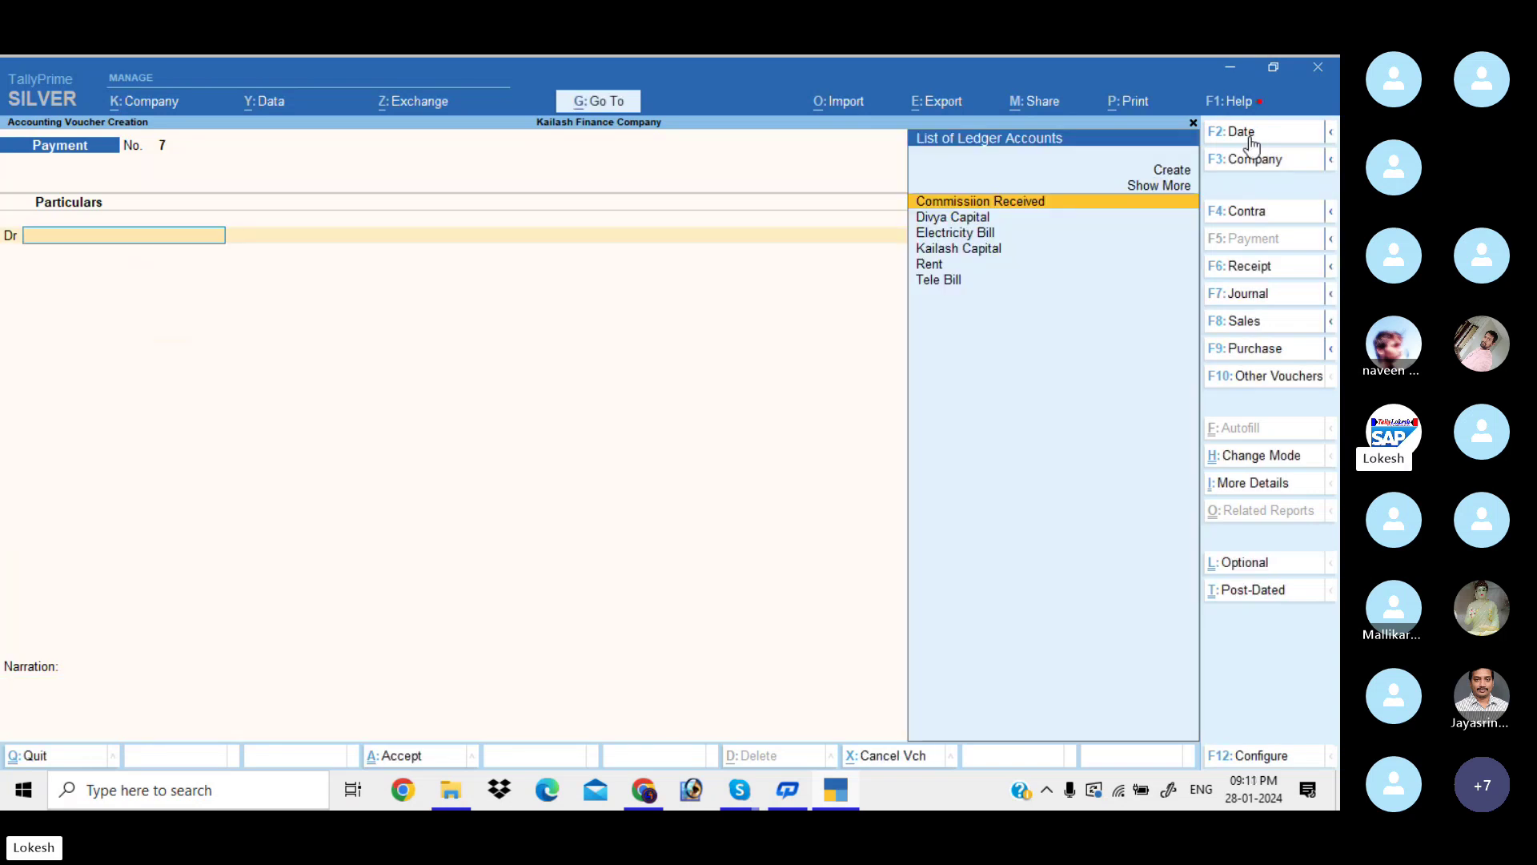
# Start a receipt voucher dated 1-Feb-24 and credit Commissiion Received with 45,000
pyautogui.click(1269, 266)
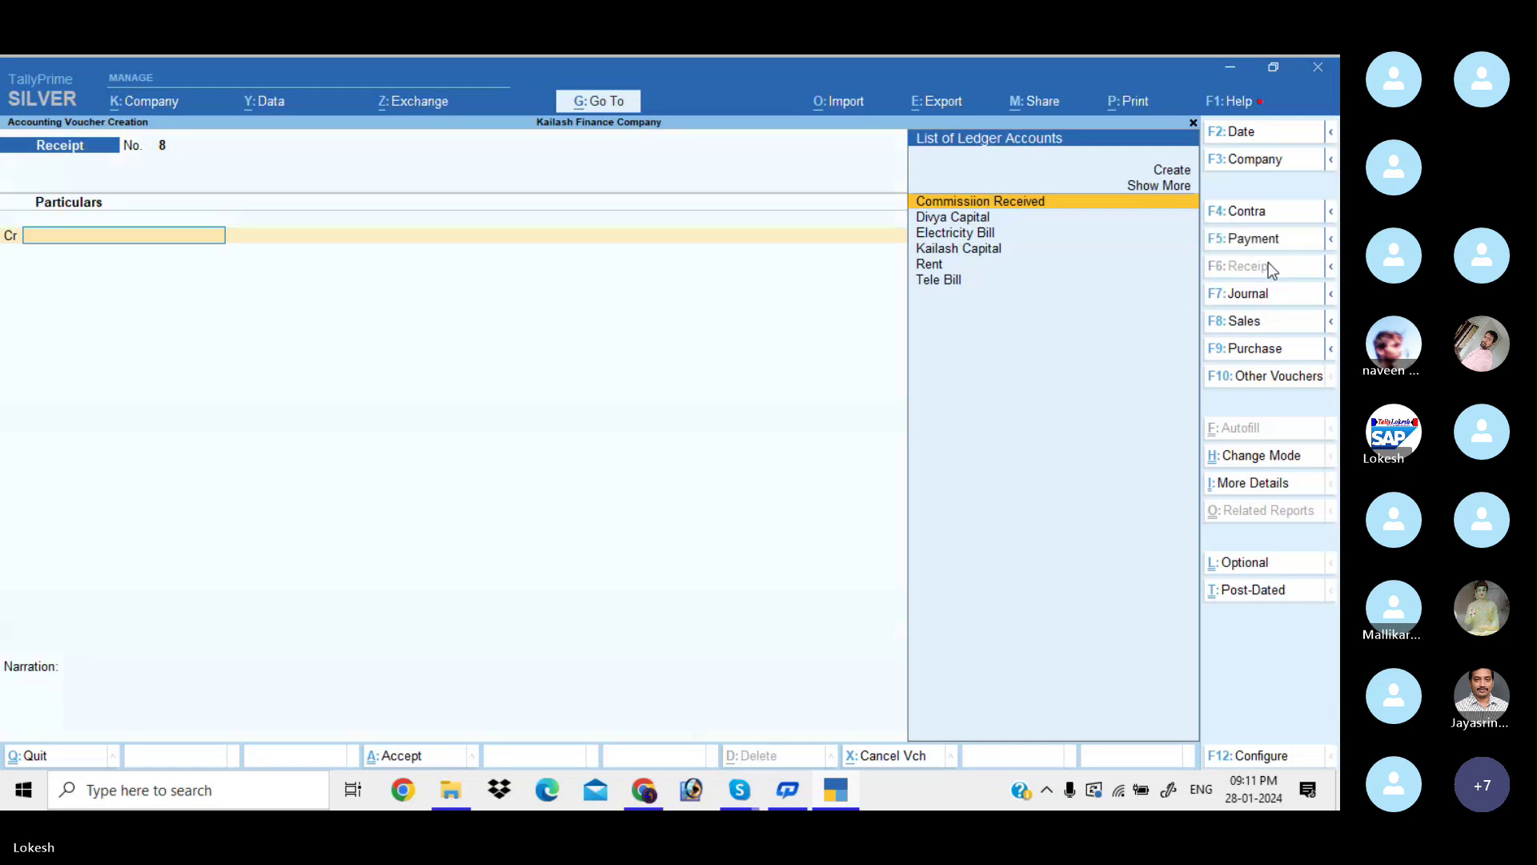
pyautogui.click(1265, 131)
pyautogui.write('1-')
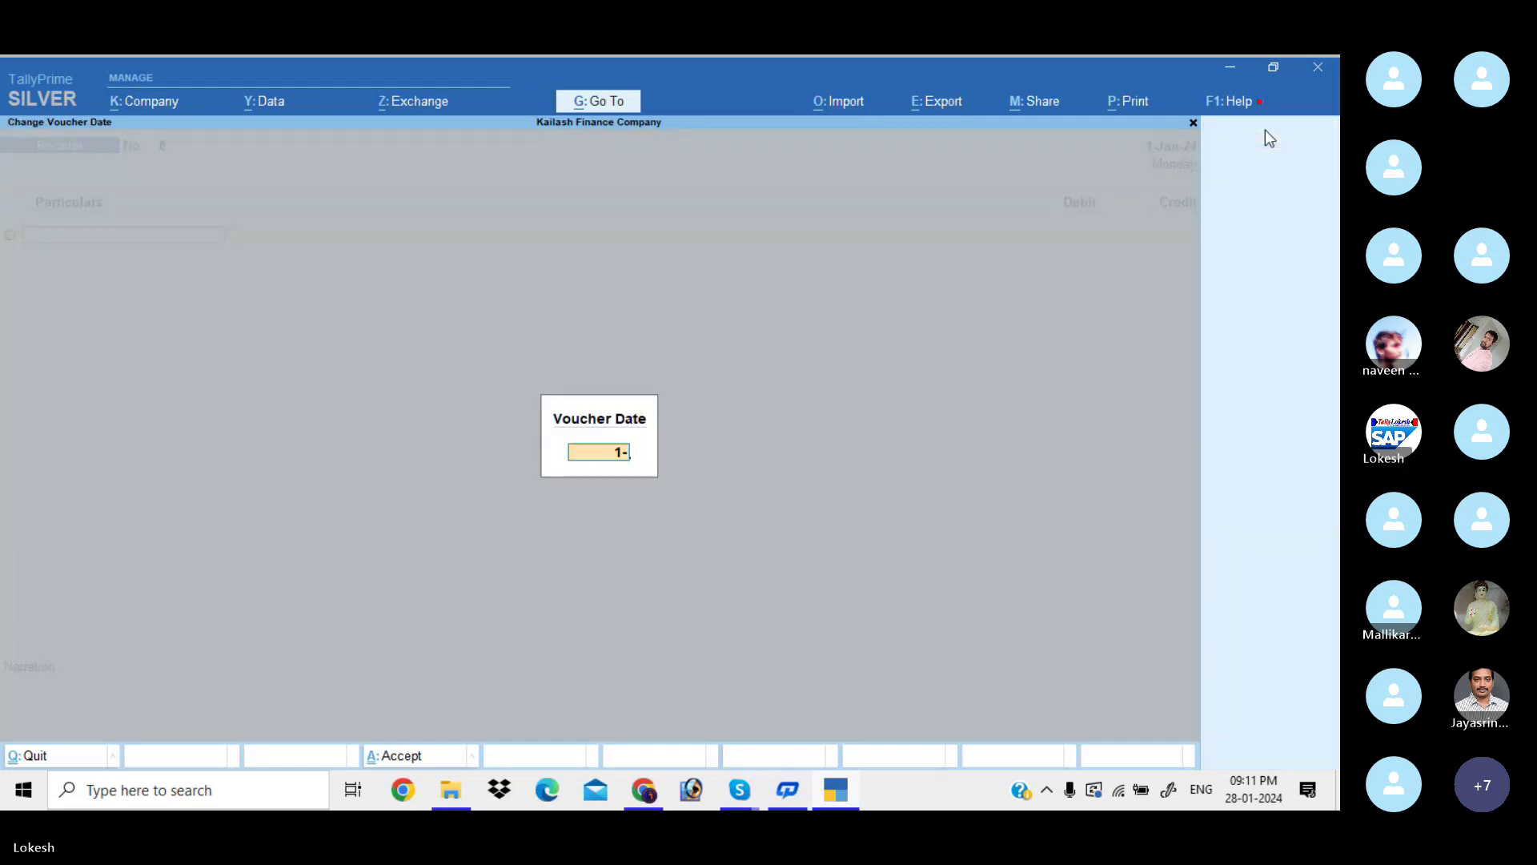
pyautogui.write('4')
pyautogui.press('Return')
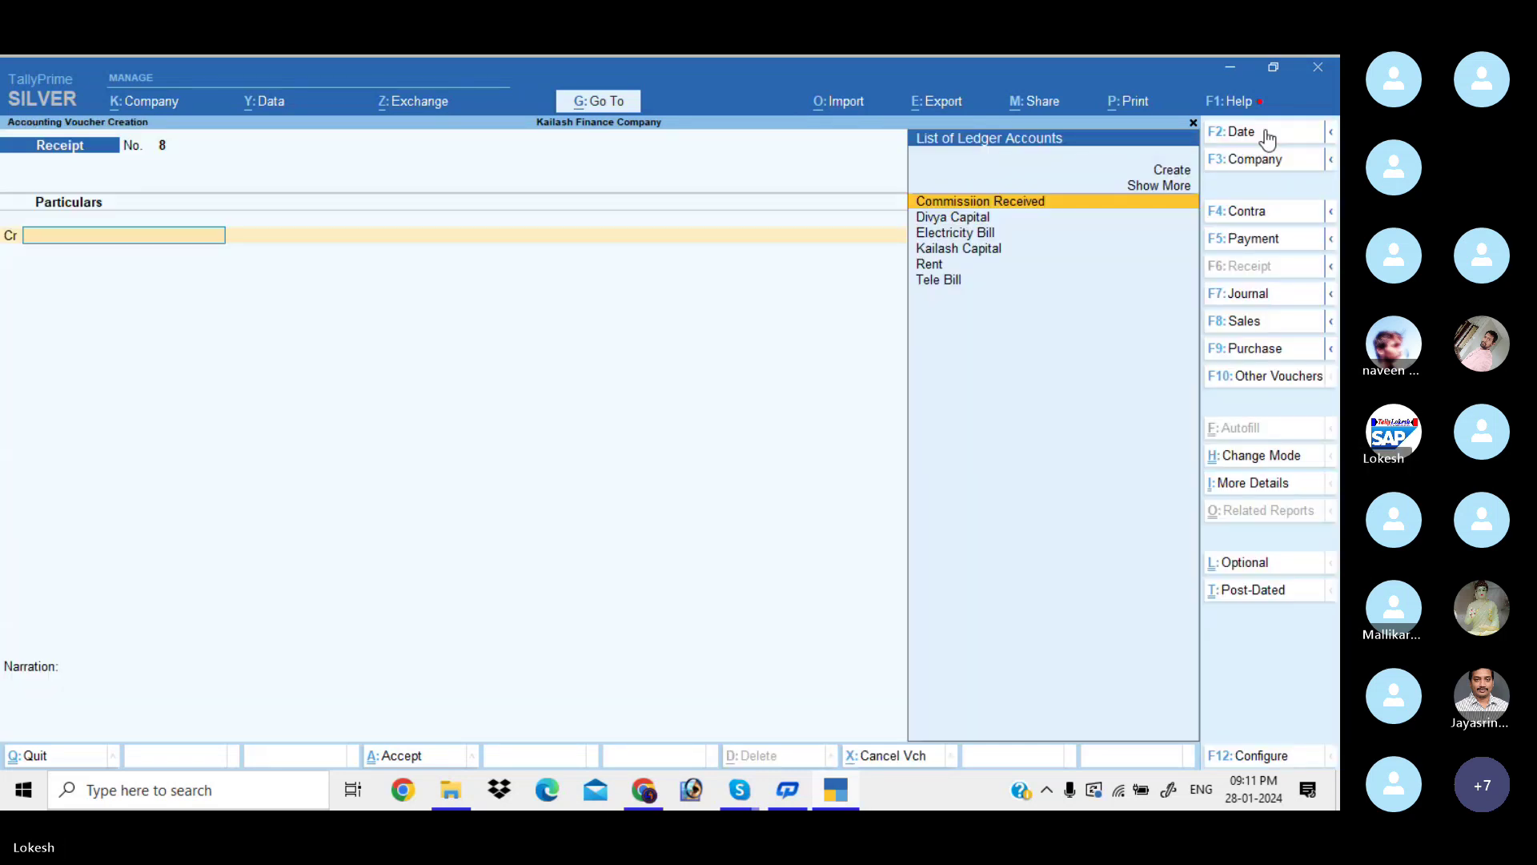
pyautogui.write('c')
pyautogui.press('Return')
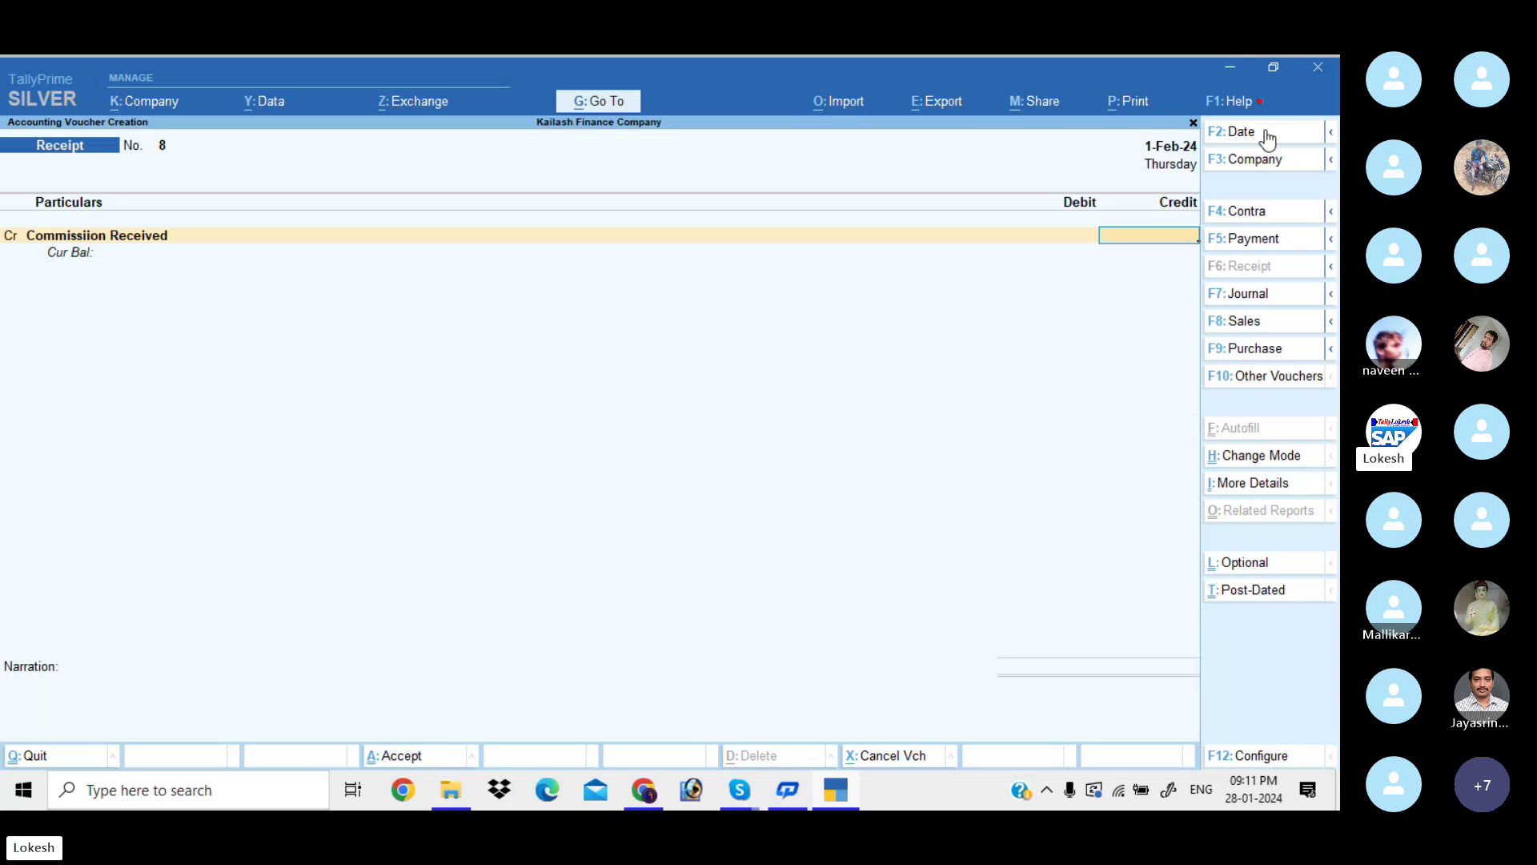
pyautogui.write('45000')
pyautogui.press('Return')
# Debit Cash with 45,000 in the February receipt and save it without a narration
pyautogui.press('Return')
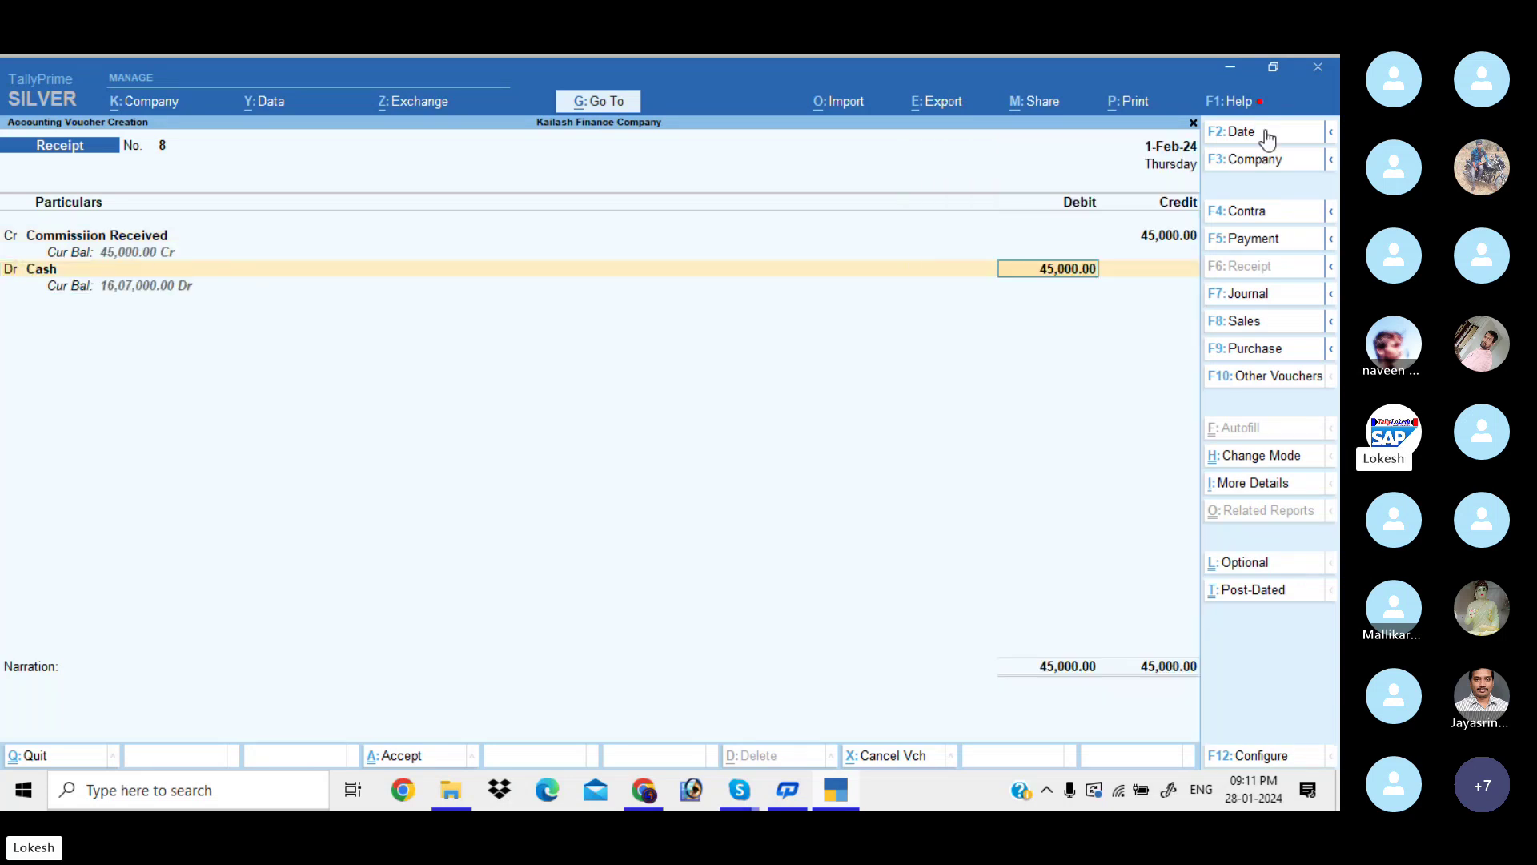
pyautogui.press('Return')
pyautogui.press('Return')
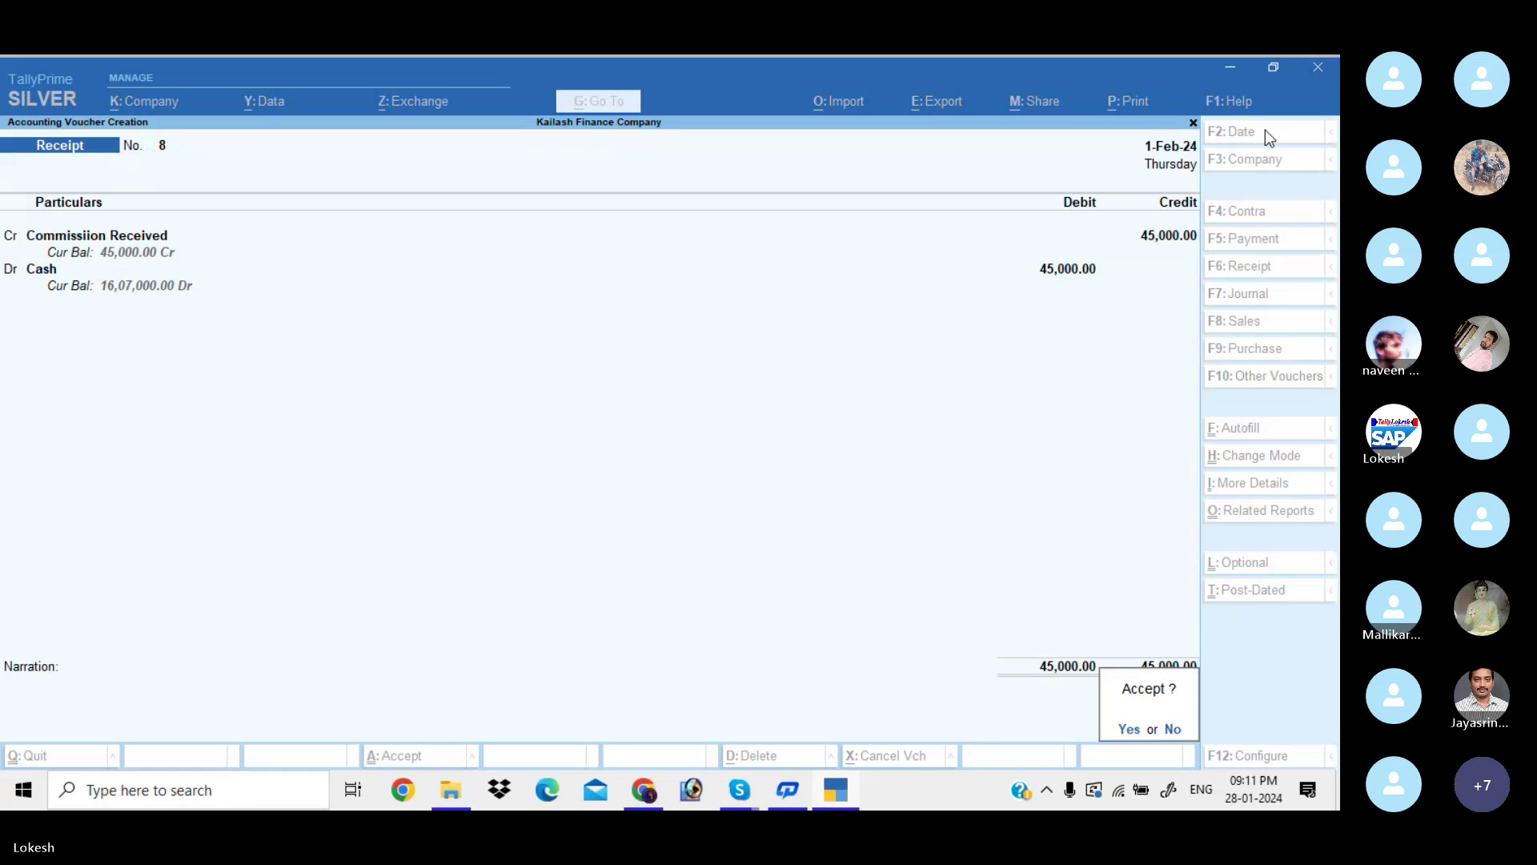
pyautogui.press('Return')
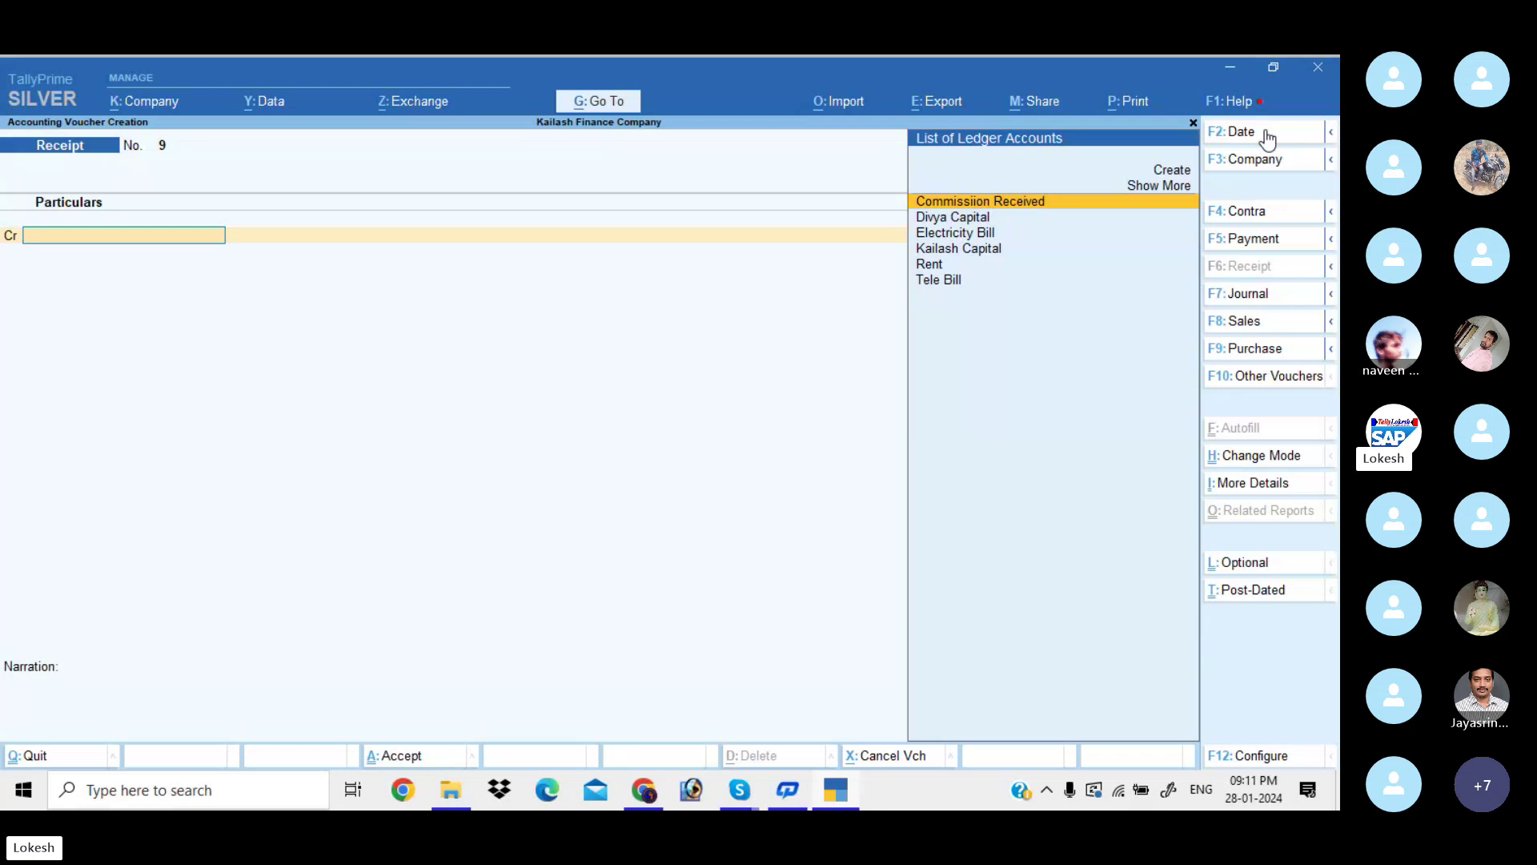
# Leave voucher entry and open the Profit & Loss A/c in detailed view
pyautogui.press('Escape')
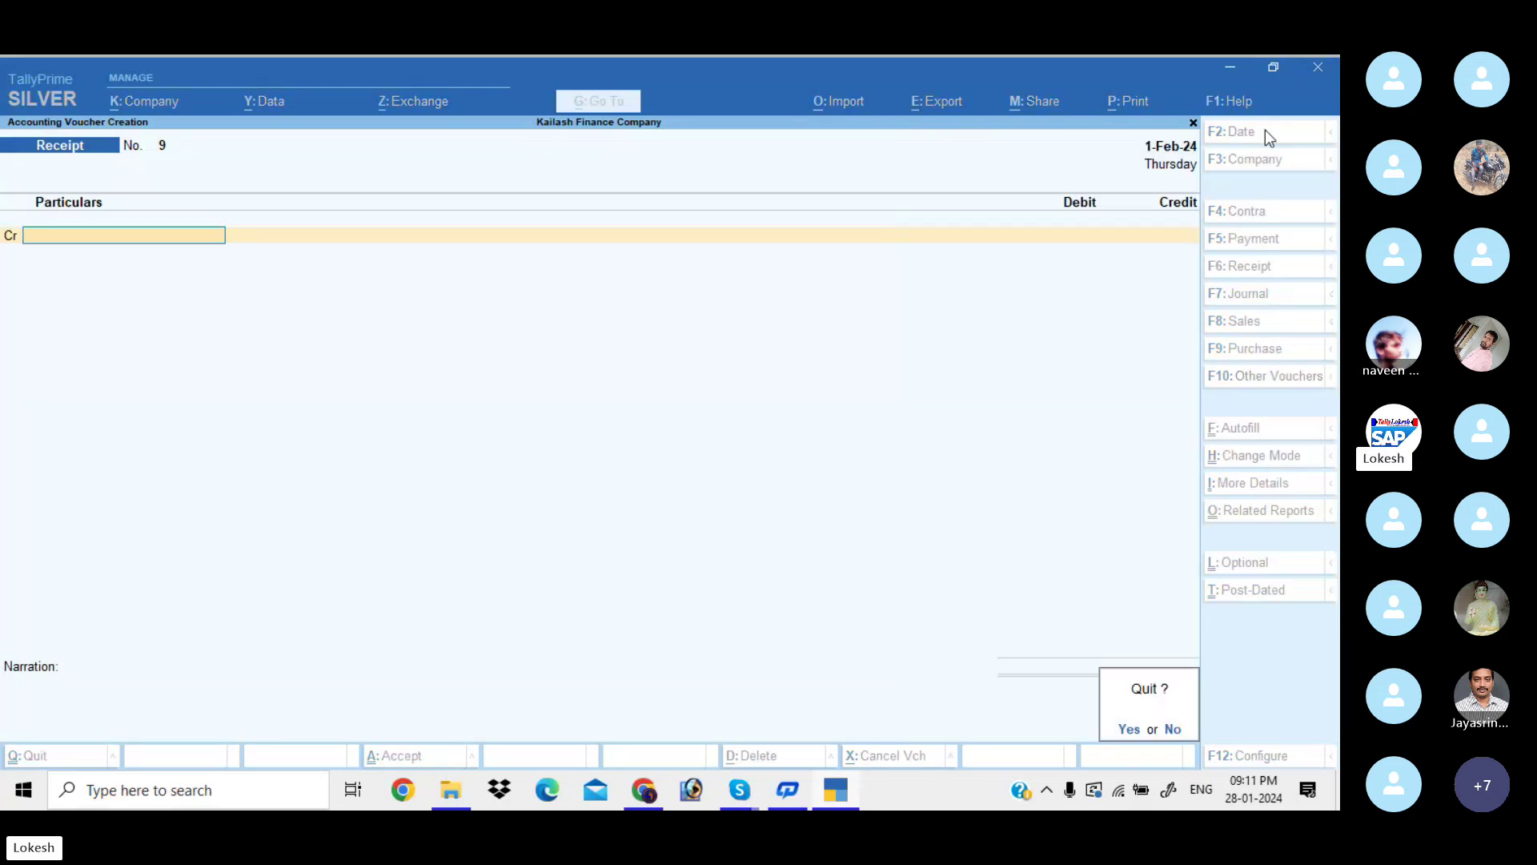
pyautogui.press('y')
pyautogui.press('Down')
pyautogui.press('Down')
pyautogui.press('Down')
pyautogui.press('Down')
pyautogui.press('Return')
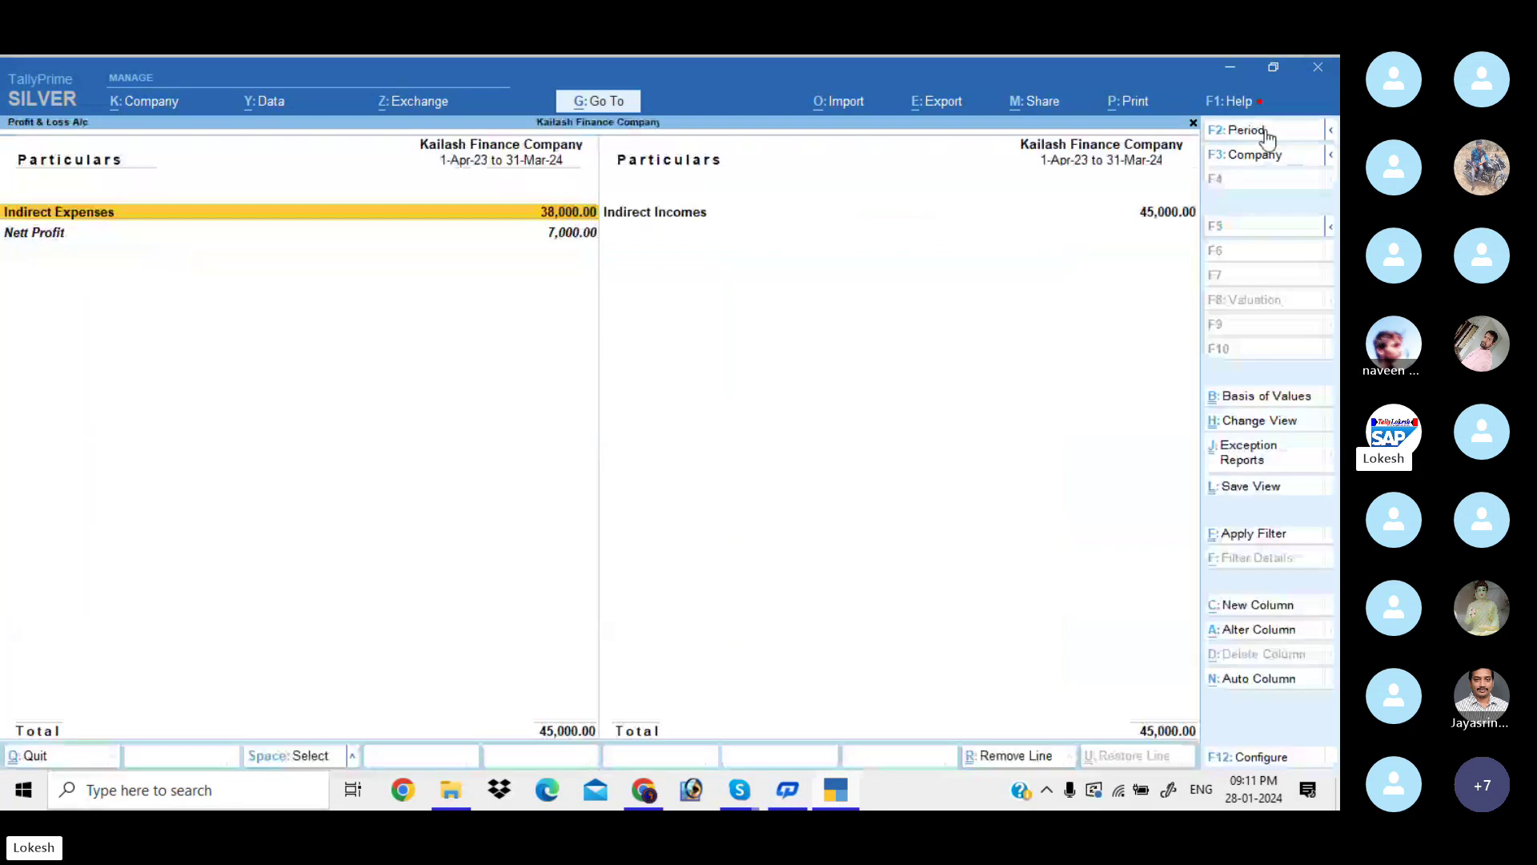
pyautogui.press('alt')
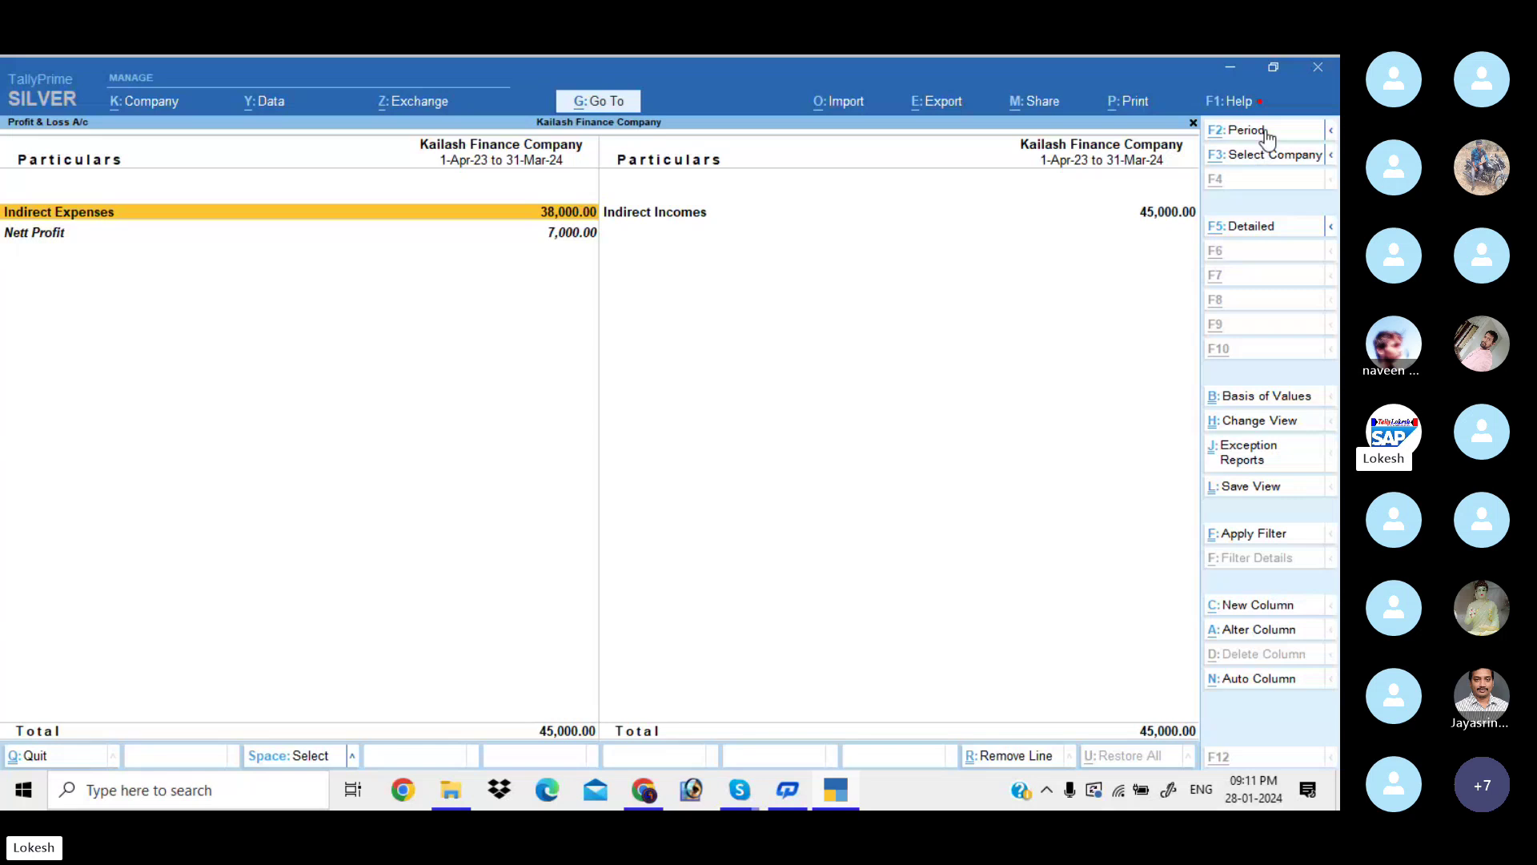
pyautogui.hotkey('alt', 'F5')
# Examine the indirect income, indirect expense and net profit lines, and close the Profit & Loss A/c
pyautogui.press('Right')
pyautogui.press('Down')
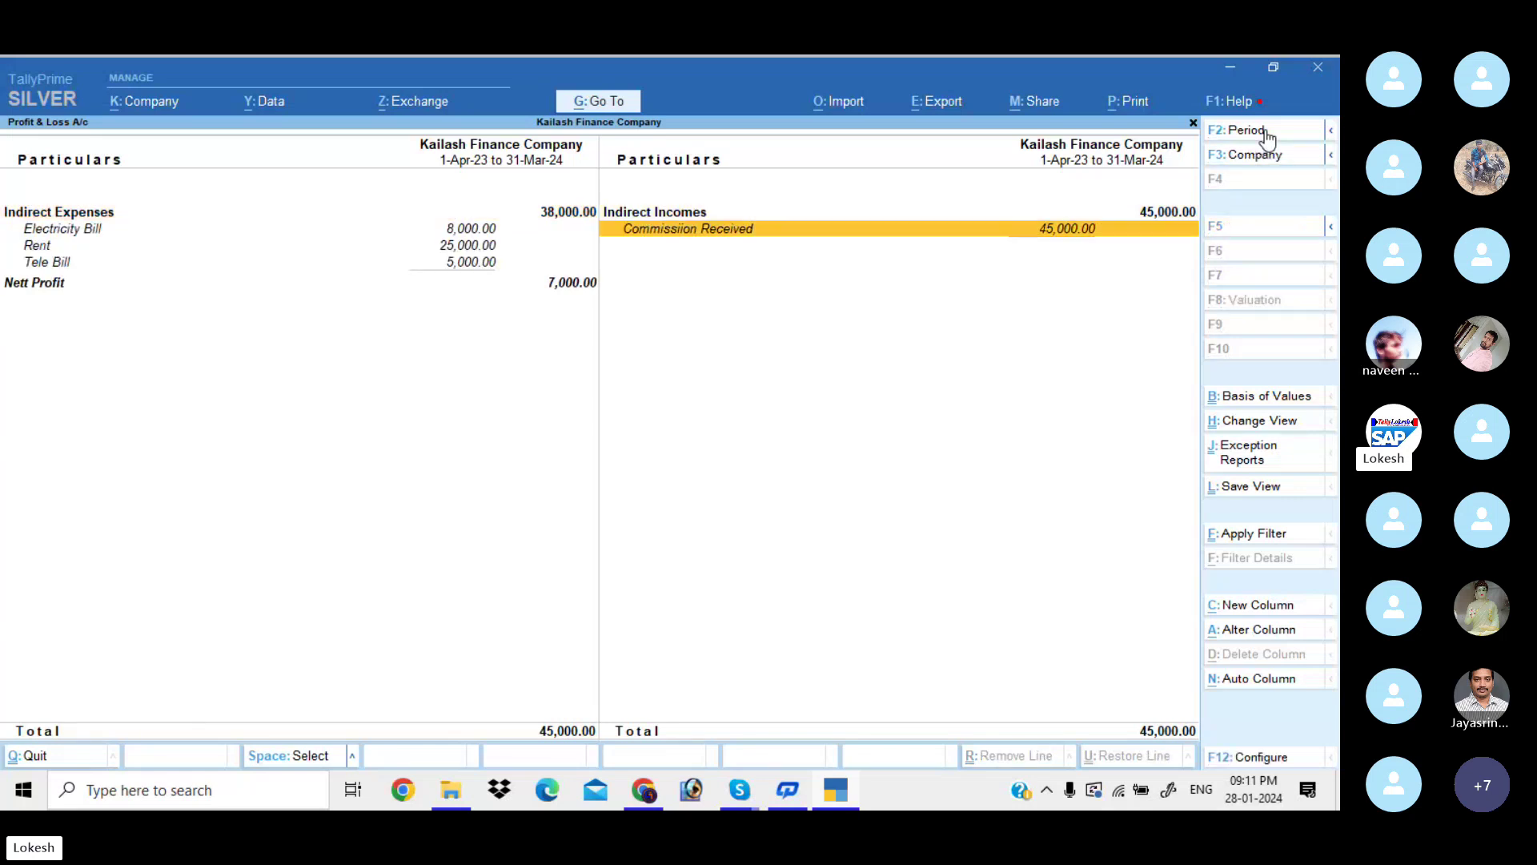
pyautogui.press('Left')
pyautogui.press('Up')
pyautogui.press('Down')
pyautogui.press('Down')
pyautogui.press('Down')
pyautogui.press('Down')
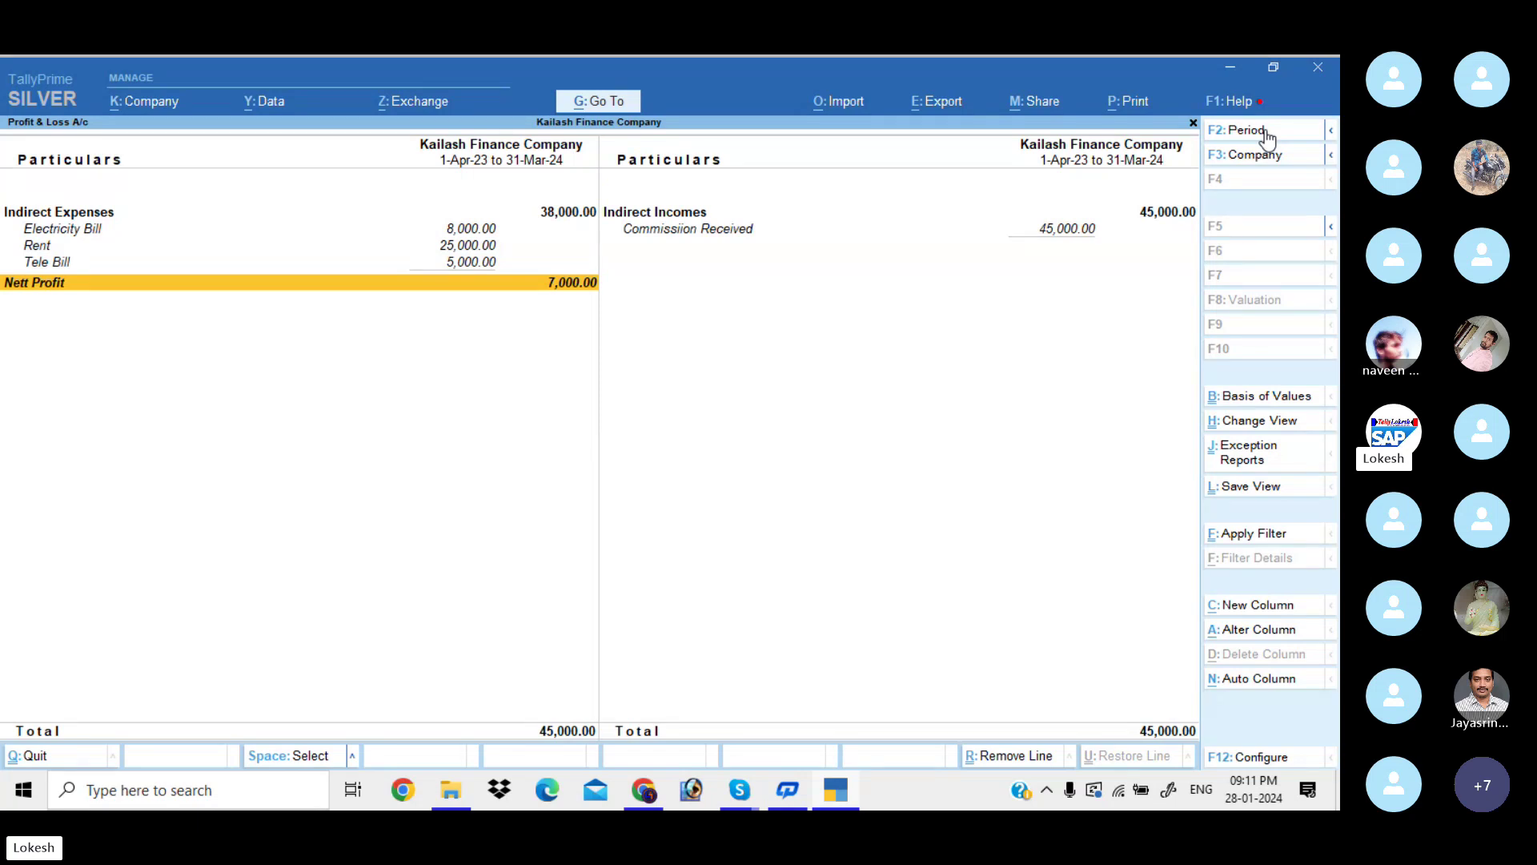
pyautogui.press('Escape')
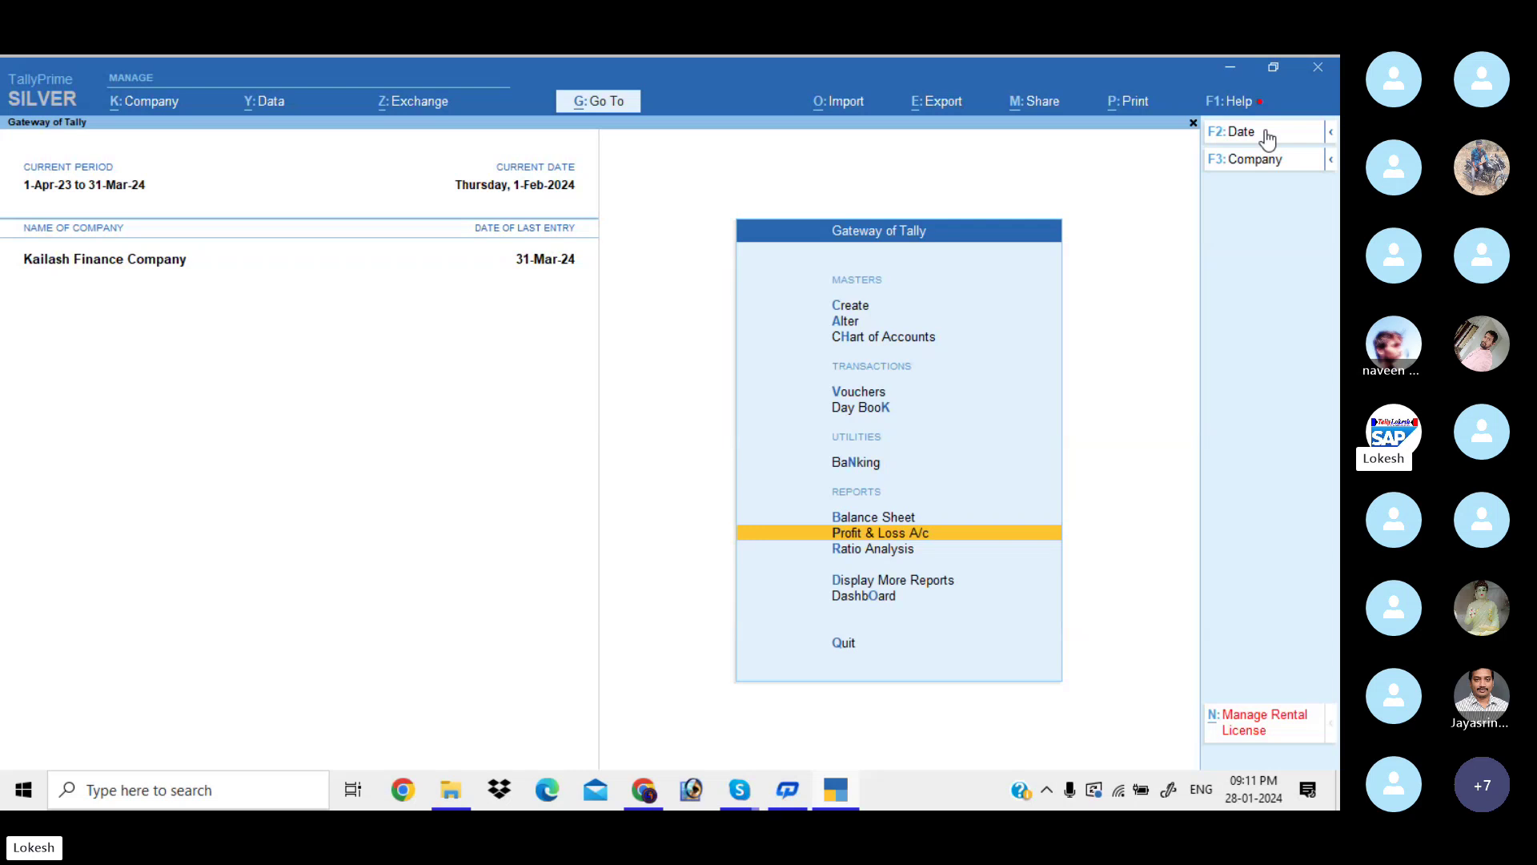
# View the company dashboard and return to the Gateway of Tally
pyautogui.press('Down')
pyautogui.press('Down')
pyautogui.press('Down')
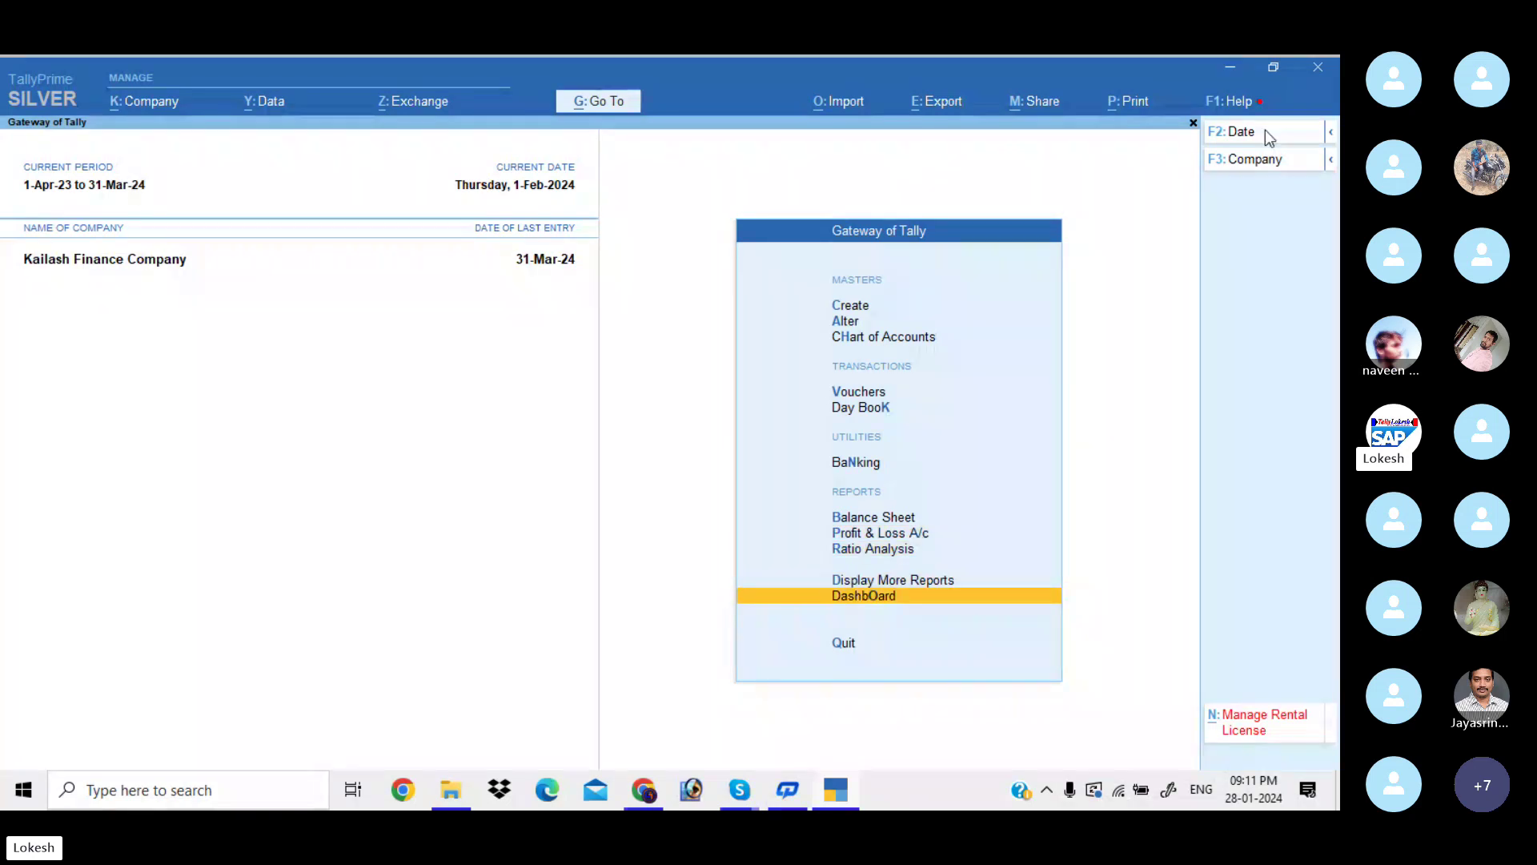
pyautogui.press('Return')
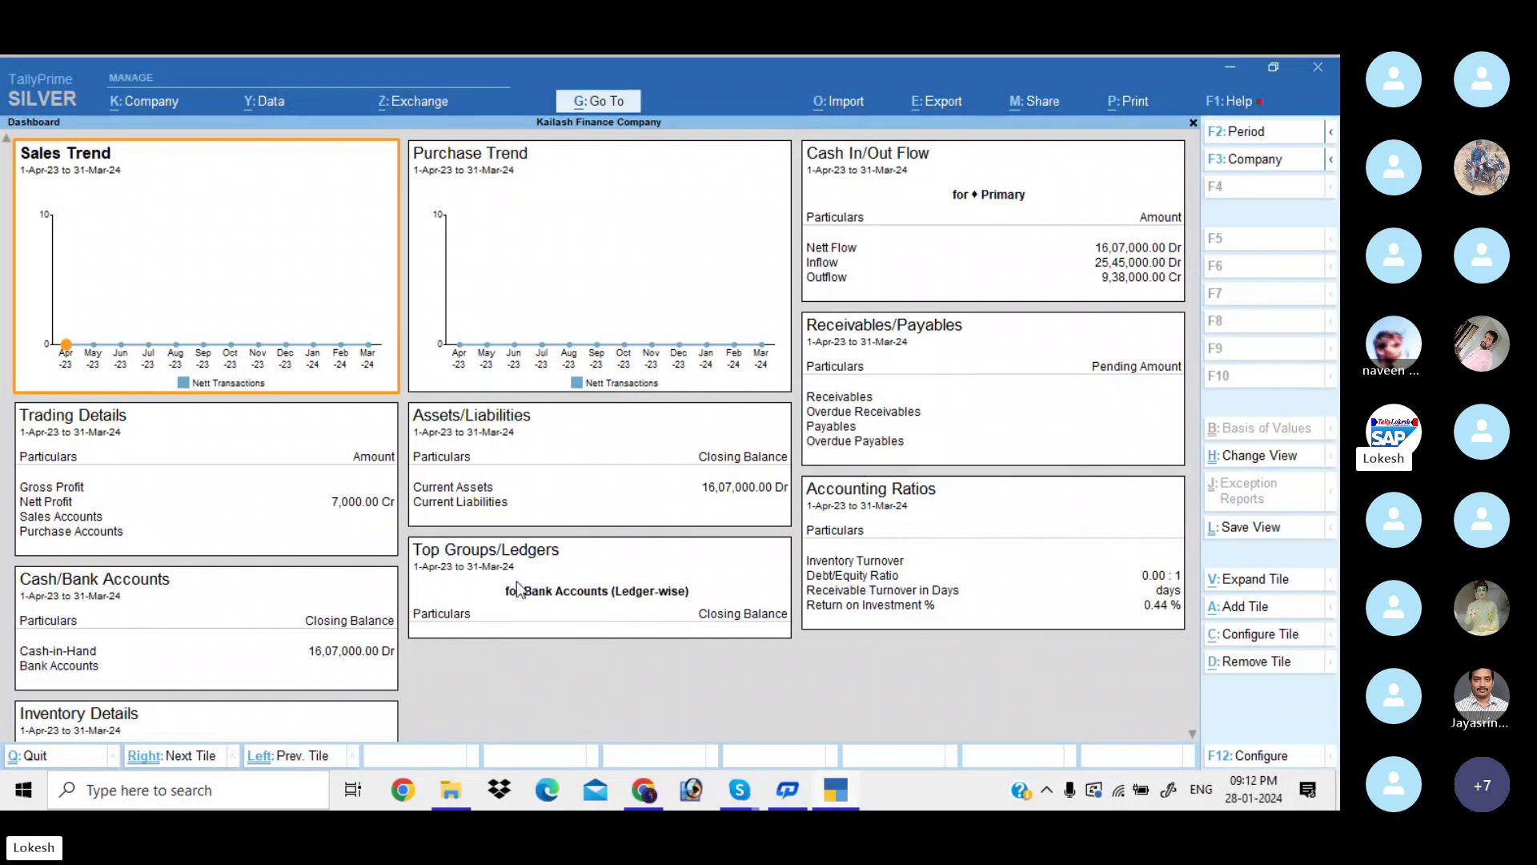
pyautogui.press('Escape')
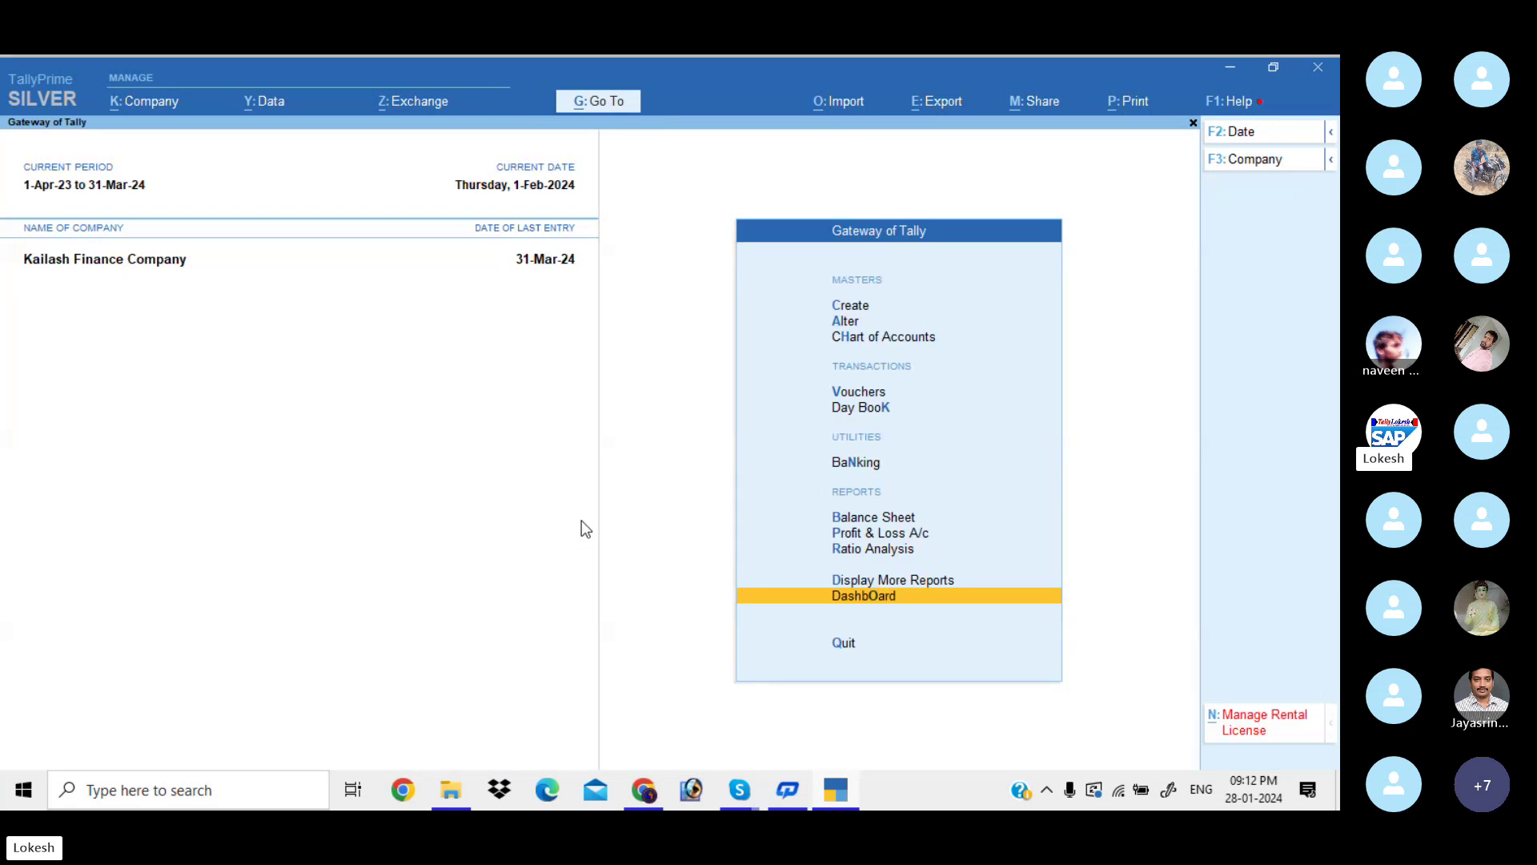
# Open the Day Book from the Gateway of Tally
pyautogui.press('Up')
pyautogui.press('Up')
pyautogui.press('Up')
pyautogui.press('Up')
pyautogui.press('Up')
pyautogui.press('Up')
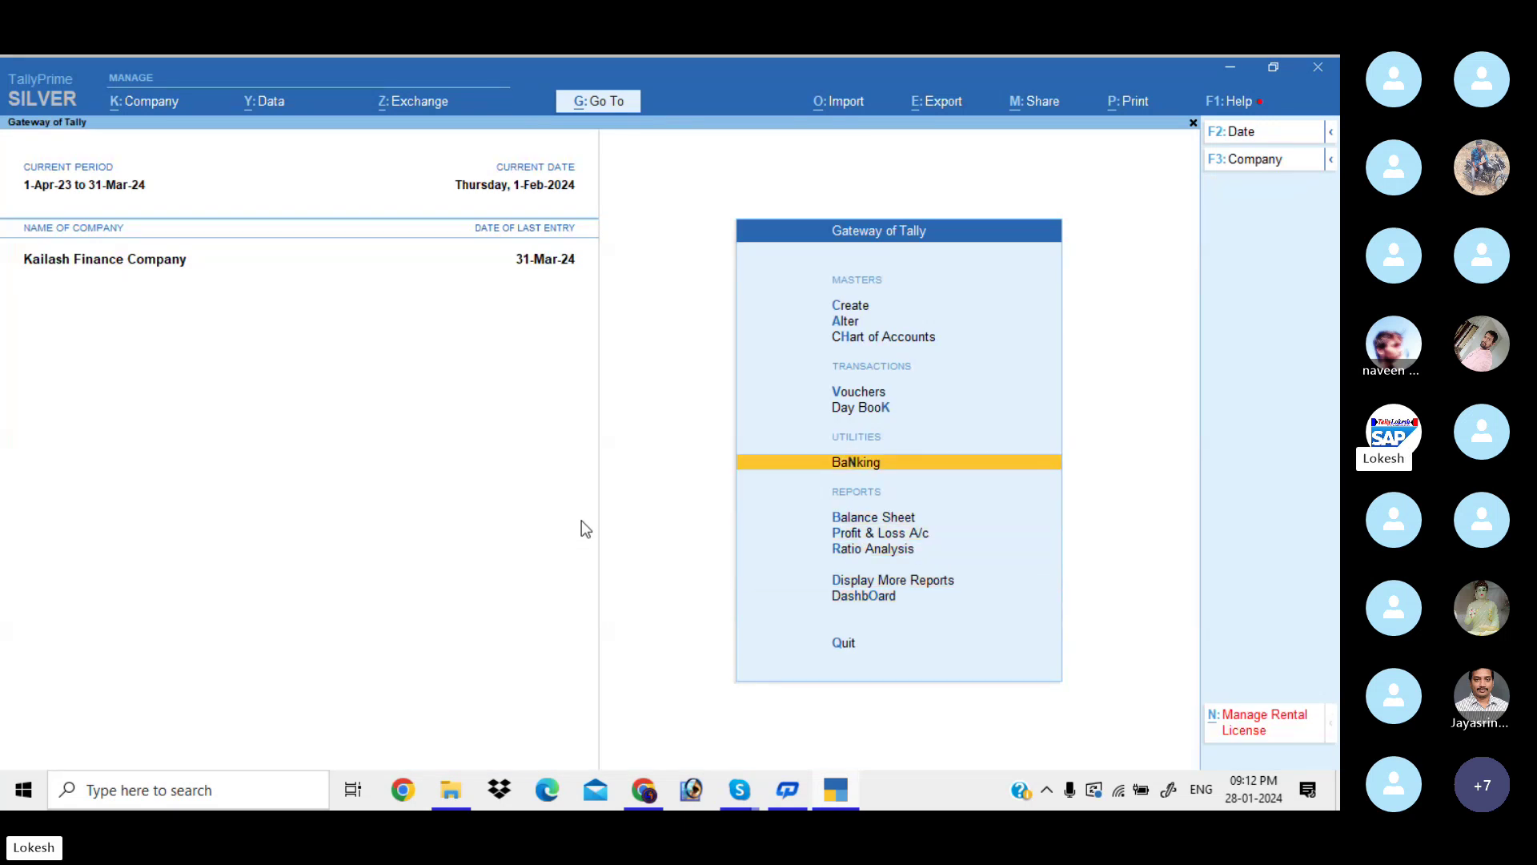
pyautogui.press('Return')
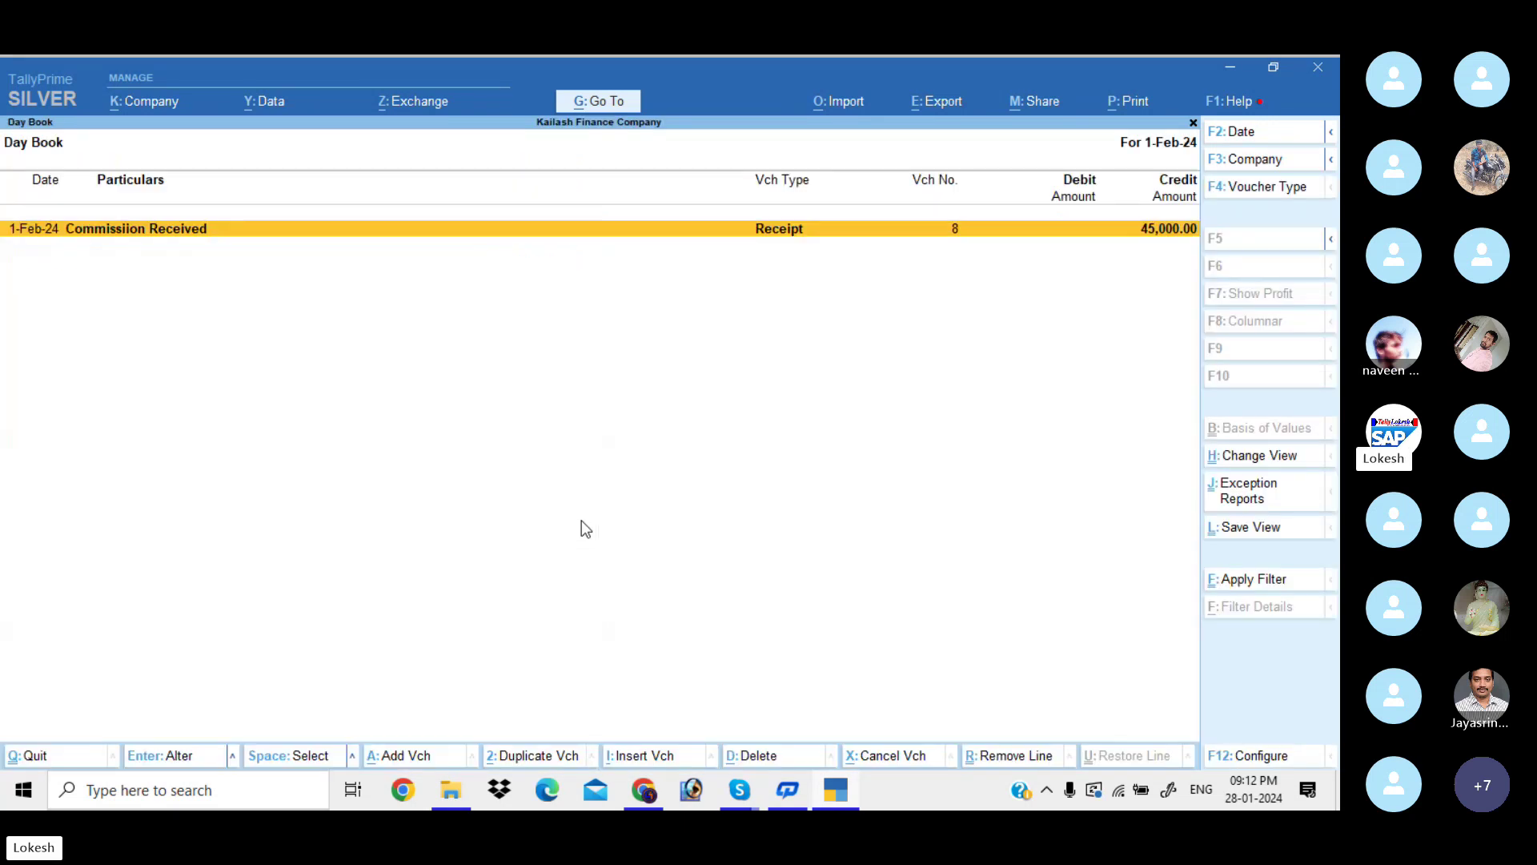
# Clear both Day Book period dates to list vouchers from 1-Apr-23 to 31-Mar-24, review them and close the report
pyautogui.hotkey('alt', 'F2')
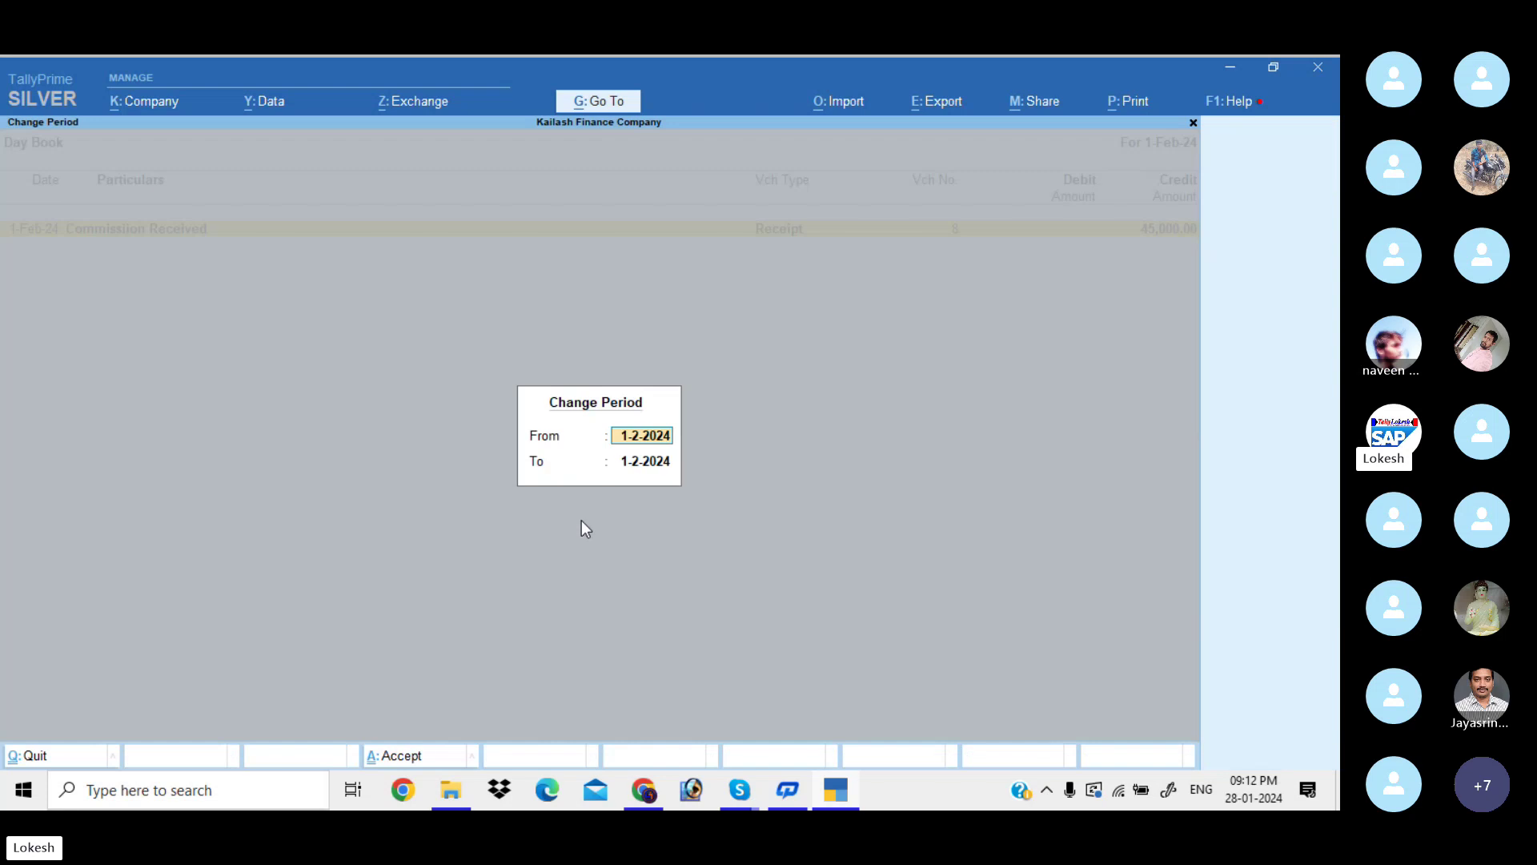
pyautogui.press('Delete')
pyautogui.press('Delete')
pyautogui.press('Delete')
pyautogui.press('Delete')
pyautogui.press('Delete')
pyautogui.press('Delete')
pyautogui.press('Delete')
pyautogui.press('Delete')
pyautogui.press('Return')
pyautogui.press('Delete')
pyautogui.press('Delete')
pyautogui.press('Delete')
pyautogui.press('Delete')
pyautogui.press('Delete')
pyautogui.press('Delete')
pyautogui.press('Delete')
pyautogui.press('Delete')
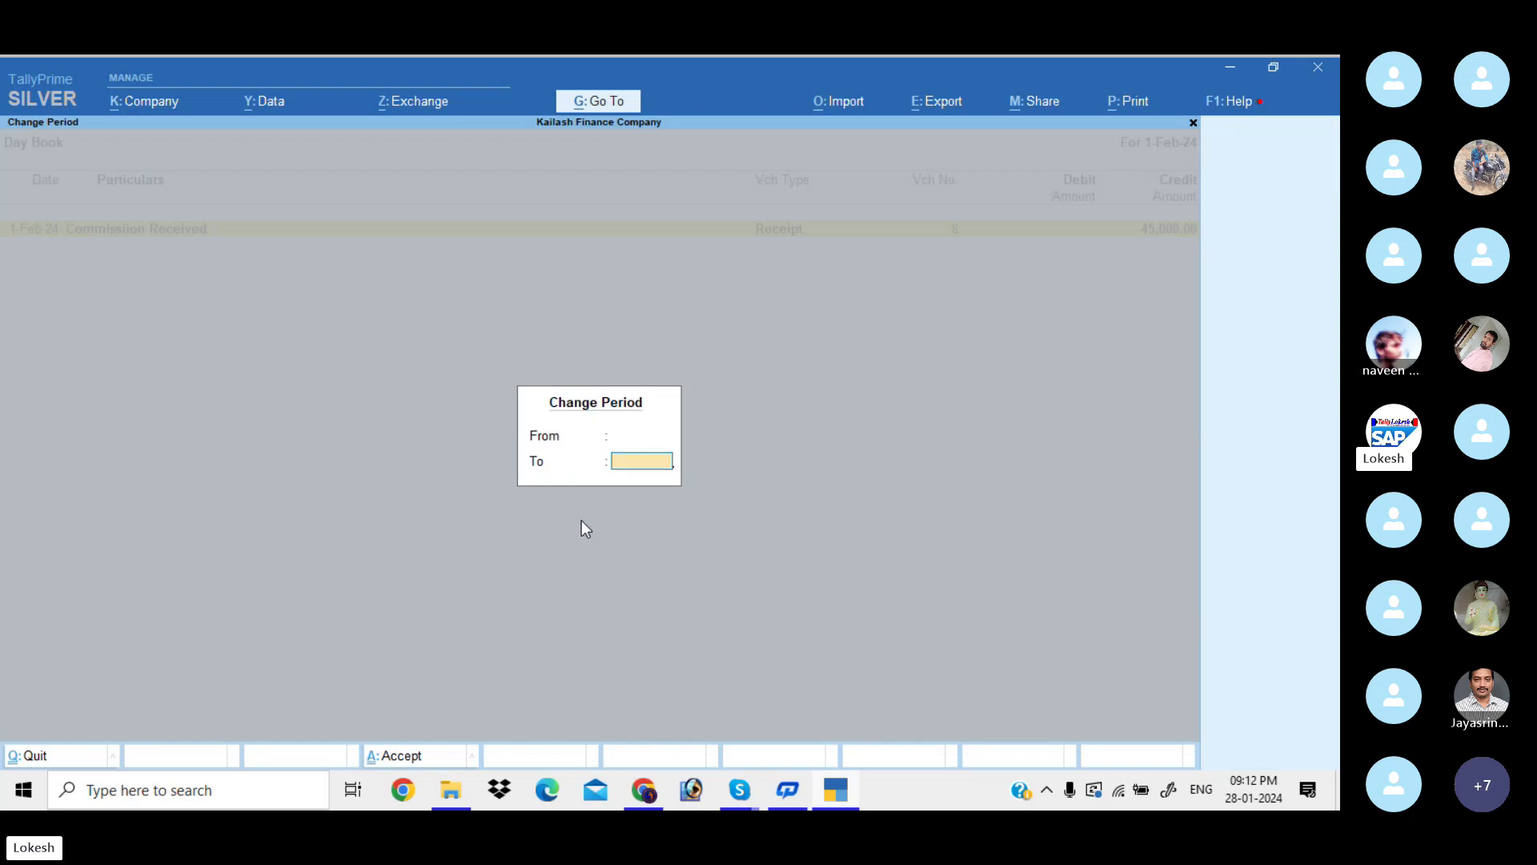
pyautogui.press('Return')
pyautogui.press('Down')
pyautogui.press('Down')
pyautogui.press('Down')
pyautogui.press('Down')
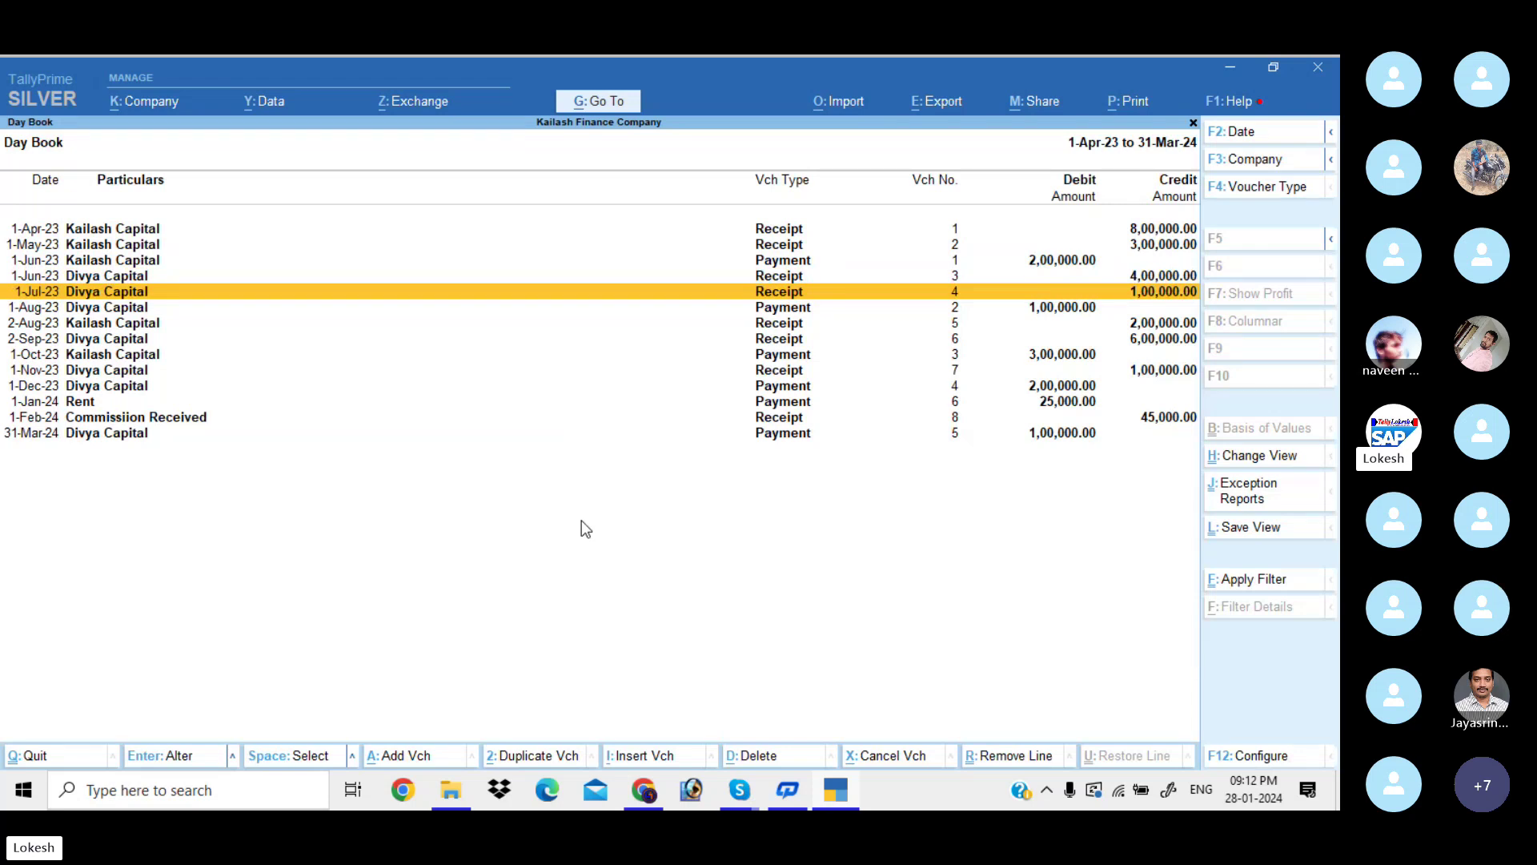
pyautogui.press('Escape')
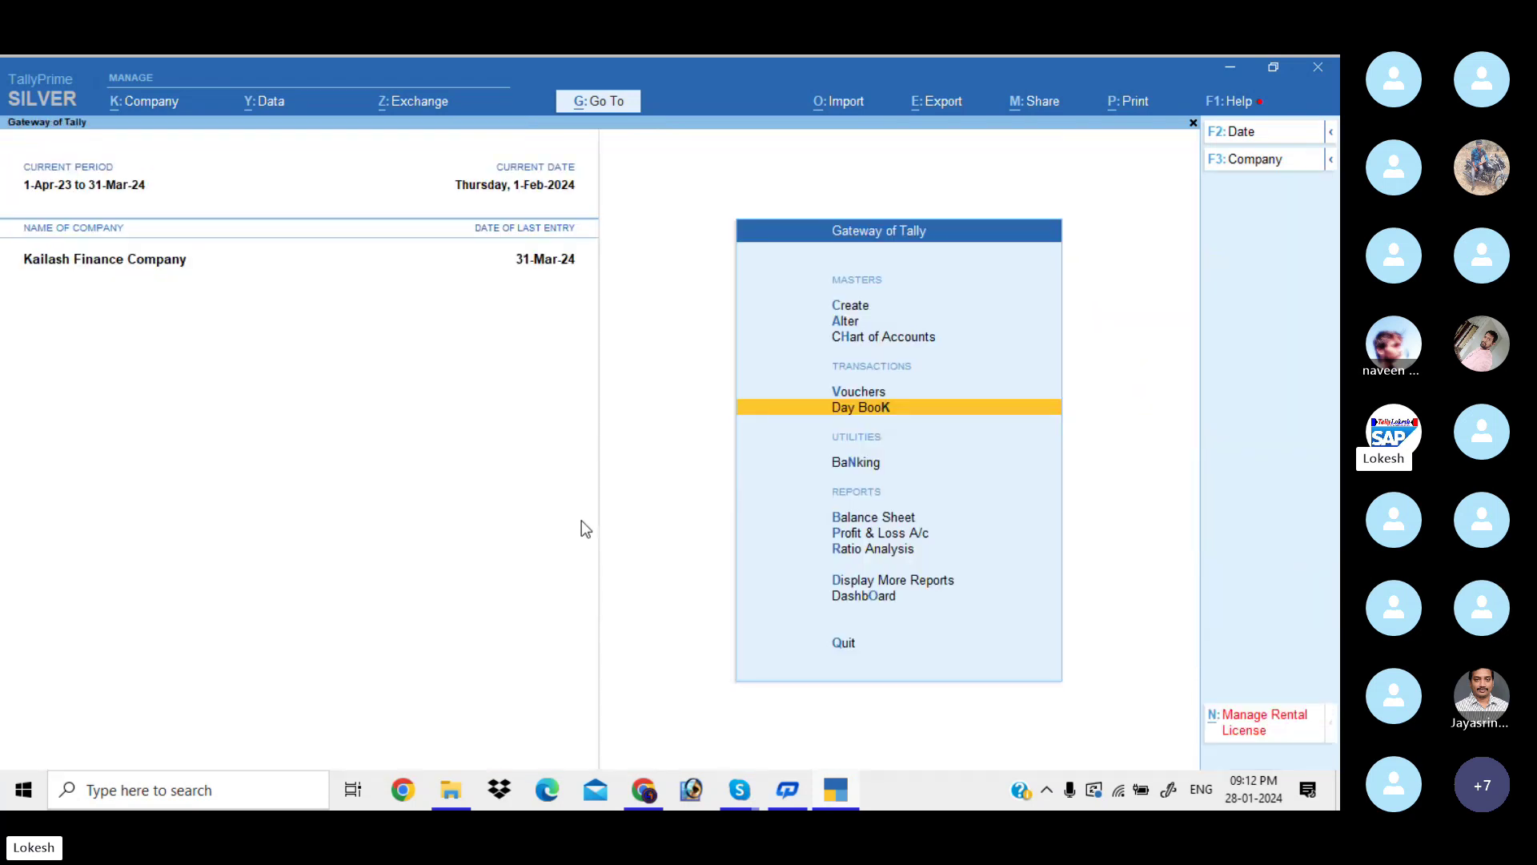
# Open Statements of Accounts among the additional reports
pyautogui.press('Down')
pyautogui.press('Down')
pyautogui.press('Down')
pyautogui.press('Down')
pyautogui.press('Down')
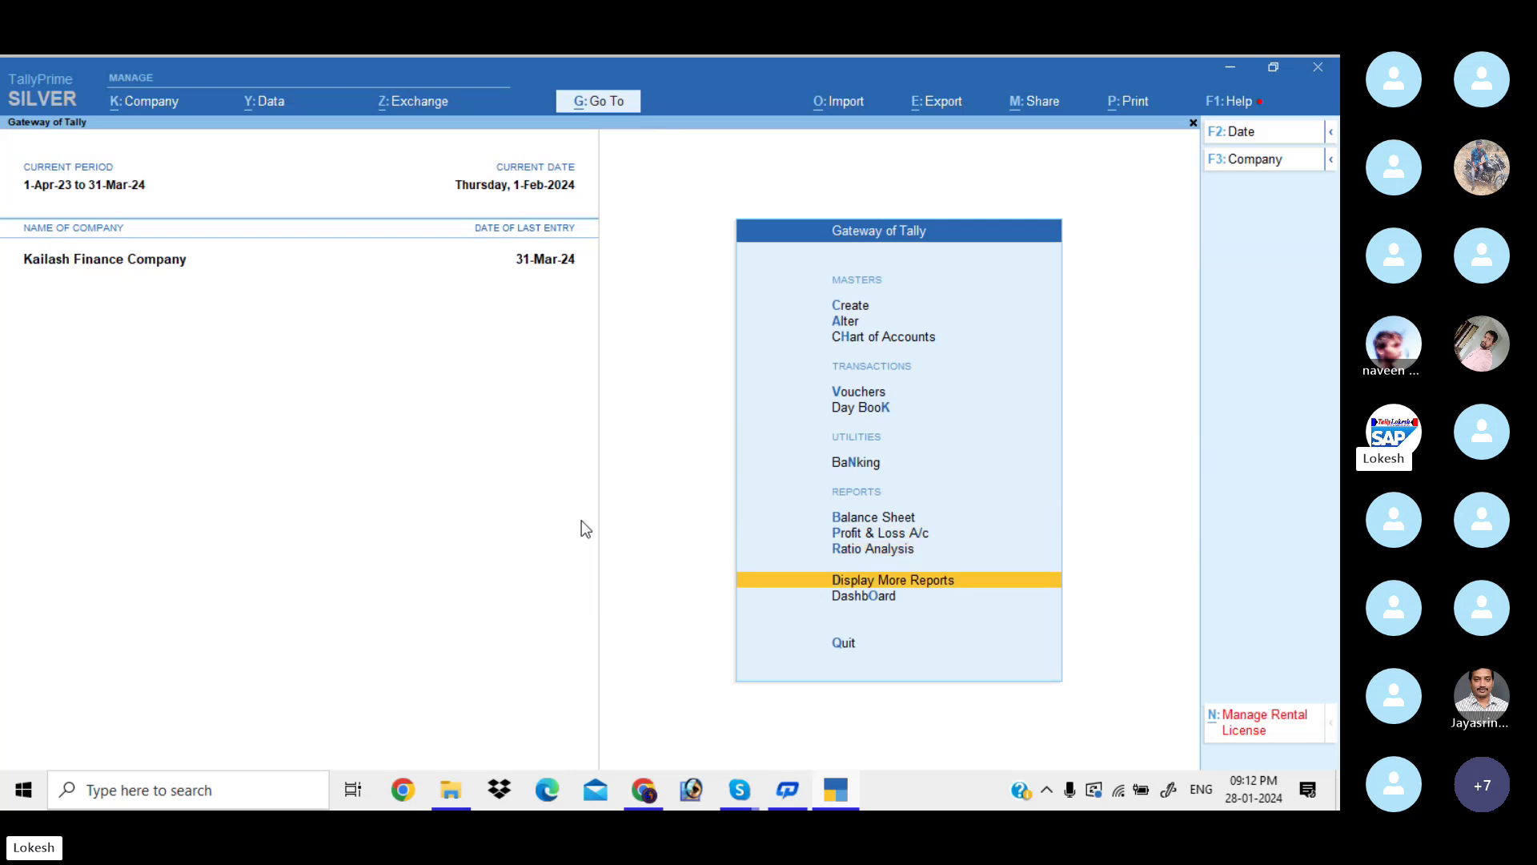
pyautogui.press('Return')
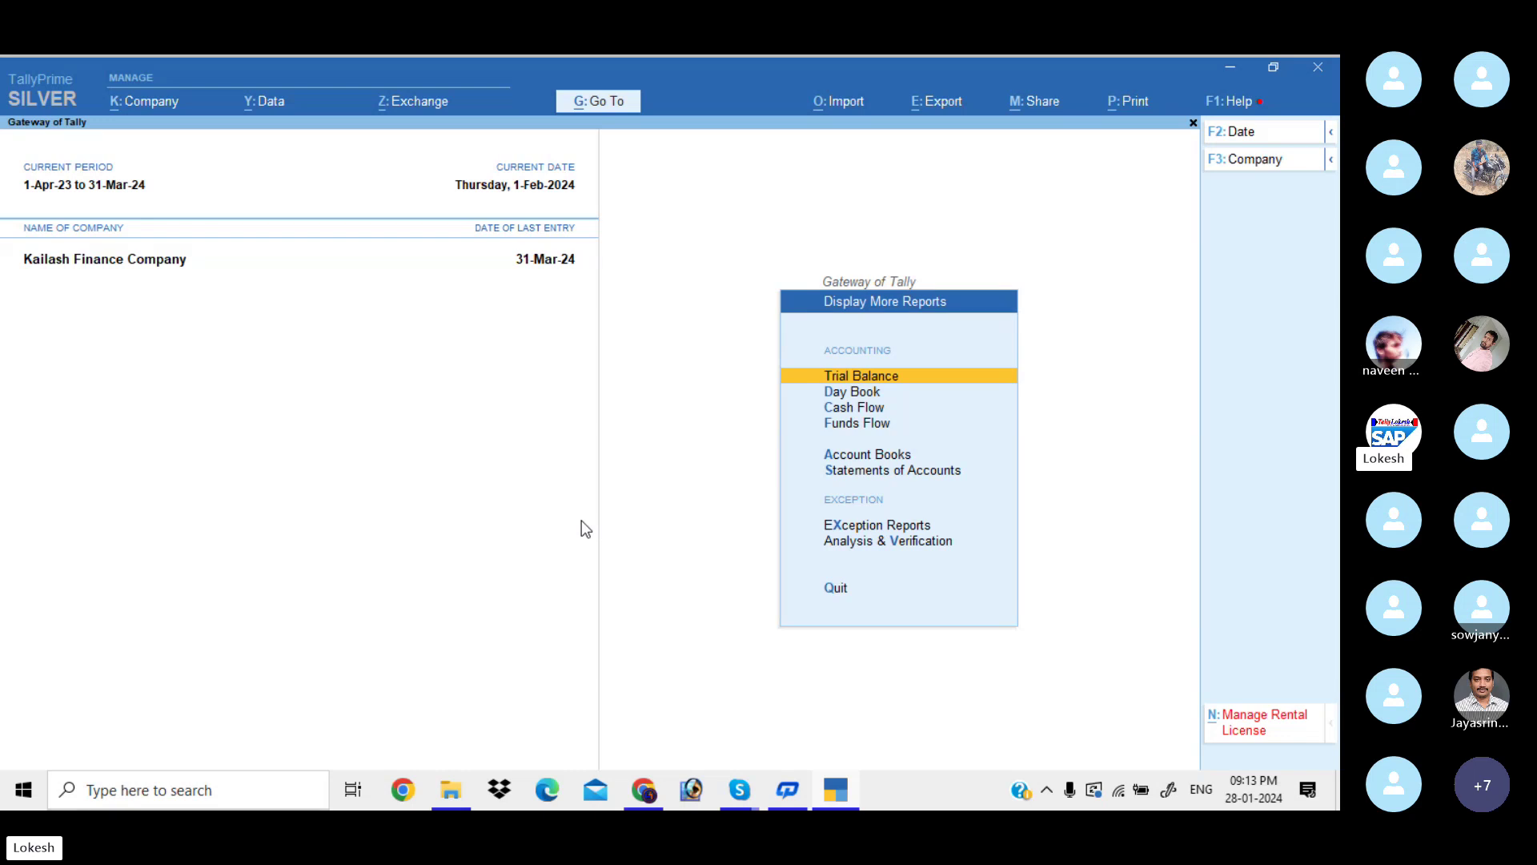
pyautogui.press('Down')
pyautogui.press('Down')
pyautogui.press('Down')
pyautogui.press('Down')
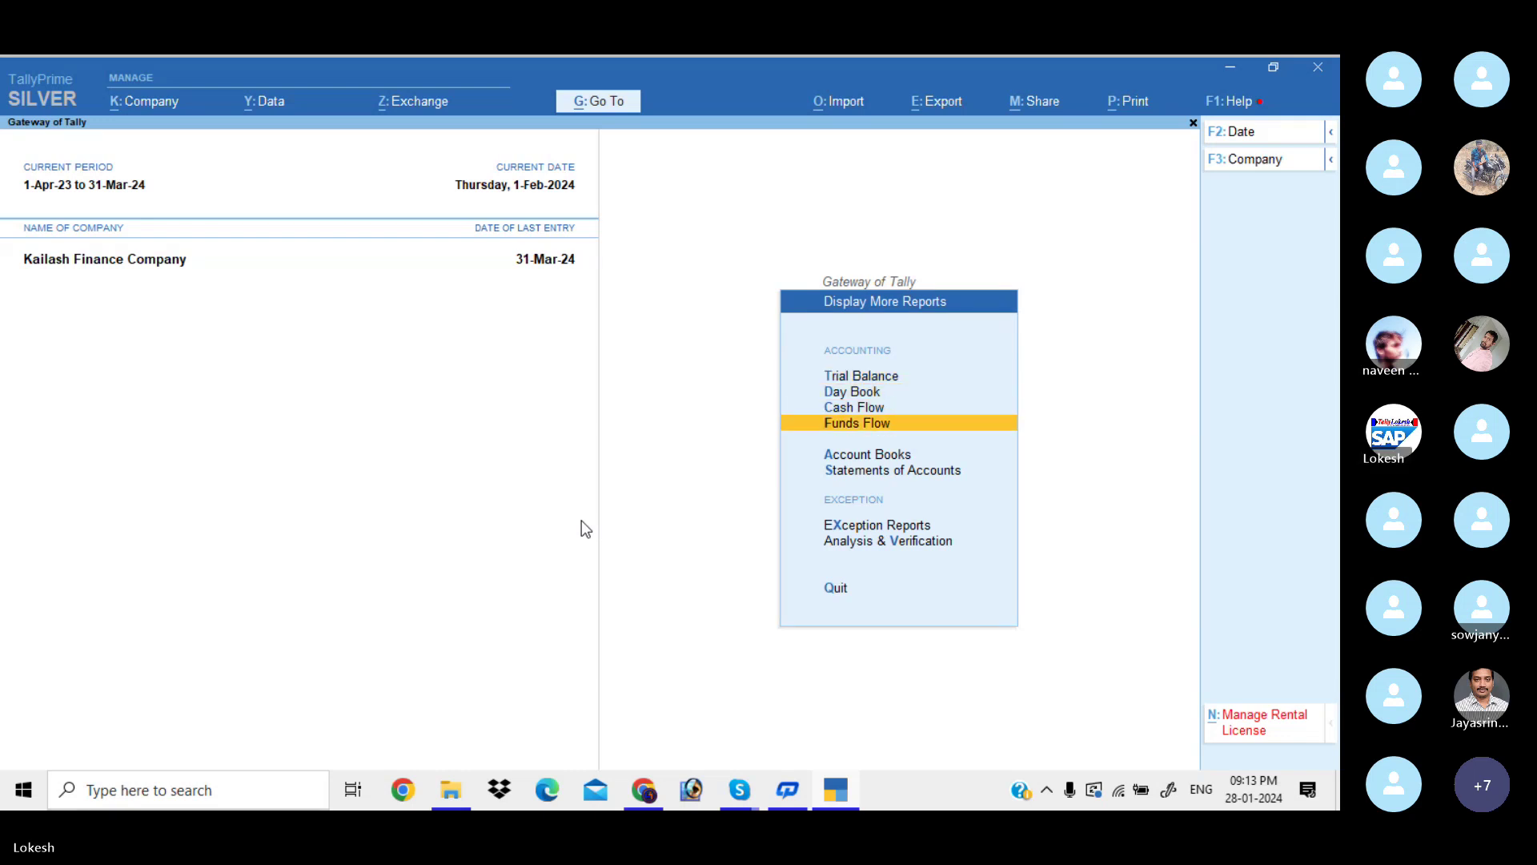
pyautogui.press('Return')
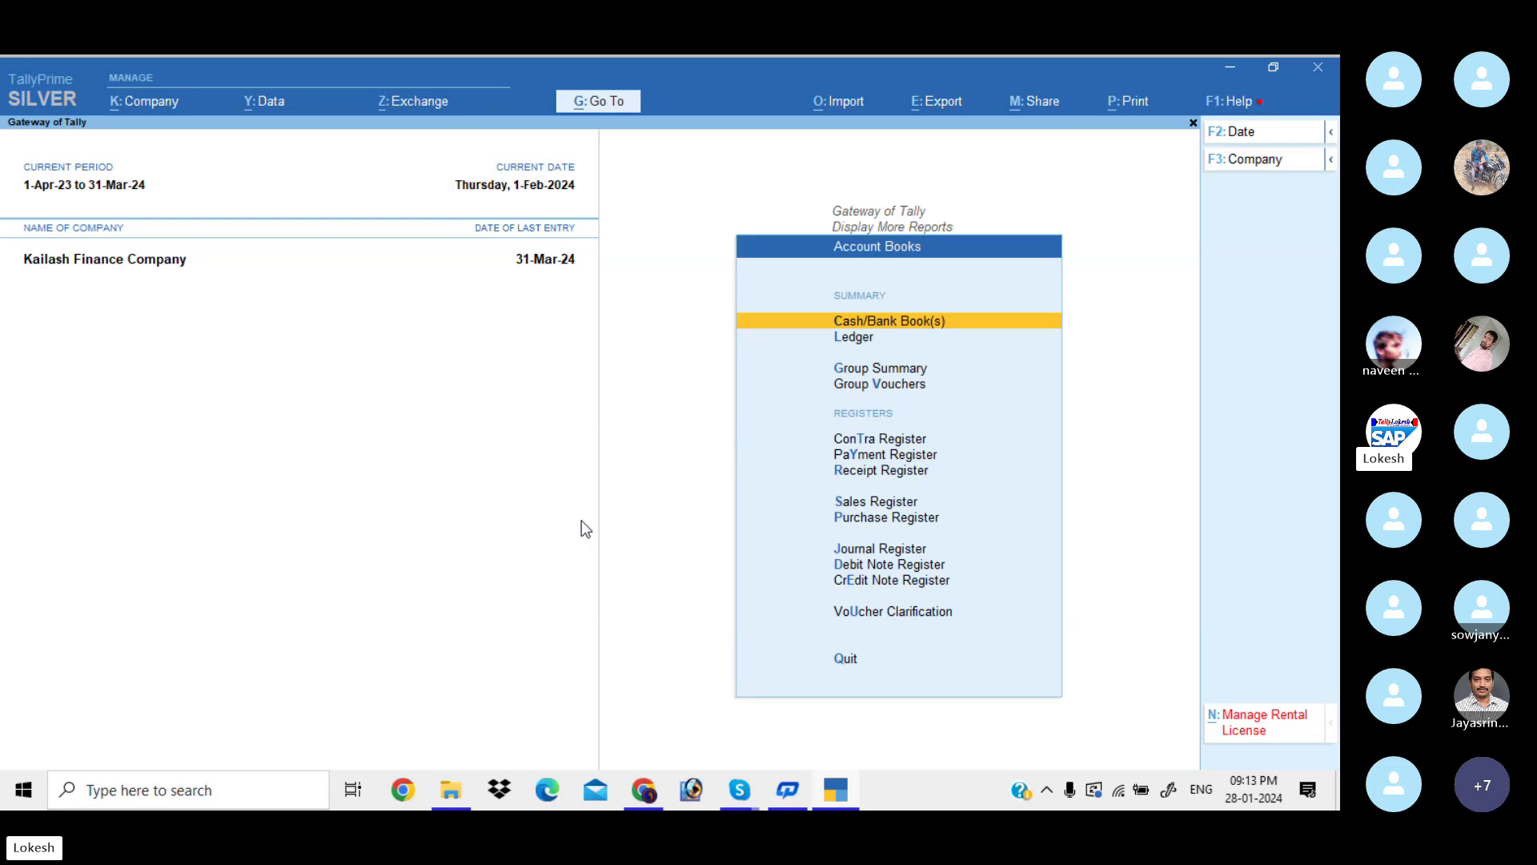
pyautogui.press('Escape')
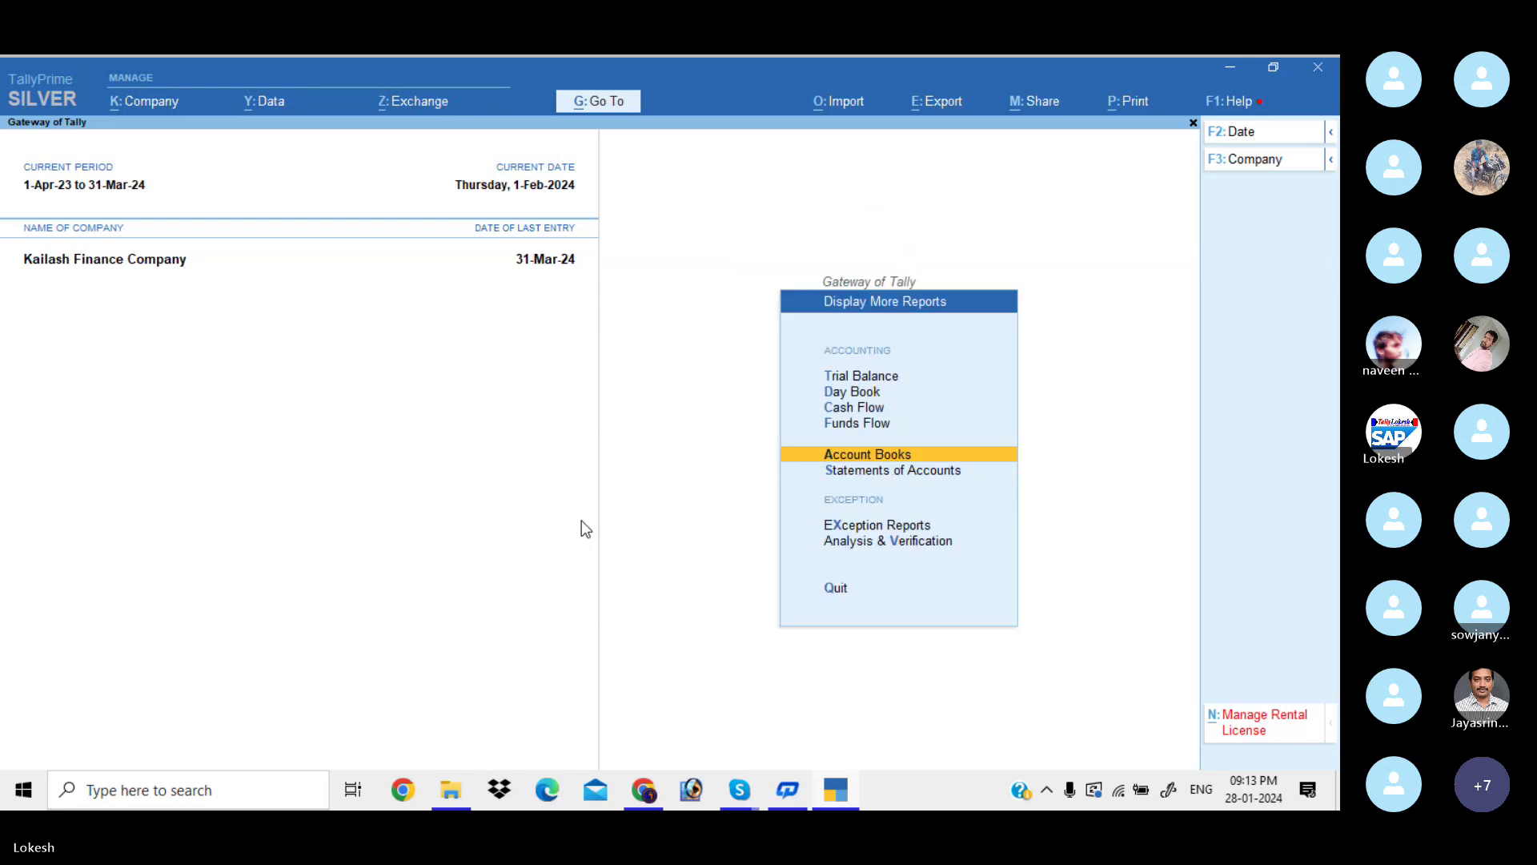
pyautogui.press('Down')
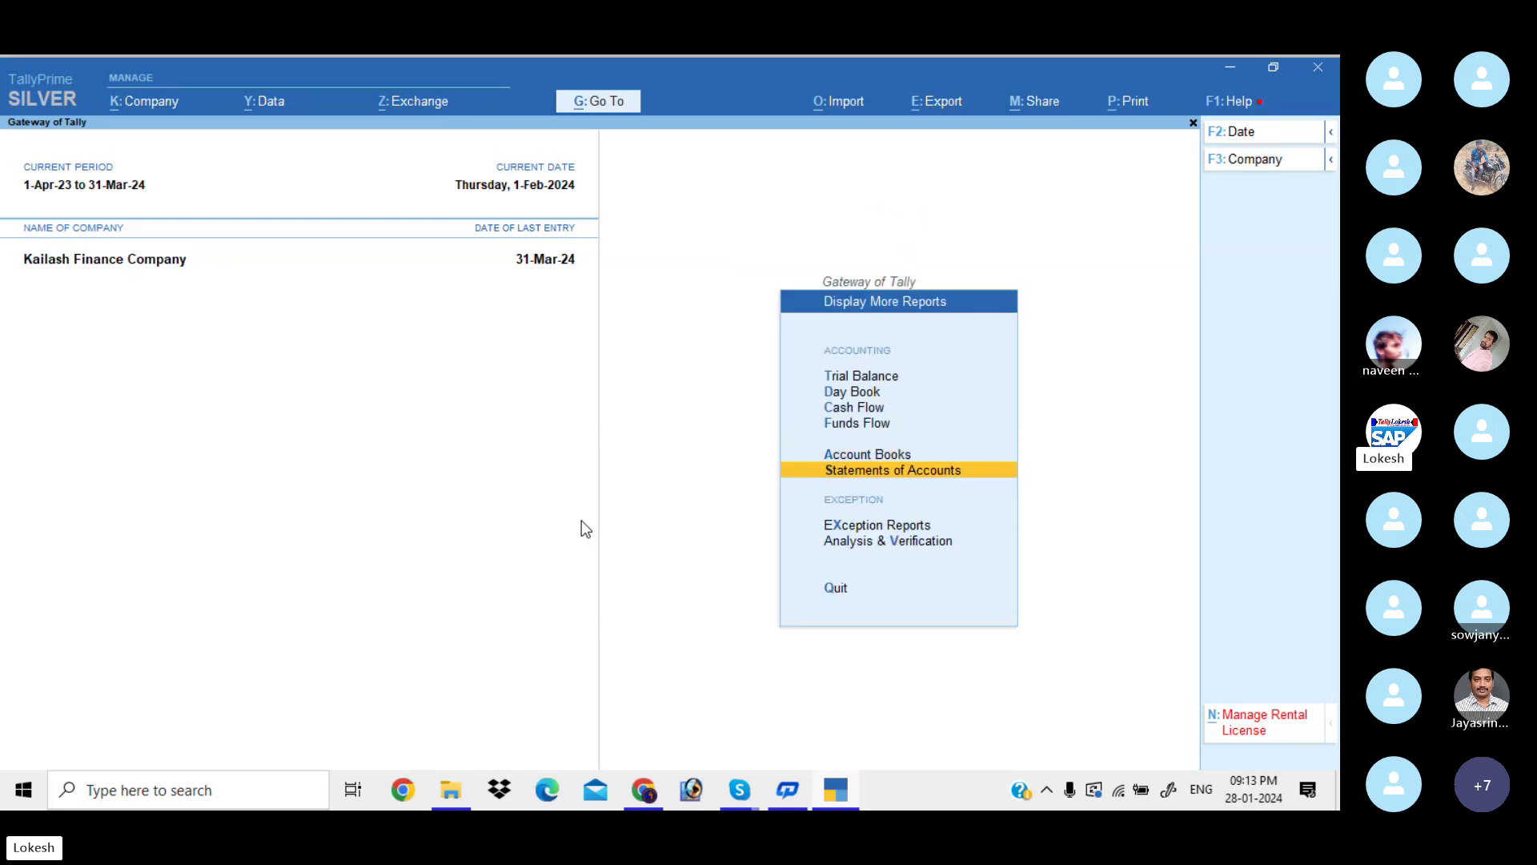
pyautogui.press('Return')
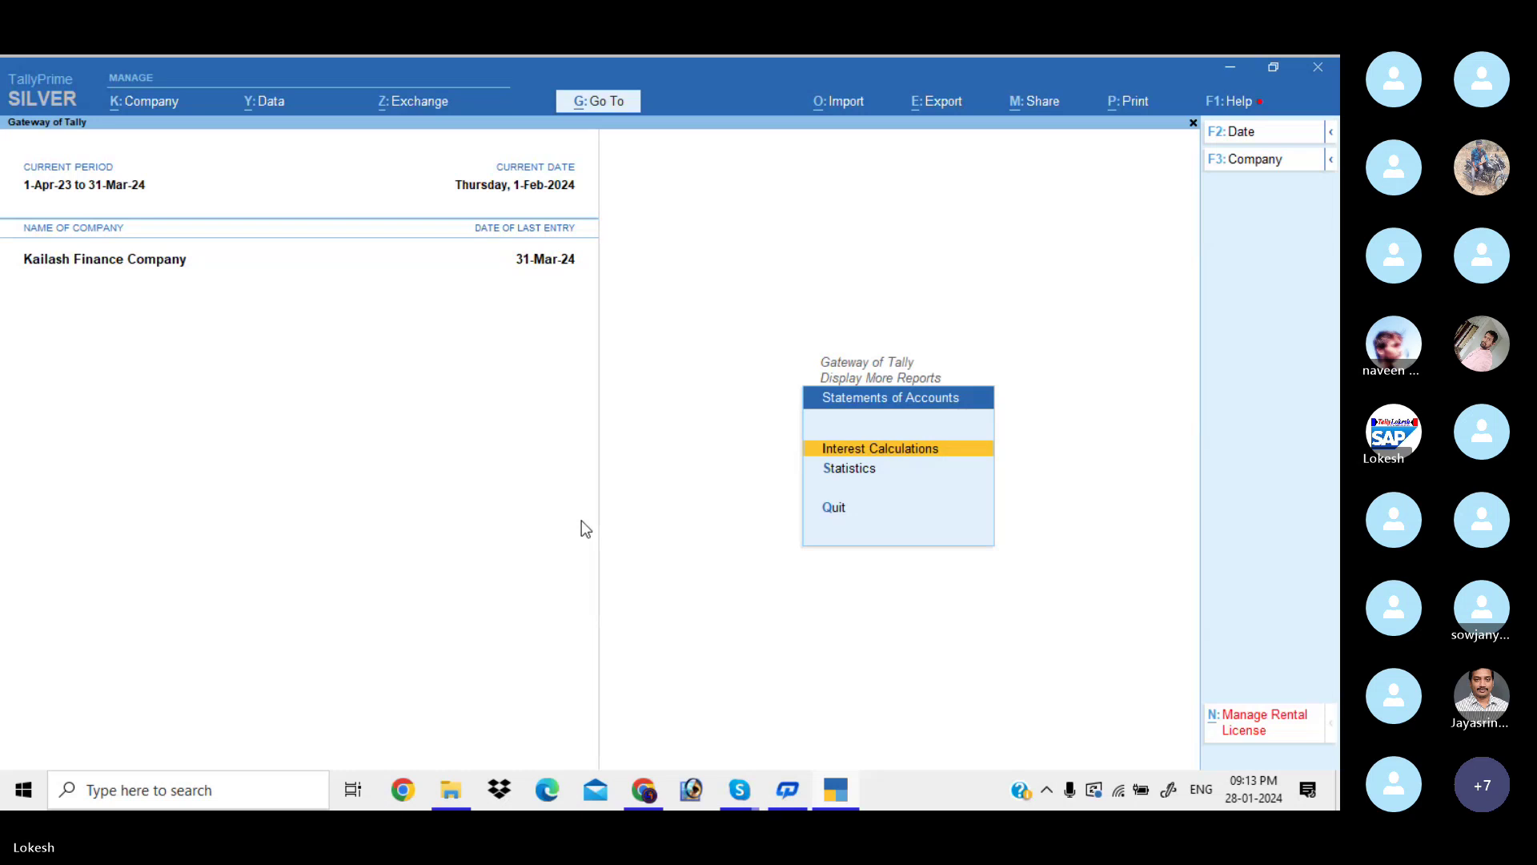
# Display the ledger-wise interest calculation for Kailash Capital
pyautogui.press('Return')
pyautogui.press('Down')
pyautogui.press('Down')
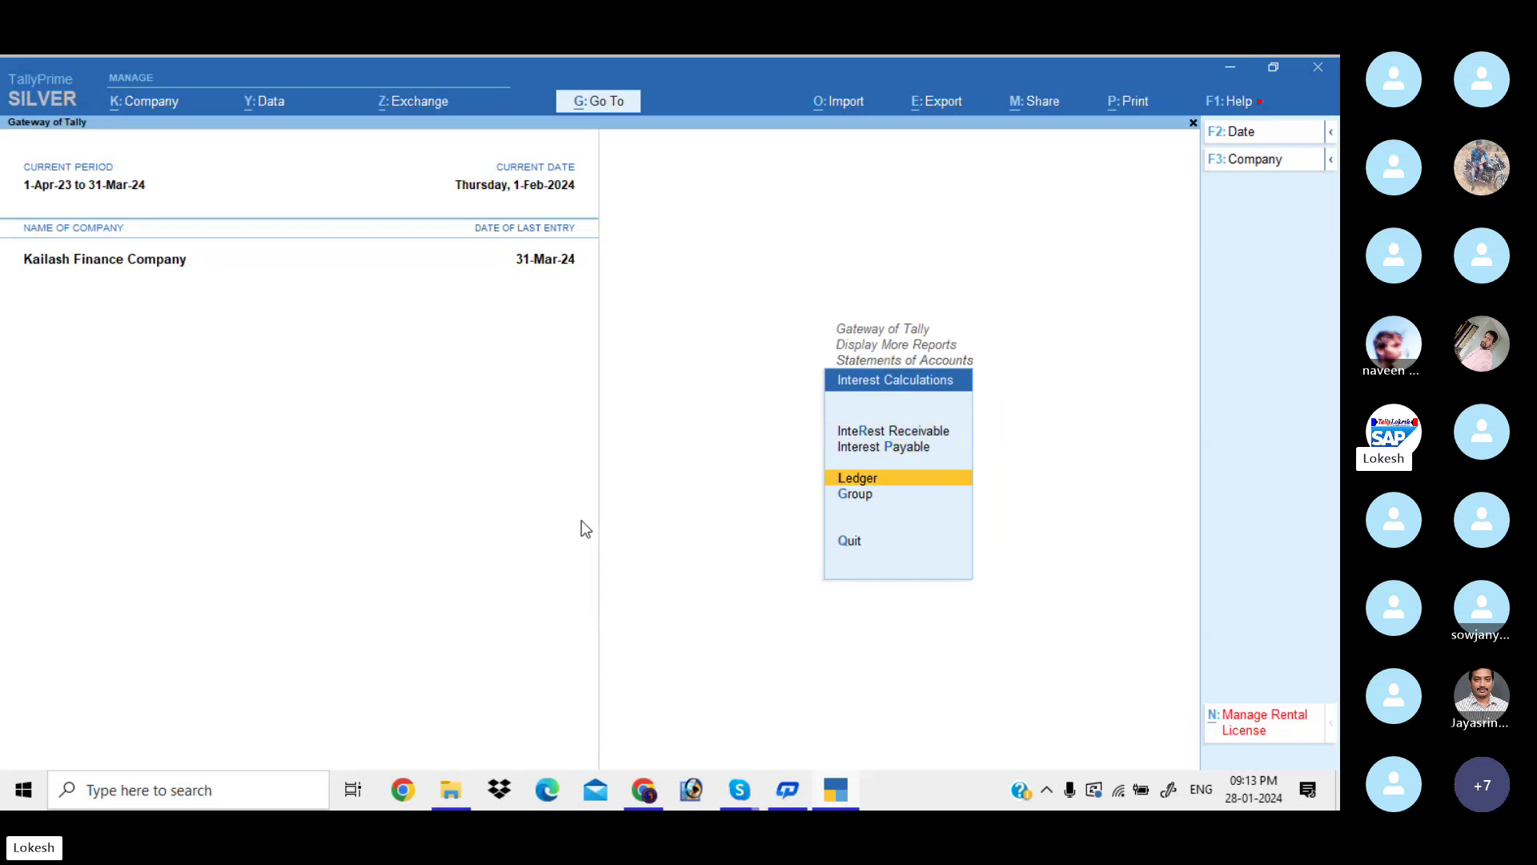
pyautogui.press('Return')
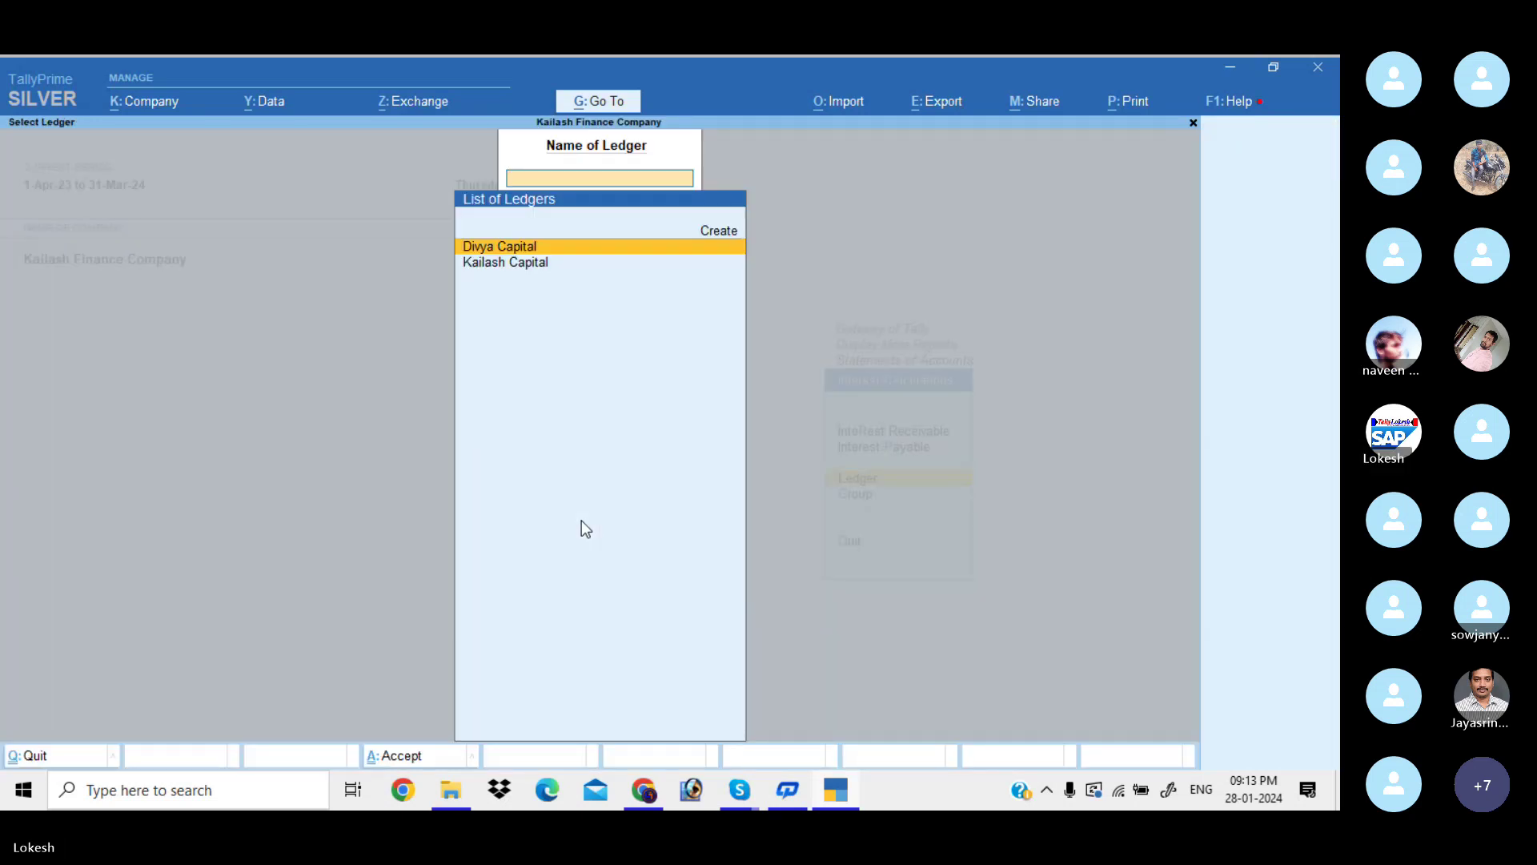
pyautogui.press('Down')
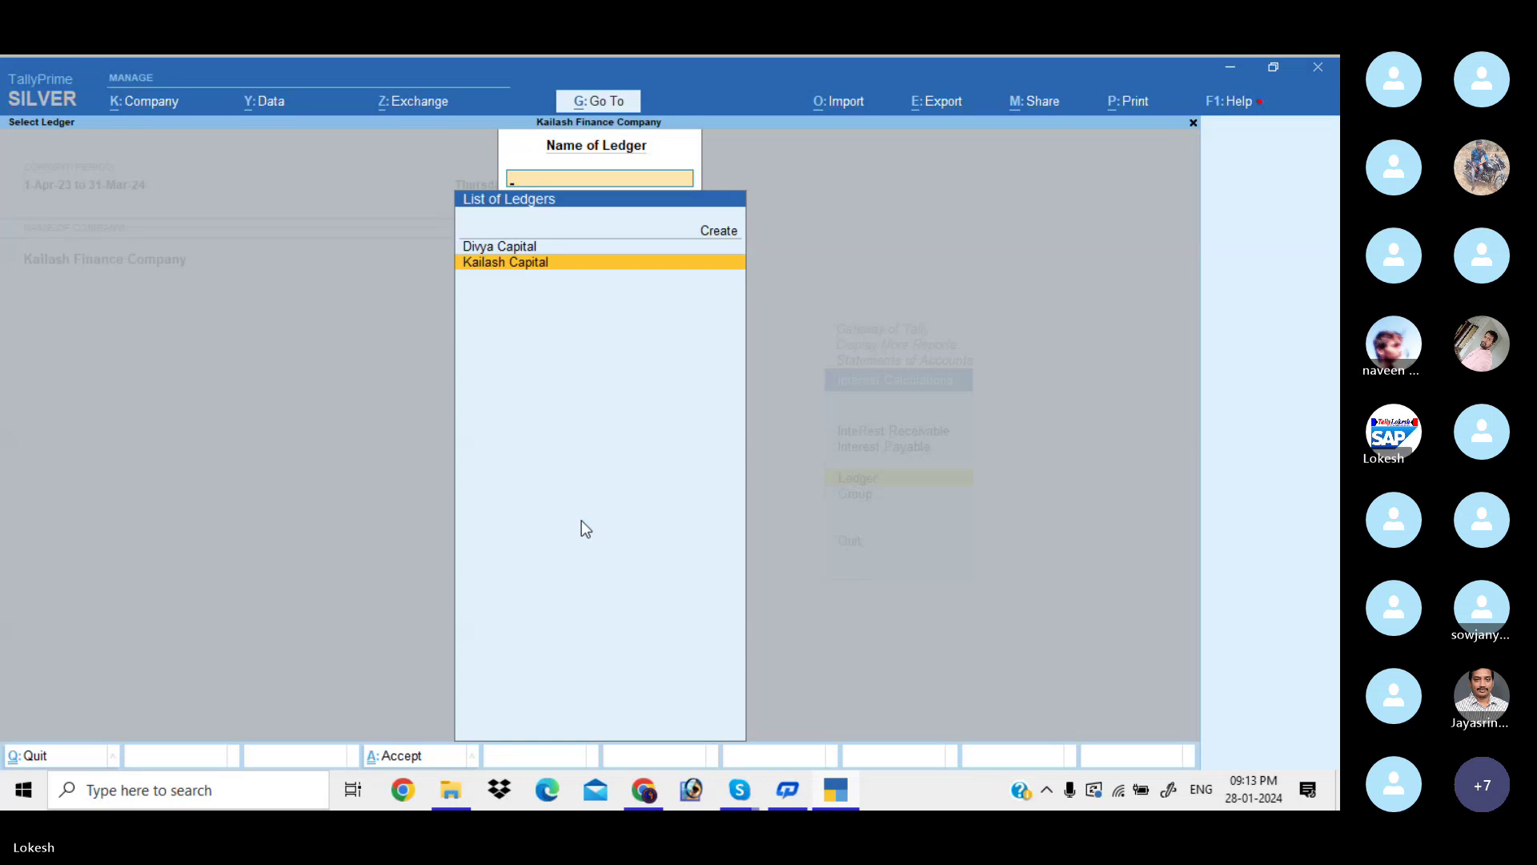
pyautogui.press('Return')
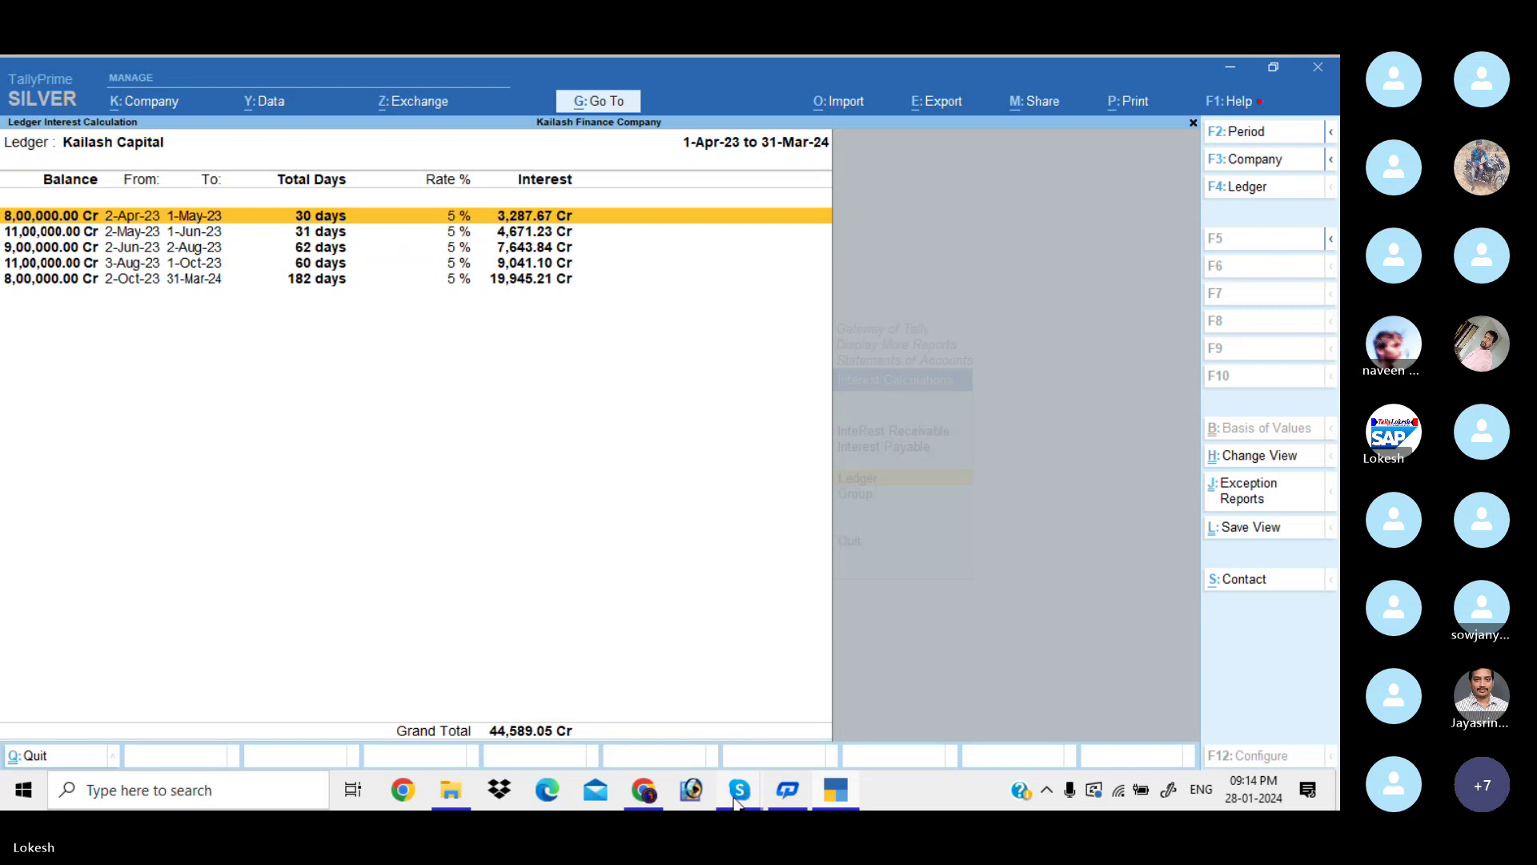
# Switch to the Skype call window
pyautogui.moveTo(738, 800)
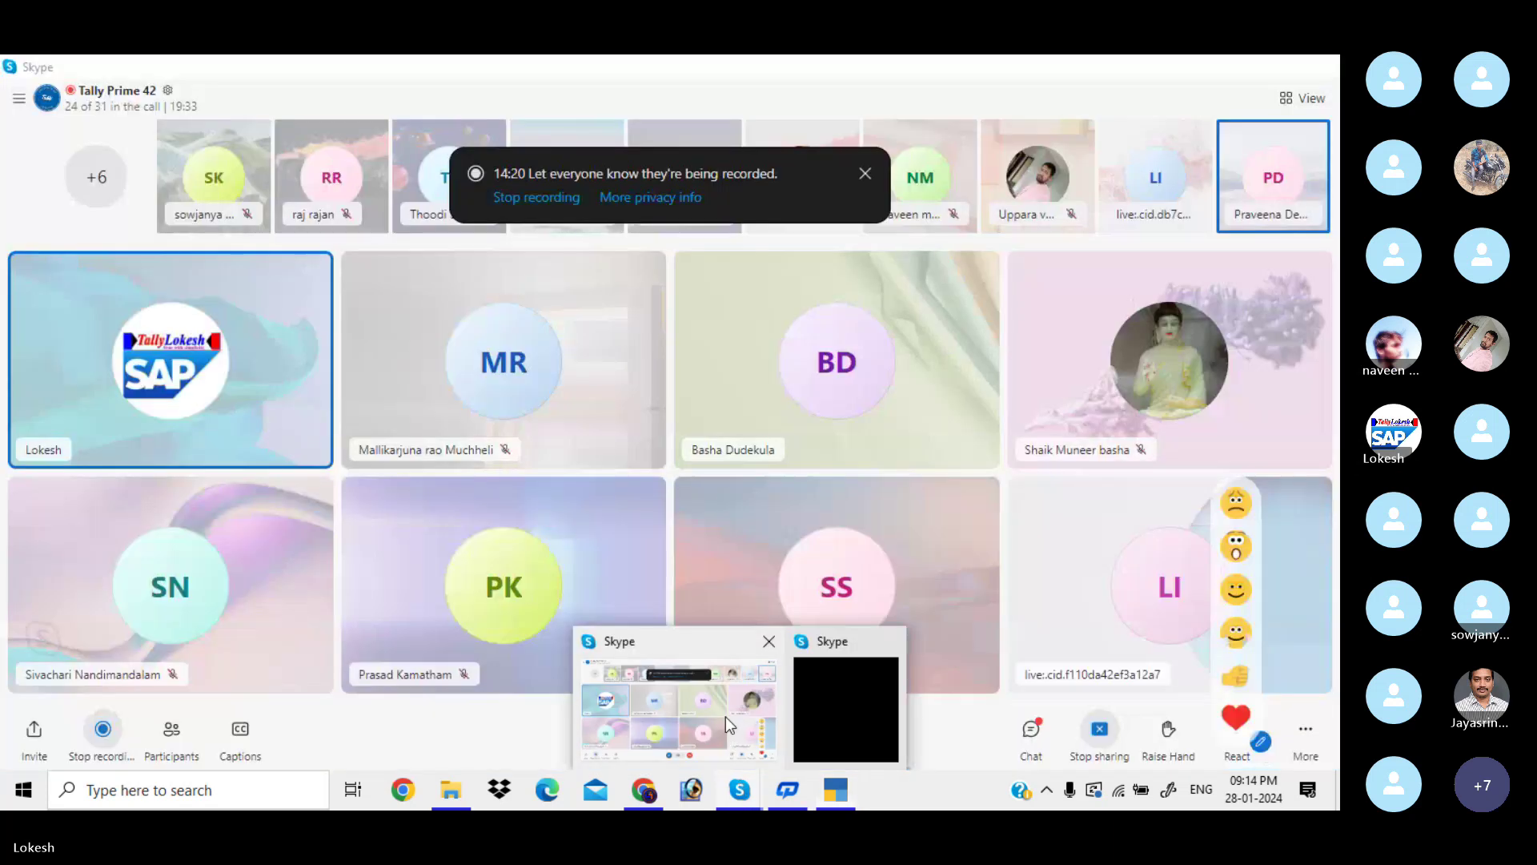
pyautogui.click(725, 717)
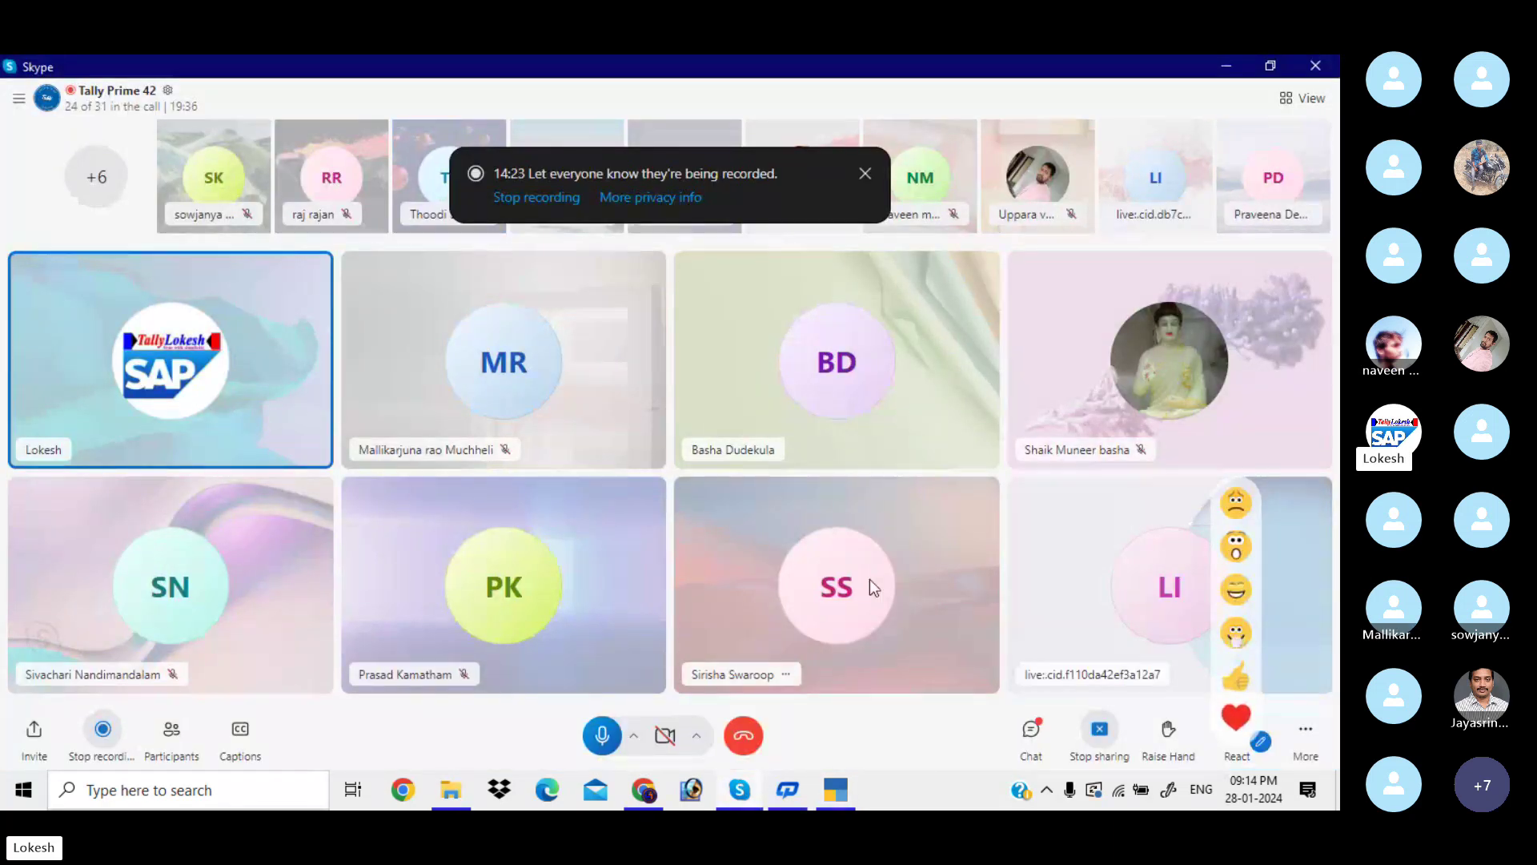
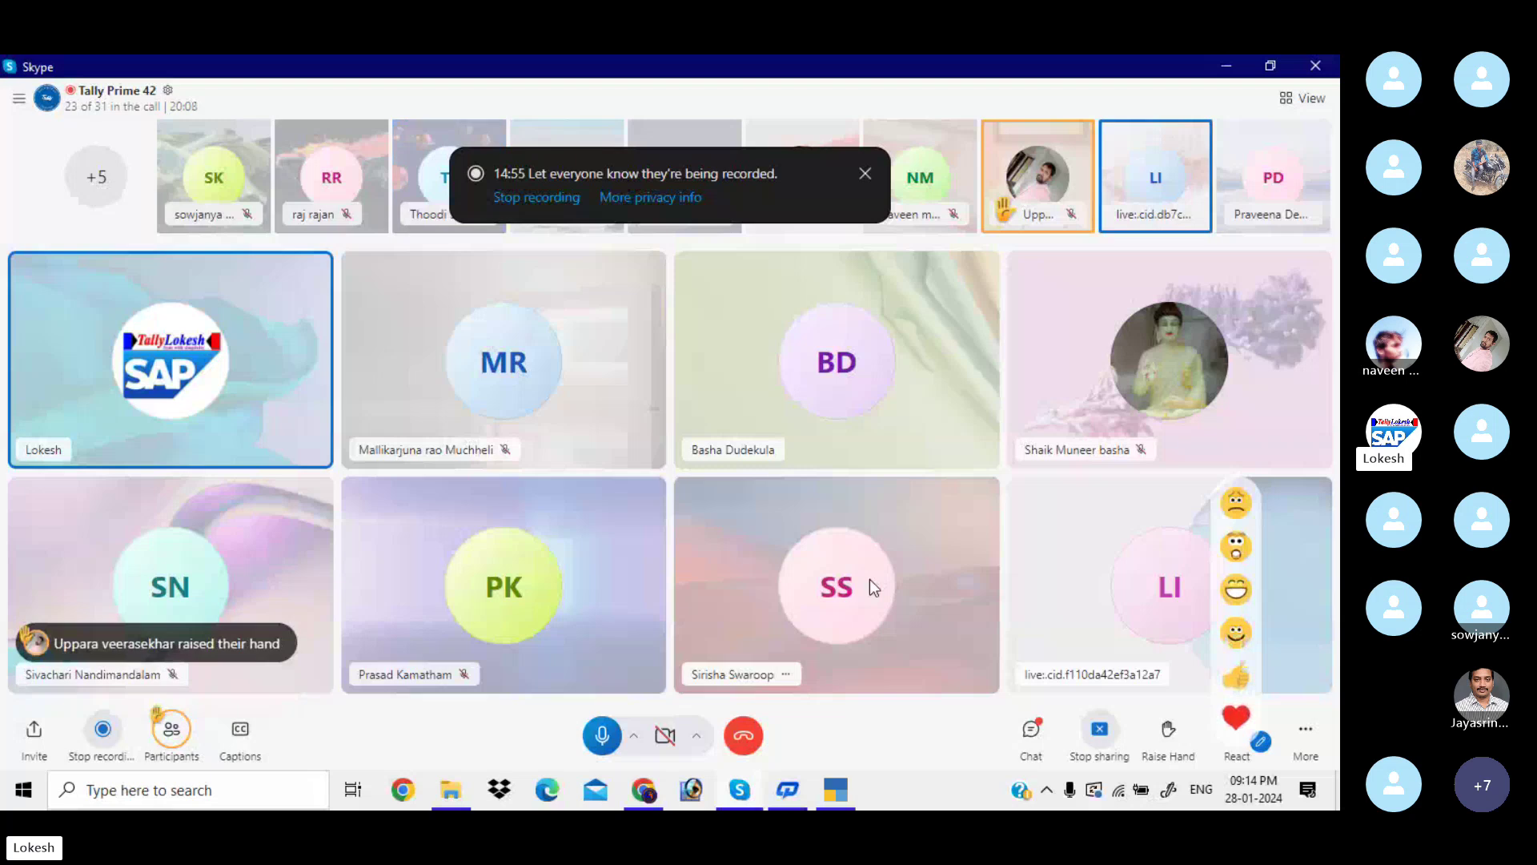
# Switch back to TallyPrime, display the ledger interest calculation for Divya Capital, and close the report to return to the Gateway of Tally
pyautogui.click(835, 790)
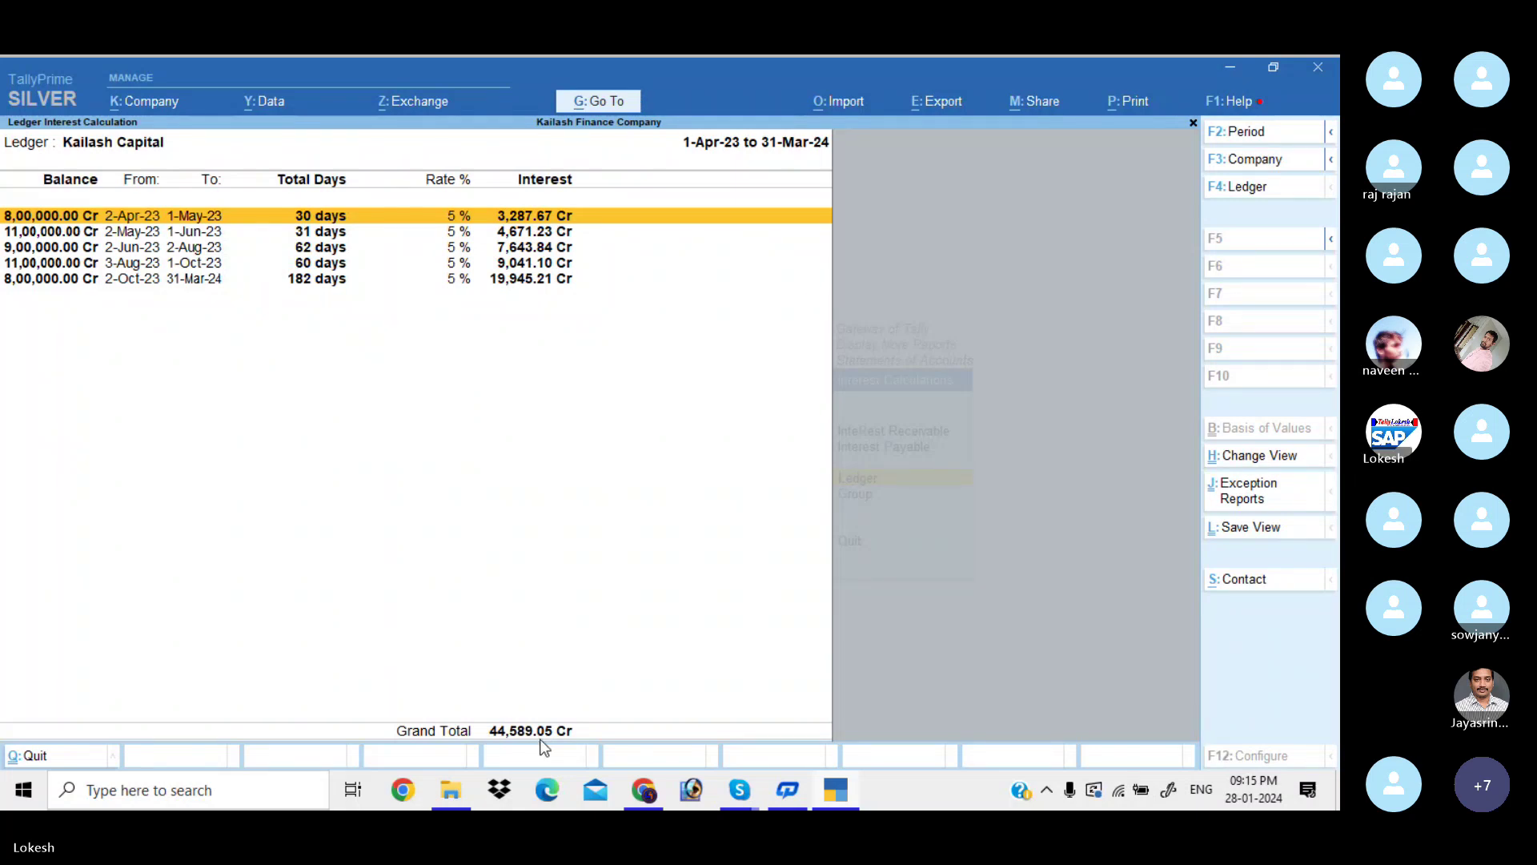
pyautogui.press('F4')
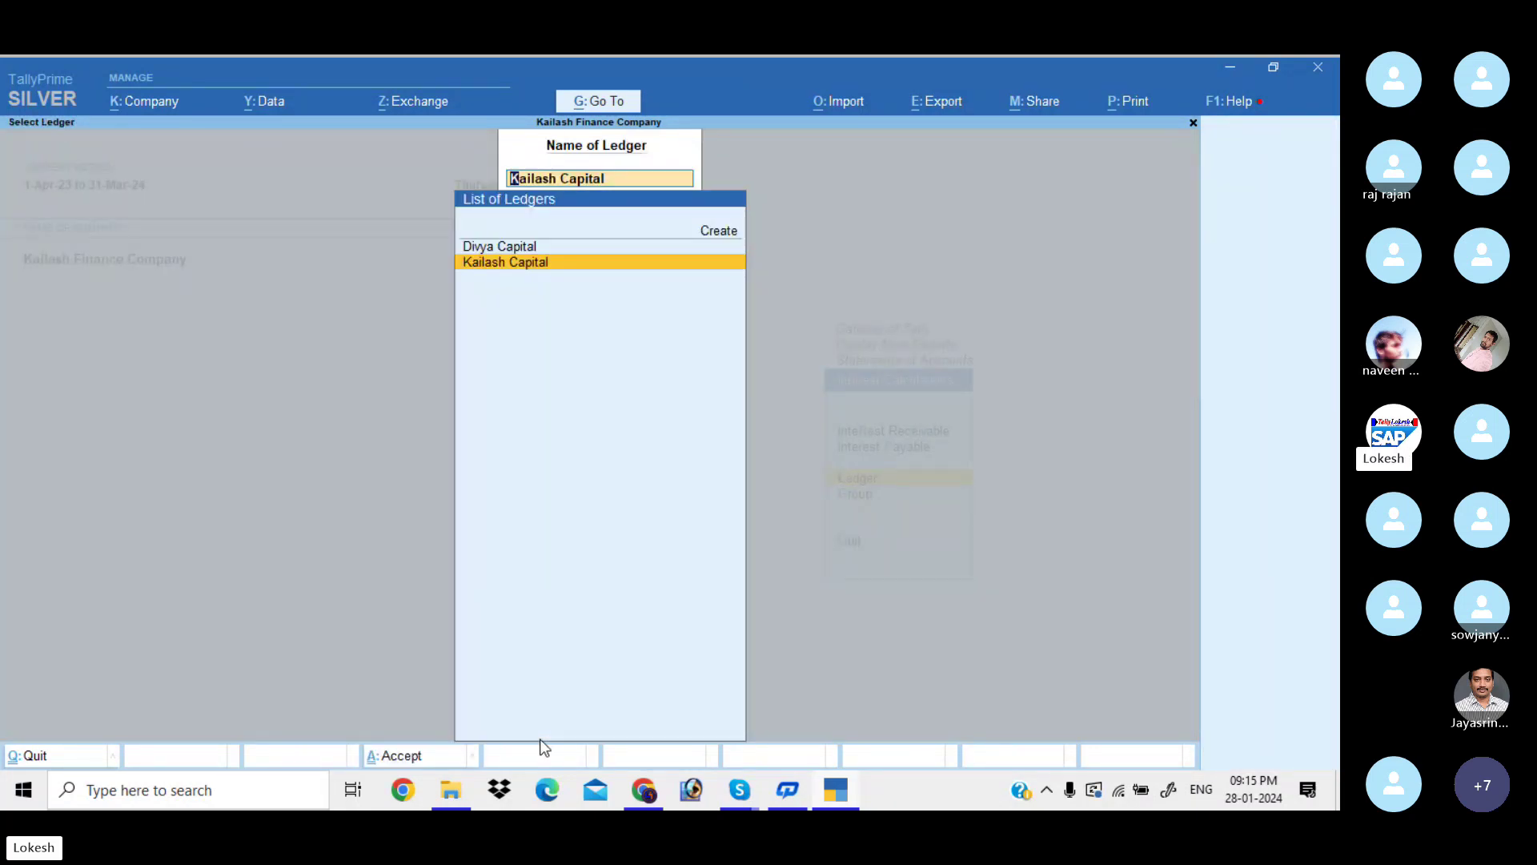
pyautogui.press('Up')
pyautogui.press('Return')
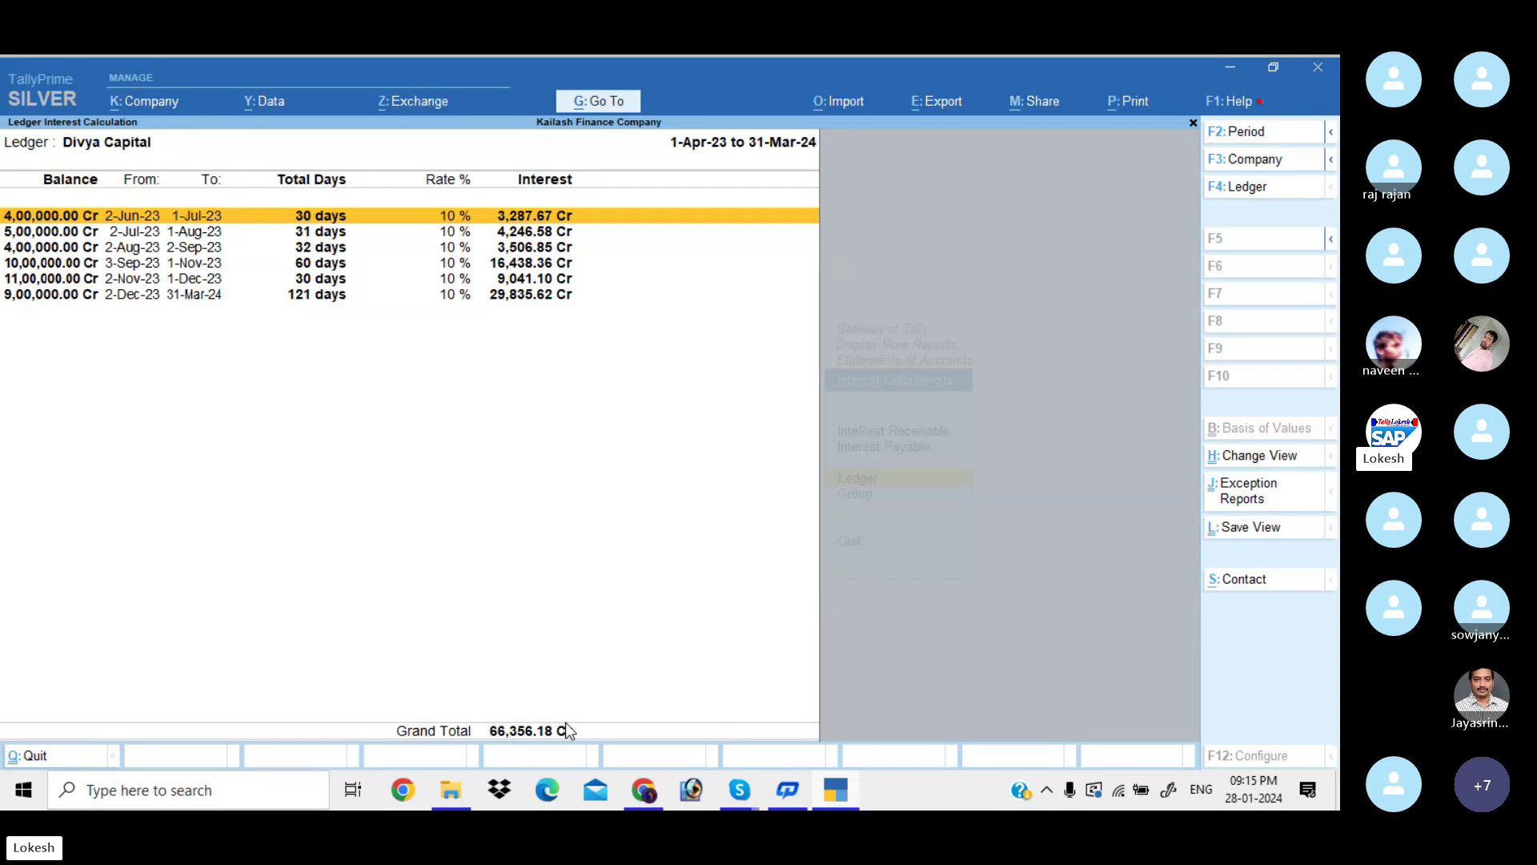
pyautogui.press('Escape')
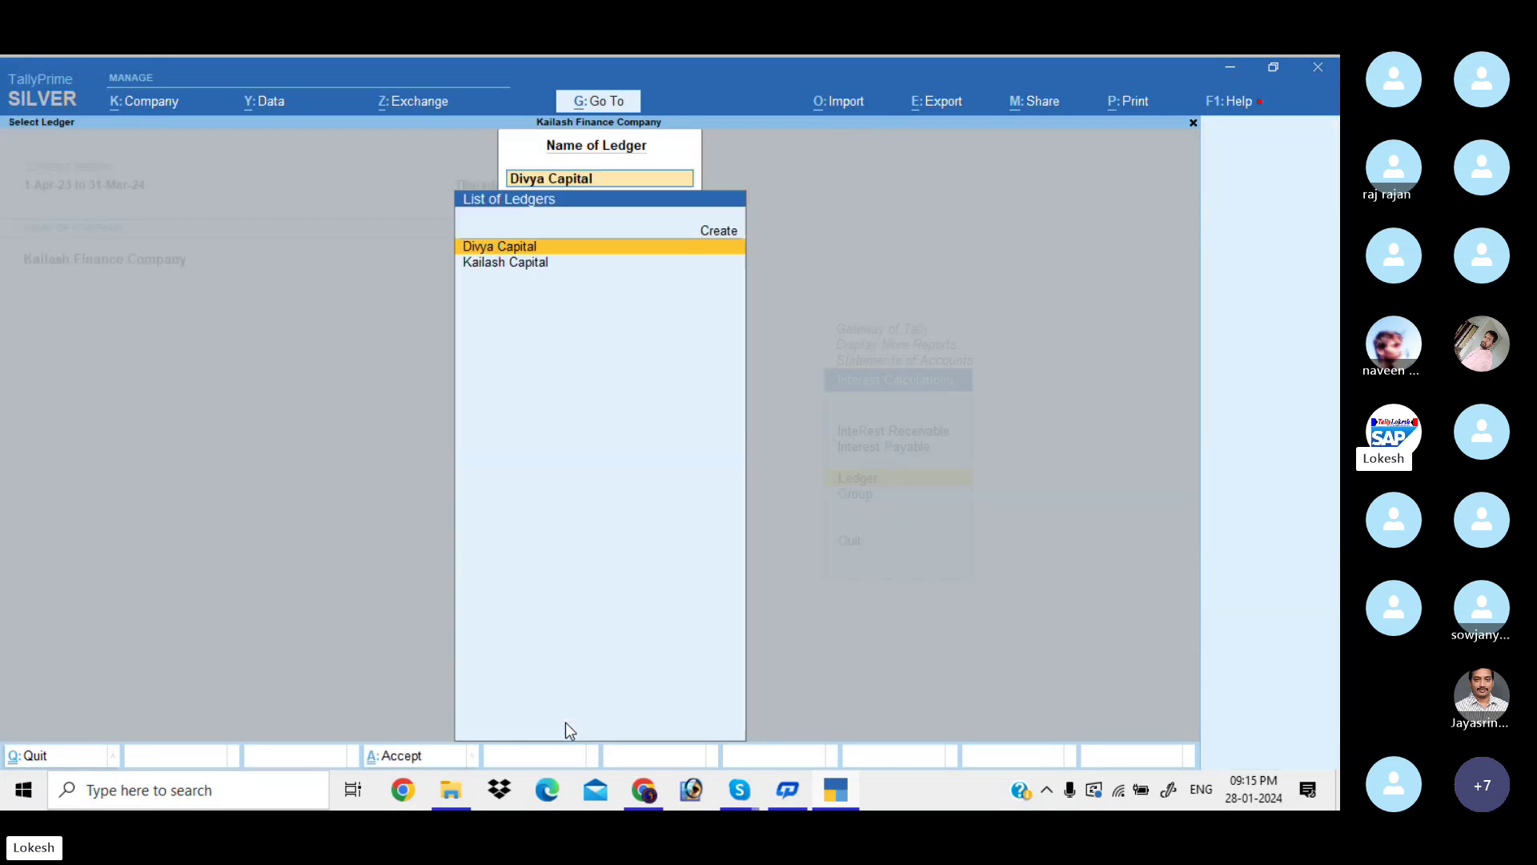
pyautogui.press('Escape')
pyautogui.press('Escape')
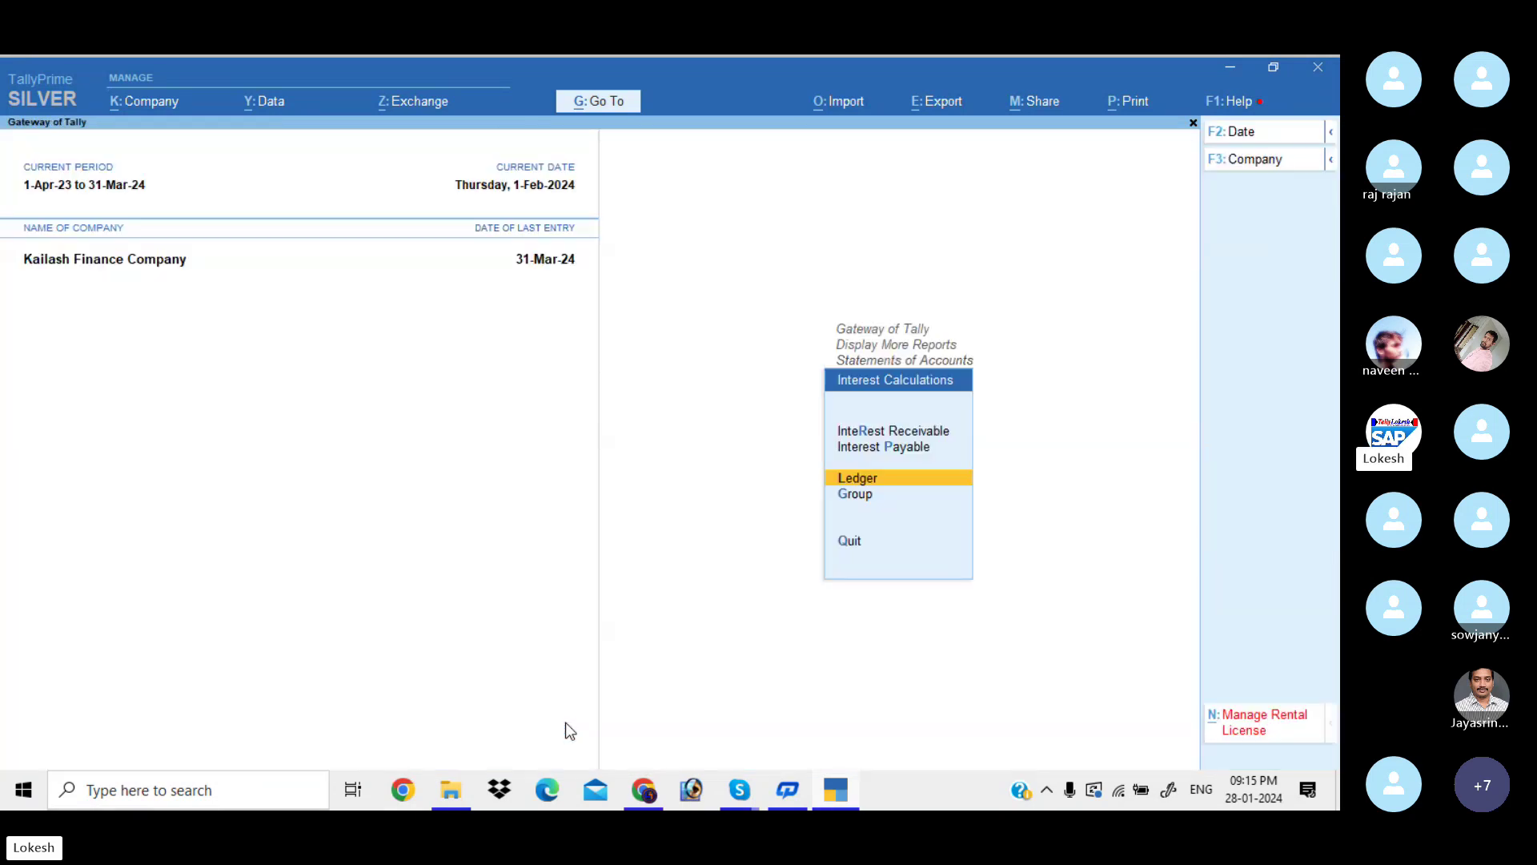
pyautogui.press('Escape')
pyautogui.press('Escape')
pyautogui.press('Escape')
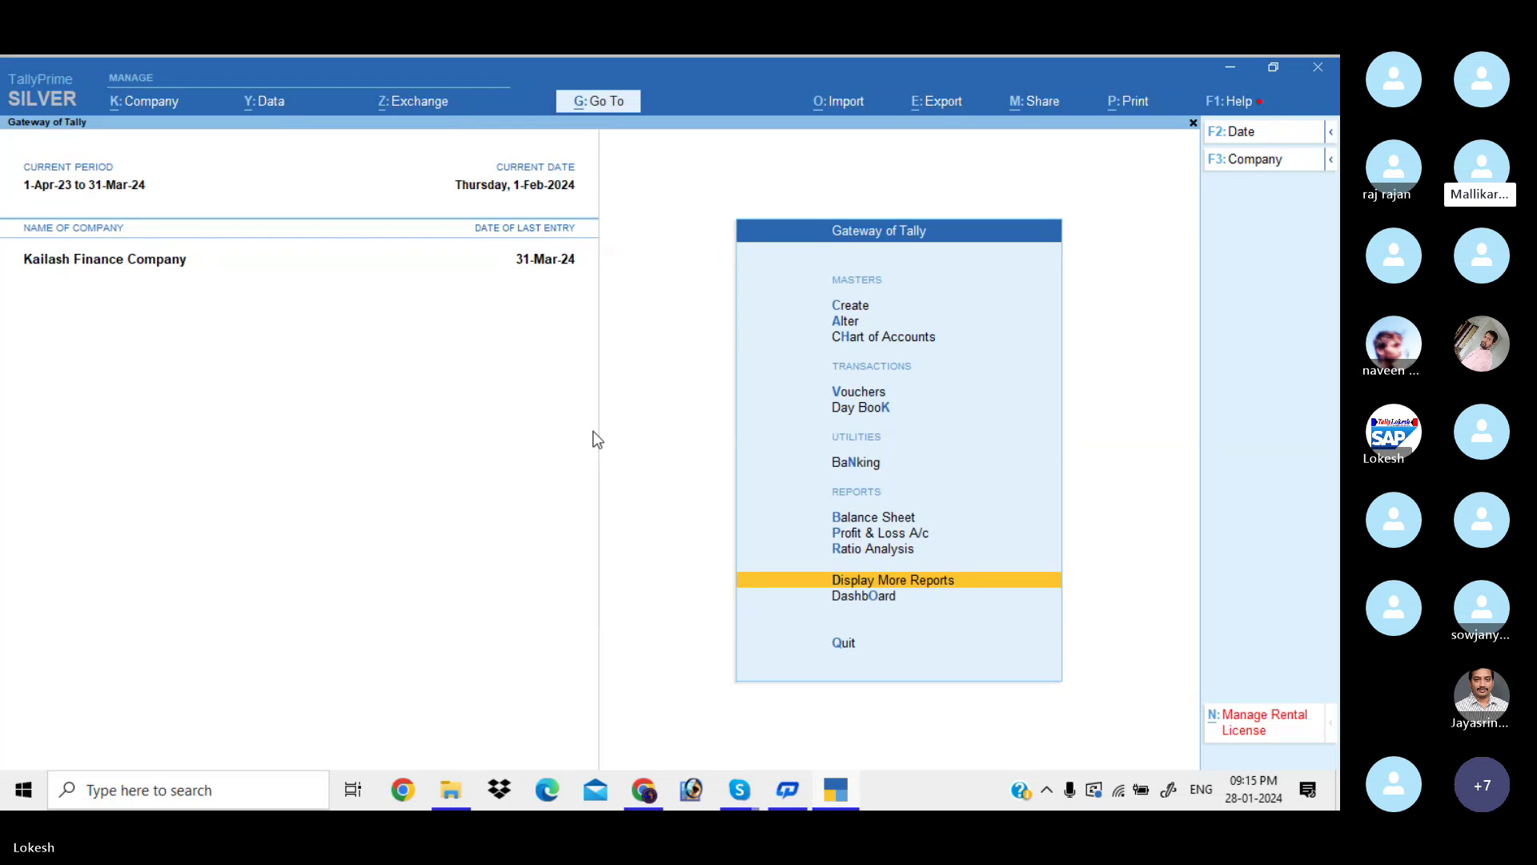
# Open the ledger selection for interest calculations under Statements of Accounts among the additional reports
pyautogui.press('Return')
pyautogui.press('Down')
pyautogui.press('Down')
pyautogui.press('Down')
pyautogui.press('Down')
pyautogui.press('Down')
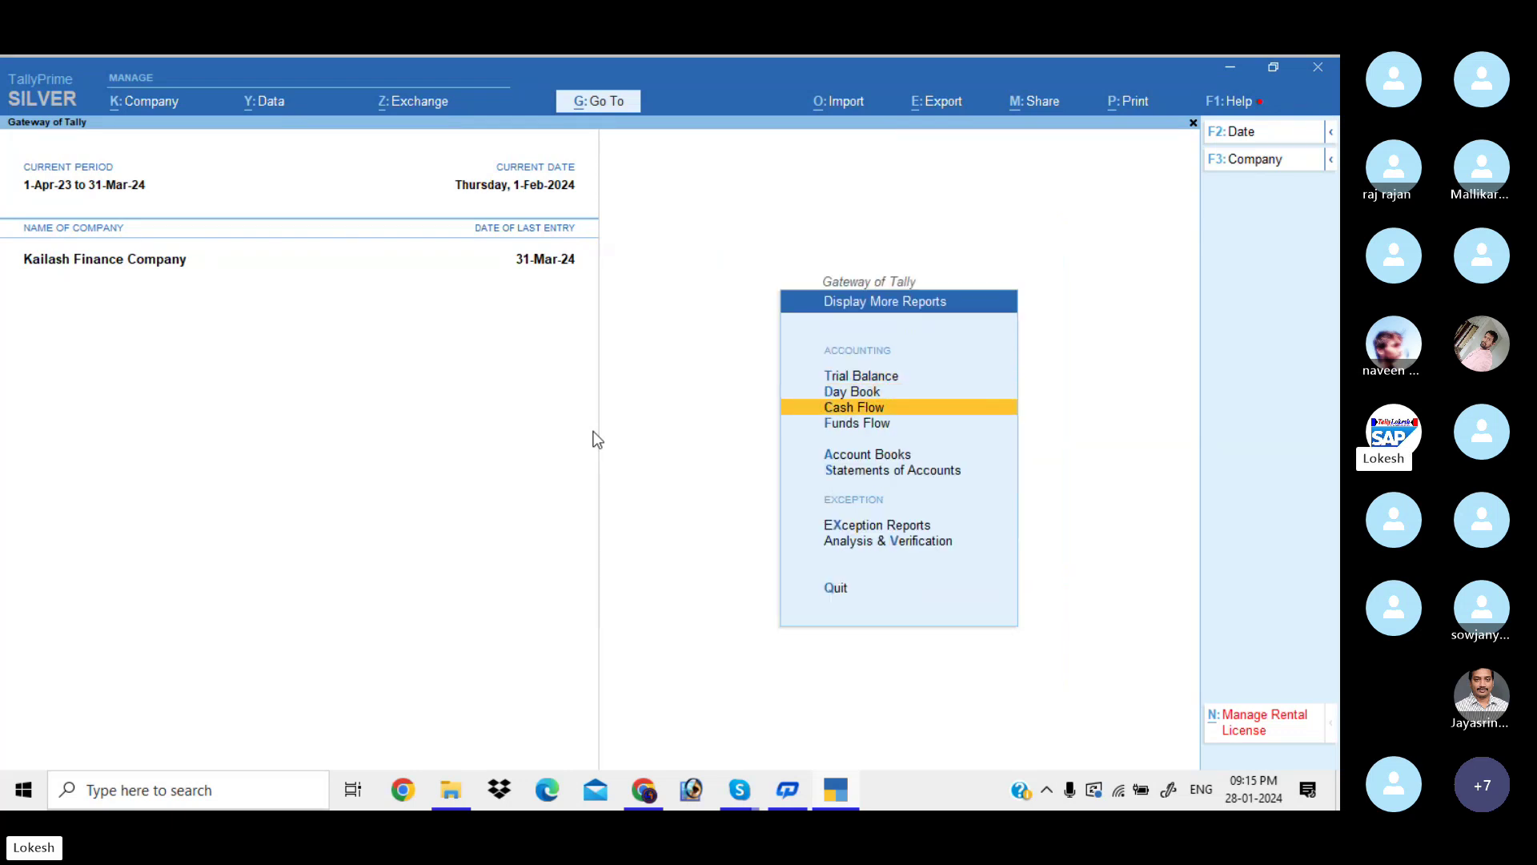
pyautogui.press('Return')
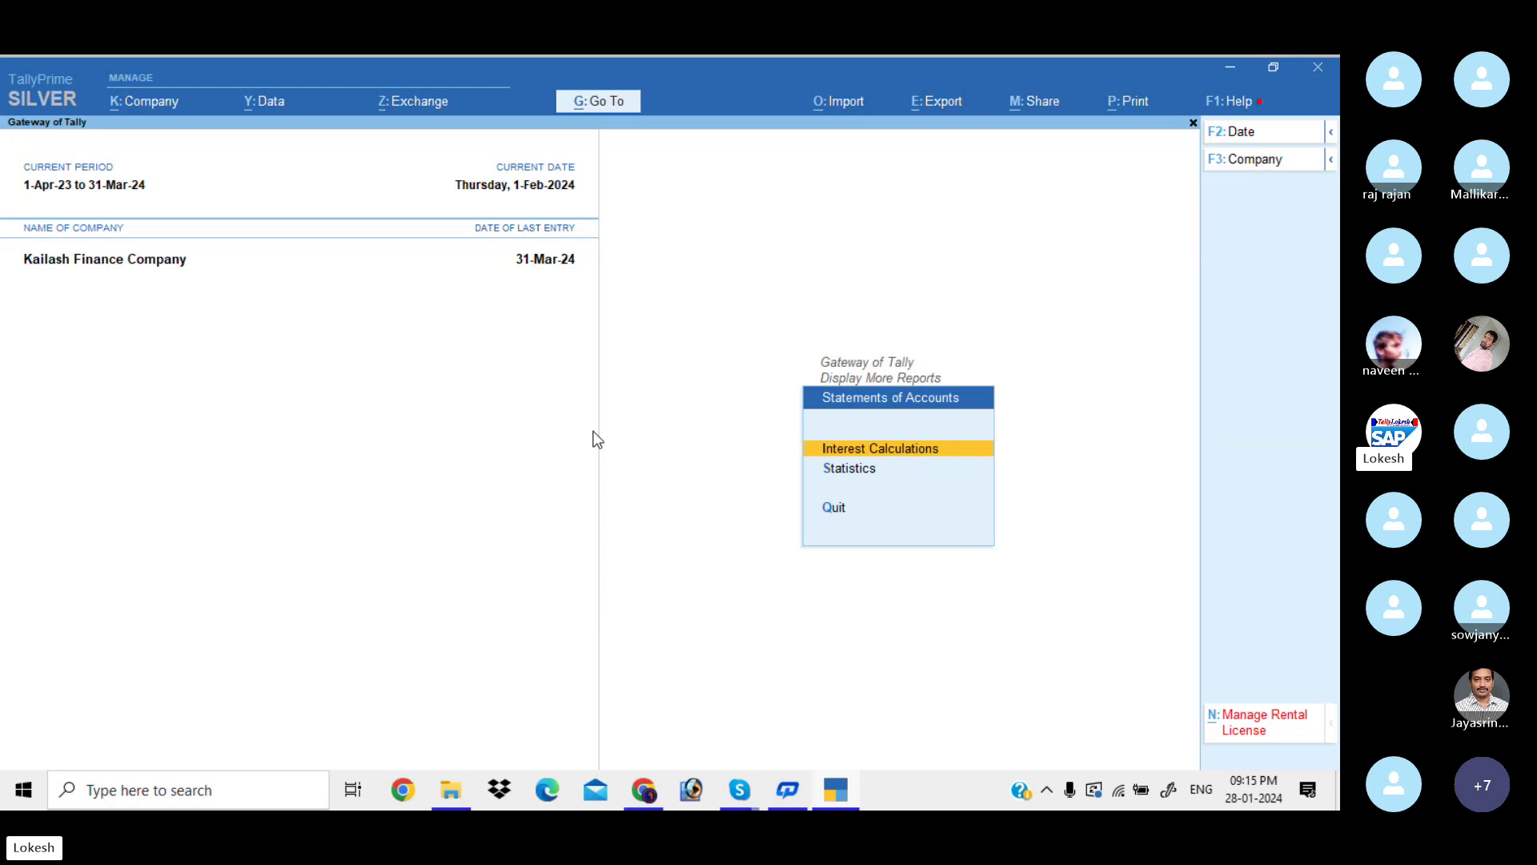
pyautogui.press('Return')
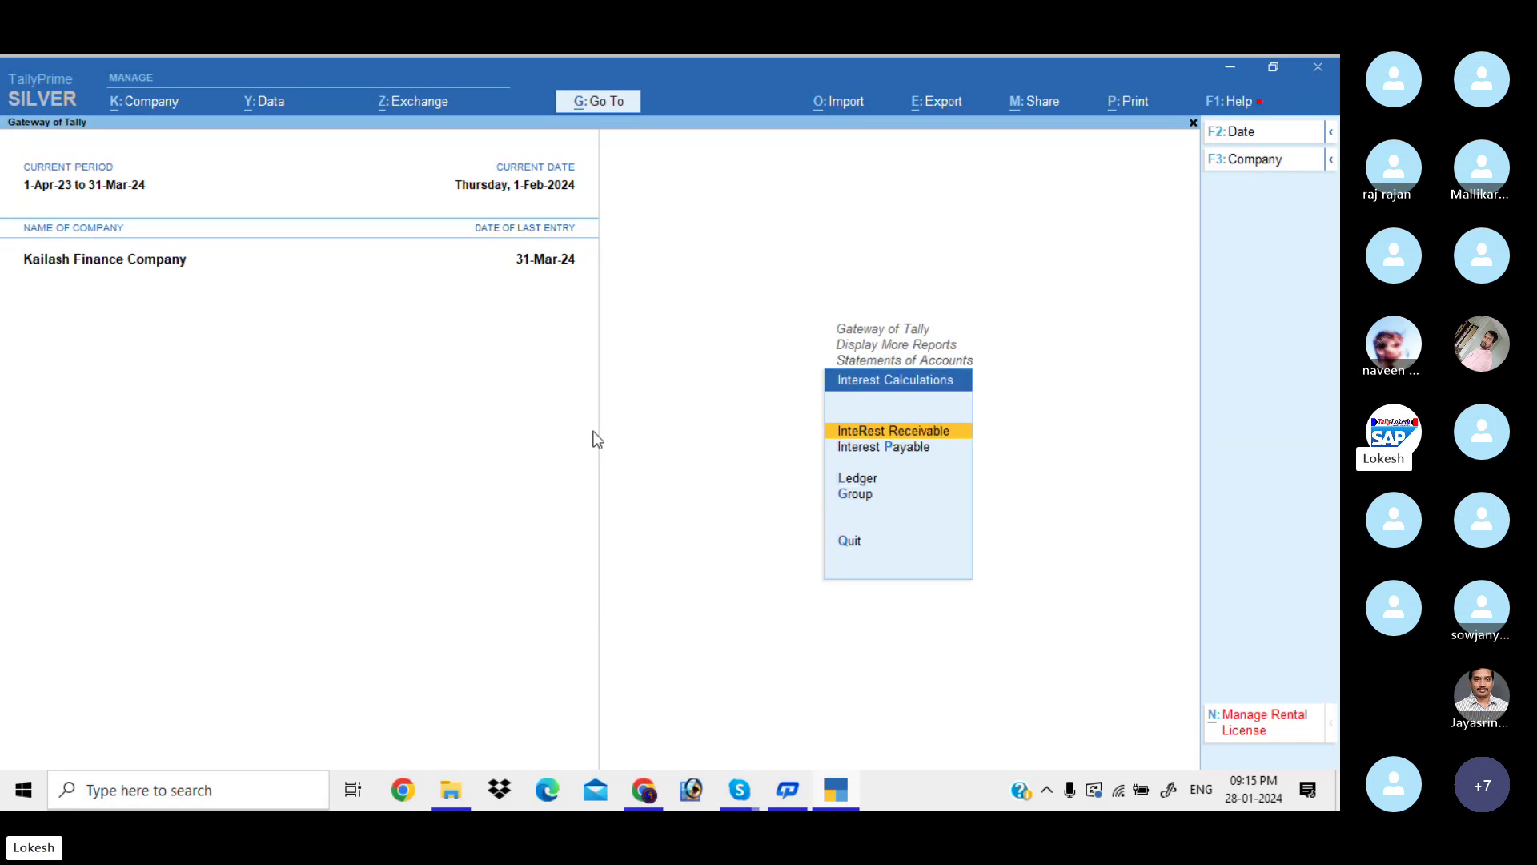
pyautogui.press('Down')
pyautogui.press('Down')
pyautogui.press('Return')
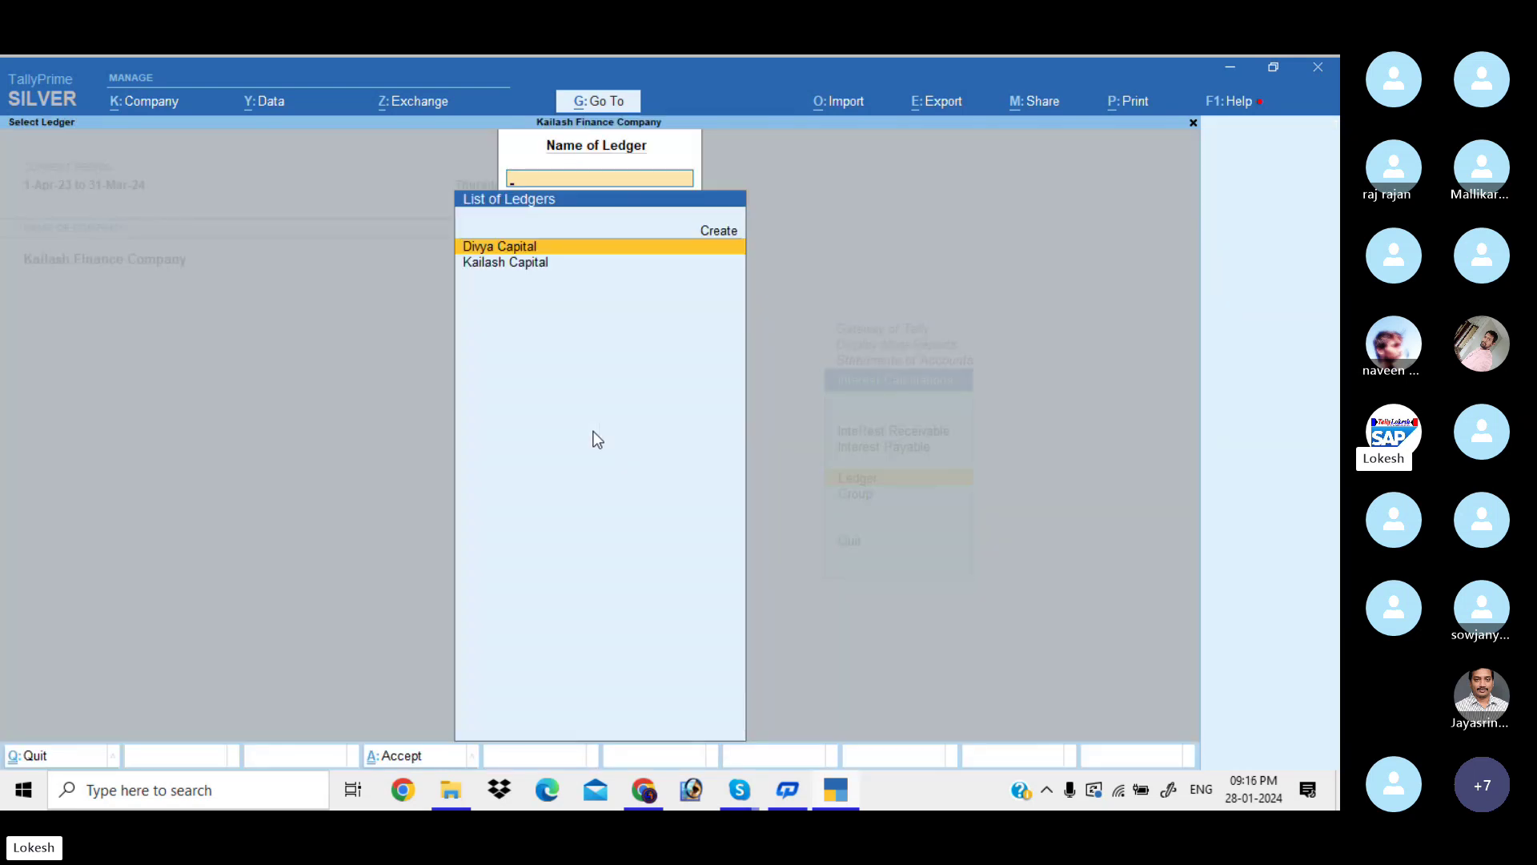
# Close the interest ledger selection and return to the Gateway of Tally
pyautogui.press('Escape')
pyautogui.press('Escape')
pyautogui.press('Escape')
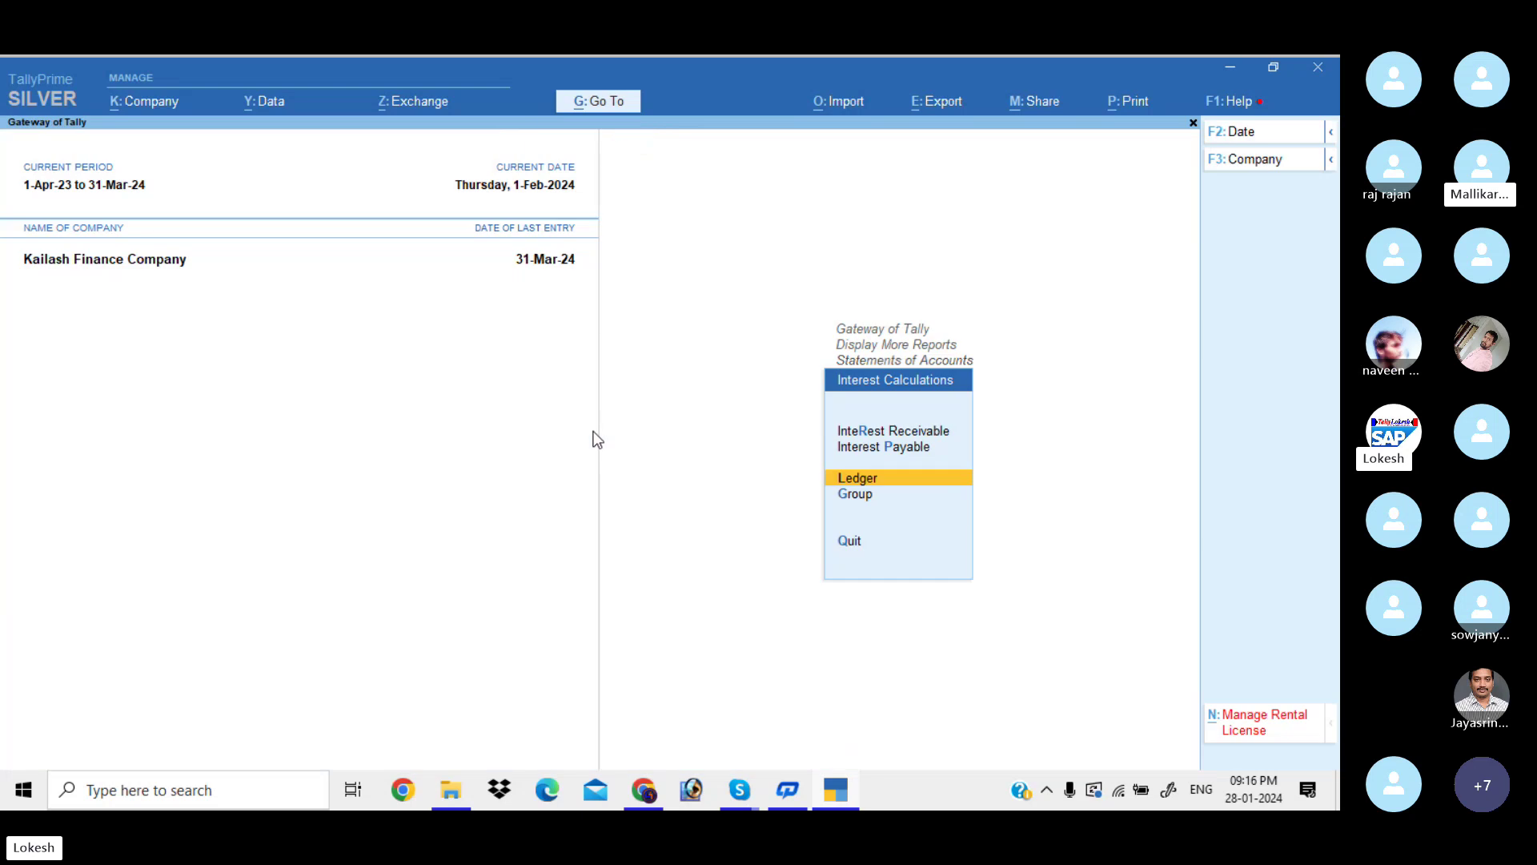
pyautogui.press('Escape')
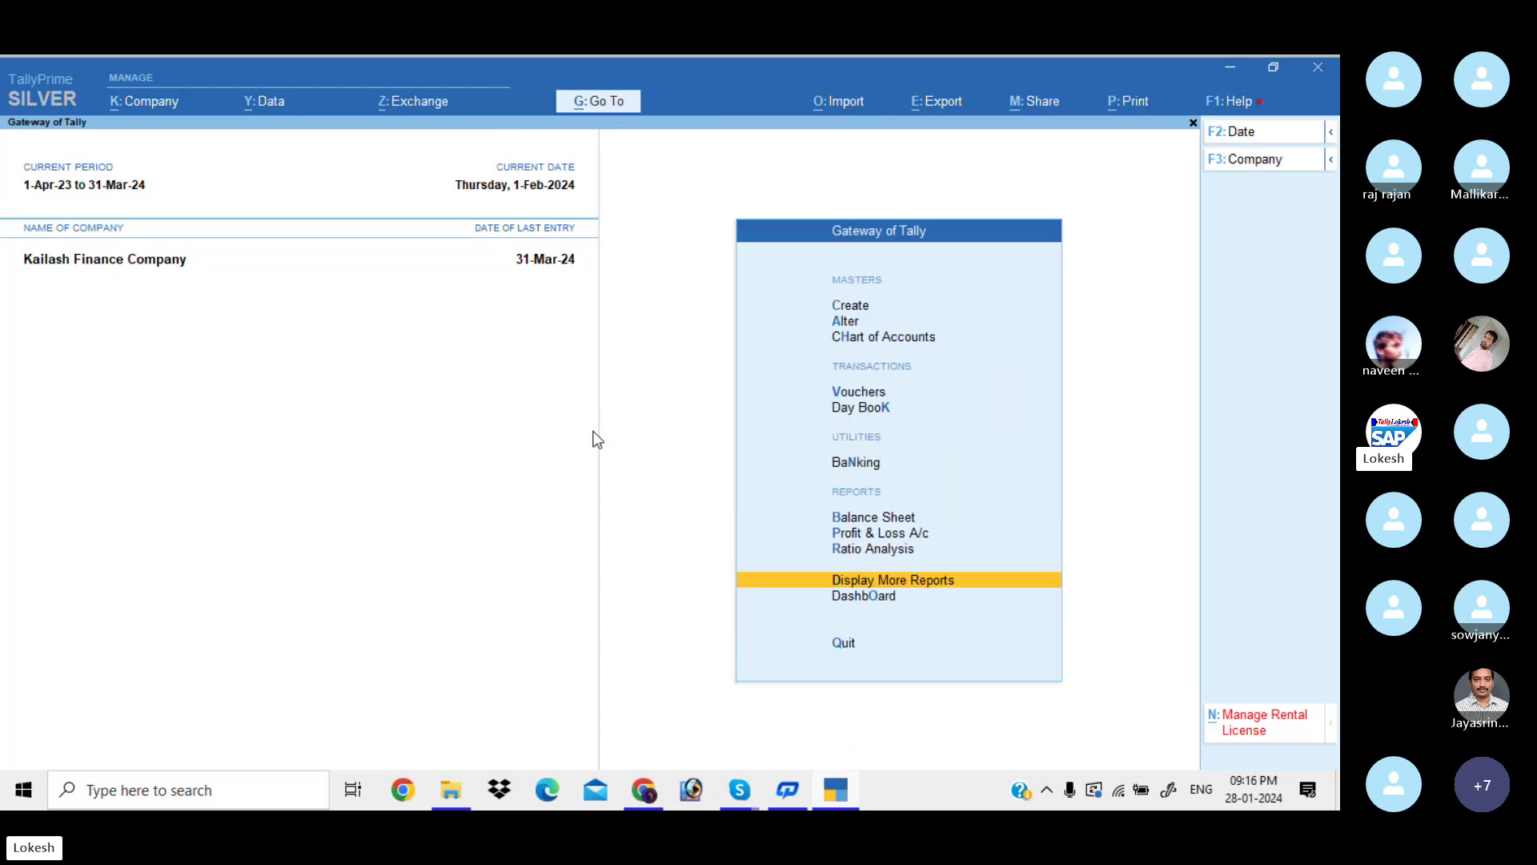
pyautogui.press('Escape')
pyautogui.press('Escape')
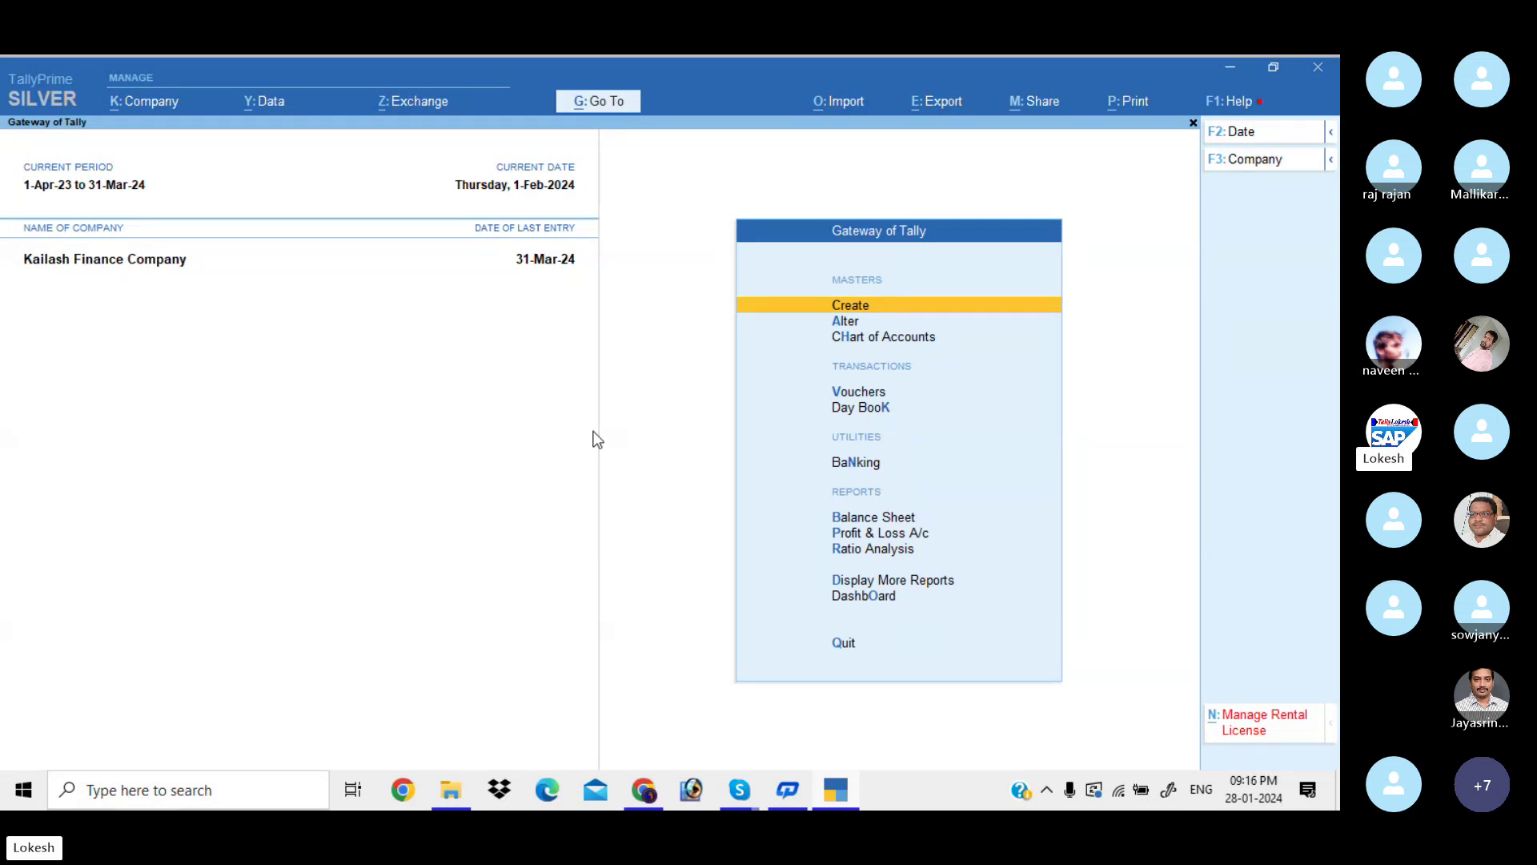
# Open the company features of Kailash Finance Company, examine the interest calculation setting and close without saving
pyautogui.click(161, 106)
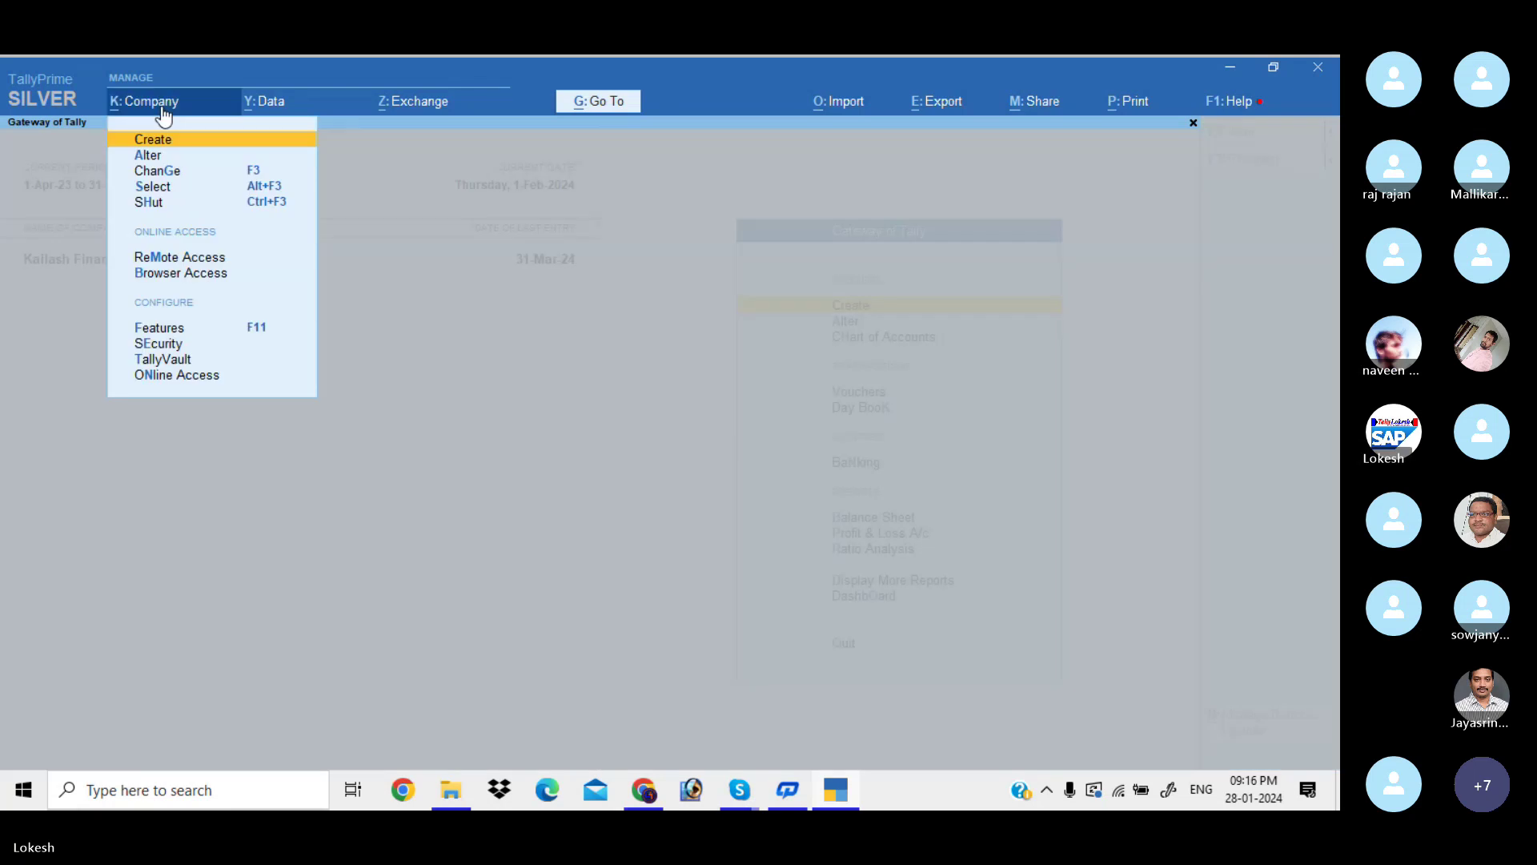
pyautogui.click(203, 328)
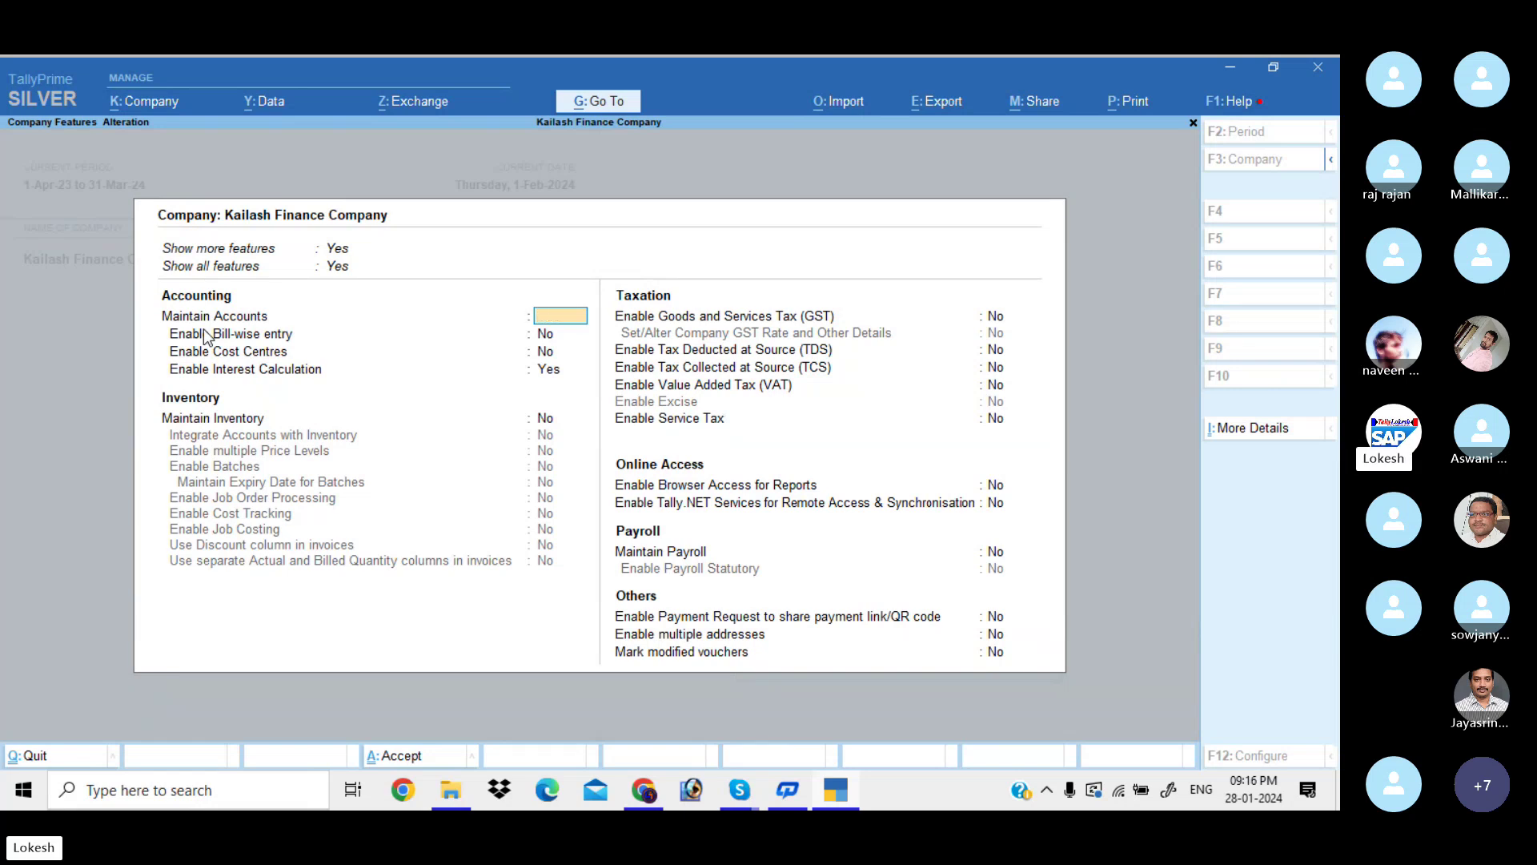
pyautogui.press('Escape')
pyautogui.press('y')
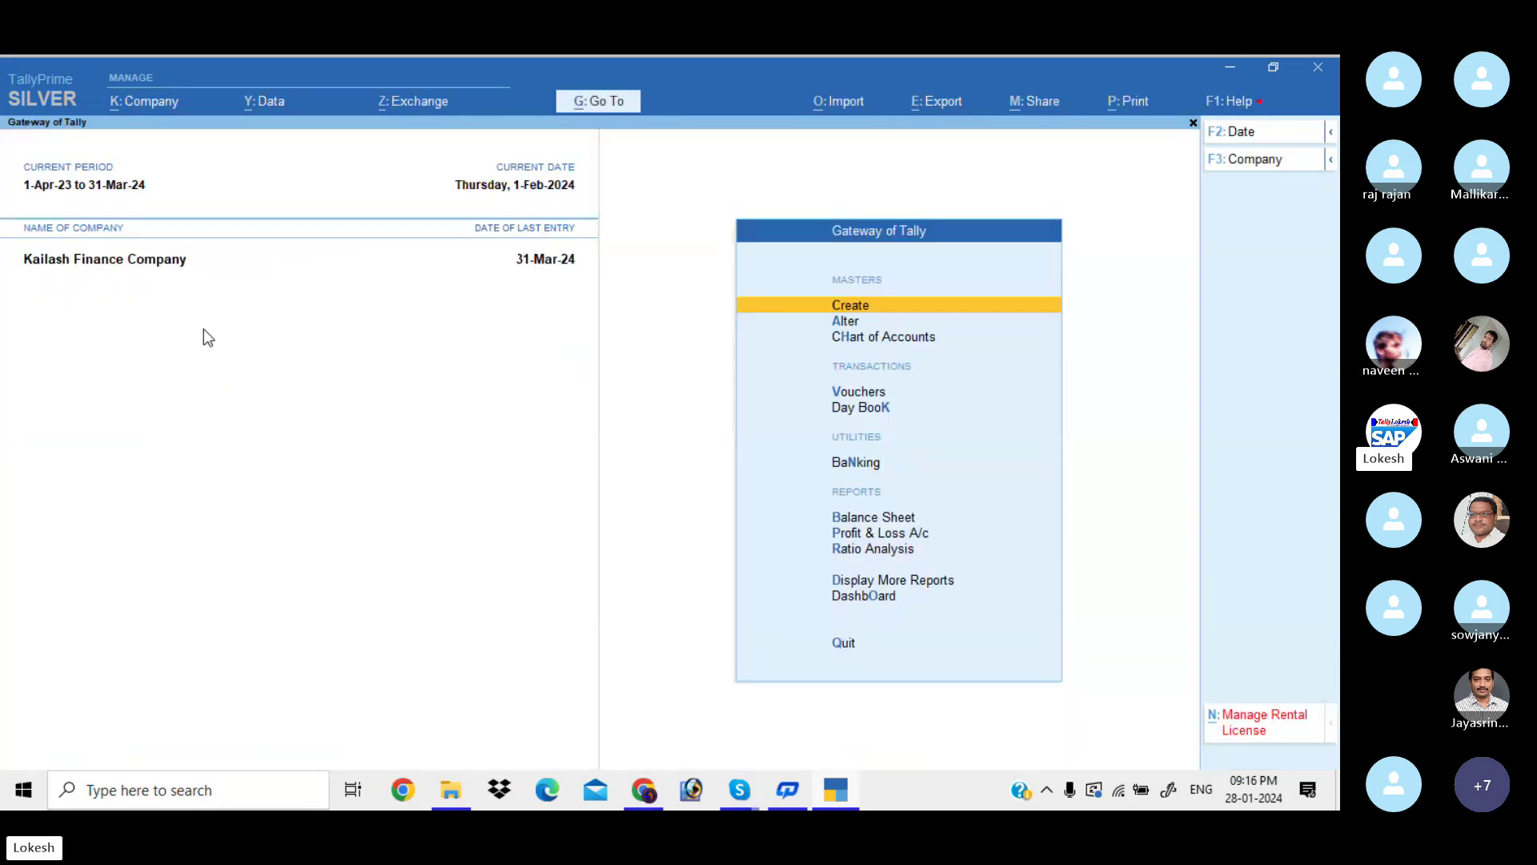
# Open the Day Book, clear both period dates to list the whole year's vouchers, review them and close it
pyautogui.press('Down')
pyautogui.press('Down')
pyautogui.press('Down')
pyautogui.press('Down')
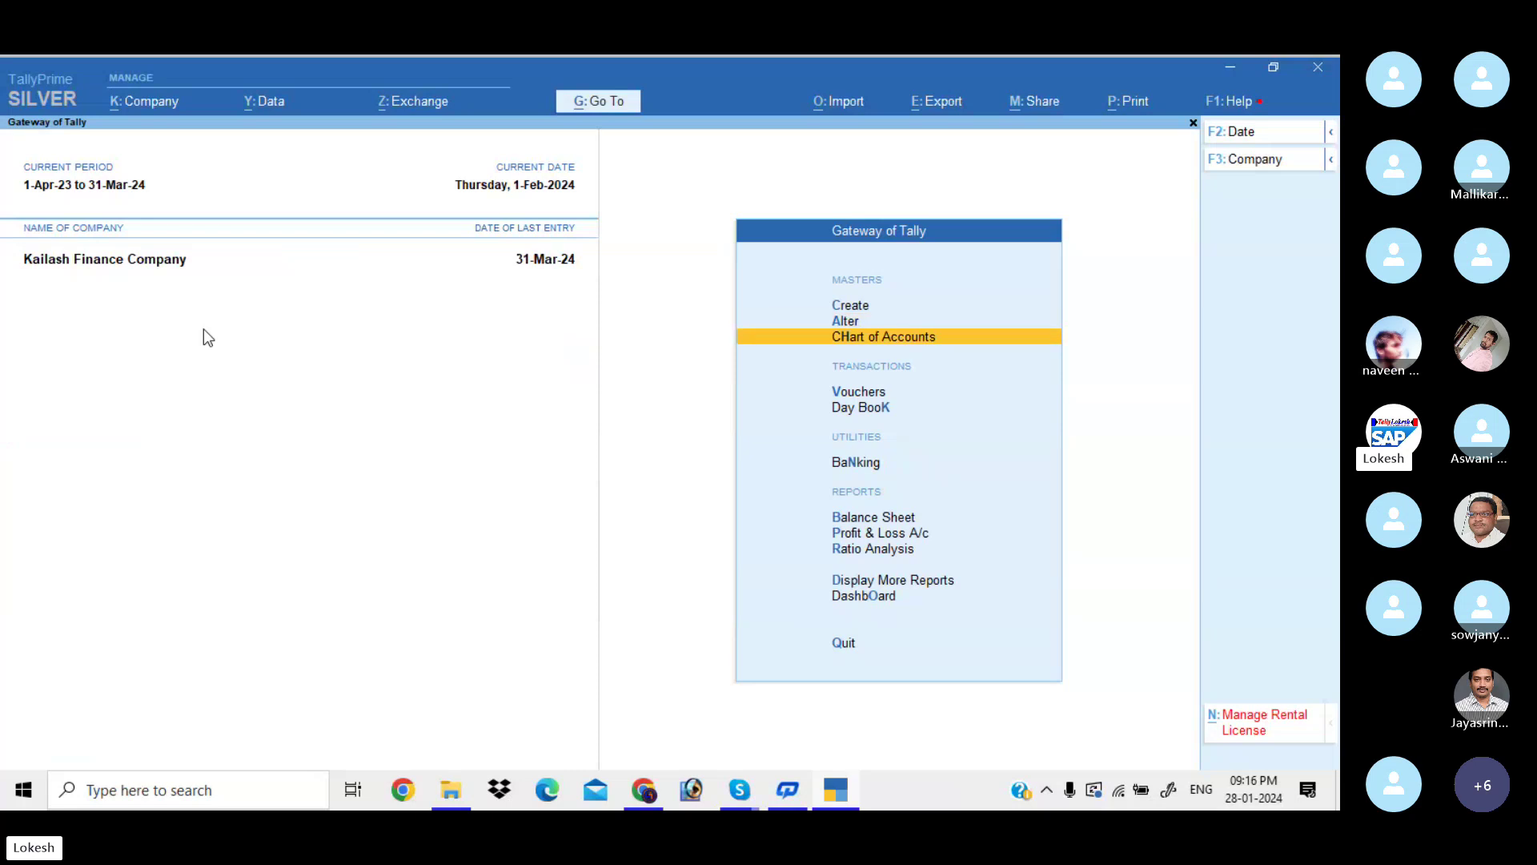
pyautogui.press('Return')
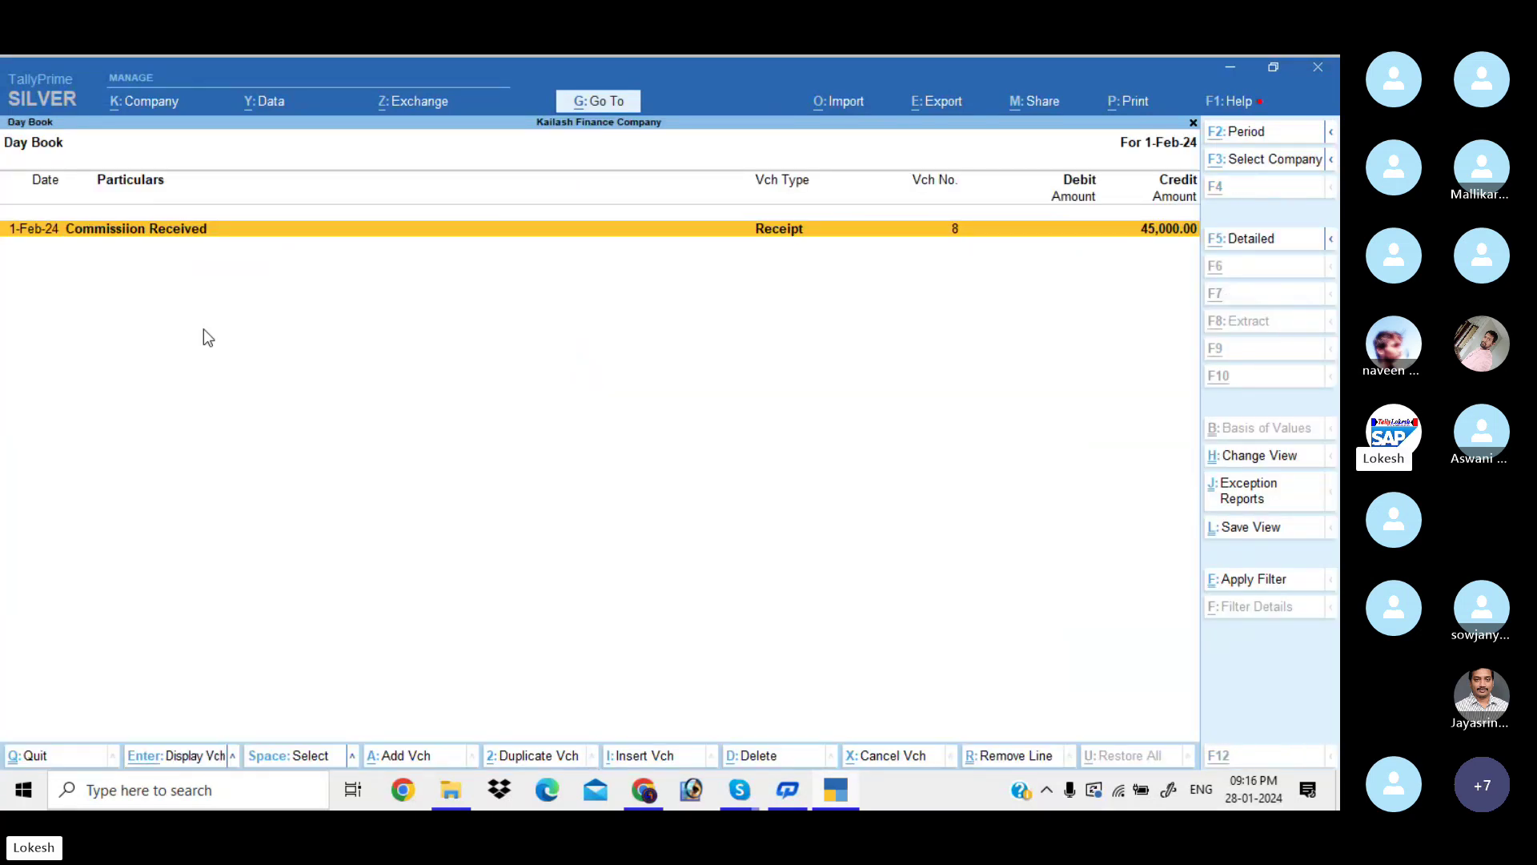
pyautogui.hotkey('alt', 'F2')
pyautogui.press('BackSpace')
pyautogui.press('Return')
pyautogui.press('BackSpace')
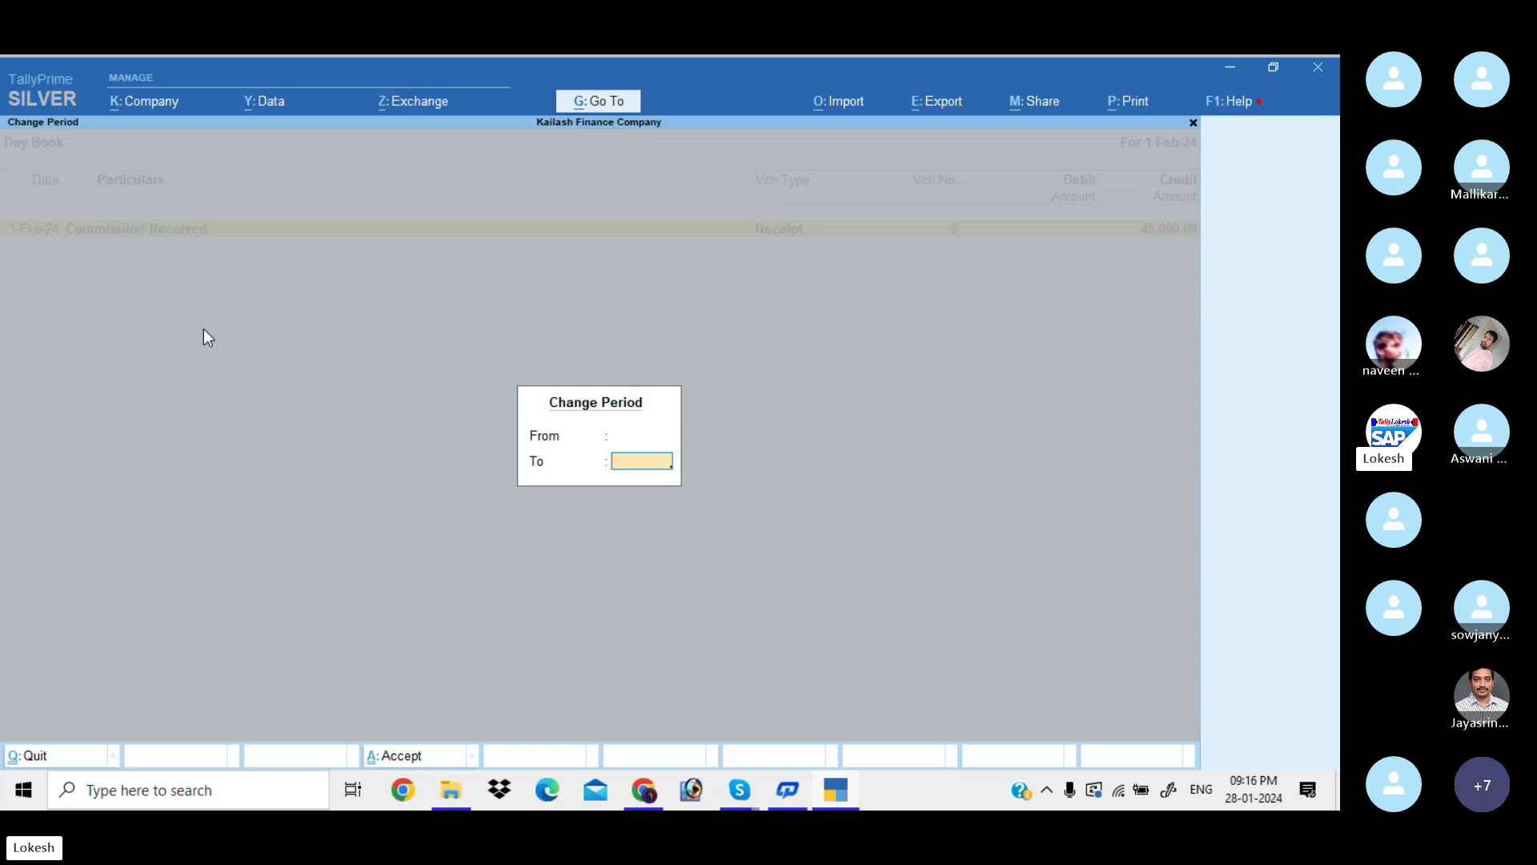
pyautogui.press('Return')
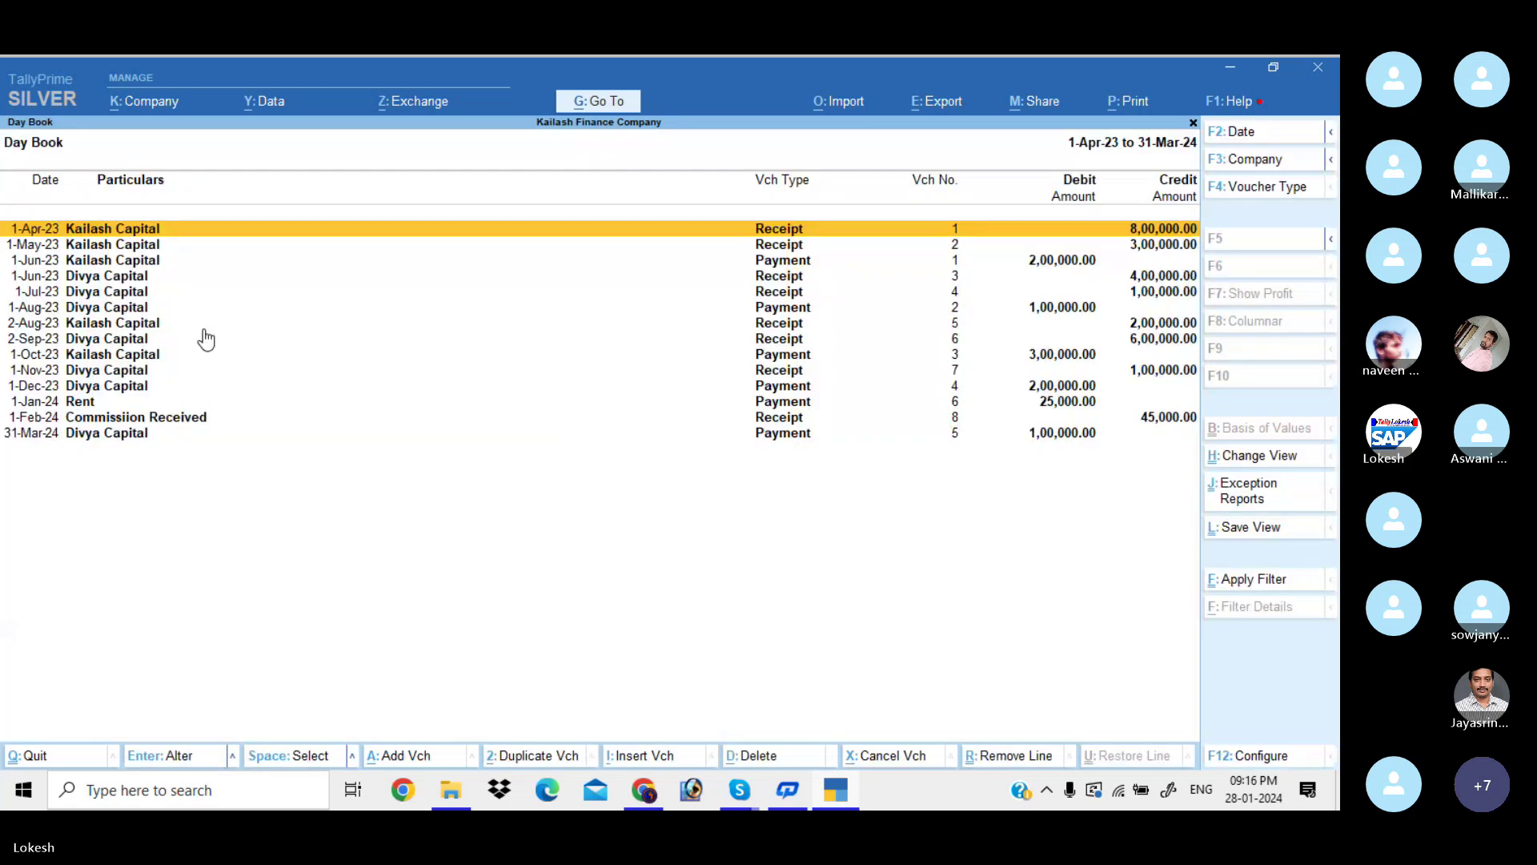
pyautogui.press('Escape')
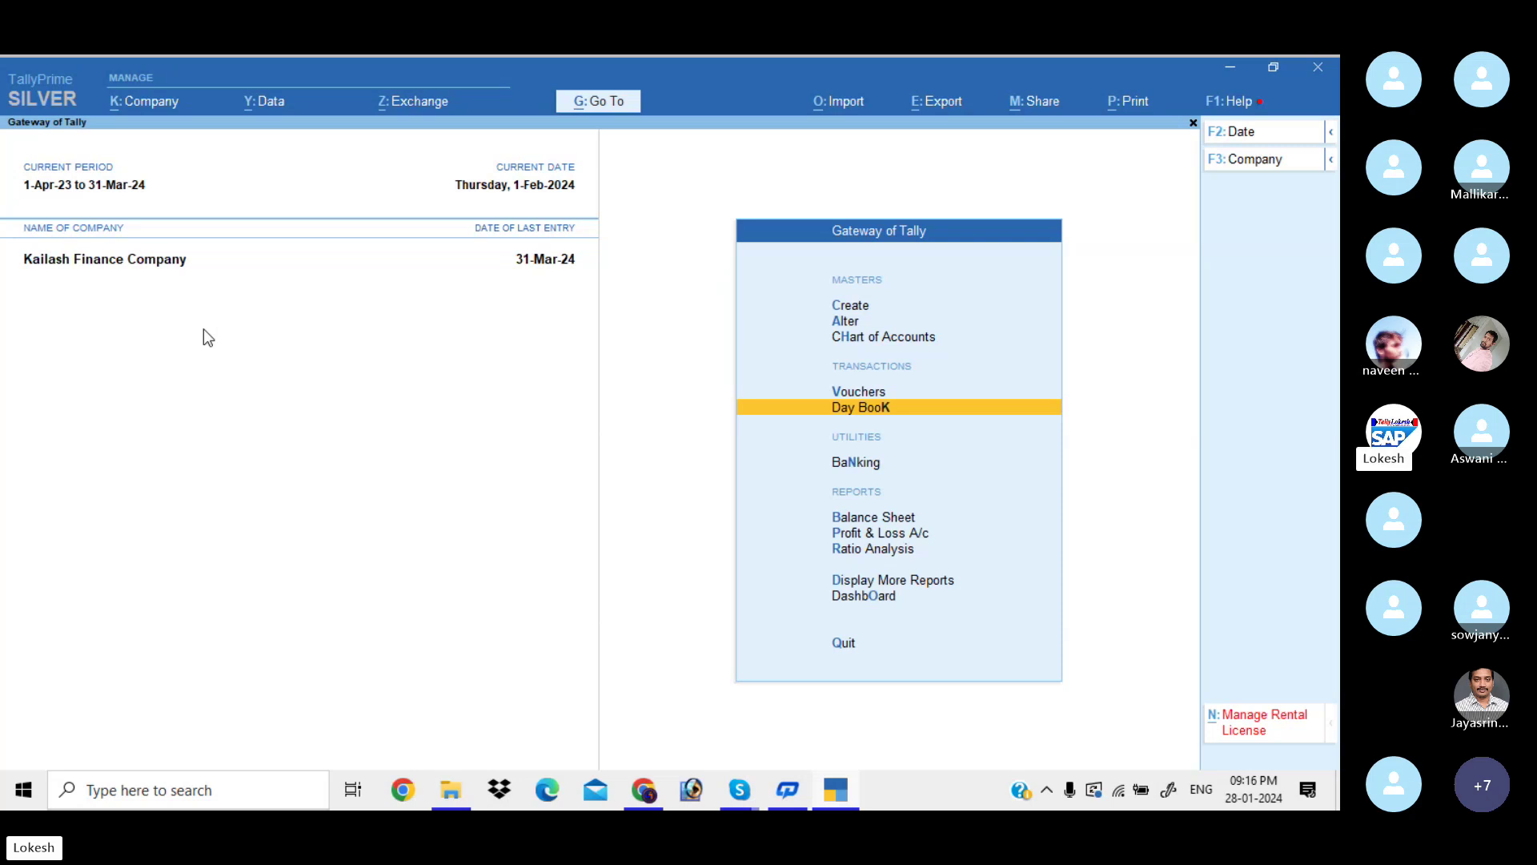
# Start a new ledger named Capital and place it under the Capital Account group
pyautogui.press('Up')
pyautogui.press('Up')
pyautogui.press('Up')
pyautogui.press('Up')
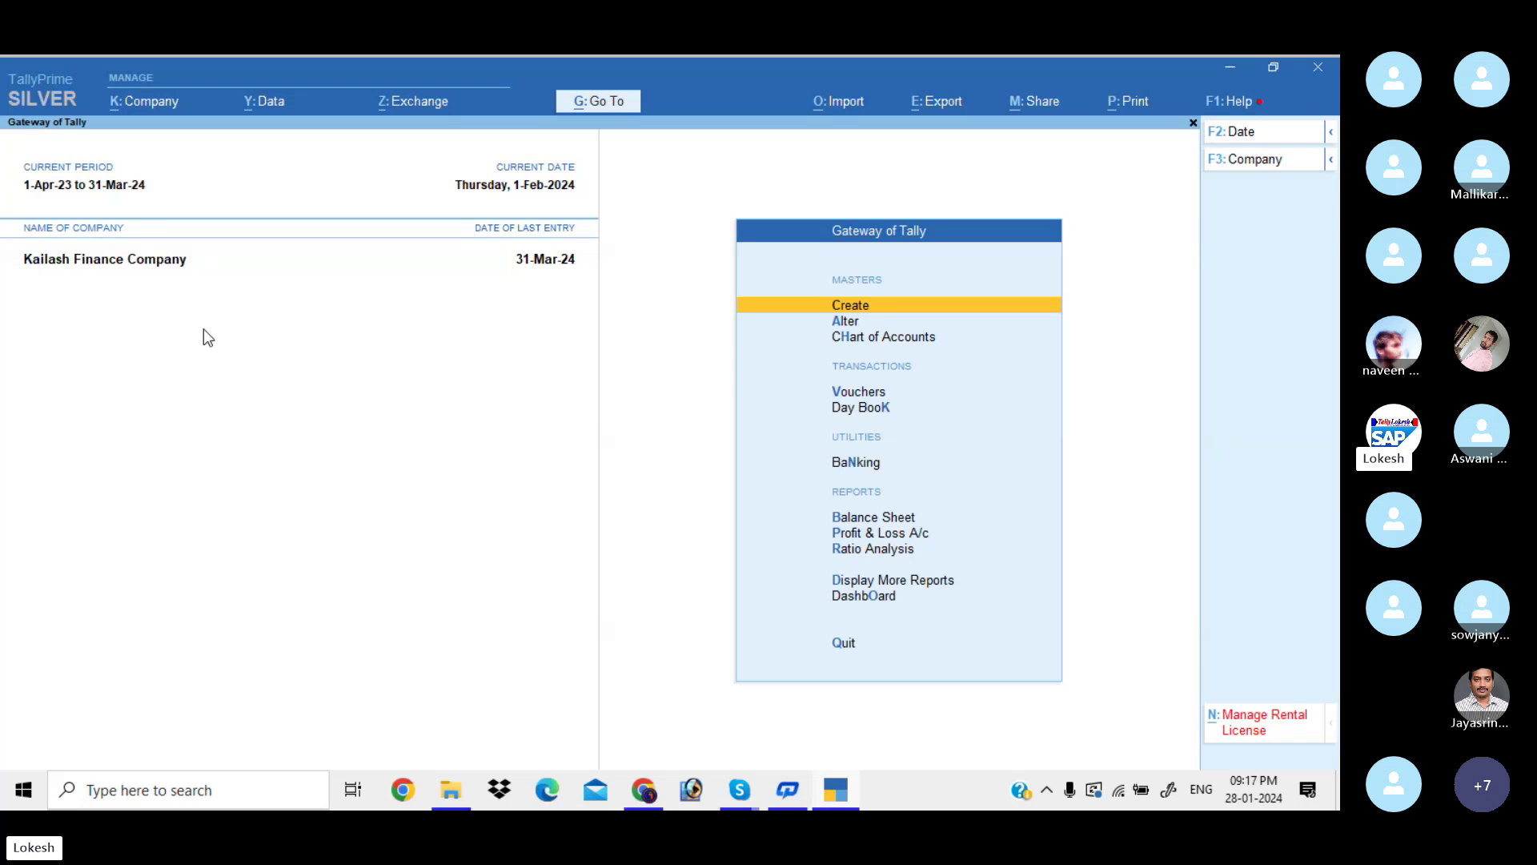
pyautogui.press('Return')
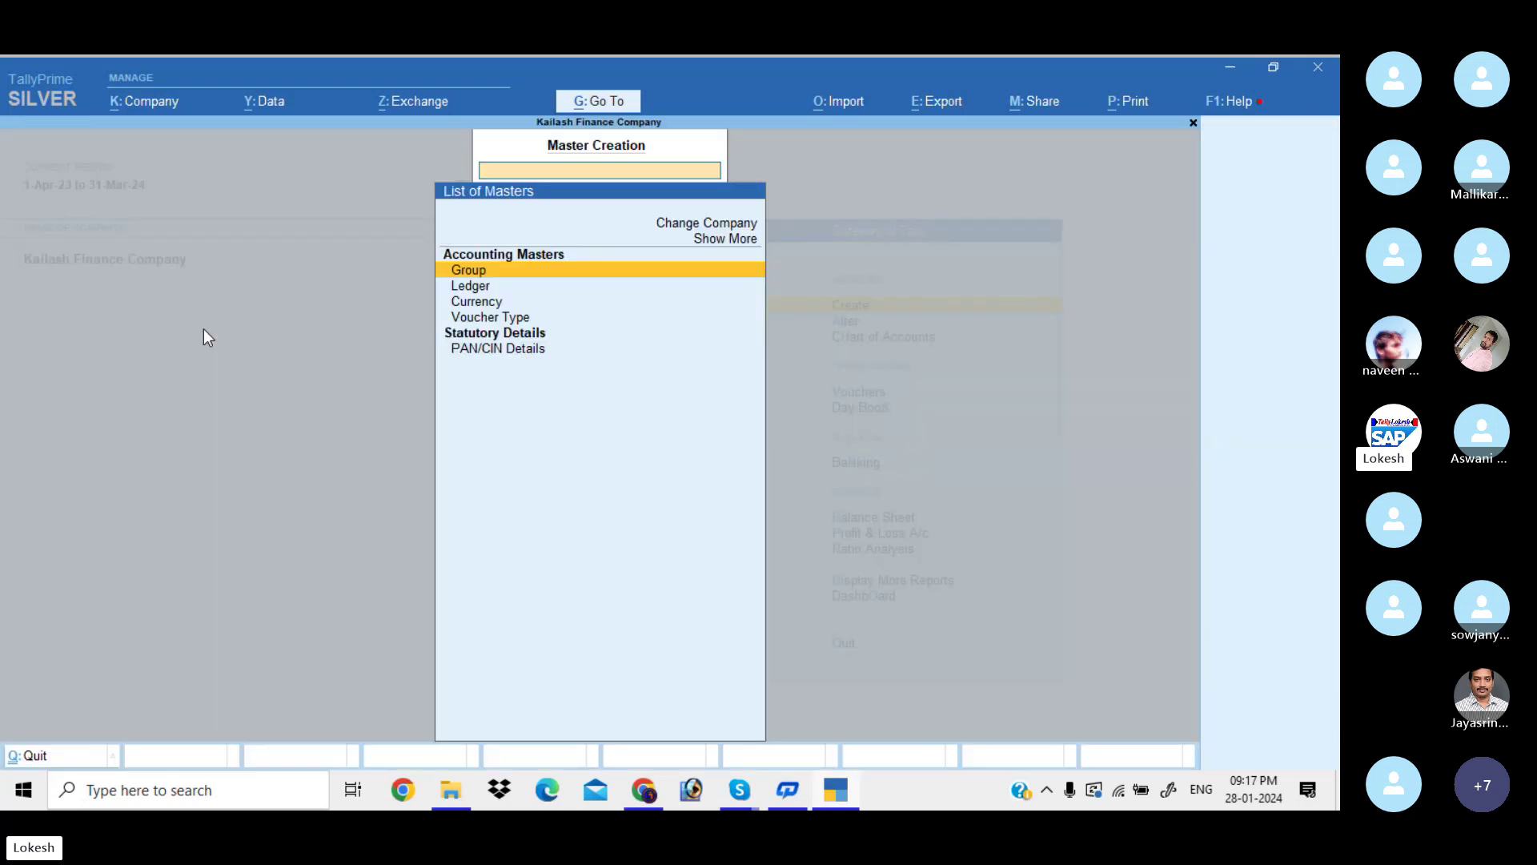
pyautogui.press('Down')
pyautogui.press('Return')
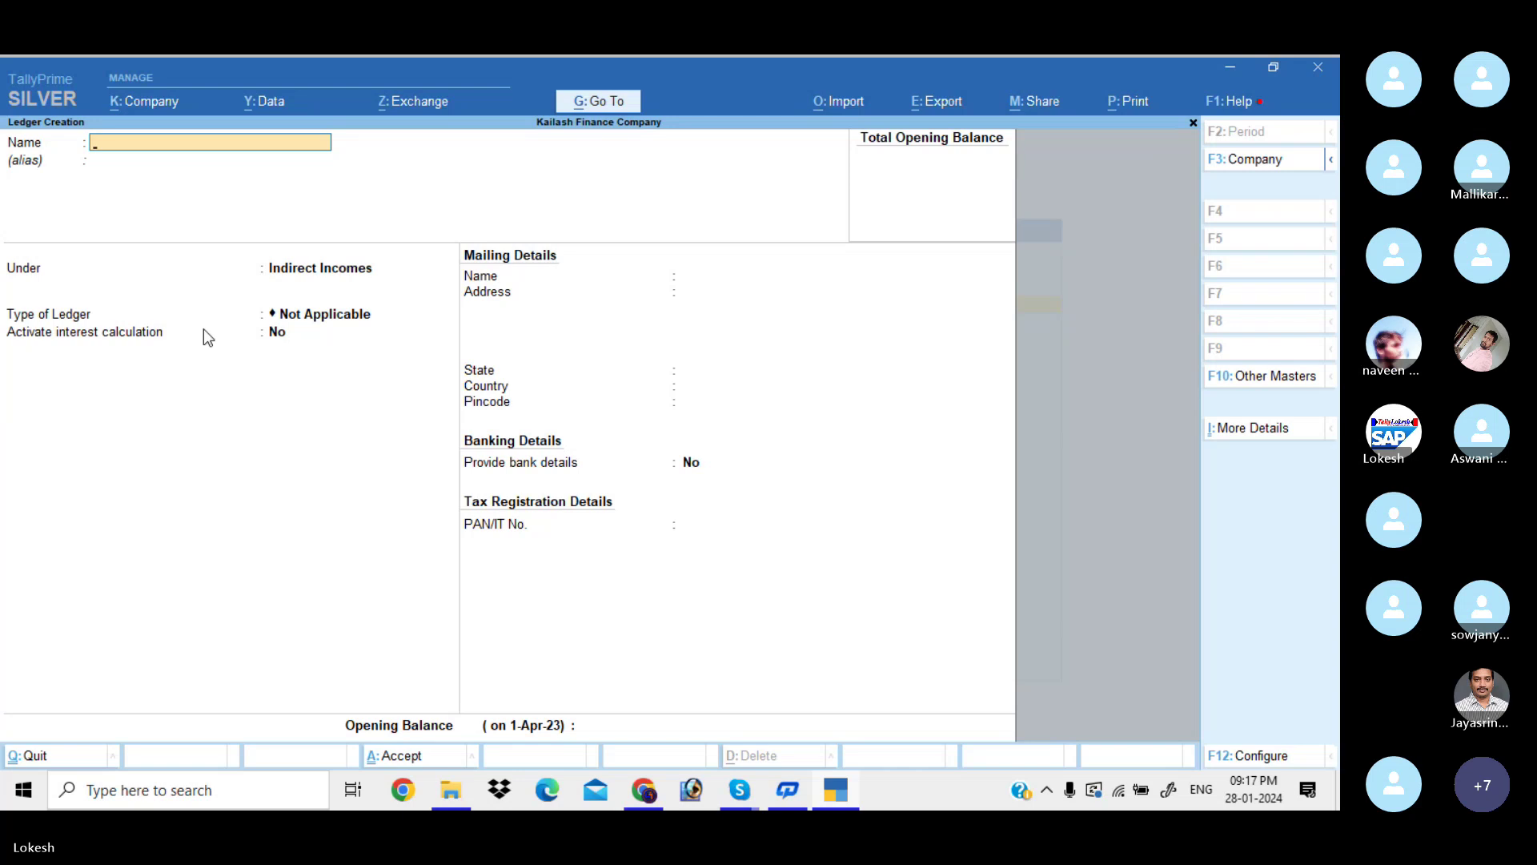
pyautogui.write('Capital')
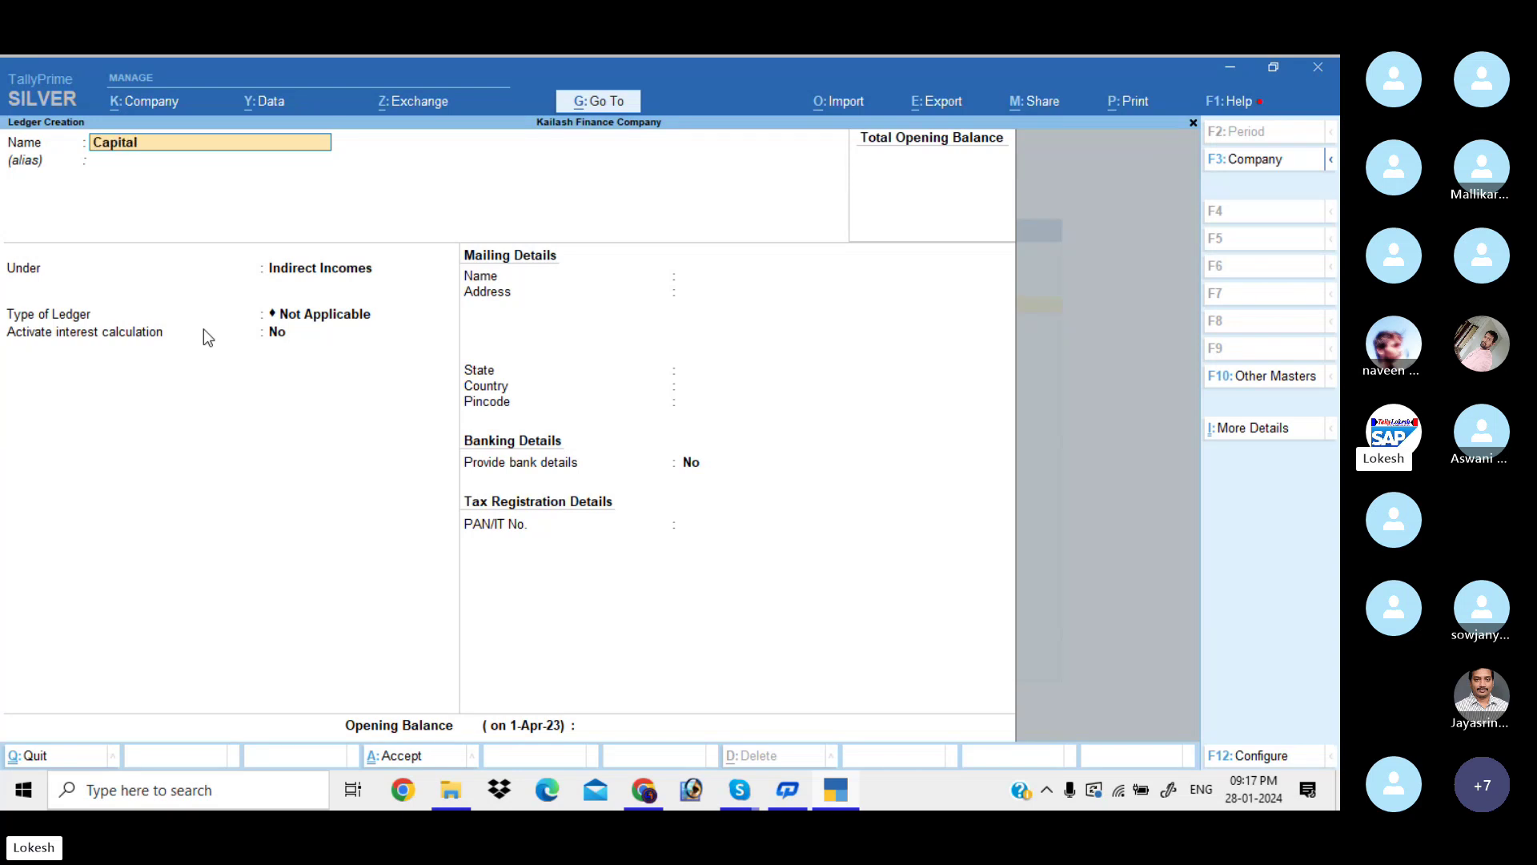
pyautogui.press('Return')
pyautogui.write('Ca')
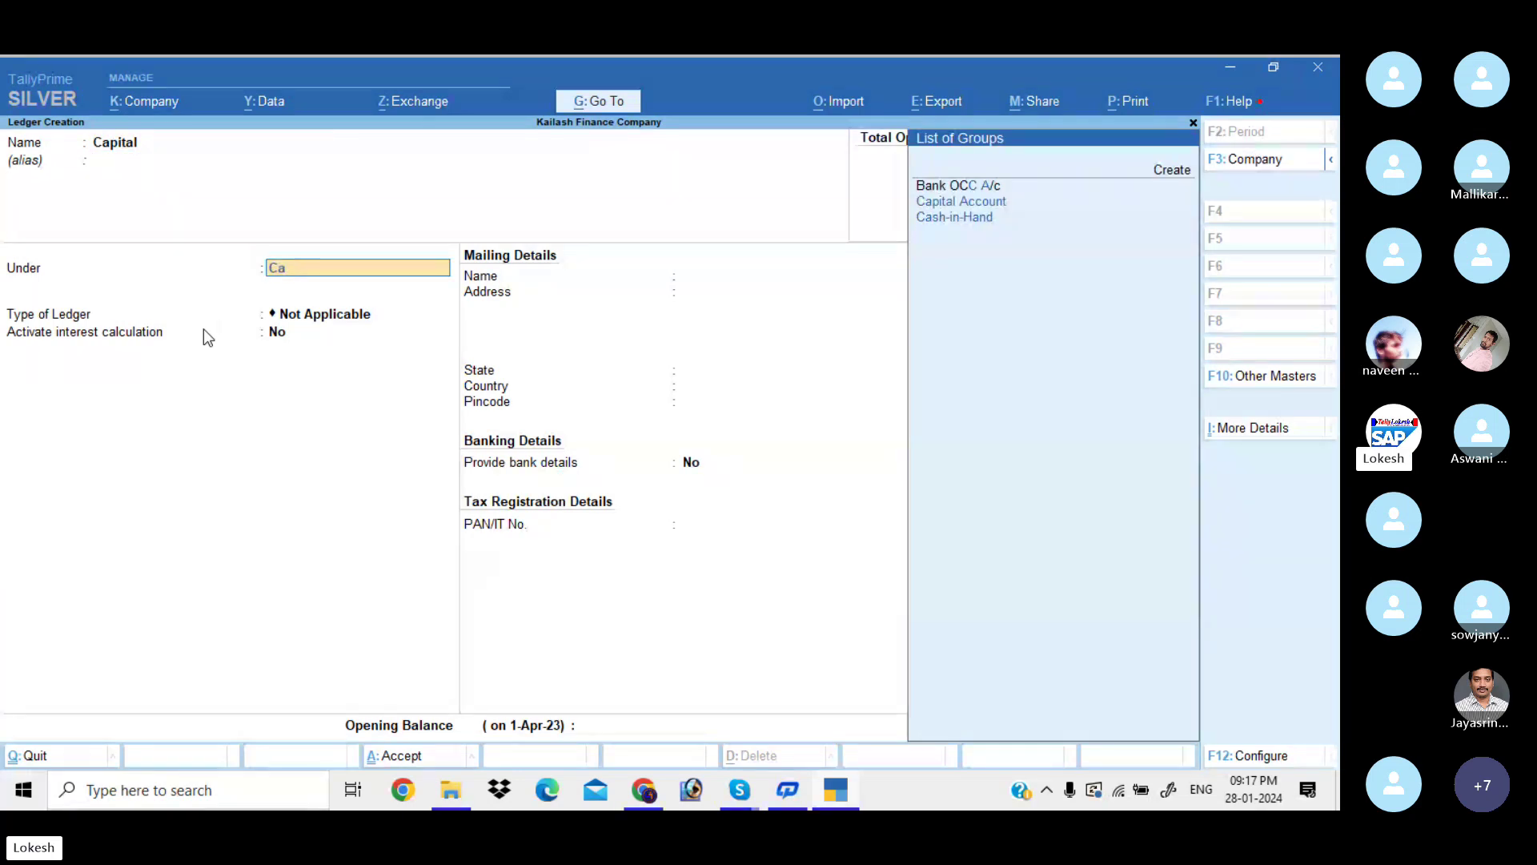
pyautogui.press('Return')
# Leave interest calculation off and the remaining details of the Capital ledger at their defaults, and save the ledger
pyautogui.press('Return')
pyautogui.press('Return')
pyautogui.press('Return')
pyautogui.press('Return')
pyautogui.press('Return')
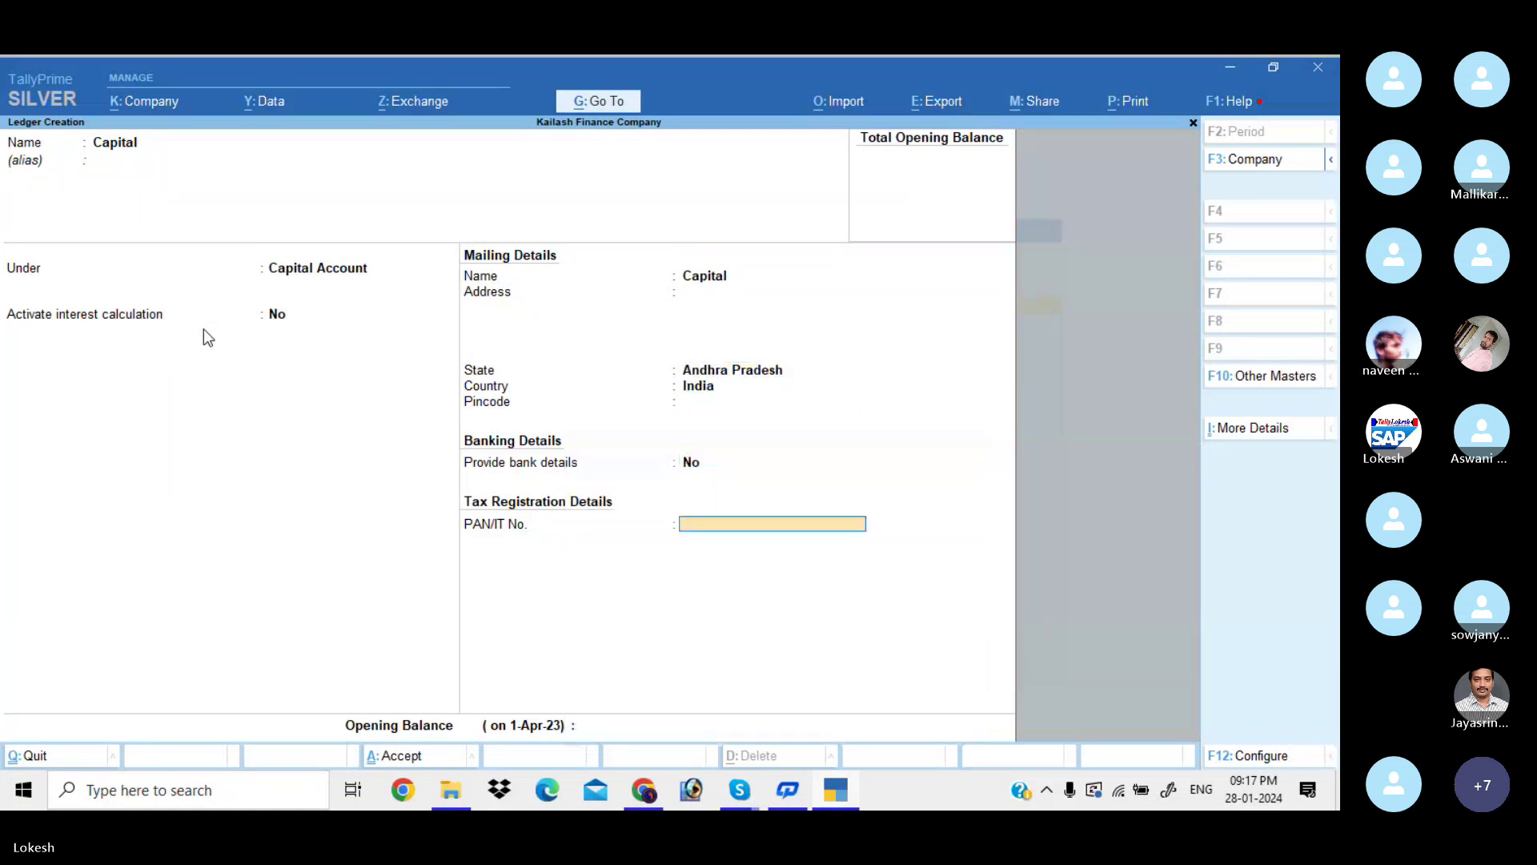
pyautogui.press('Return')
pyautogui.press('Return')
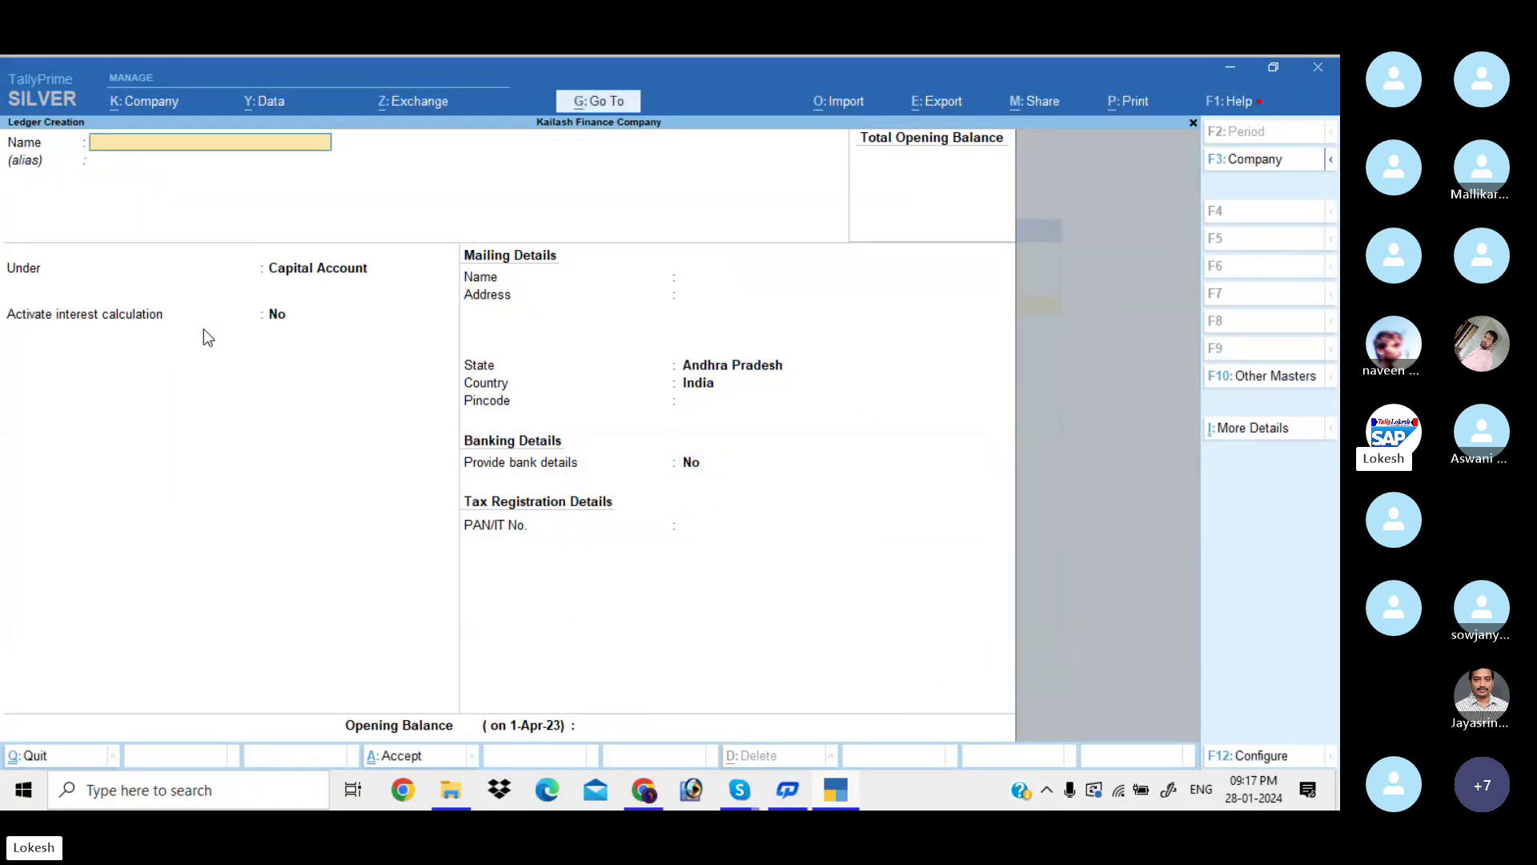
# Name the next ledger Guna Traders and place it under Loans & Advances (Asset)
pyautogui.write('Guna Traders')
pyautogui.press('Return')
pyautogui.press('Return')
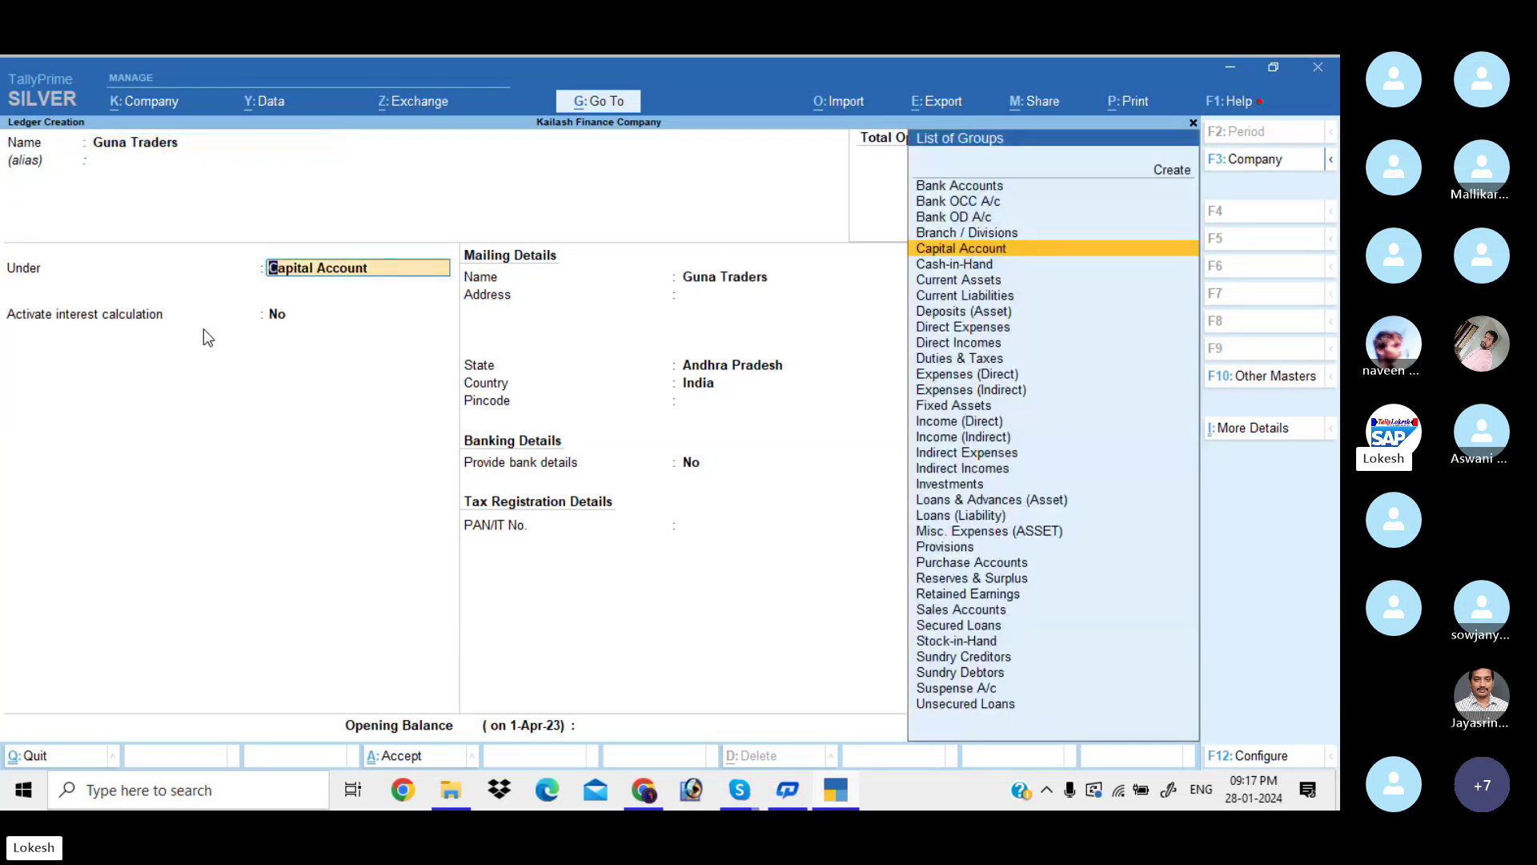
pyautogui.write('Lo')
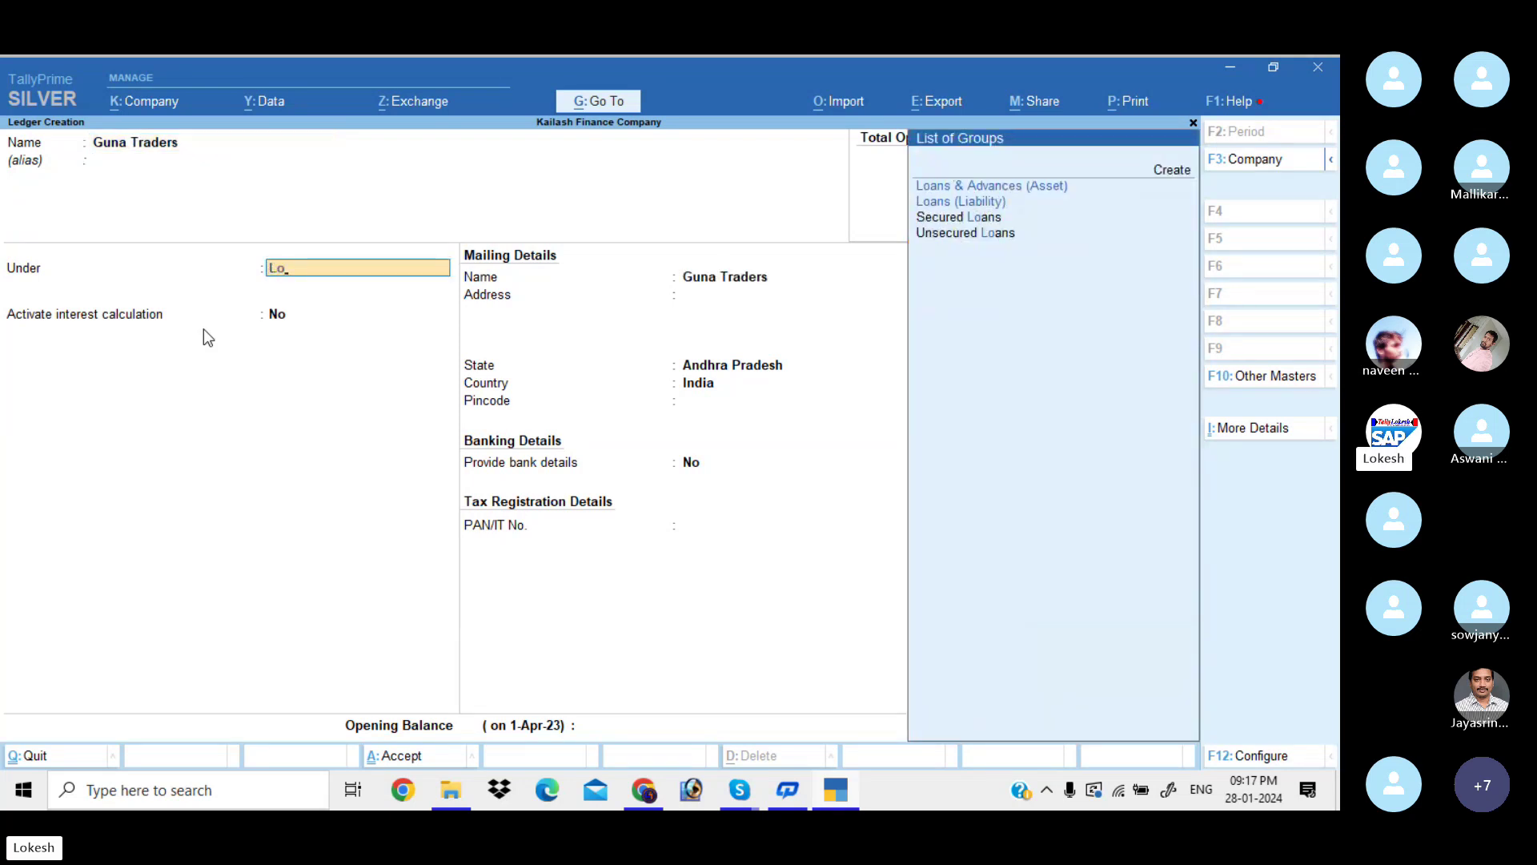
pyautogui.press('Down')
pyautogui.press('Up')
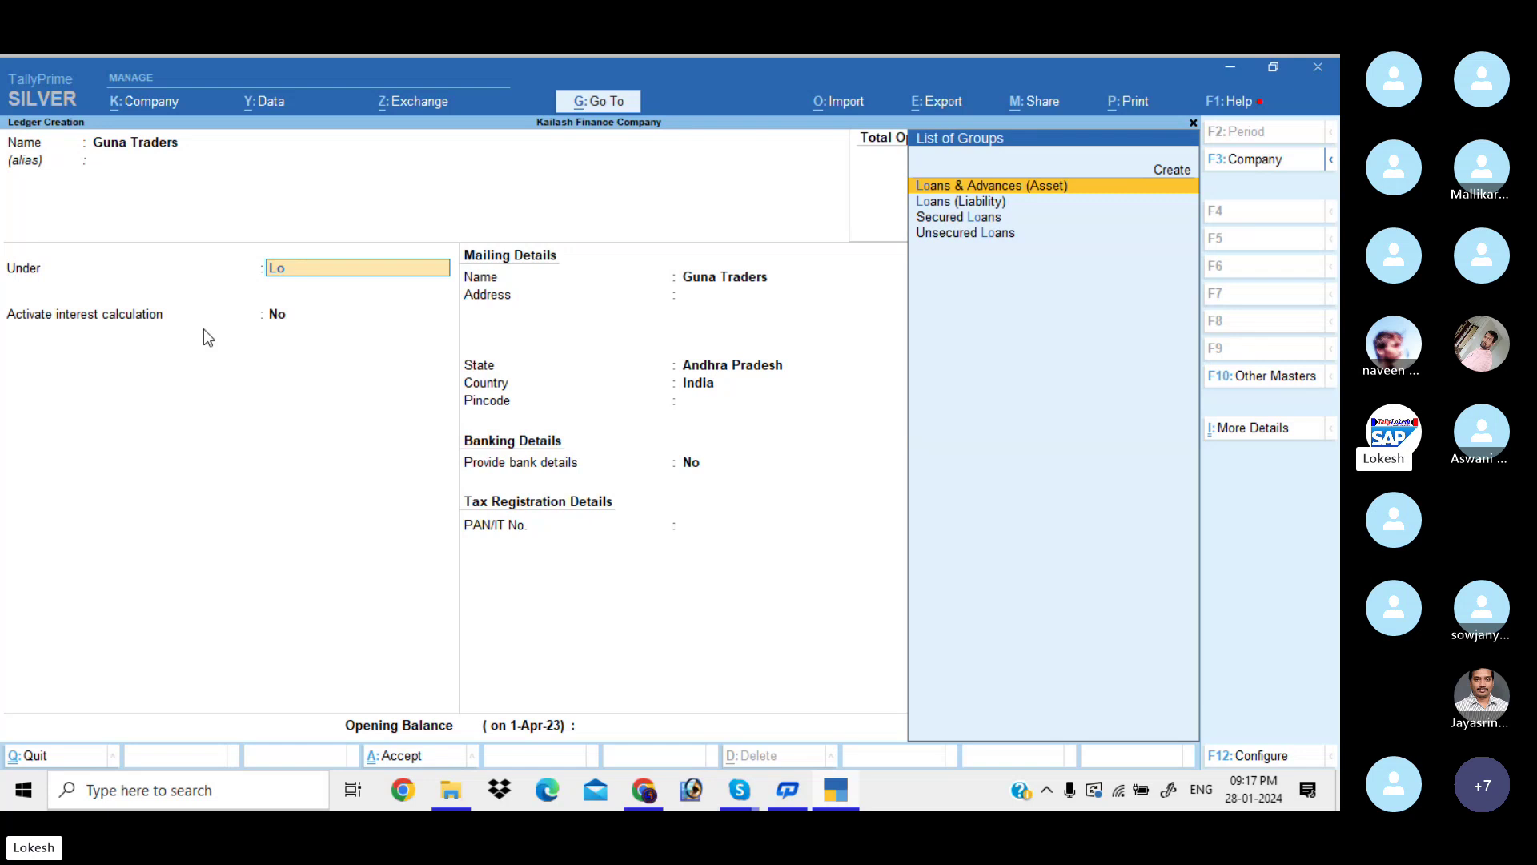
pyautogui.press('Return')
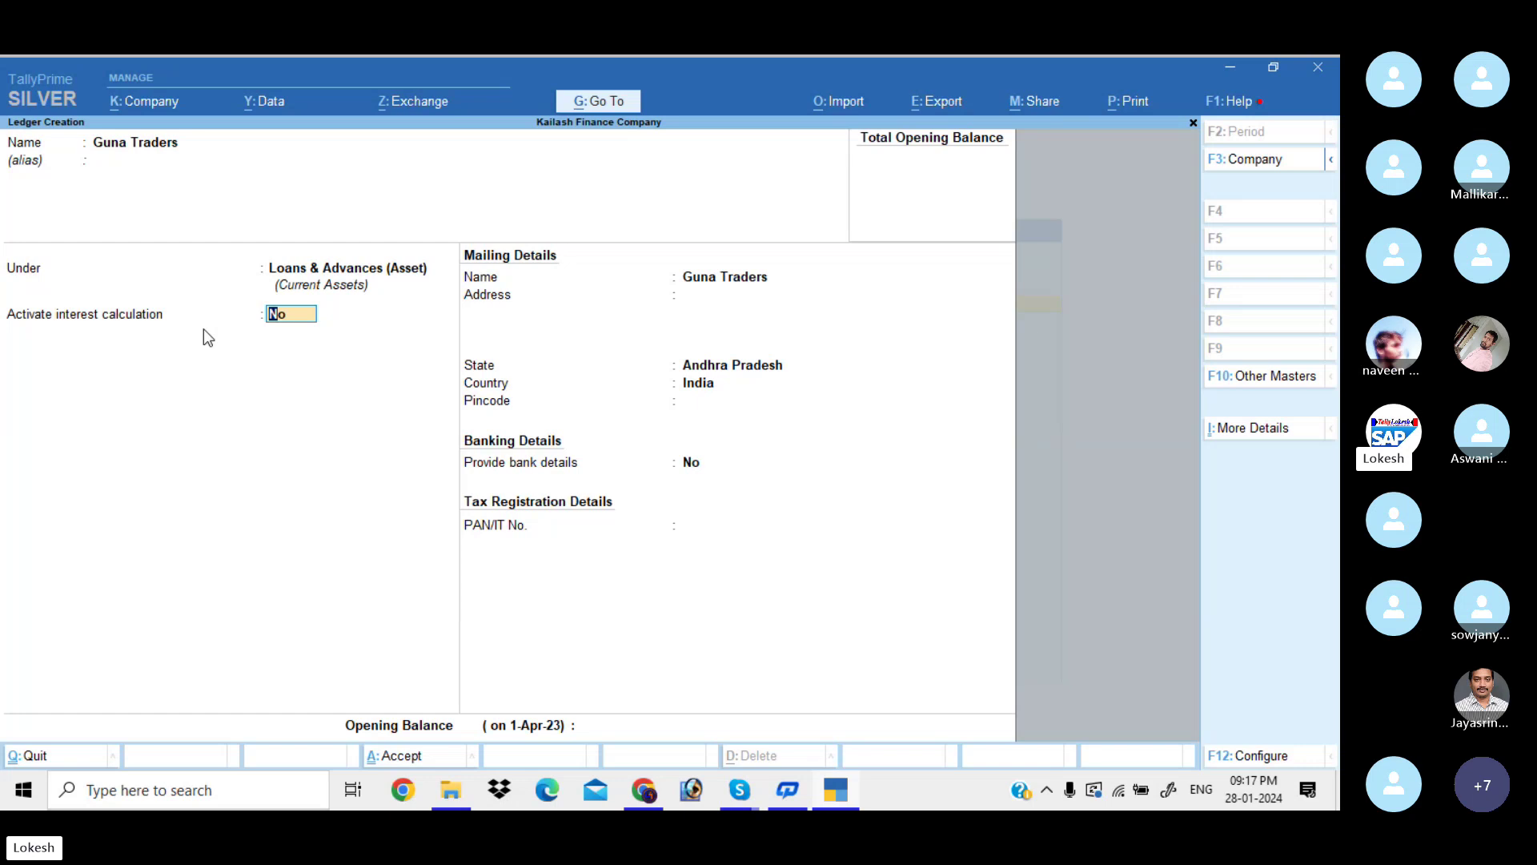
# Activate interest calculation for the Guna Traders ledger at 15% per 365-Day Year
pyautogui.press('y')
pyautogui.press('Return')
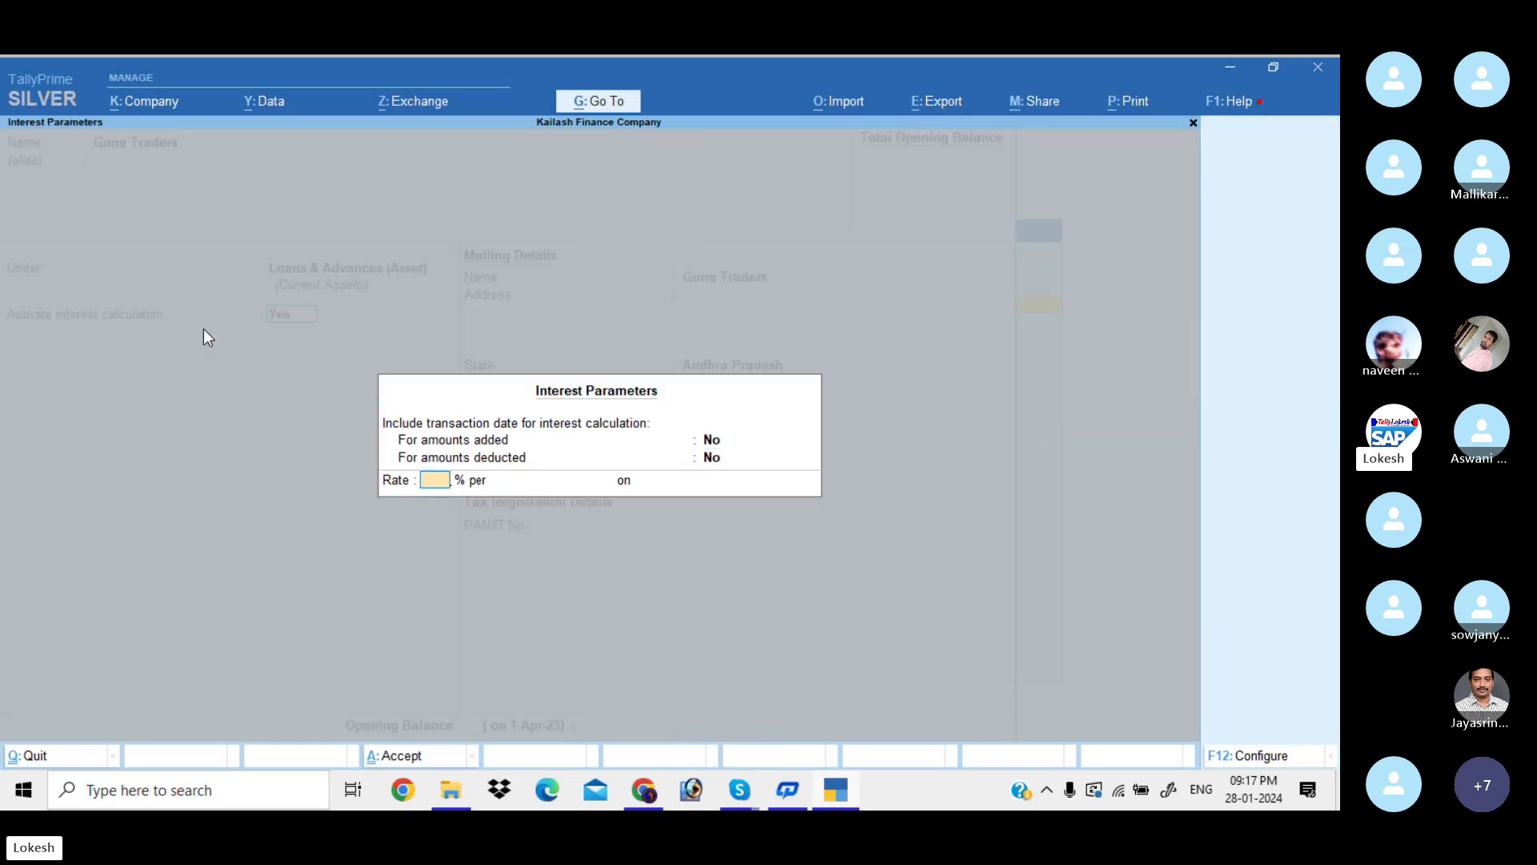
pyautogui.write('15')
pyautogui.press('Return')
pyautogui.press('Down')
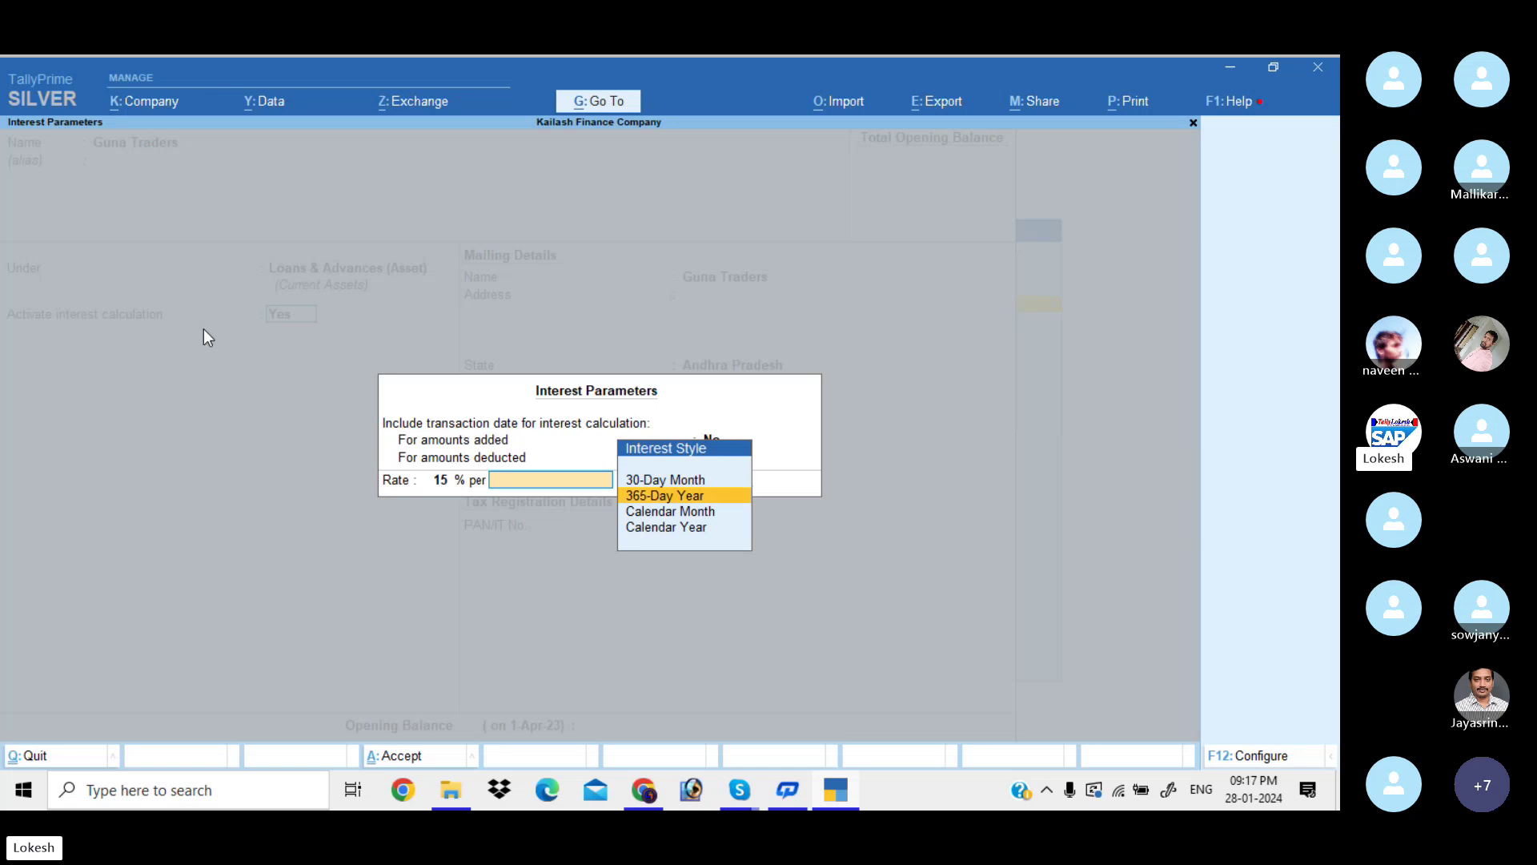
pyautogui.press('Return')
pyautogui.press('Return')
pyautogui.press('Return')
# Keep the mailing, banking and tax details of Guna Traders at their defaults and save the ledger
pyautogui.press('Return')
pyautogui.press('Return')
pyautogui.press('Return')
pyautogui.press('Return')
pyautogui.press('Return')
pyautogui.press('Return')
pyautogui.press('Return')
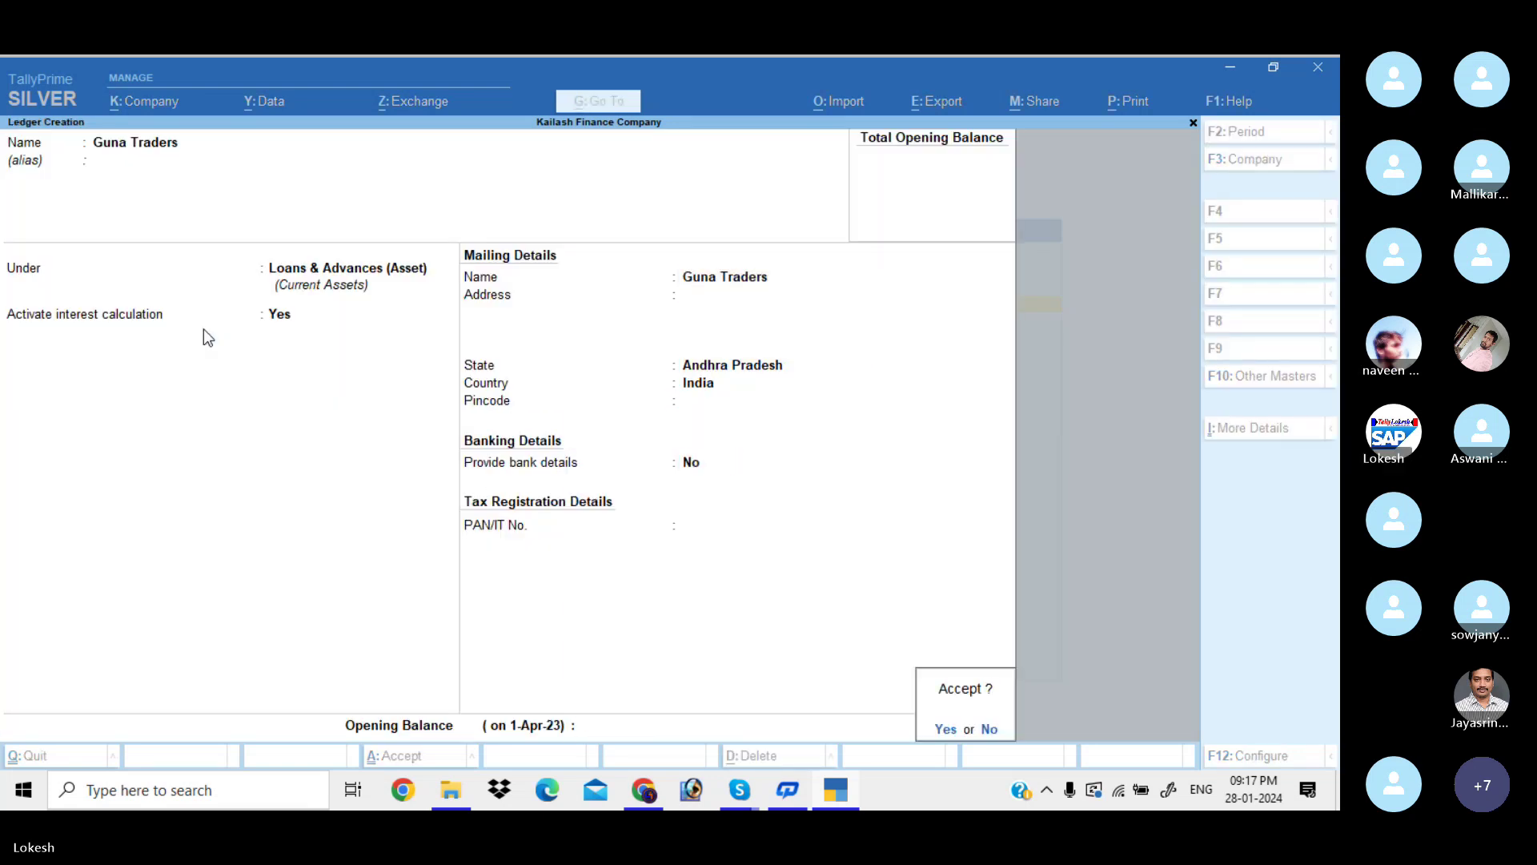
pyautogui.press('Return')
# Name the next ledger Pallavi Traders and keep it under Loans & Advances (Asset)
pyautogui.write('P')
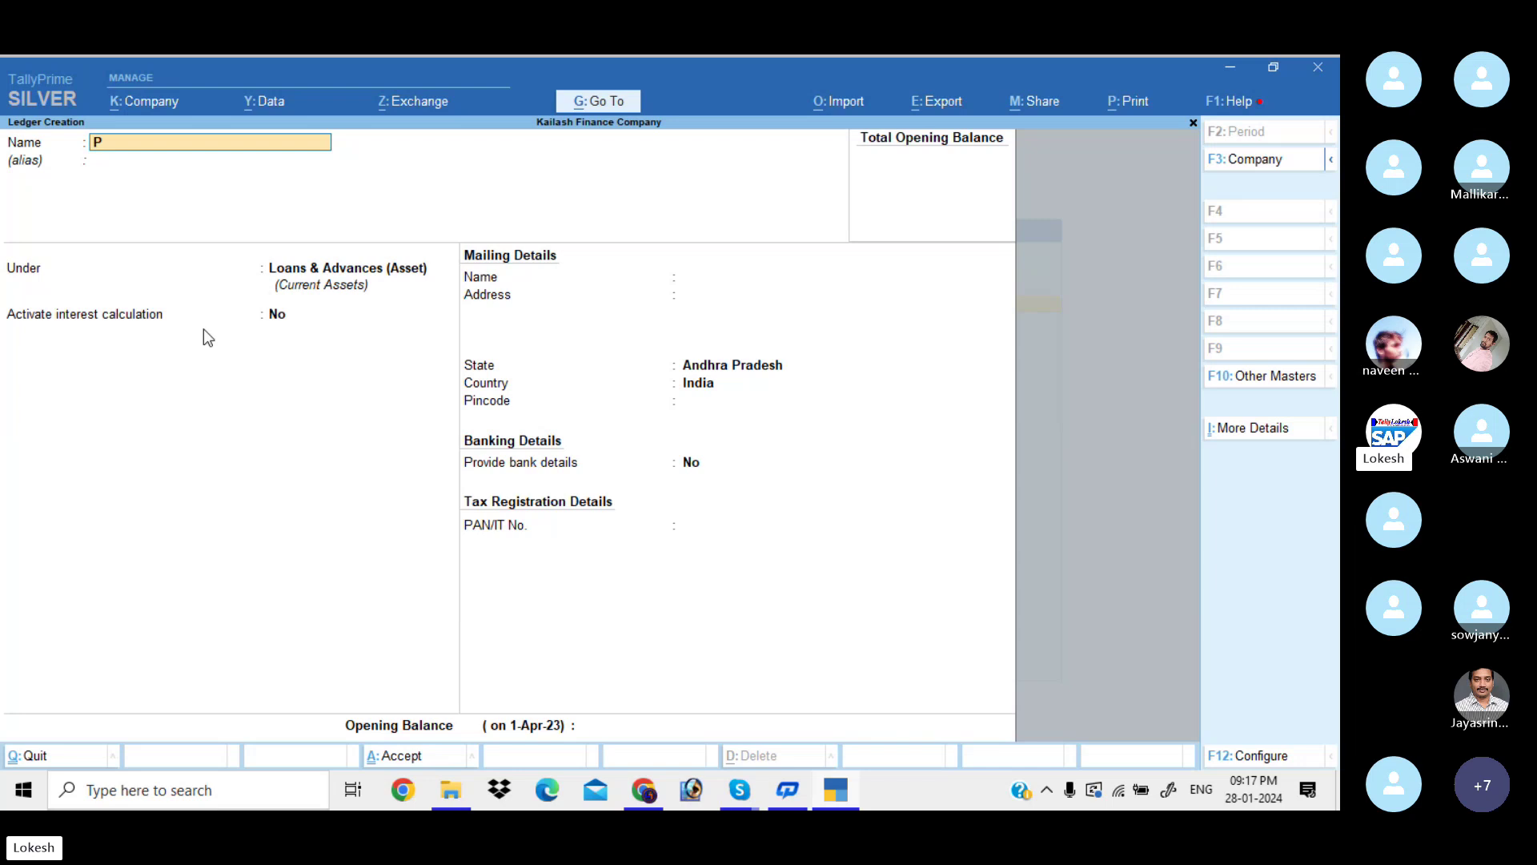
pyautogui.write('allavi Traders')
pyautogui.press('Return')
pyautogui.press('Return')
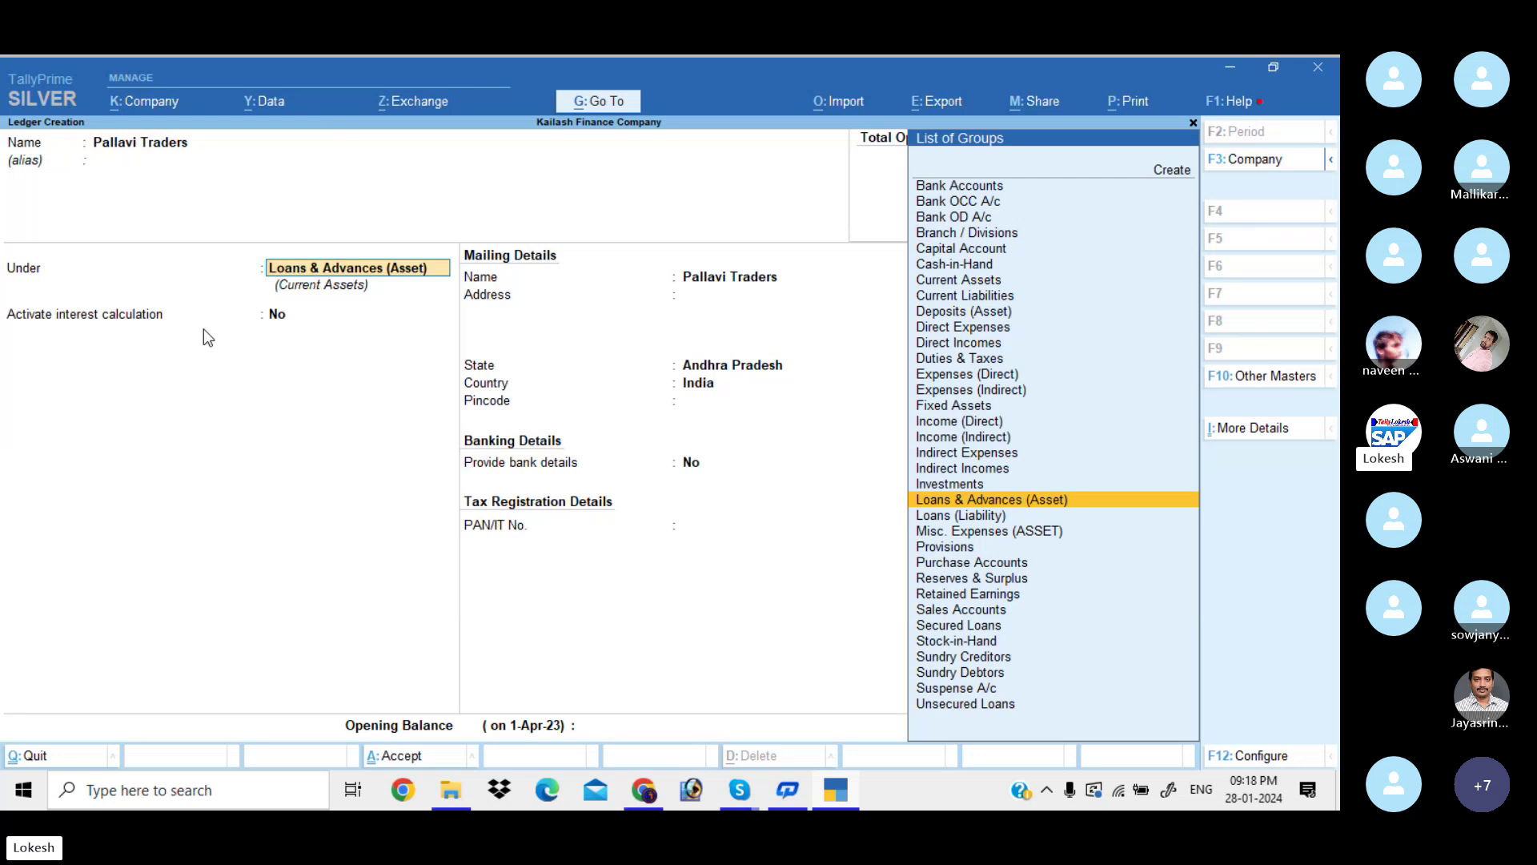
pyautogui.press('Return')
# Activate interest calculation for the Pallavi Traders ledger at 20% per 365-Day Year
pyautogui.press('y')
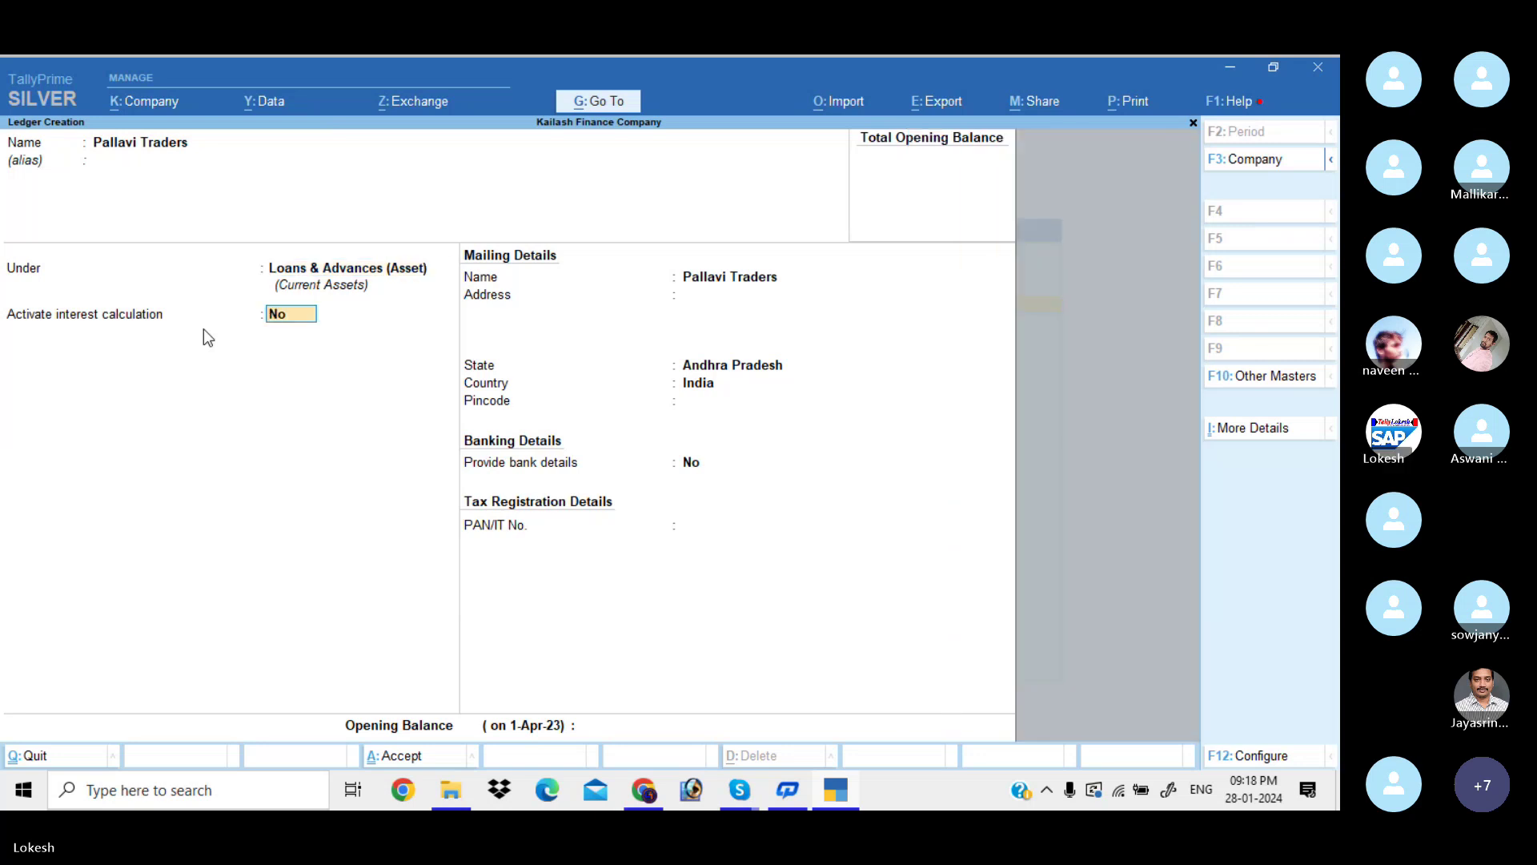
pyautogui.press('Return')
pyautogui.press('Return')
pyautogui.press('Return')
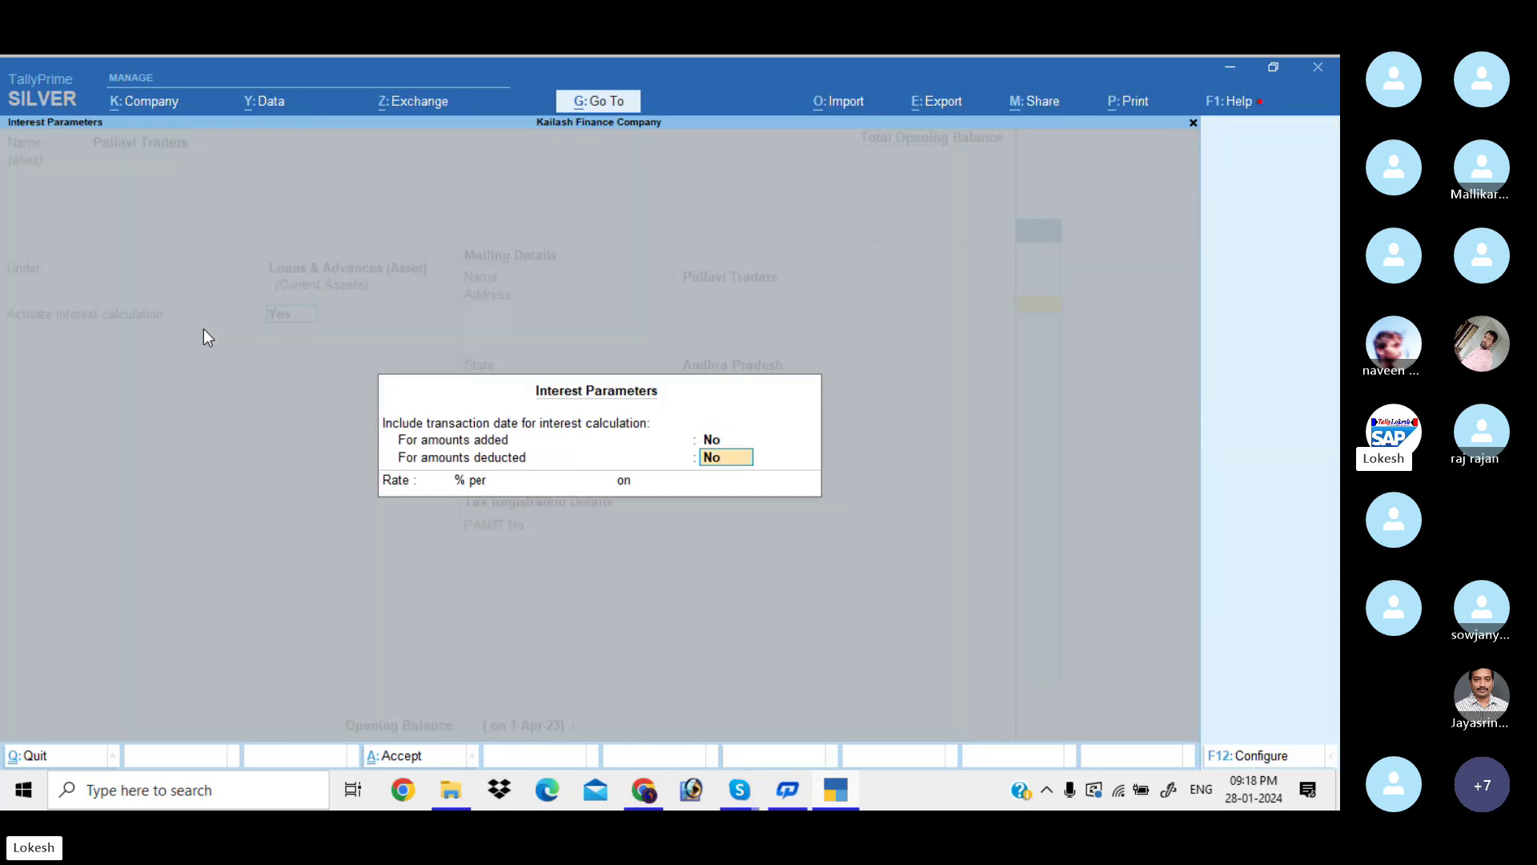
pyautogui.write('20')
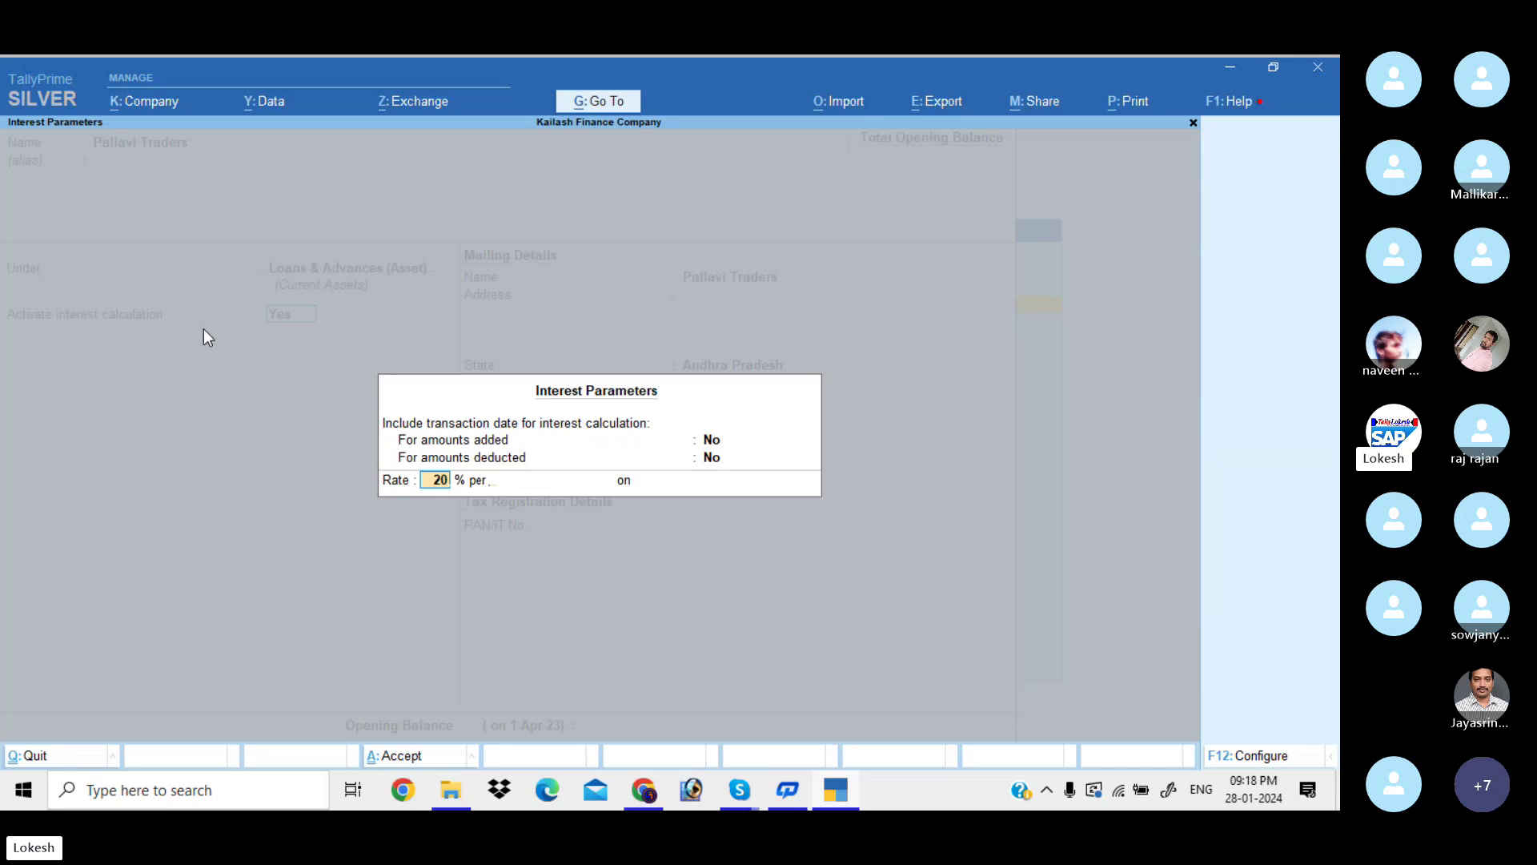
pyautogui.press('Return')
pyautogui.press('Down')
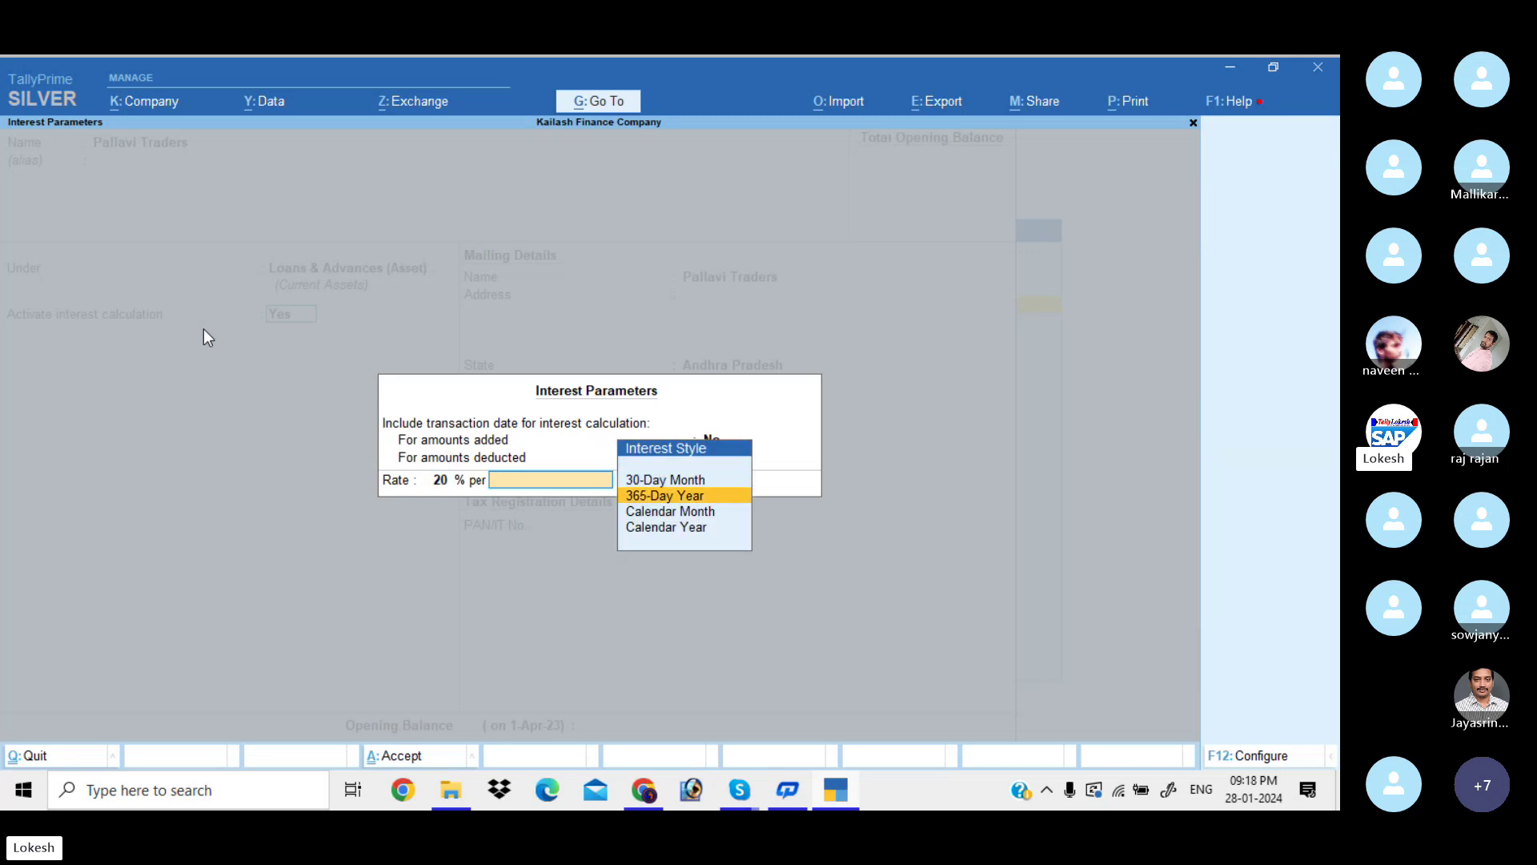
pyautogui.press('Return')
pyautogui.press('Return')
# Leave the remaining details of Pallavi Traders at their defaults and save the ledger
pyautogui.press('Return')
pyautogui.press('Return')
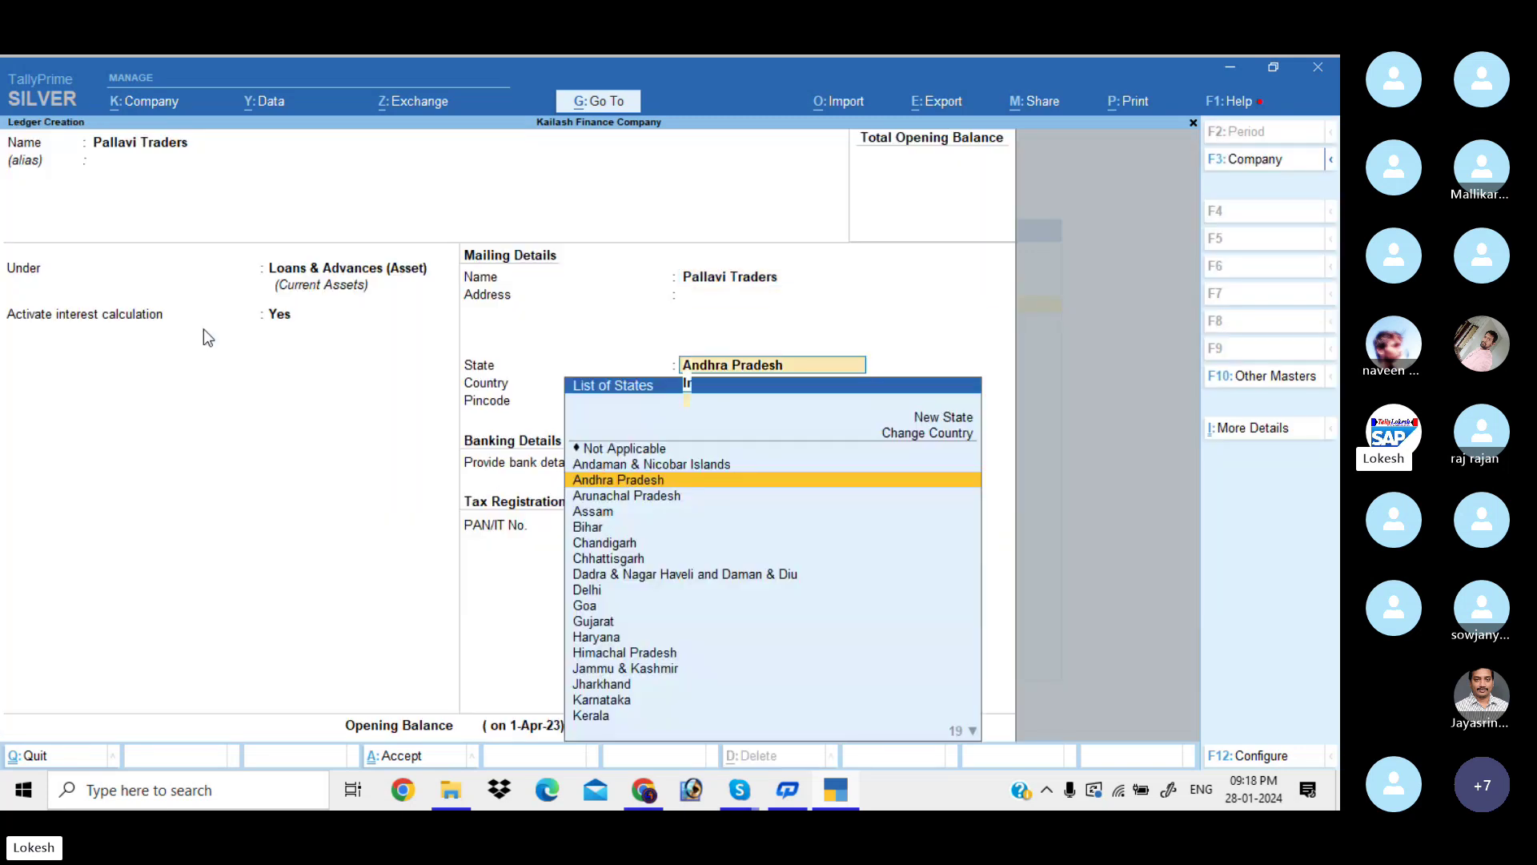
pyautogui.press('Return')
pyautogui.press('Return')
pyautogui.press('Return')
pyautogui.press('Return')
pyautogui.press('Return')
pyautogui.press('Return')
pyautogui.press('Return')
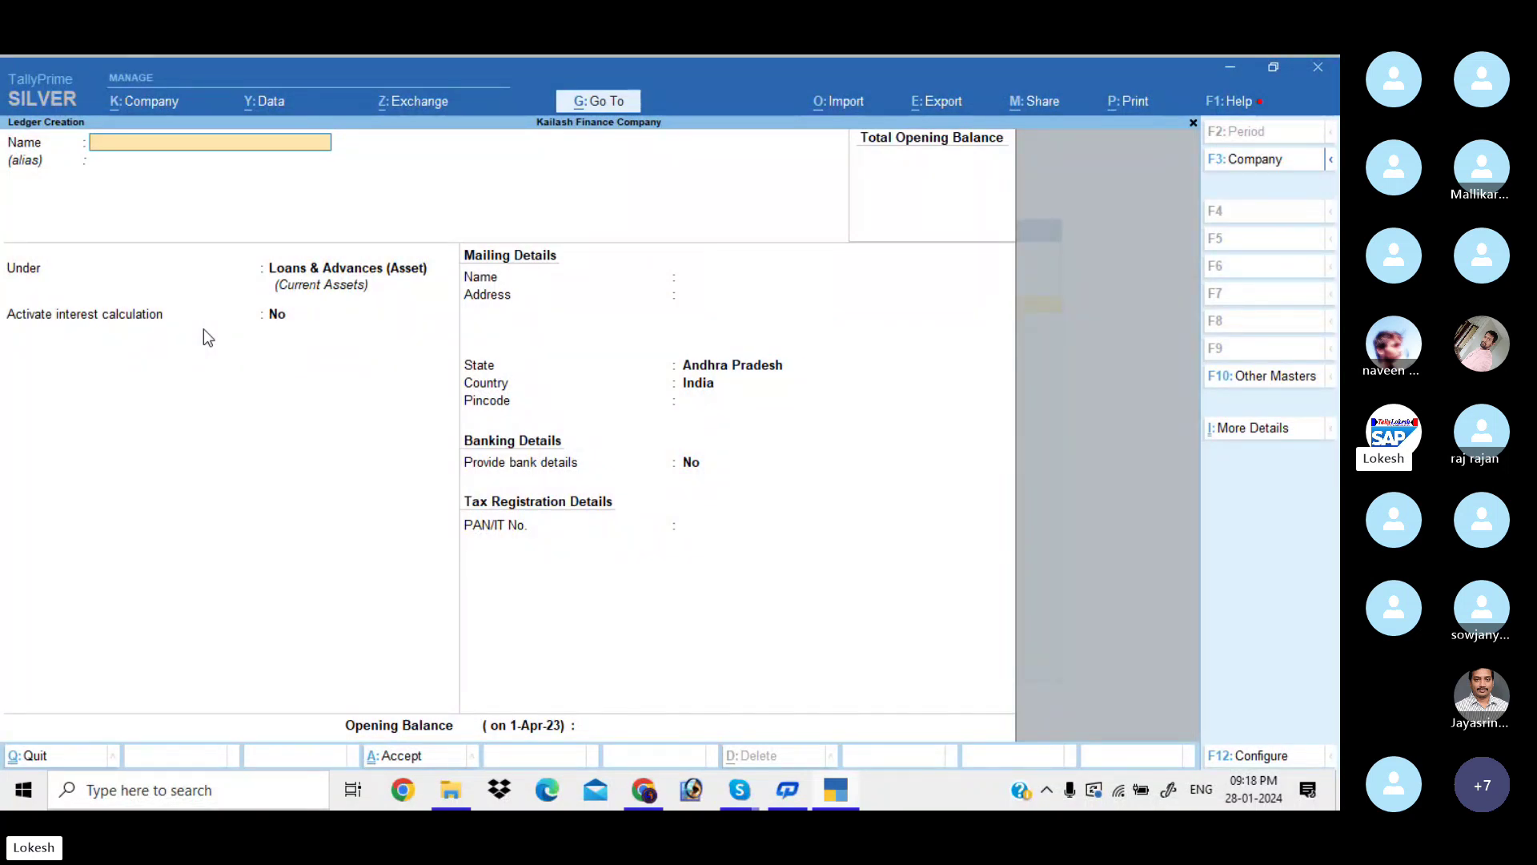
# Leave ledger creation and open voucher entry for a receipt
pyautogui.press('Escape')
pyautogui.press('Return')
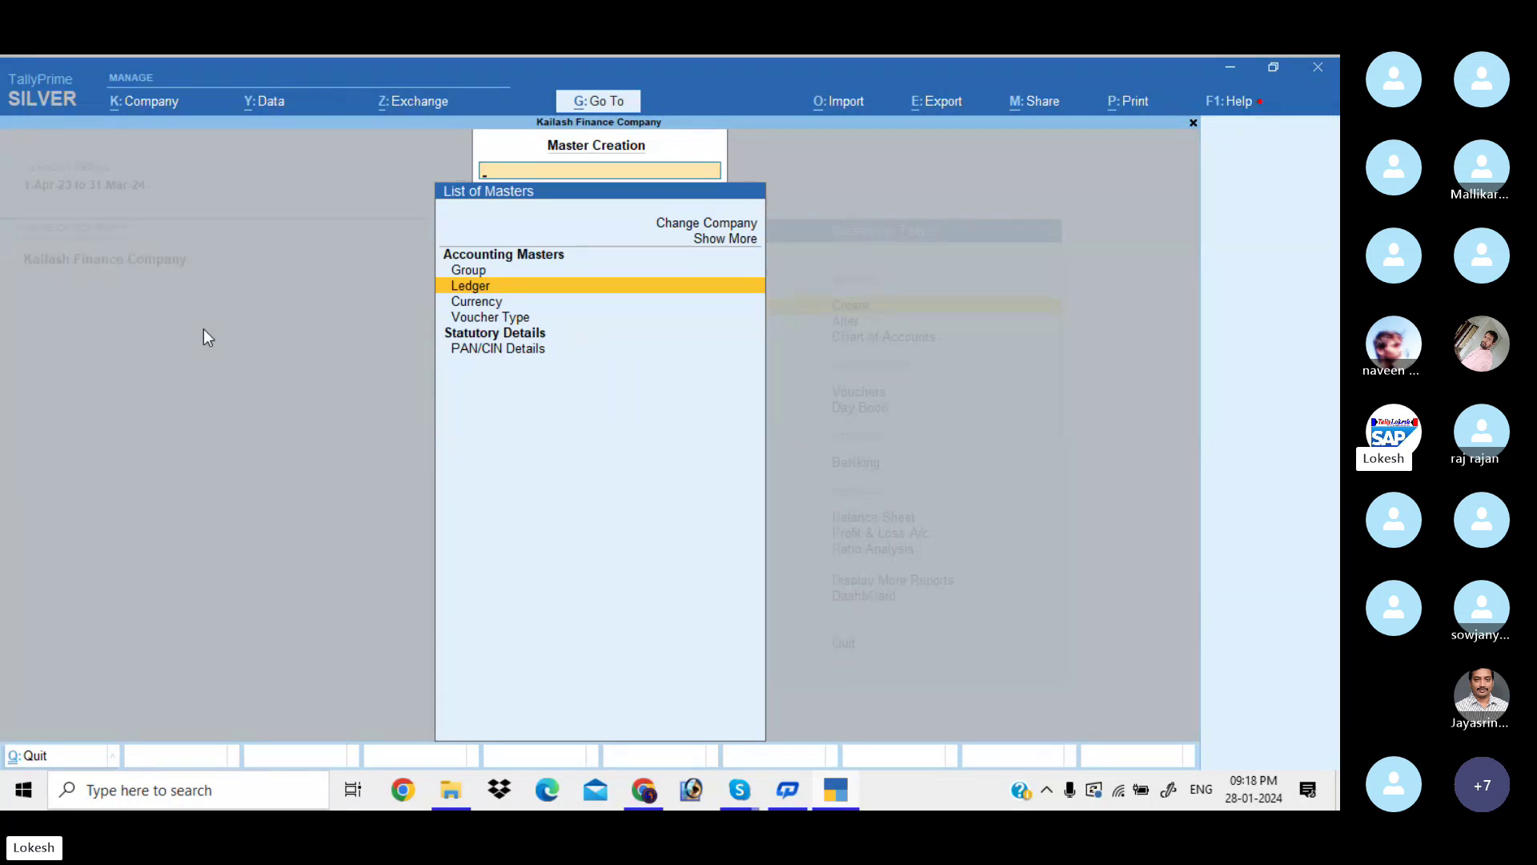
pyautogui.press('Escape')
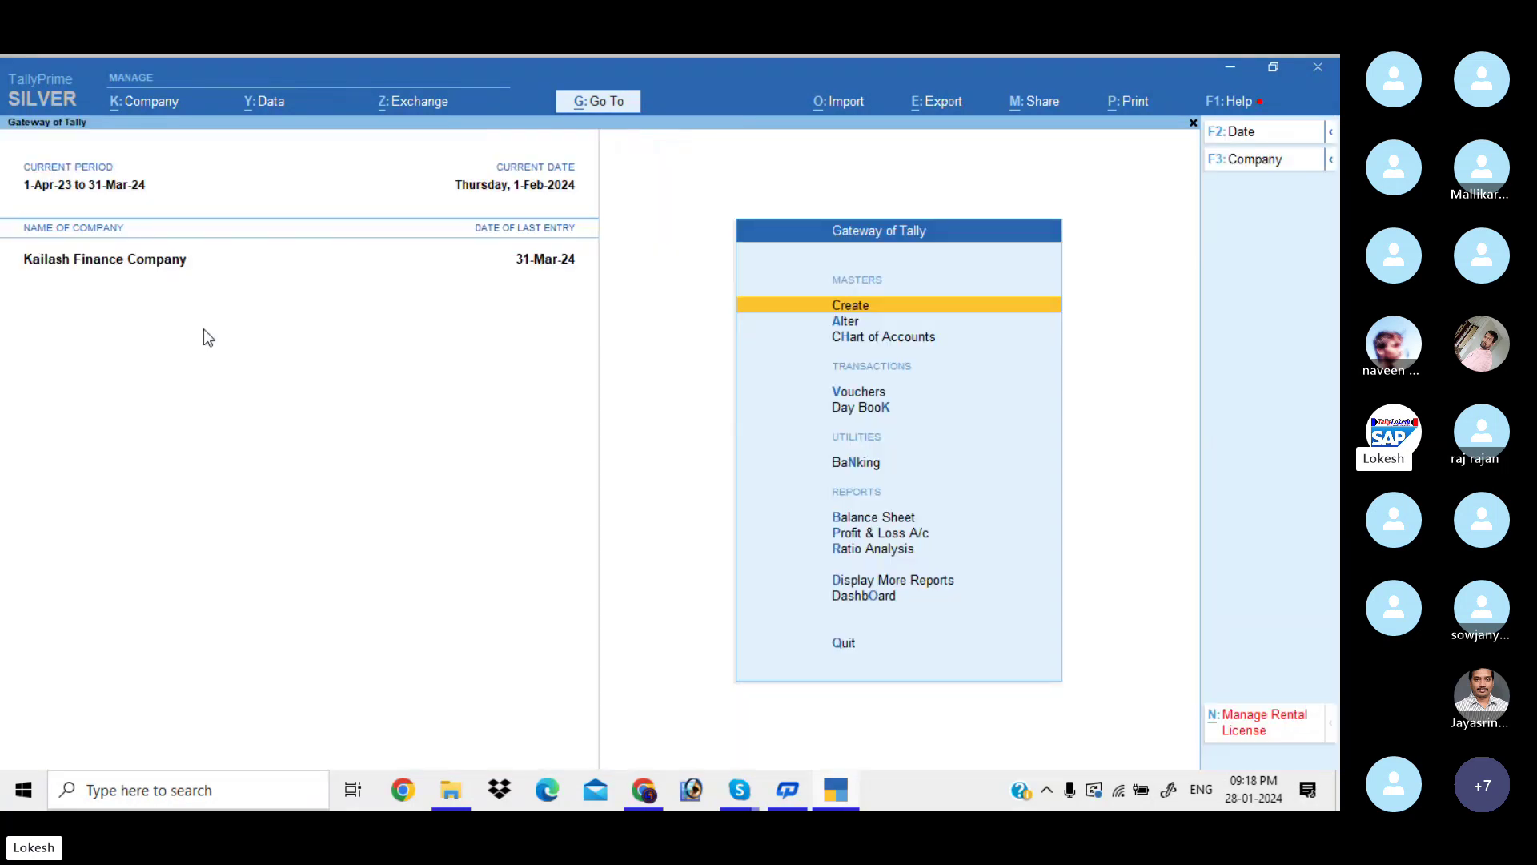
pyautogui.press('Down')
pyautogui.press('Down')
pyautogui.press('Down')
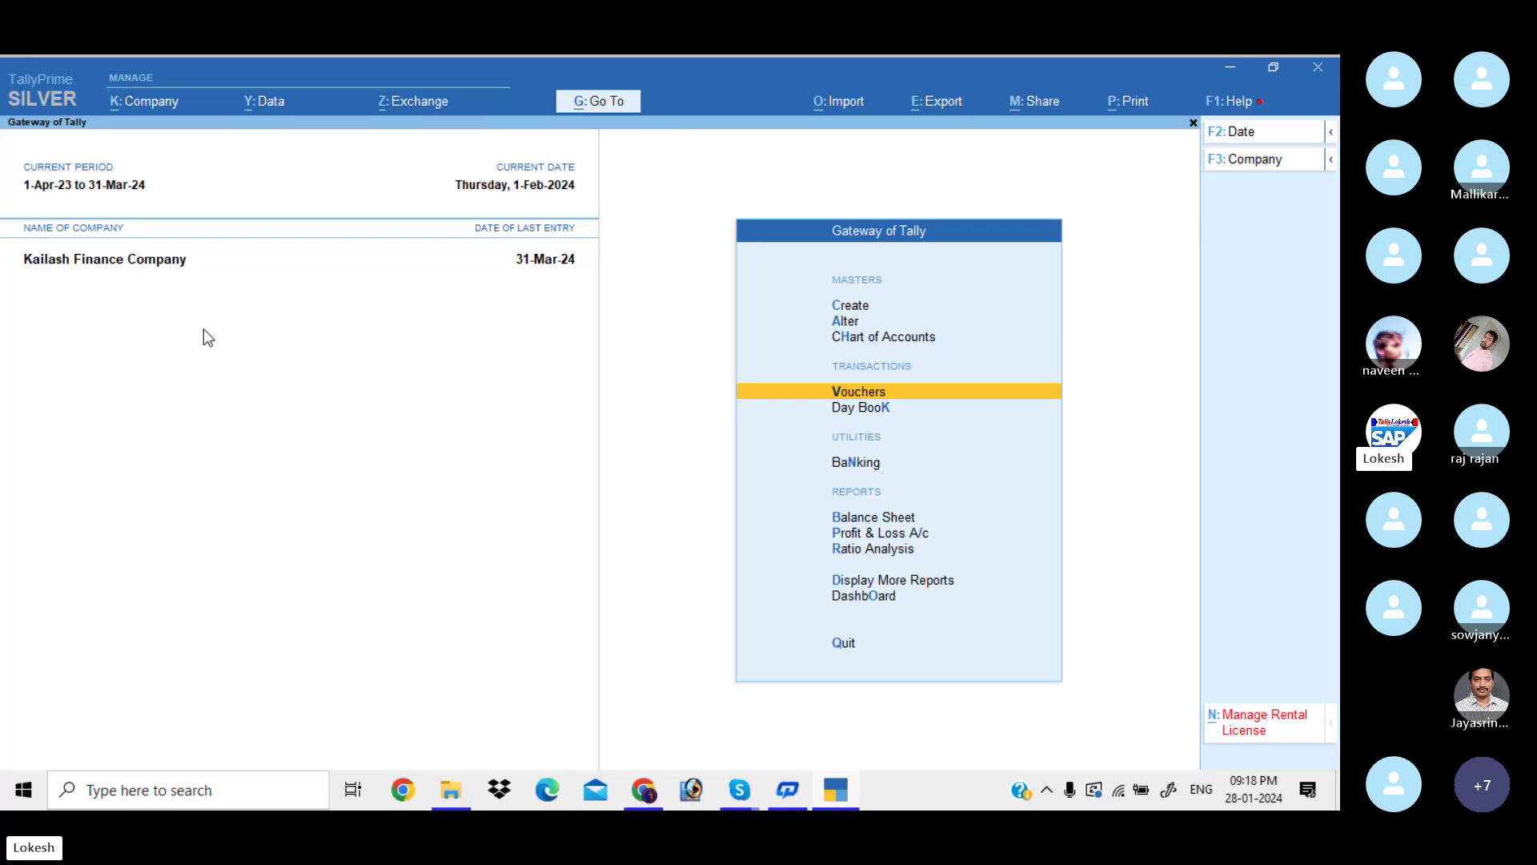
pyautogui.press('Return')
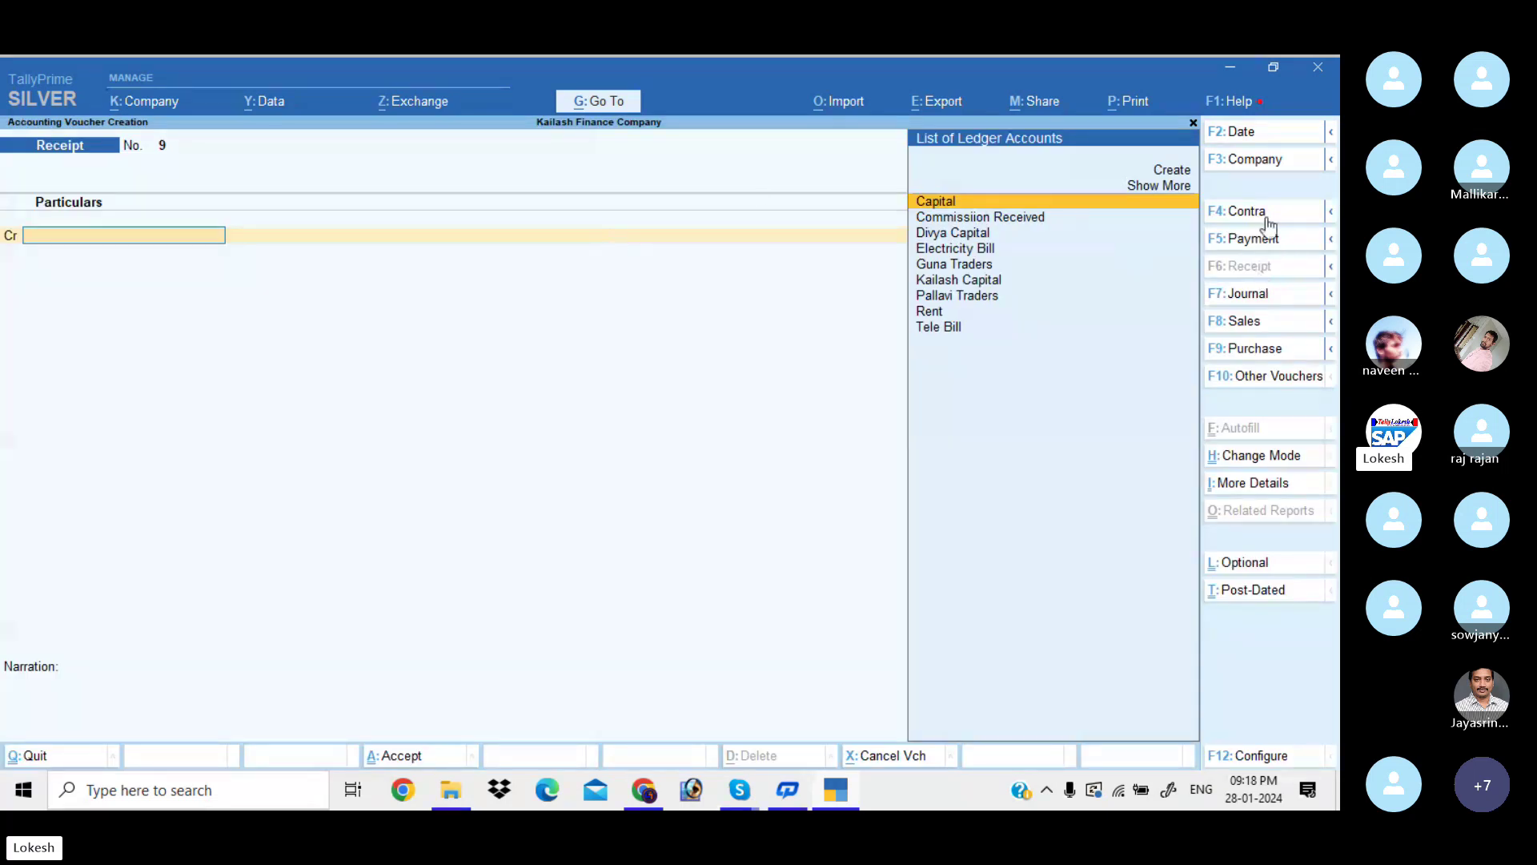
# Date the receipt voucher 1-Apr-23 and credit the Capital ledger with 40,00,000
pyautogui.click(1252, 140)
pyautogui.write('5-4')
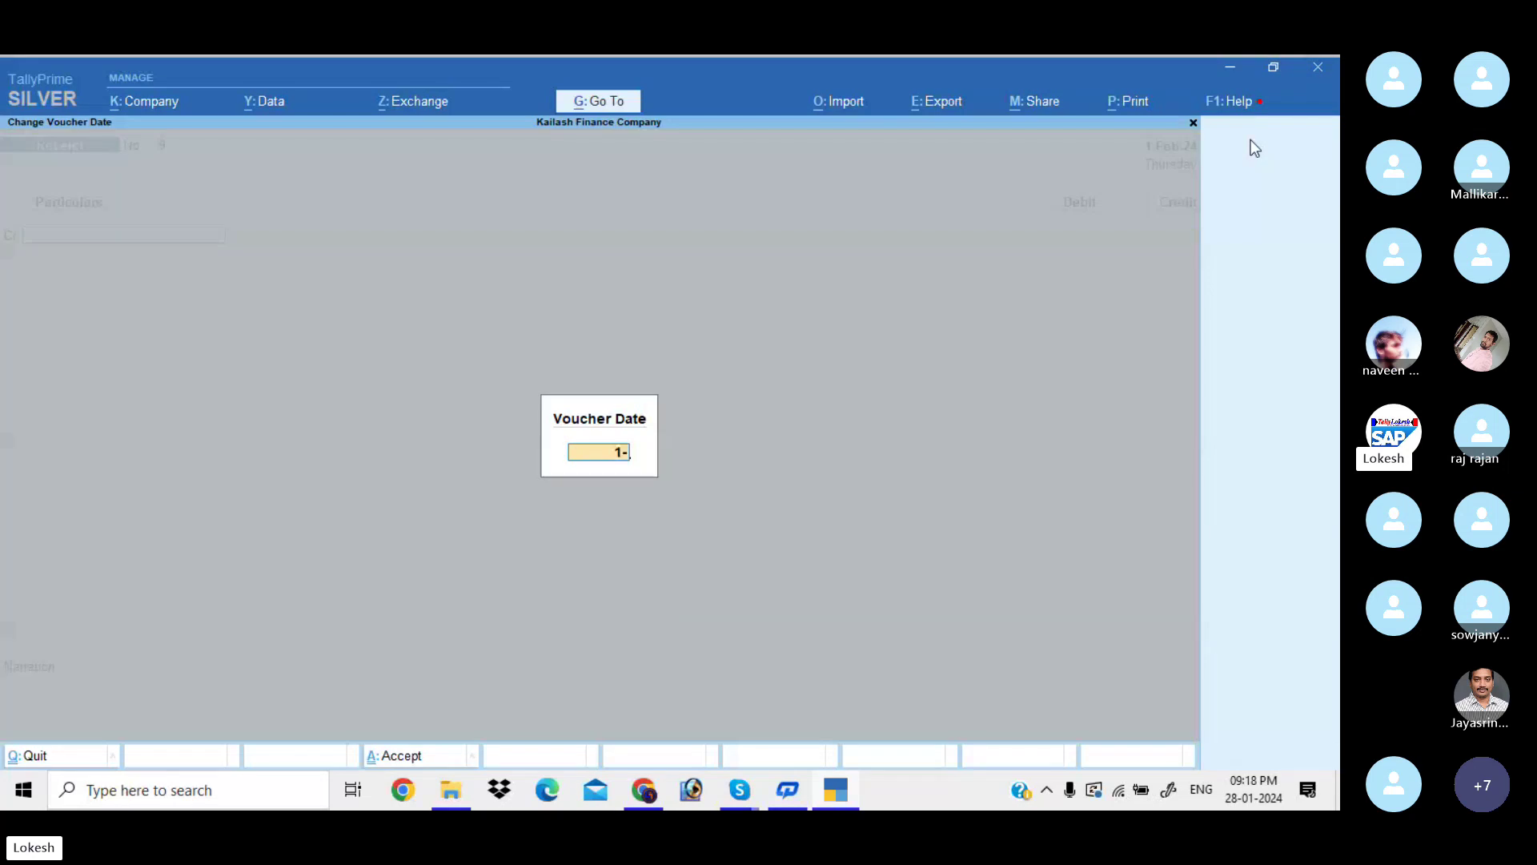
pyautogui.press('Return')
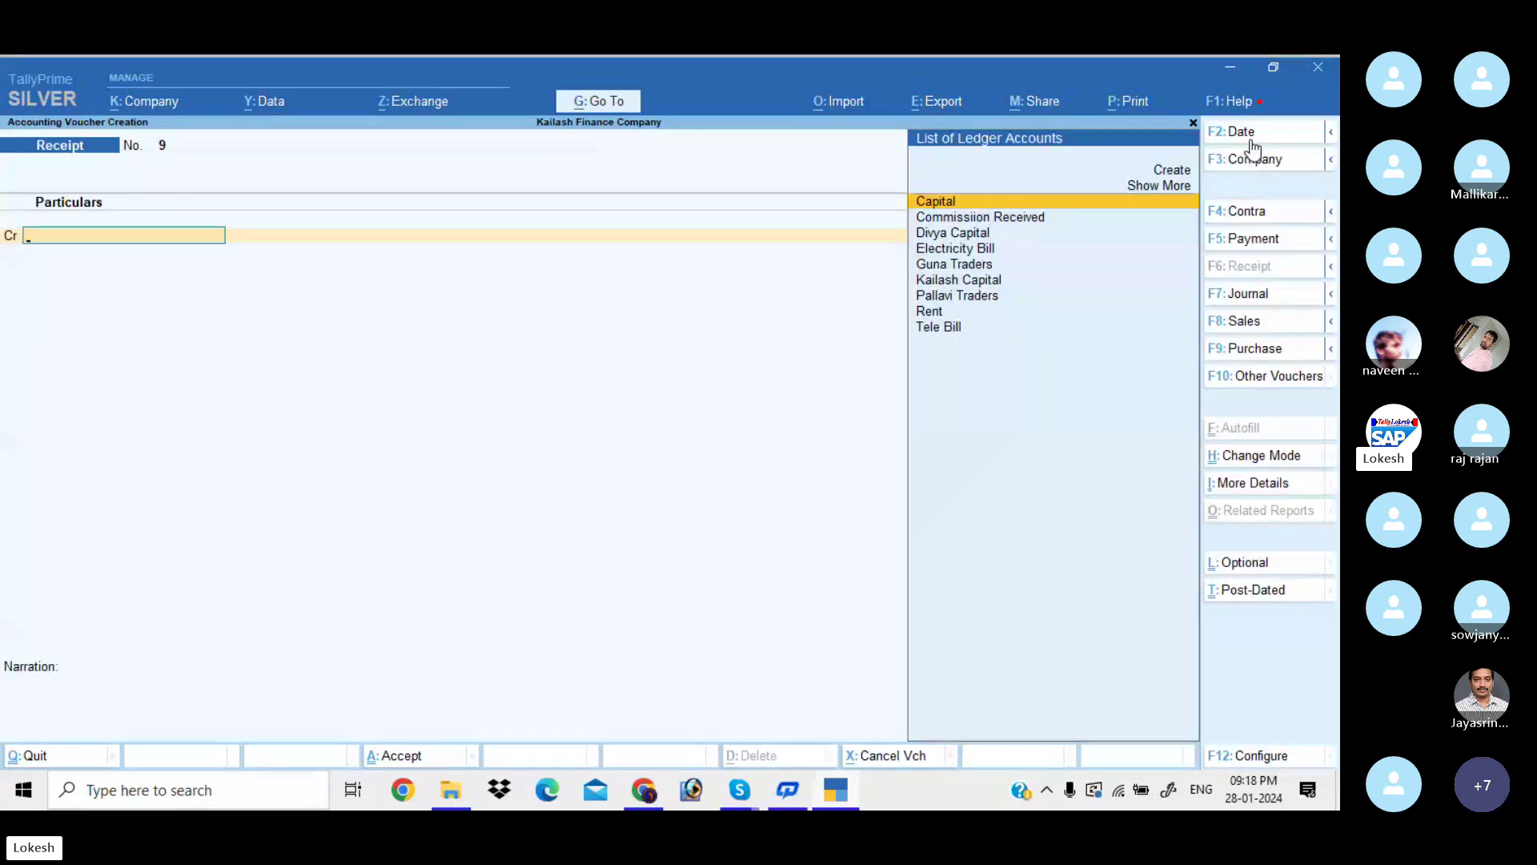
pyautogui.press('Return')
pyautogui.write('4000000')
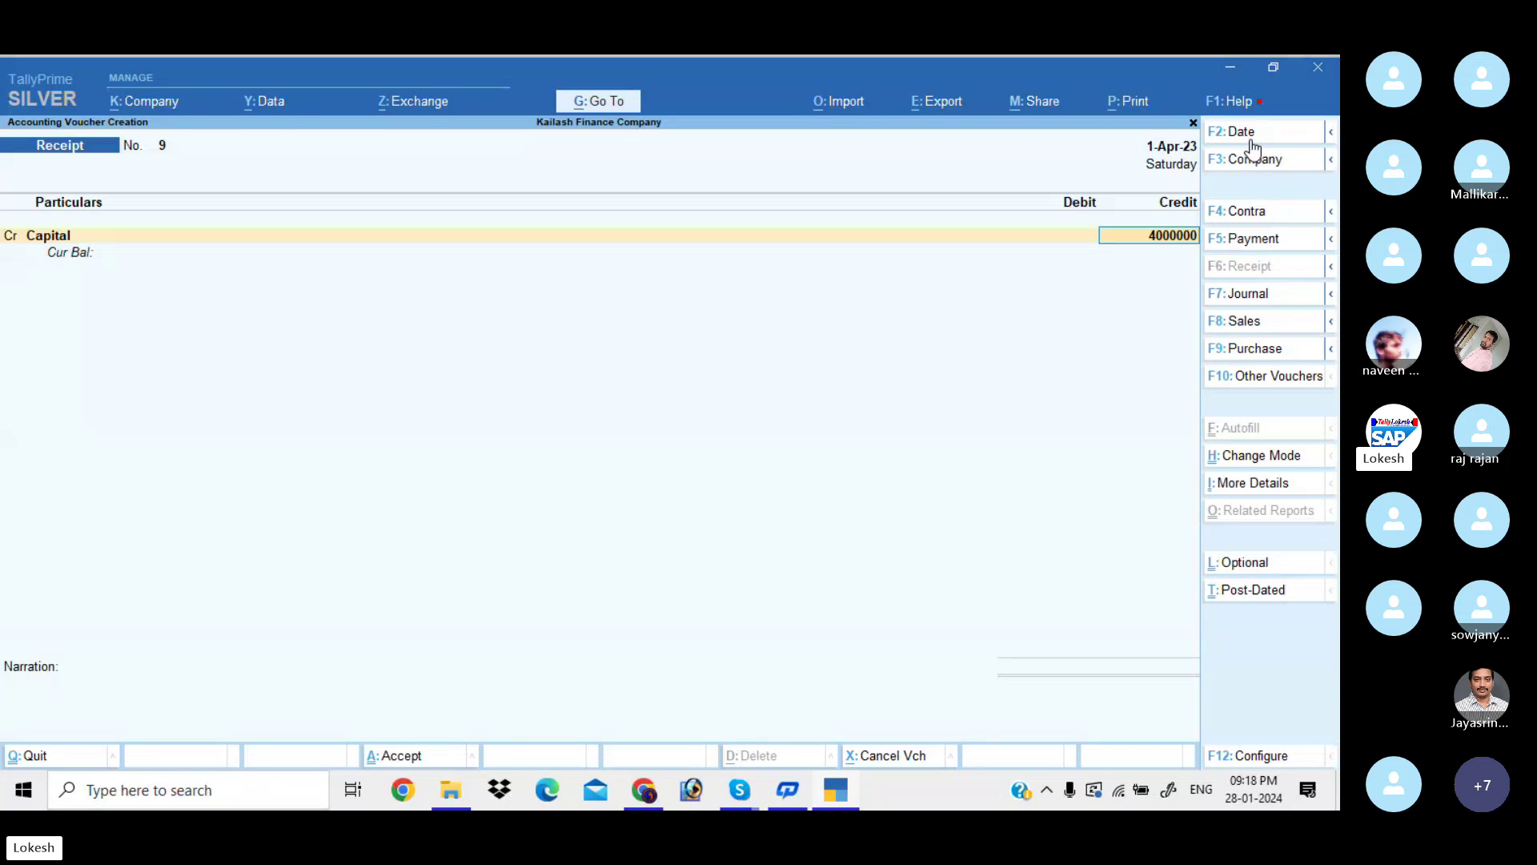
pyautogui.press('Return')
# Debit Cash with 40,00,000 and save the receipt voucher without a narration
pyautogui.press('Down')
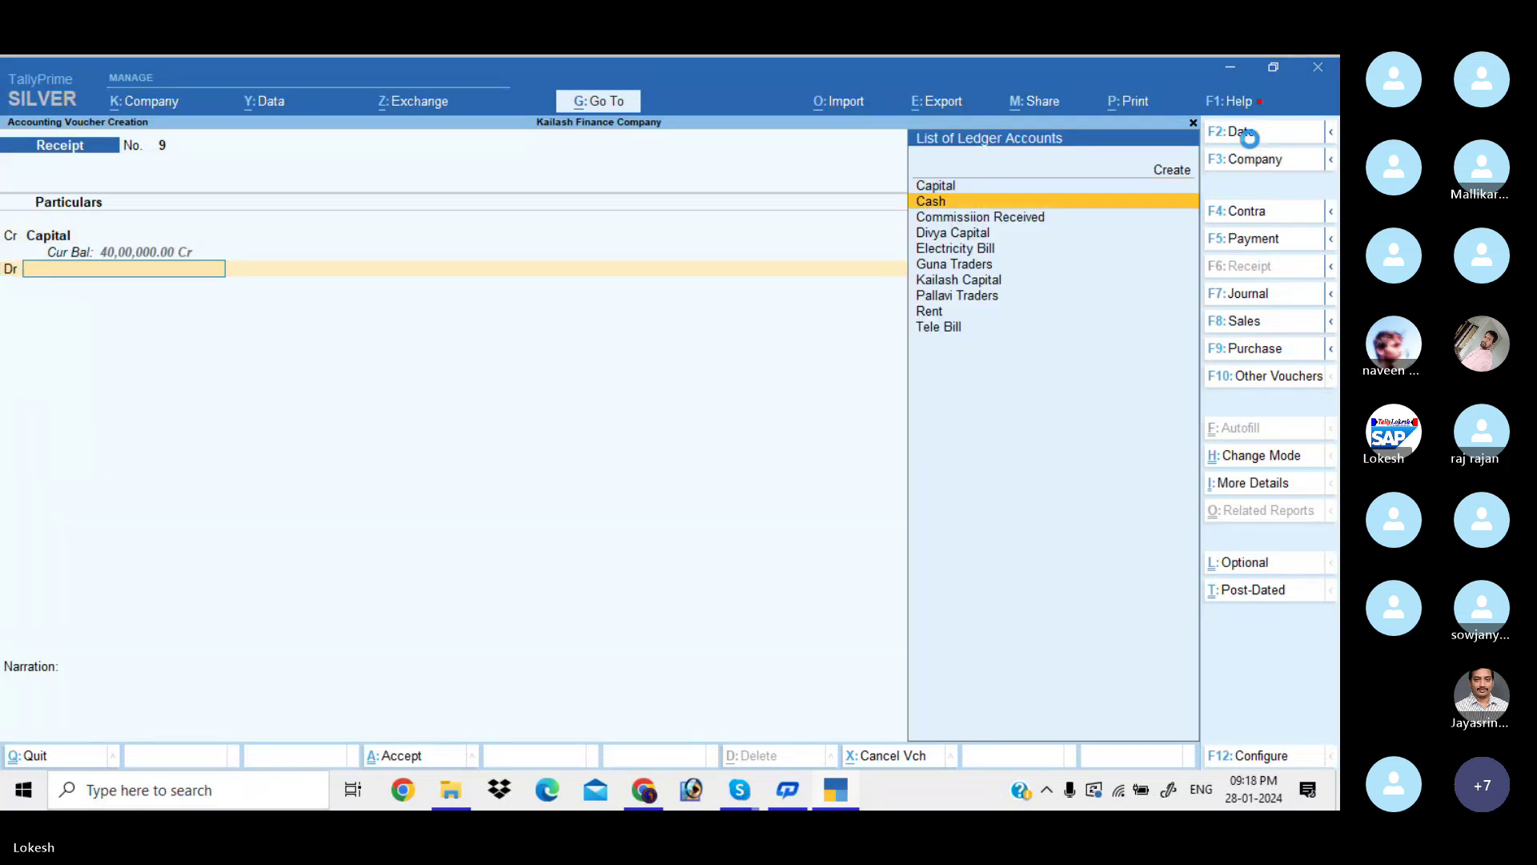
pyautogui.press('Return')
pyautogui.press('Return')
pyautogui.press('Return')
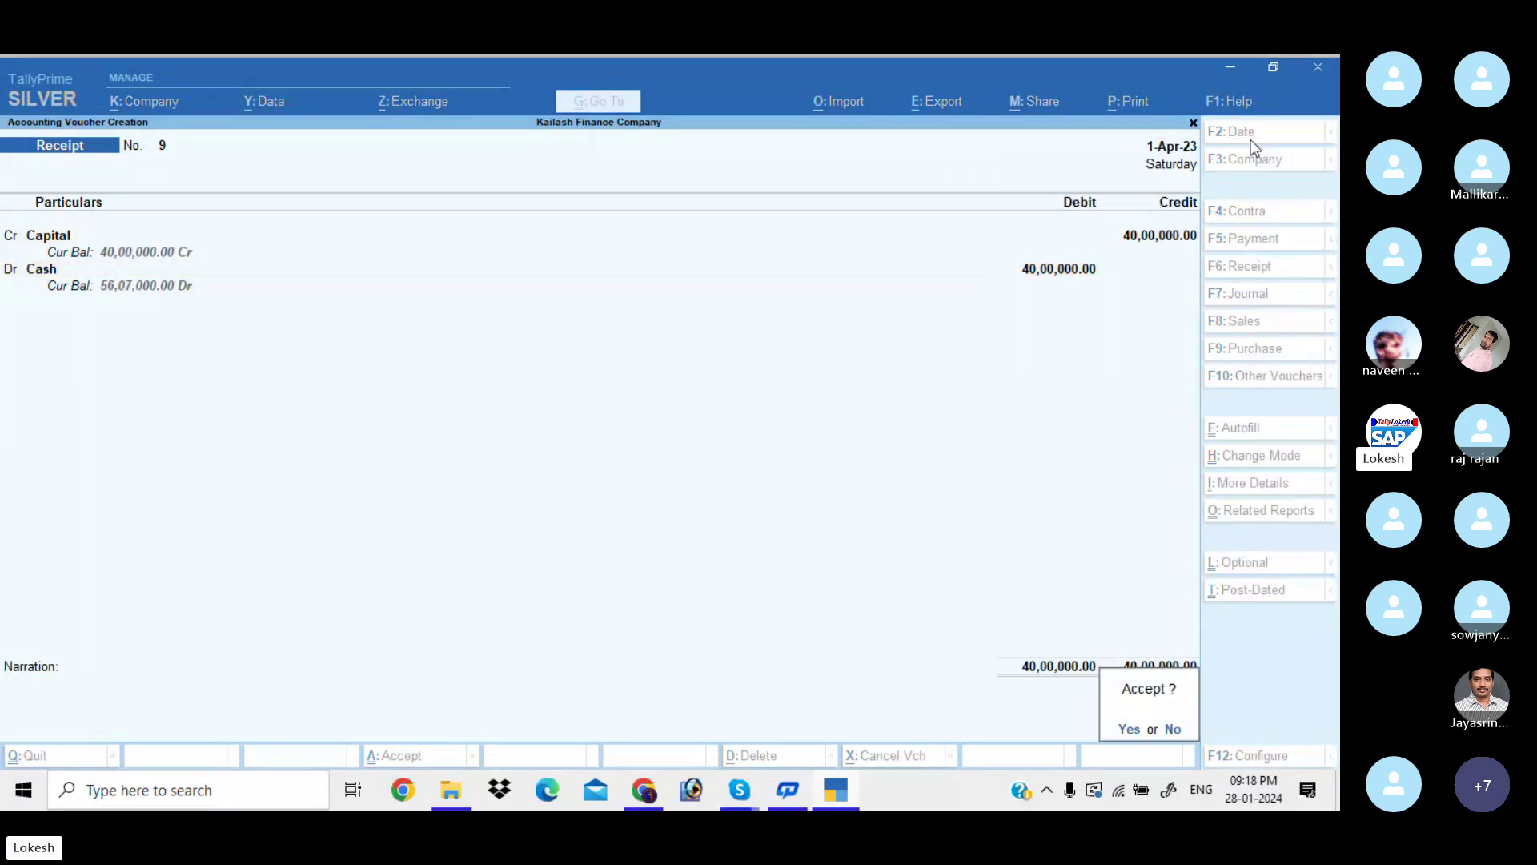
pyautogui.press('Return')
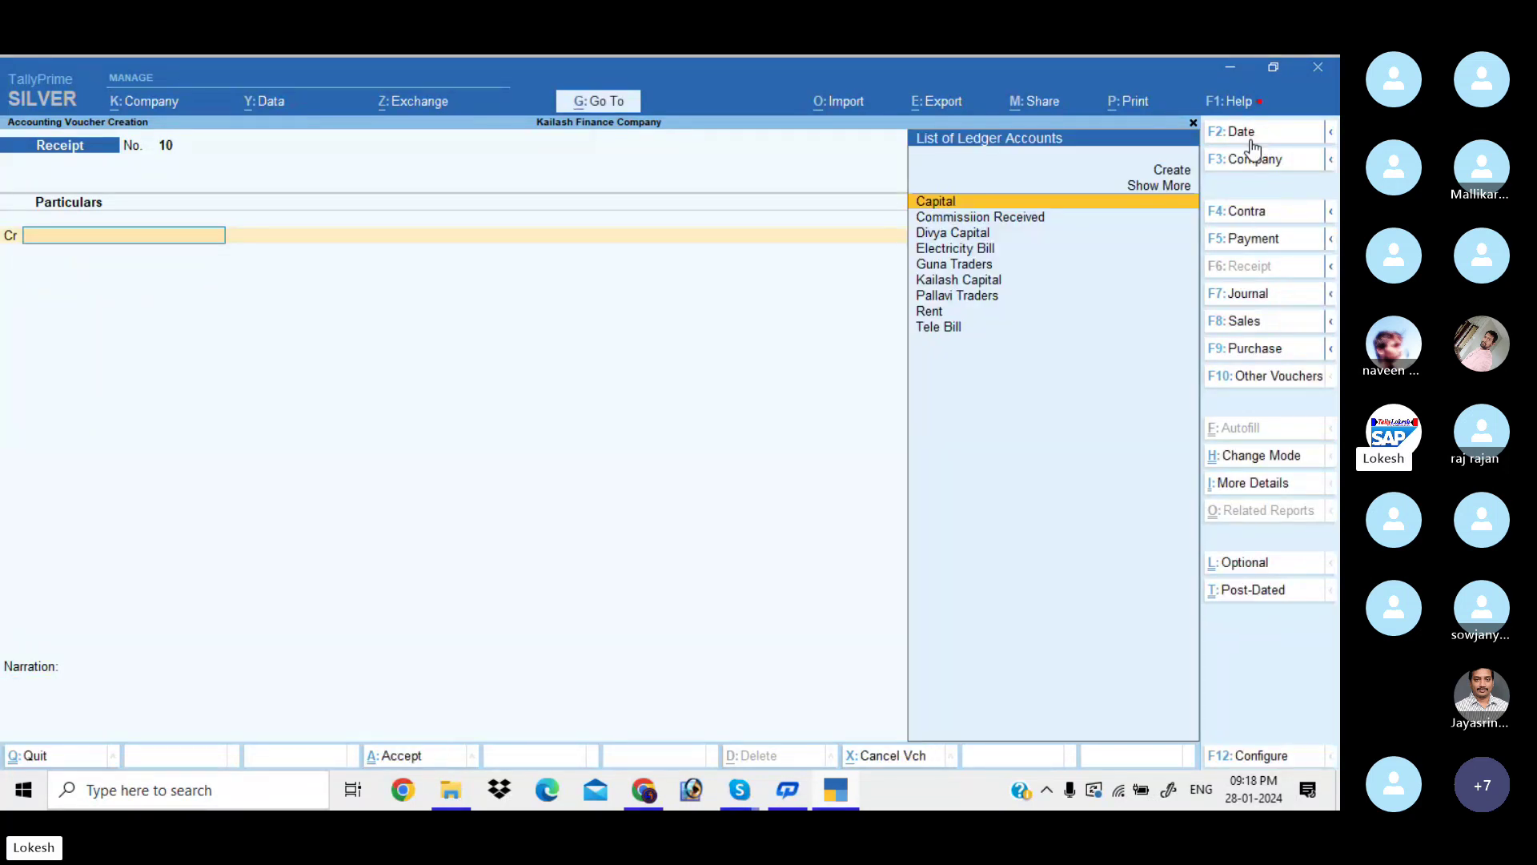
# Start a payment voucher dated 2-Apr-23 and debit Guna Traders with 1,50,000
pyautogui.click(1291, 240)
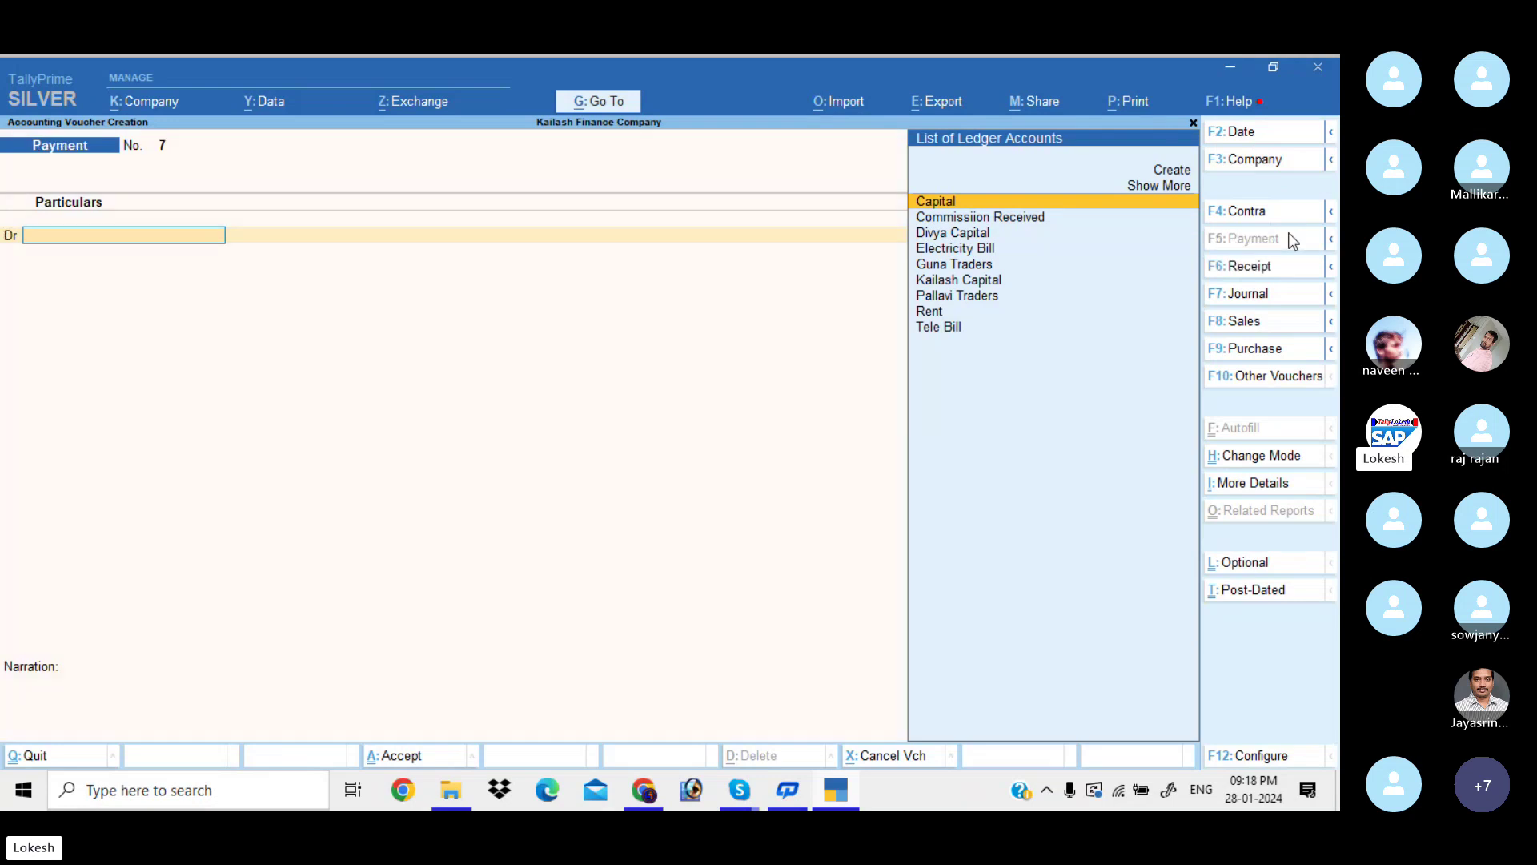
pyautogui.click(1256, 131)
pyautogui.write('2')
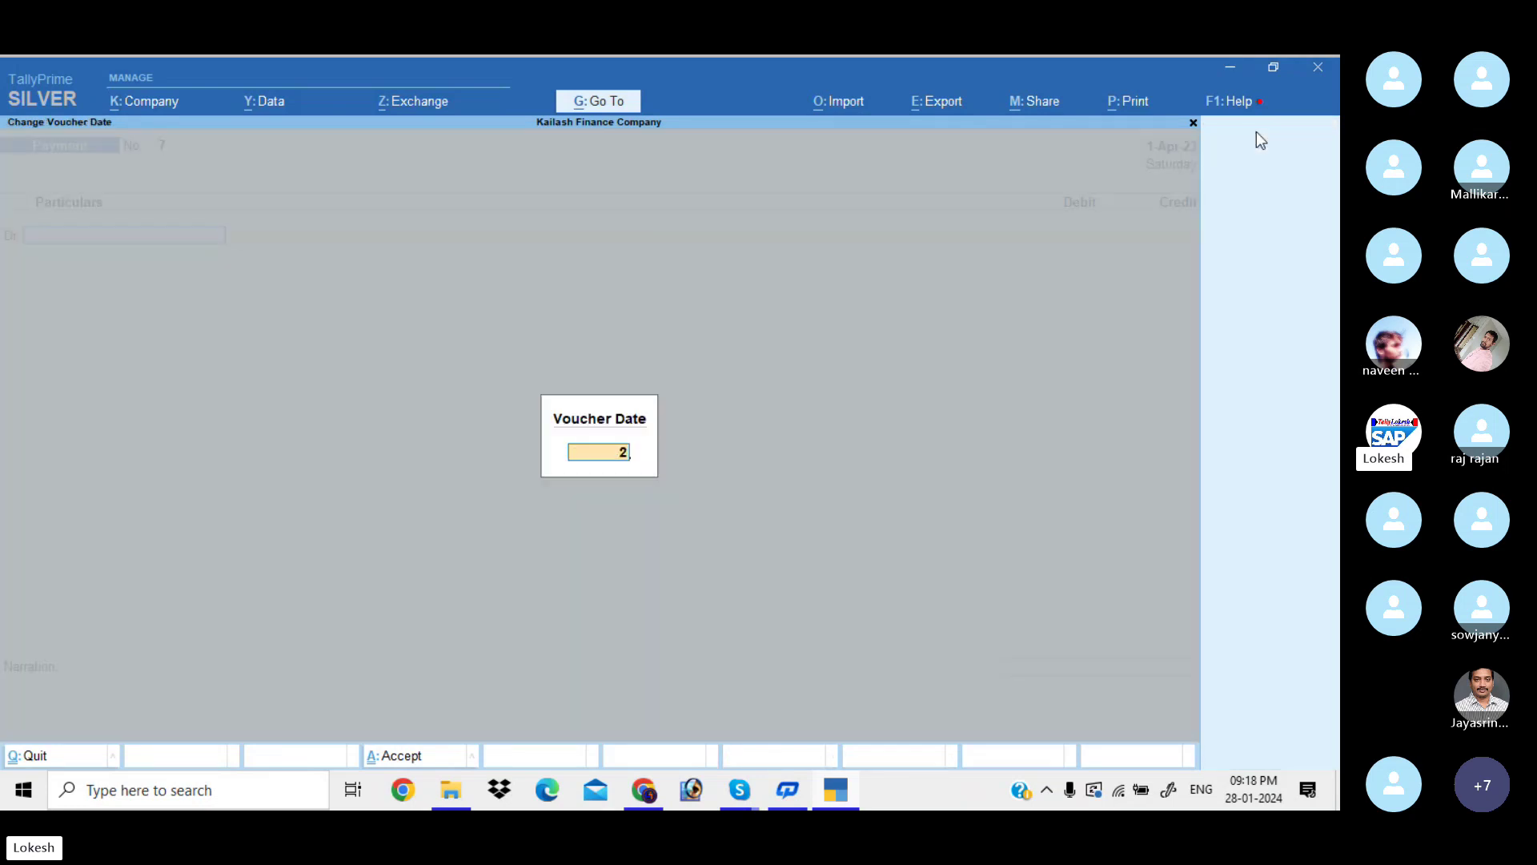
pyautogui.write('-4')
pyautogui.press('Return')
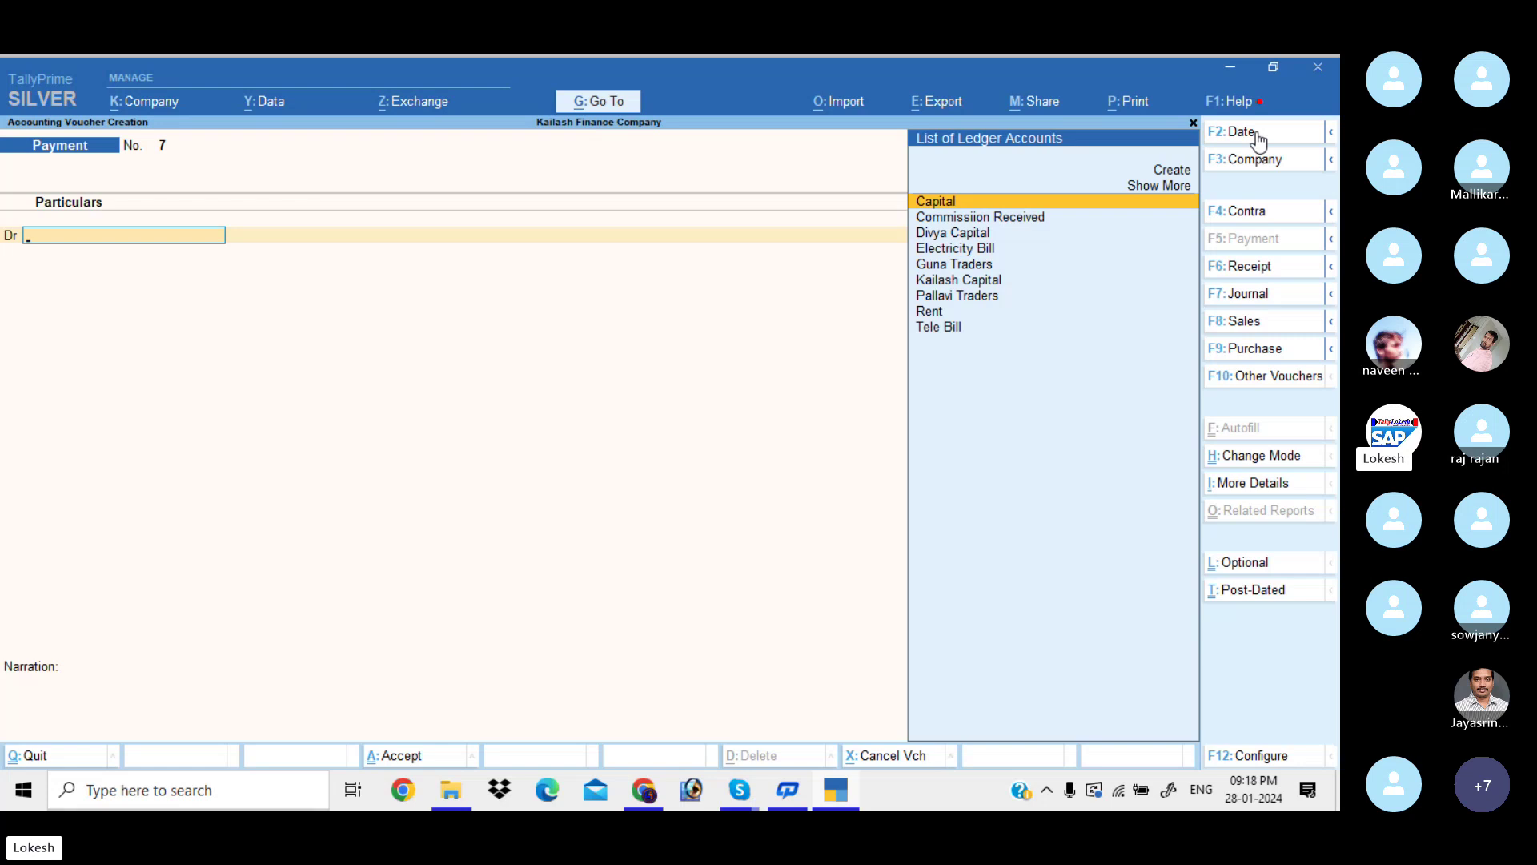
pyautogui.write('gu')
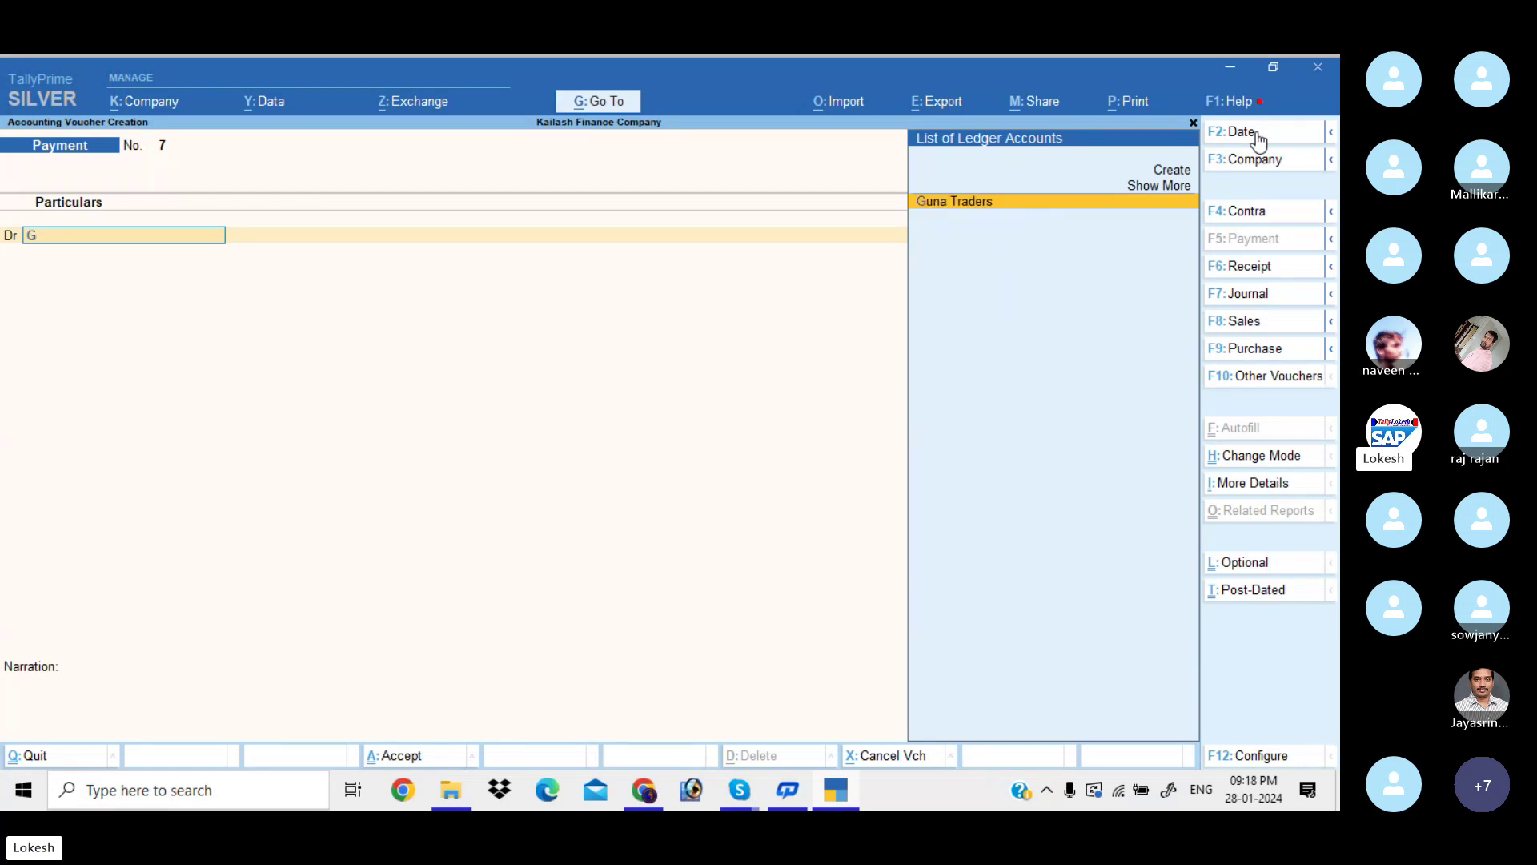
pyautogui.press('Return')
pyautogui.write('150000')
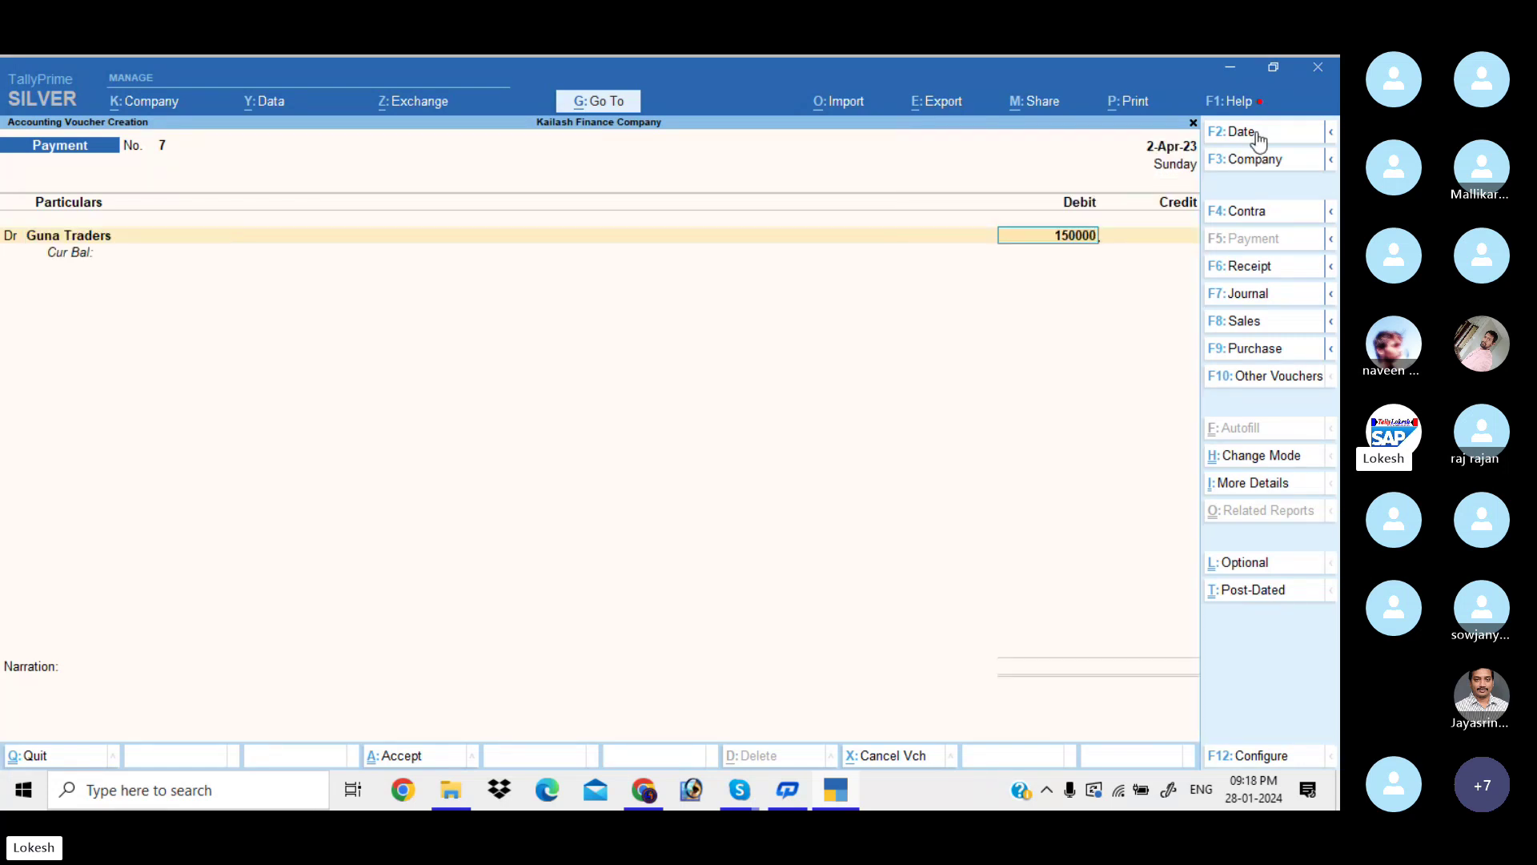
pyautogui.press('Return')
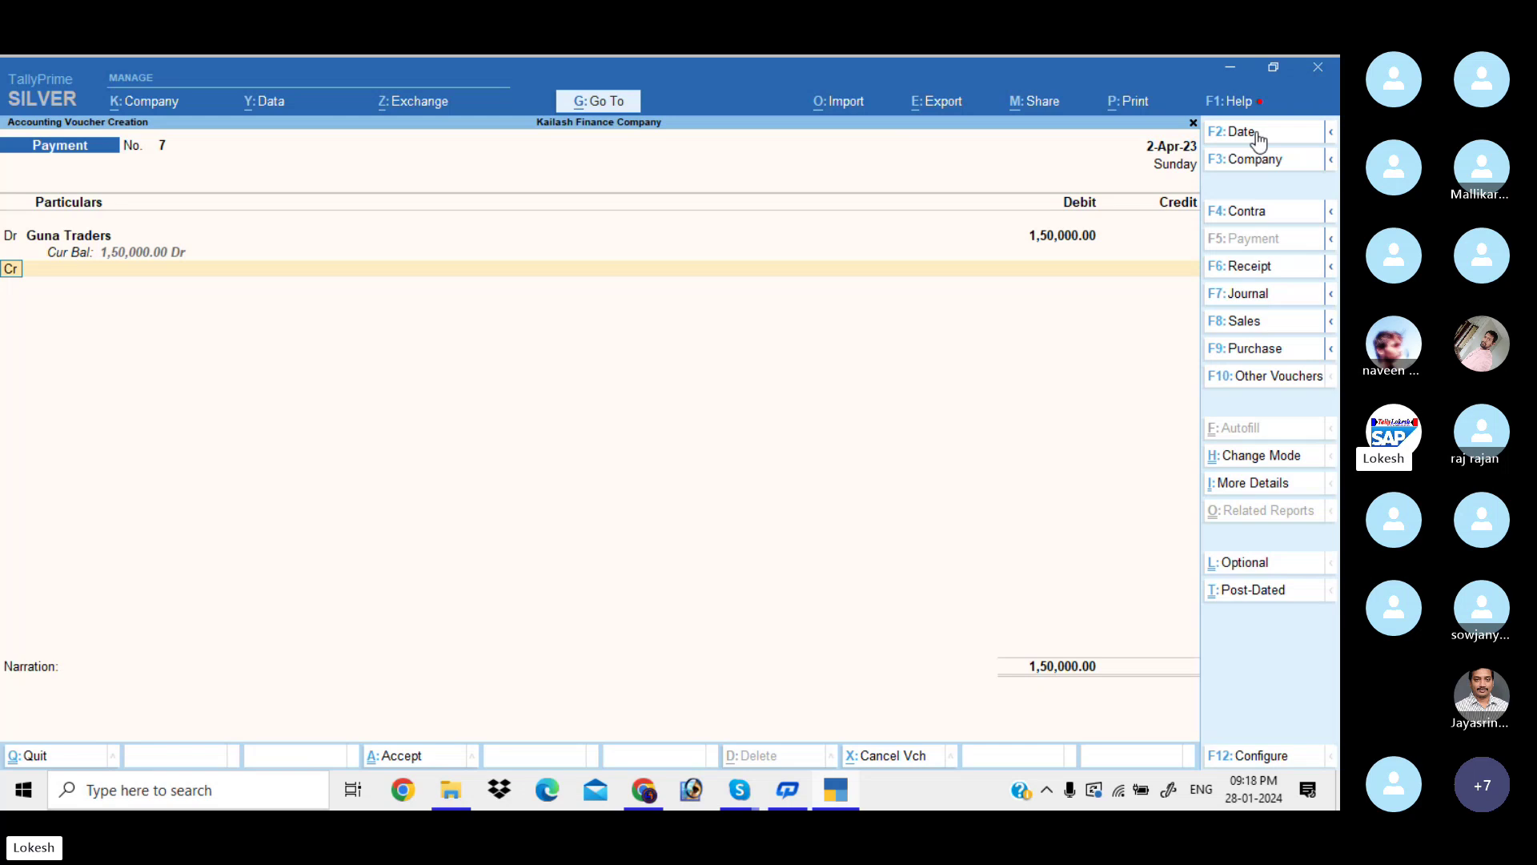
# Add a second debit line to the payment voucher for Pallavi Traders with 3,00,000
pyautogui.write('d')
pyautogui.press('Return')
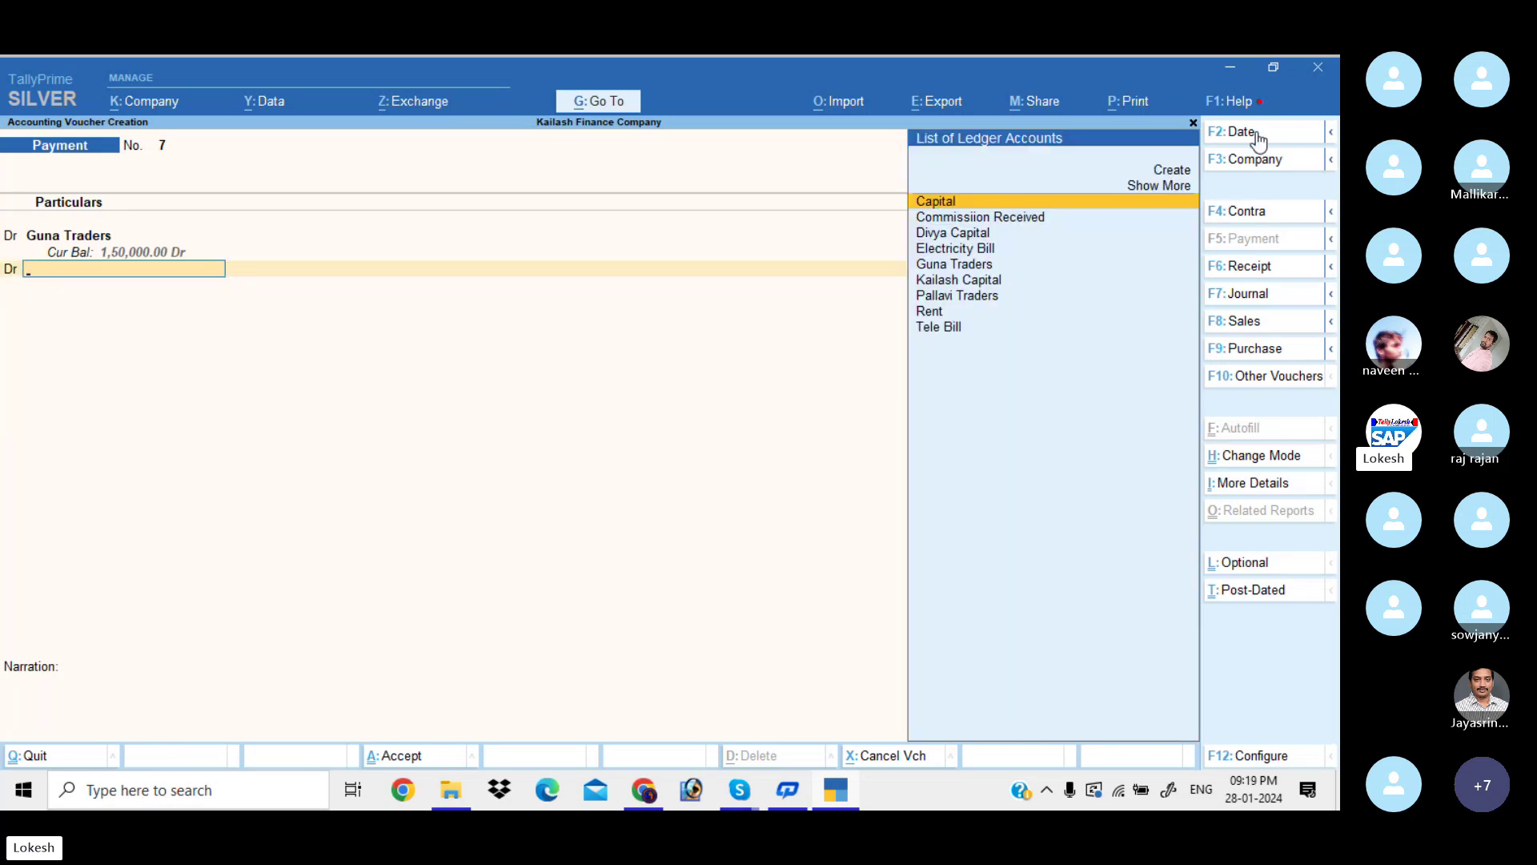
pyautogui.write('p')
pyautogui.press('Return')
pyautogui.write('3')
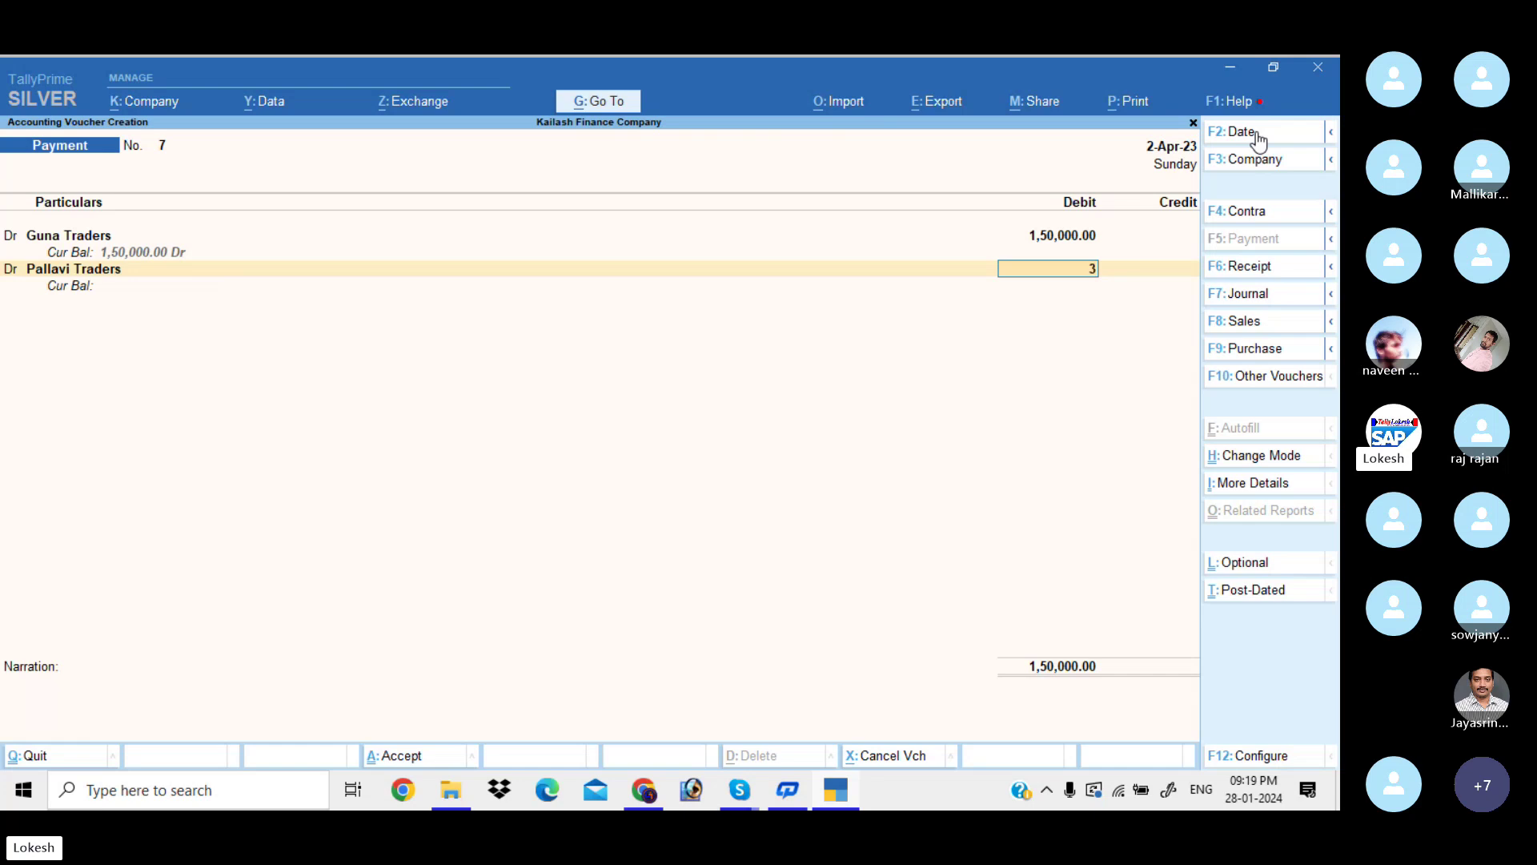
pyautogui.write('00000')
pyautogui.press('Return')
# Credit Cash with 4,50,000 and save the payment voucher without a narration
pyautogui.press('Return')
pyautogui.press('Down')
pyautogui.press('Return')
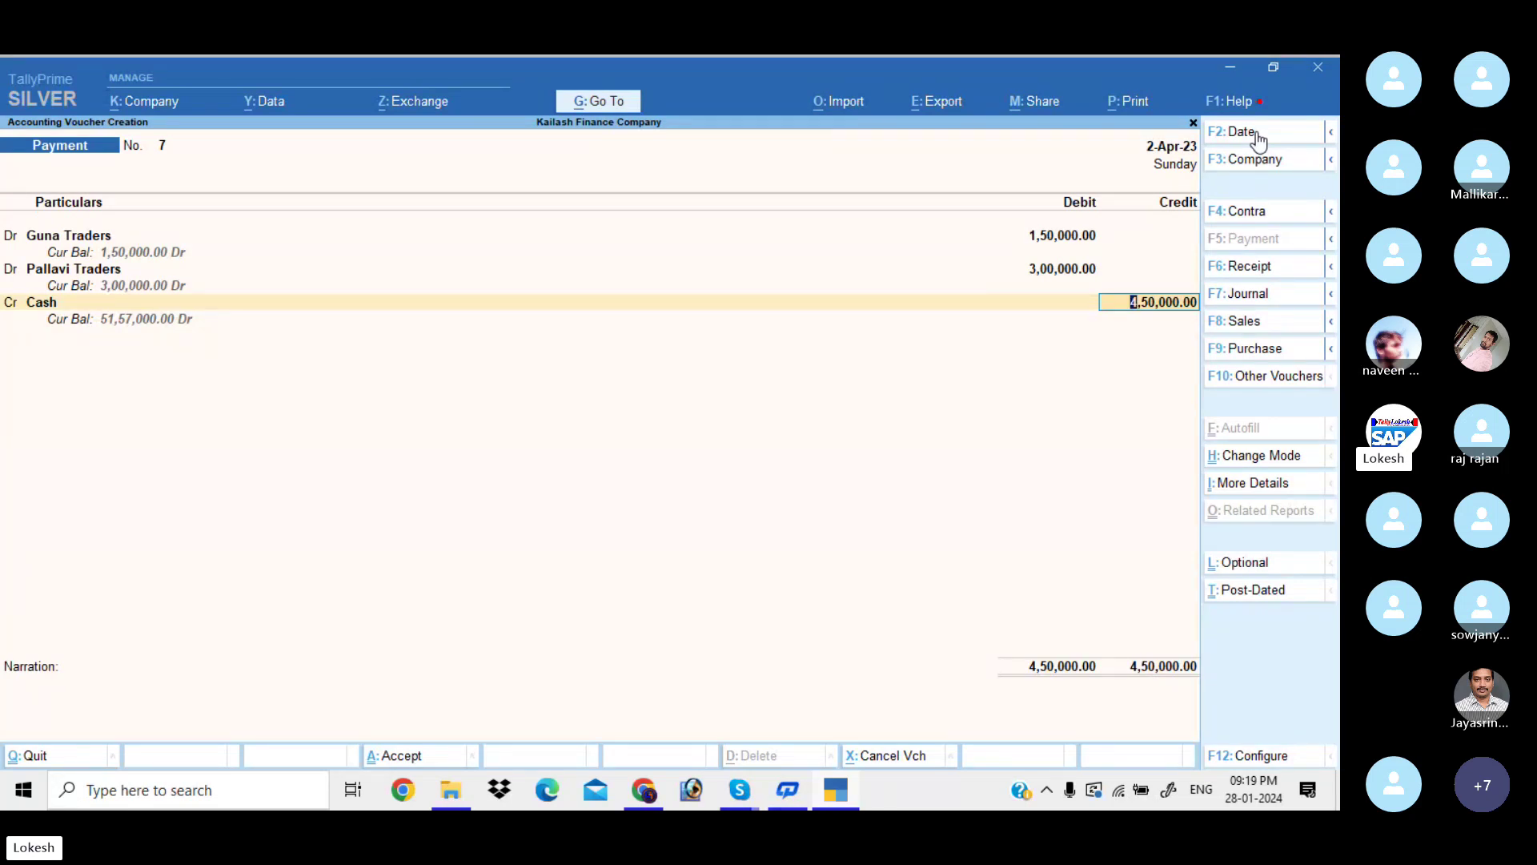
pyautogui.press('Return')
pyautogui.press('Return')
pyautogui.press('Return')
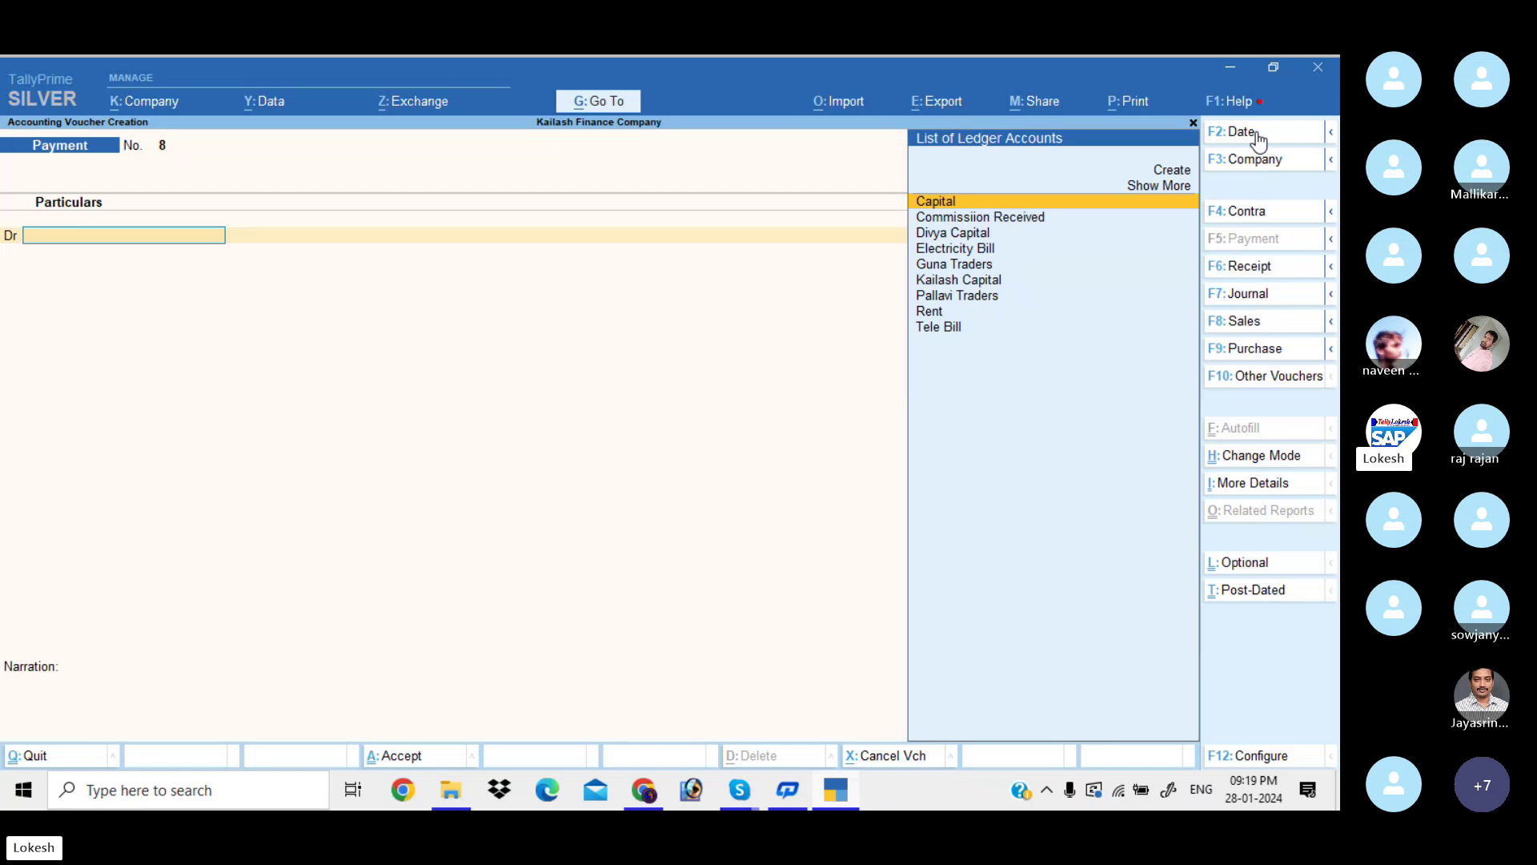
# Start a receipt voucher and set its date to 1-May-23
pyautogui.click(1255, 268)
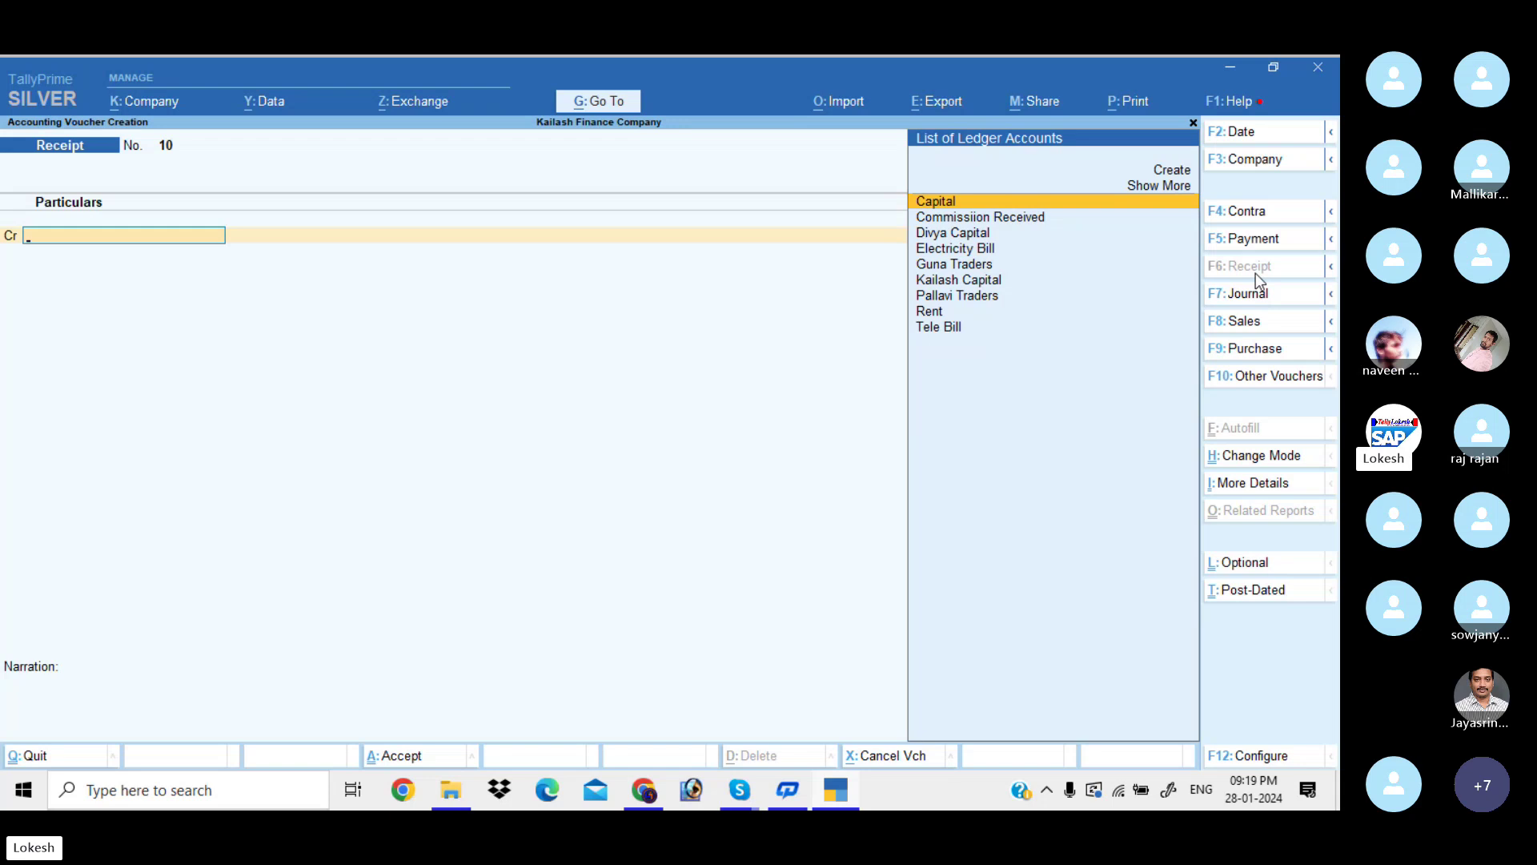
pyautogui.click(1251, 136)
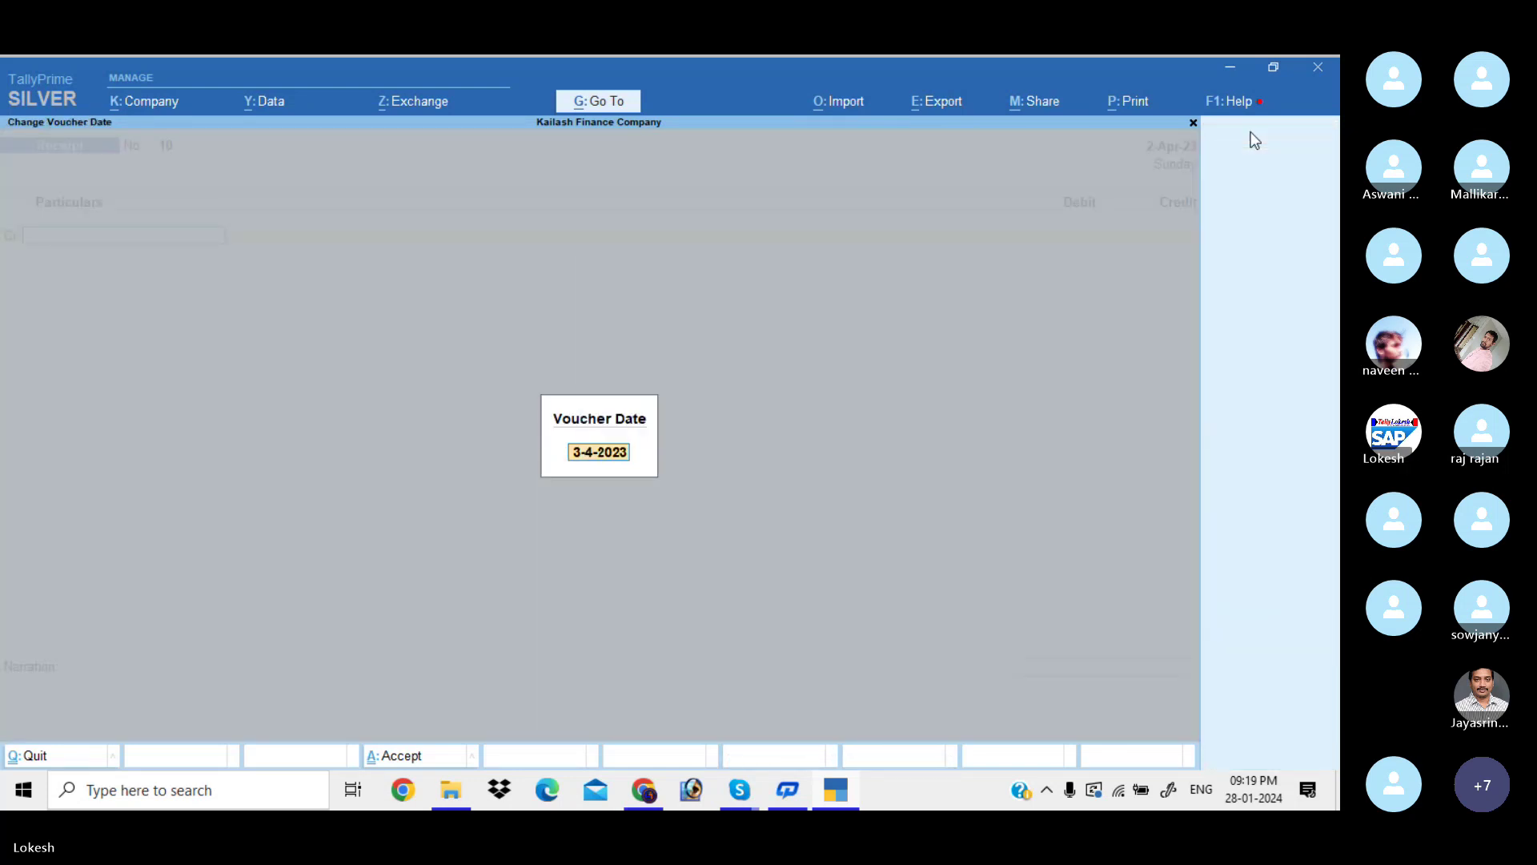
pyautogui.write('1')
pyautogui.write('-4')
pyautogui.press('Return')
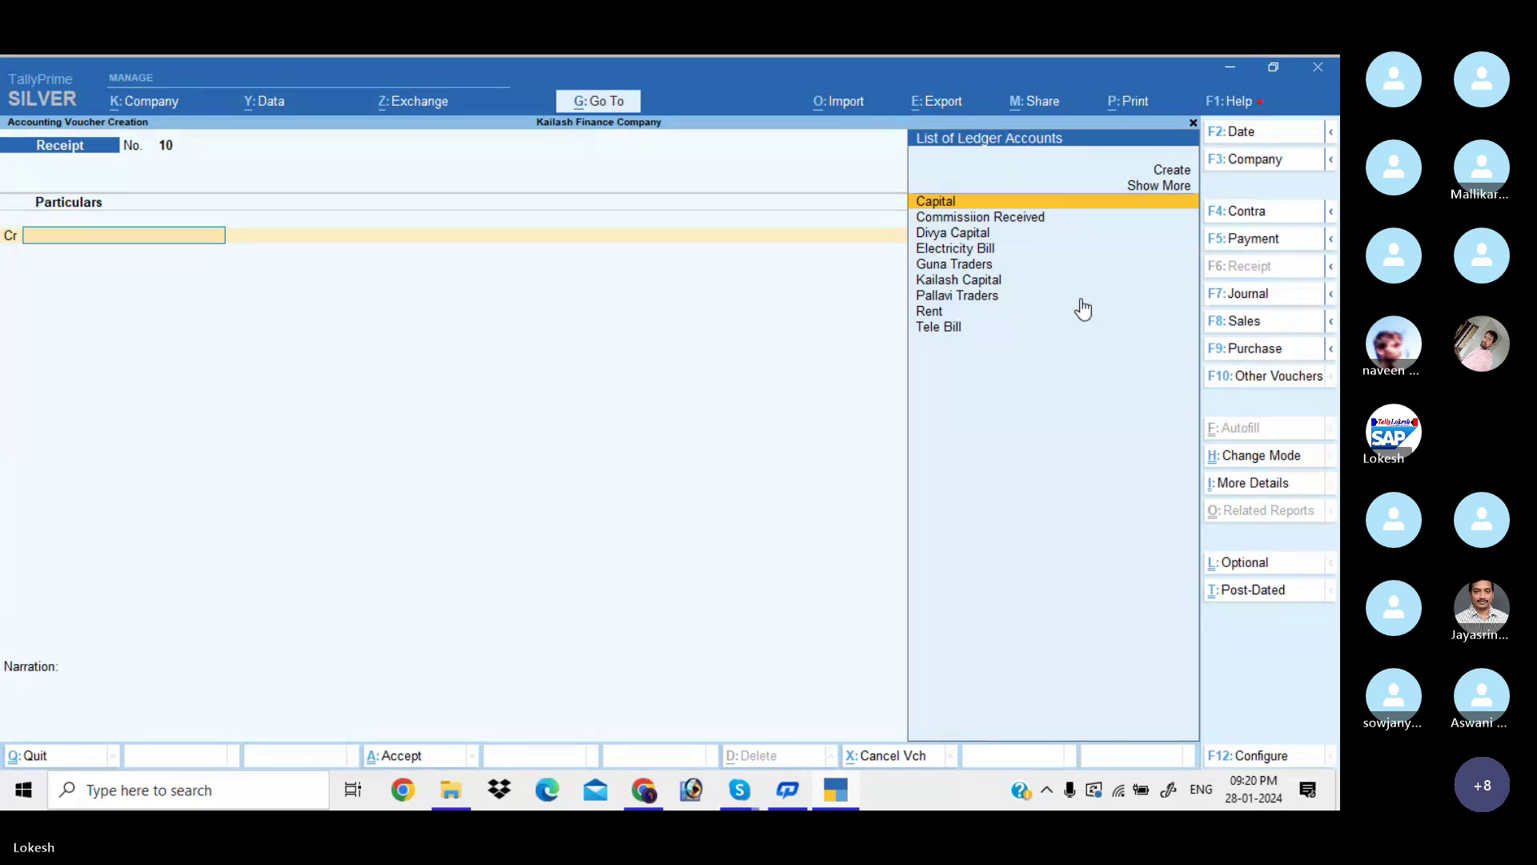
# Credit Pallavi Traders with 50,000 in the receipt voucher
pyautogui.write('Pa')
pyautogui.press('Return')
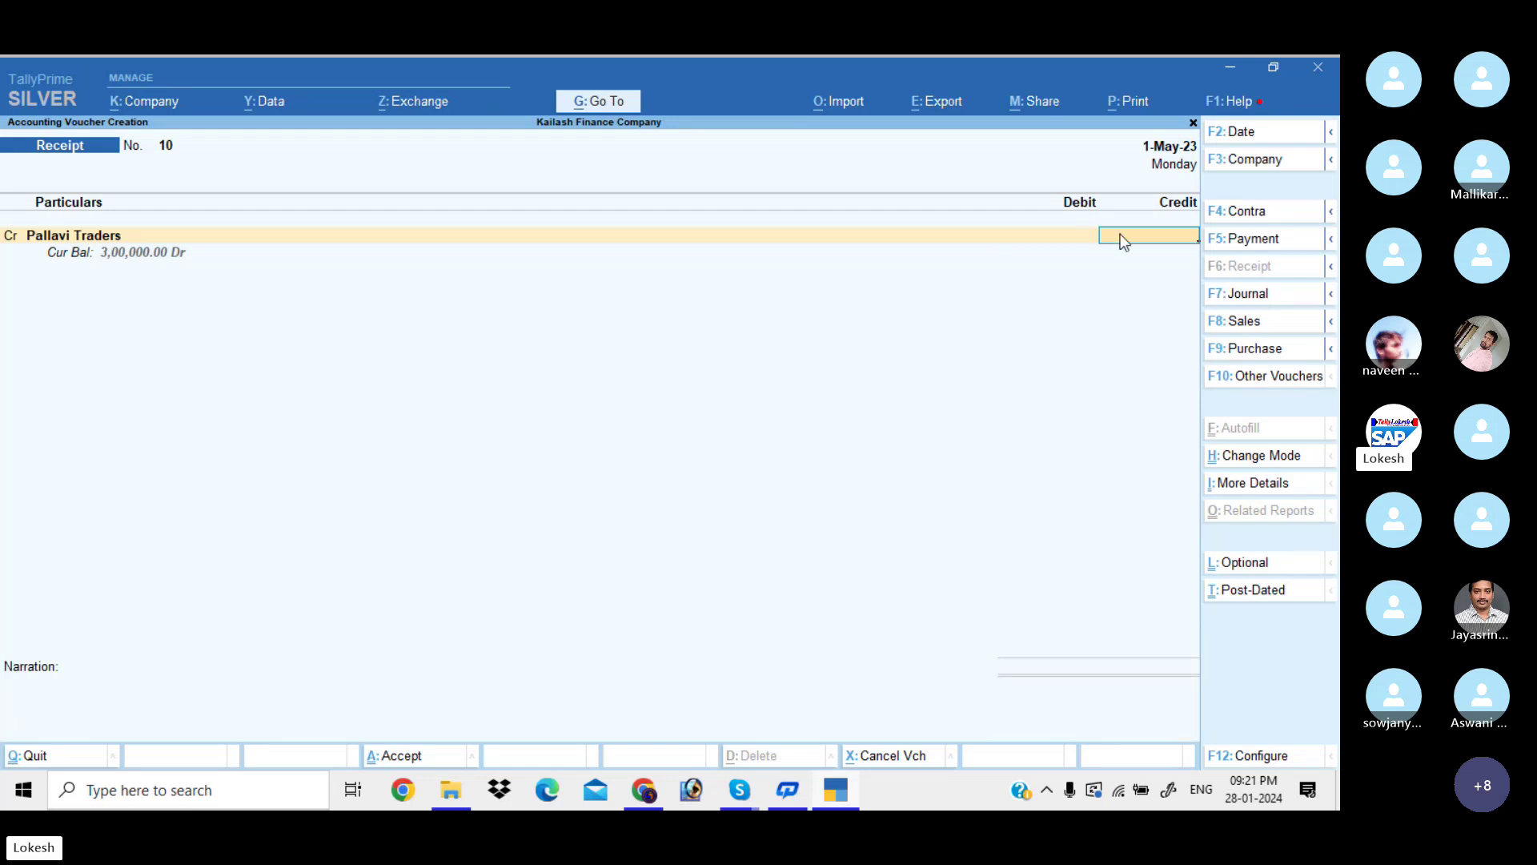
pyautogui.write('50000')
pyautogui.press('Return')
pyautogui.press('Return')
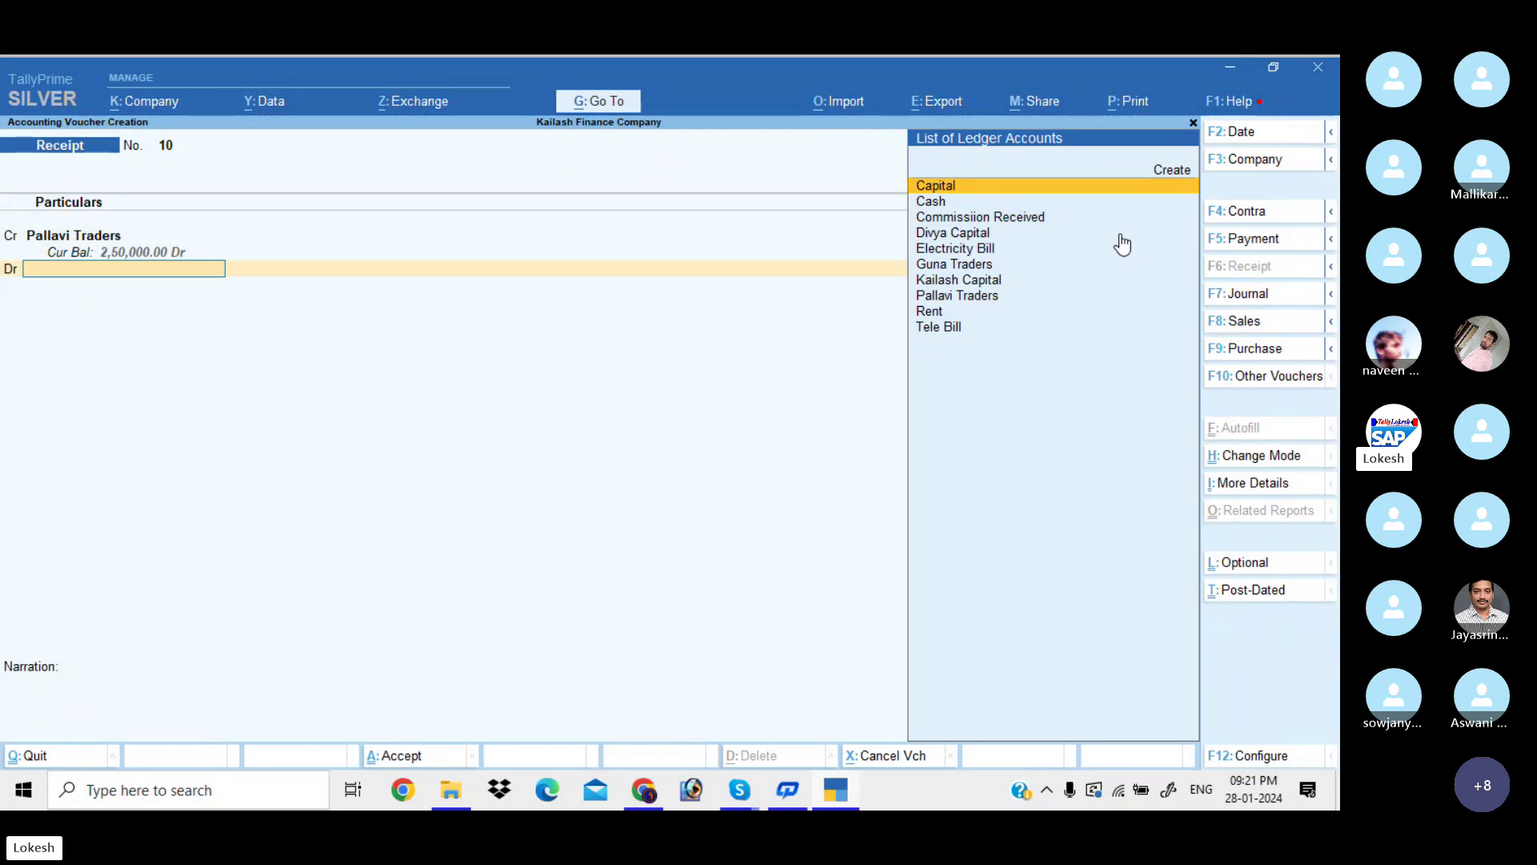
# Debit Cash with 50,000, save the receipt voucher without a narration and leave voucher entry
pyautogui.press('Down')
pyautogui.press('Return')
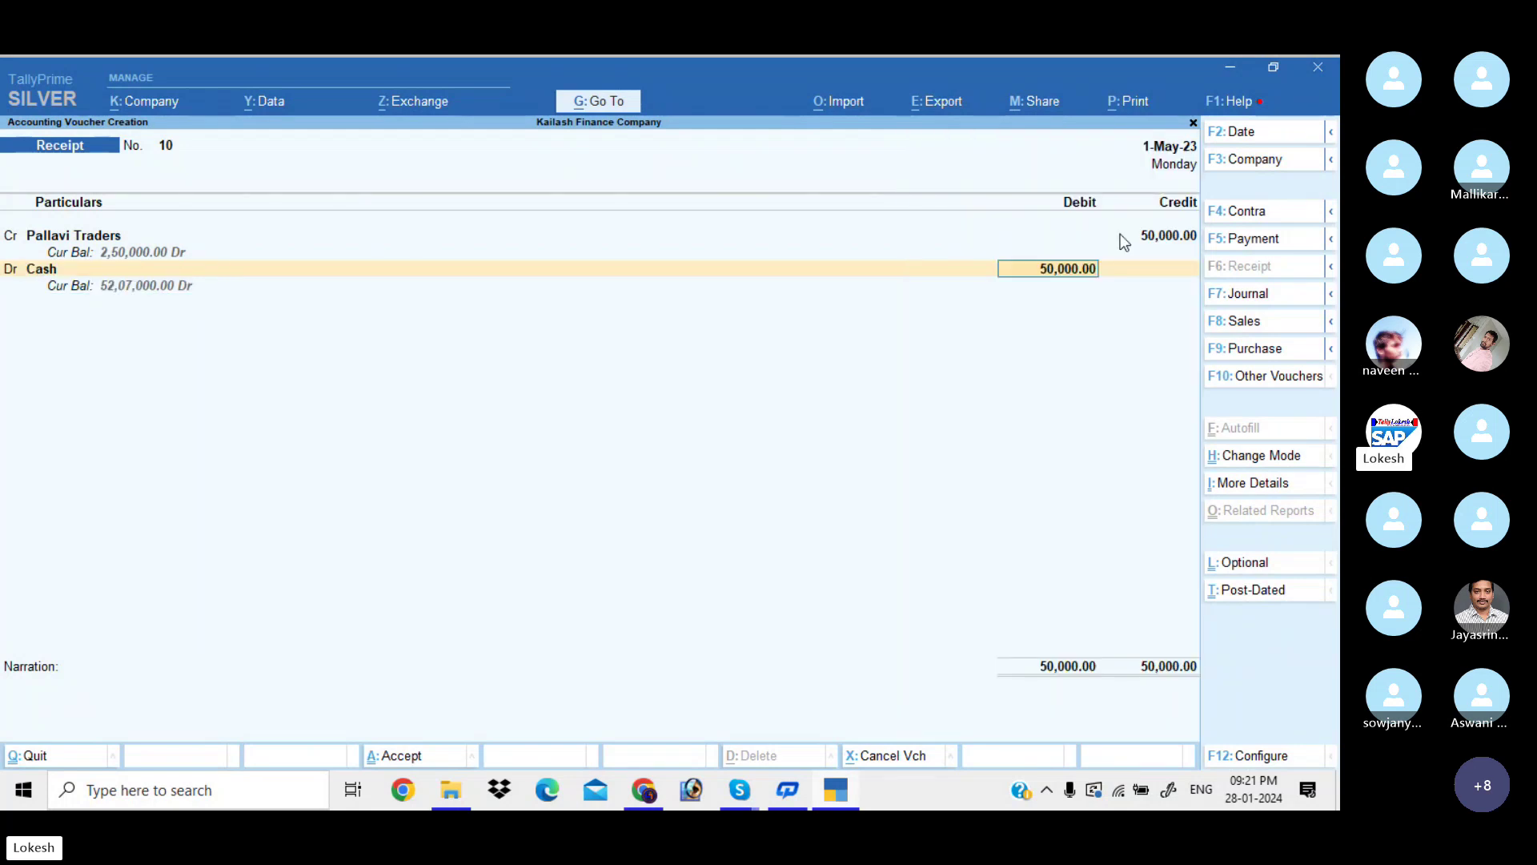
pyautogui.press('Return')
pyautogui.press('Return')
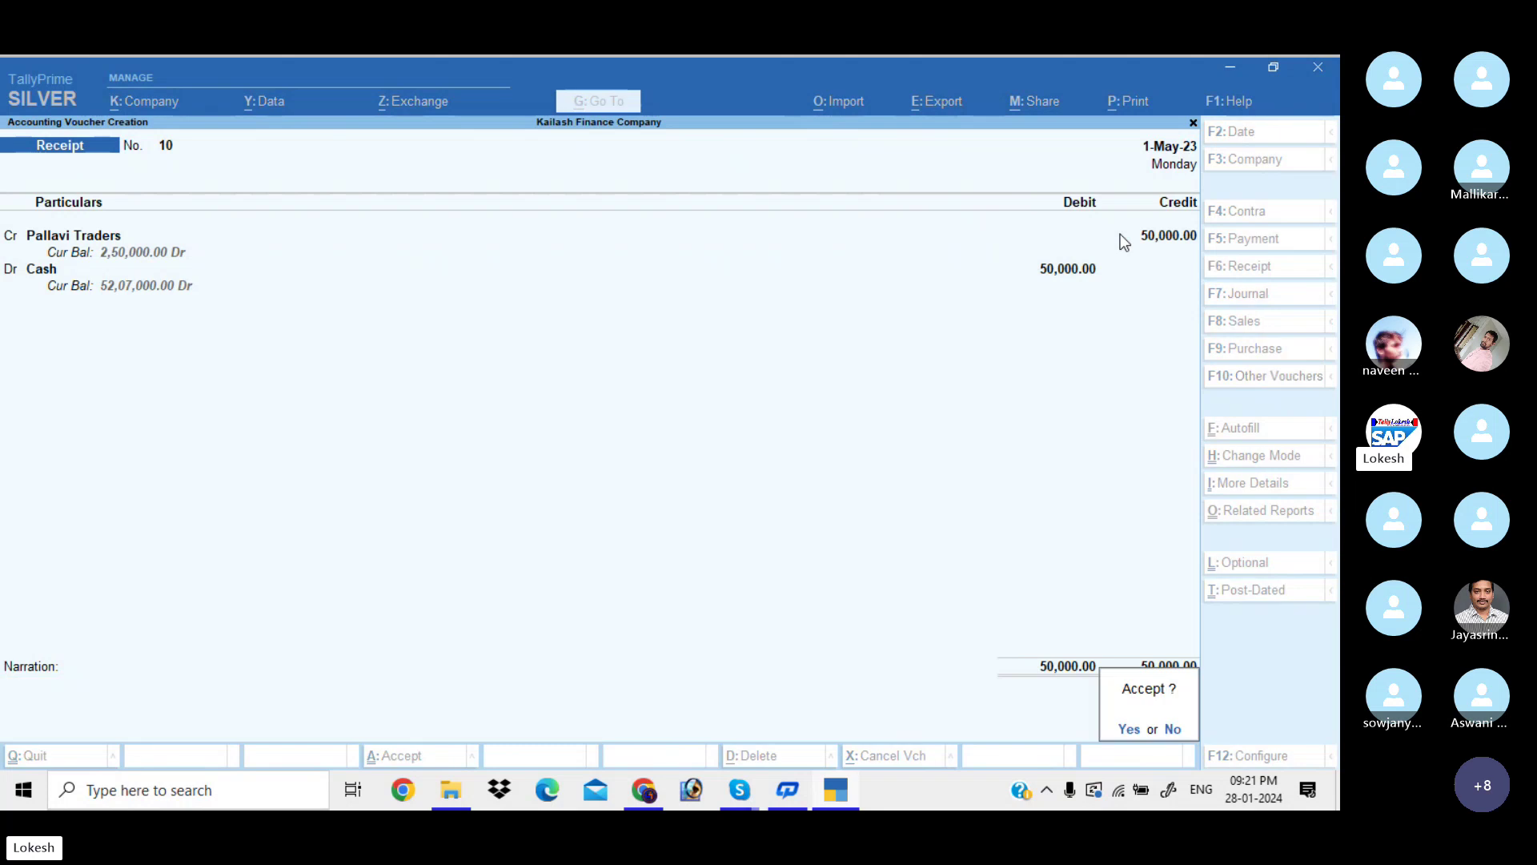
pyautogui.press('Return')
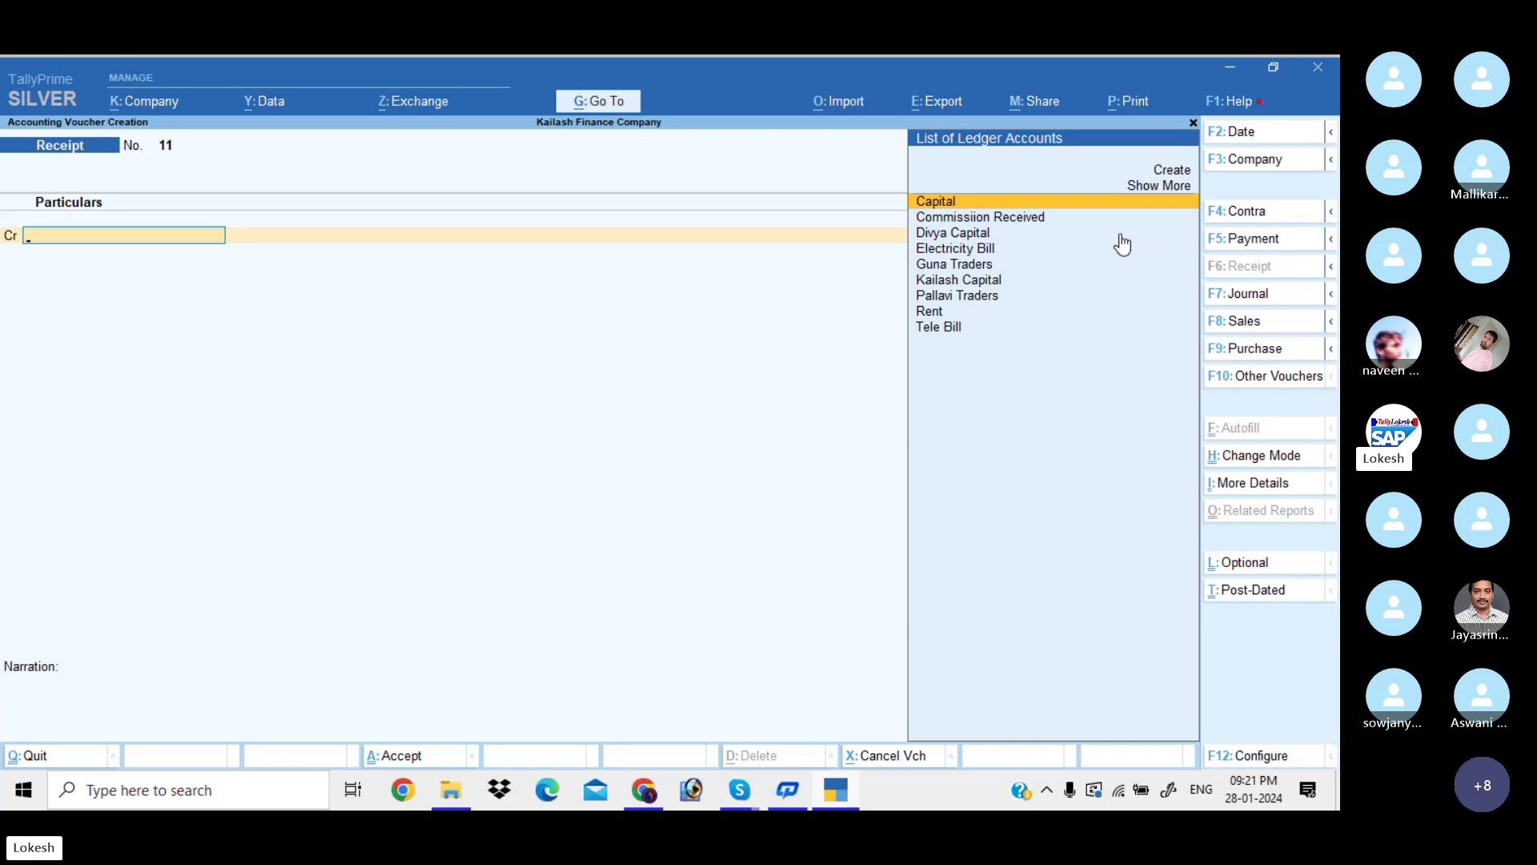
pyautogui.press('Escape')
pyautogui.press('Return')
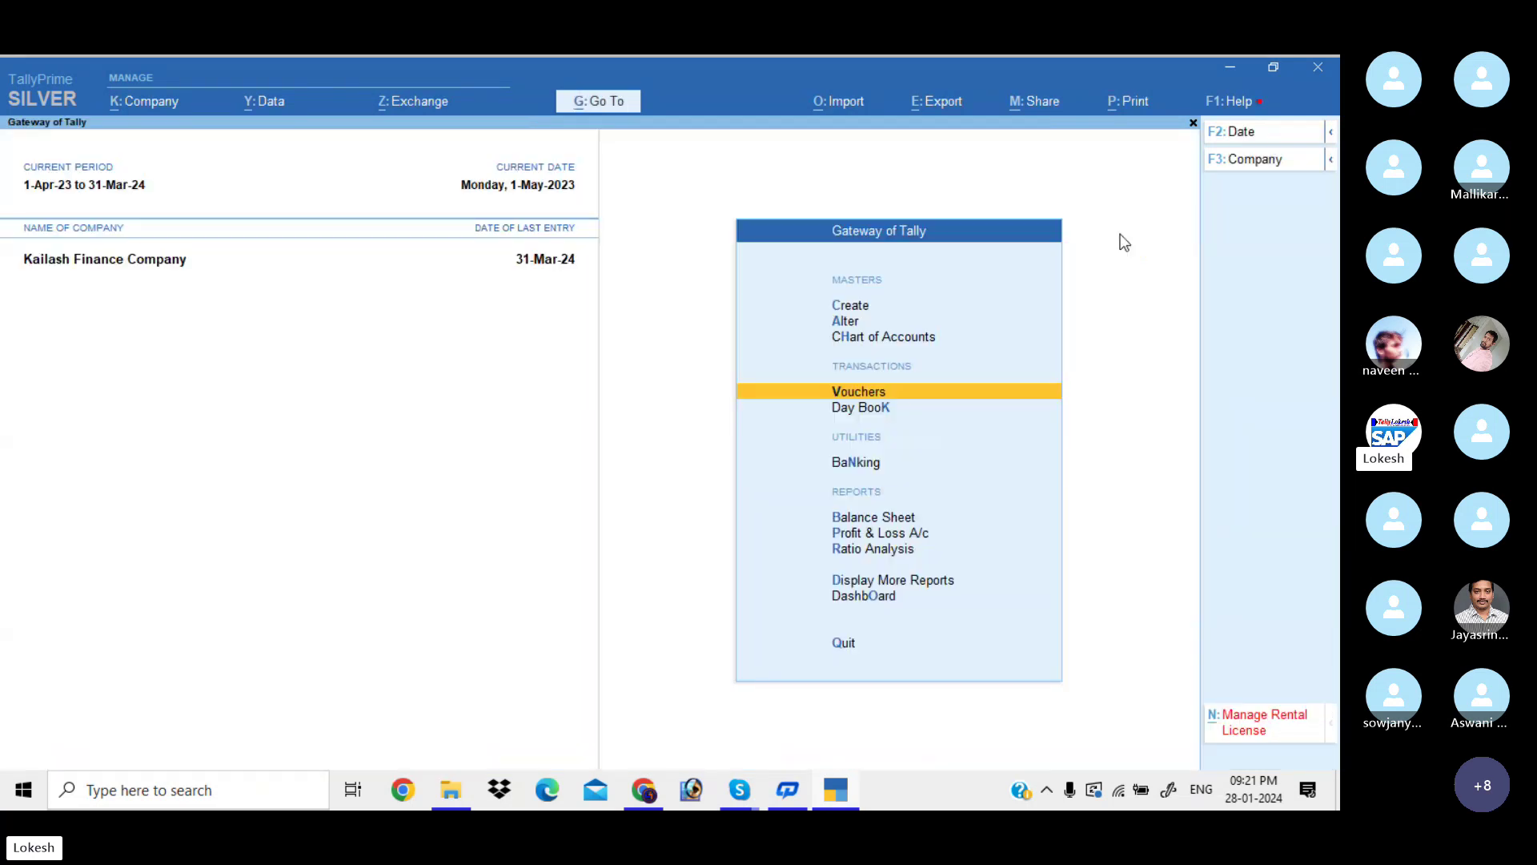
# Open the Interest Receivable report from the interest calculations in the Statements of Accounts
pyautogui.press('Down')
pyautogui.press('Down')
pyautogui.press('Down')
pyautogui.press('Down')
pyautogui.press('Down')
pyautogui.press('Down')
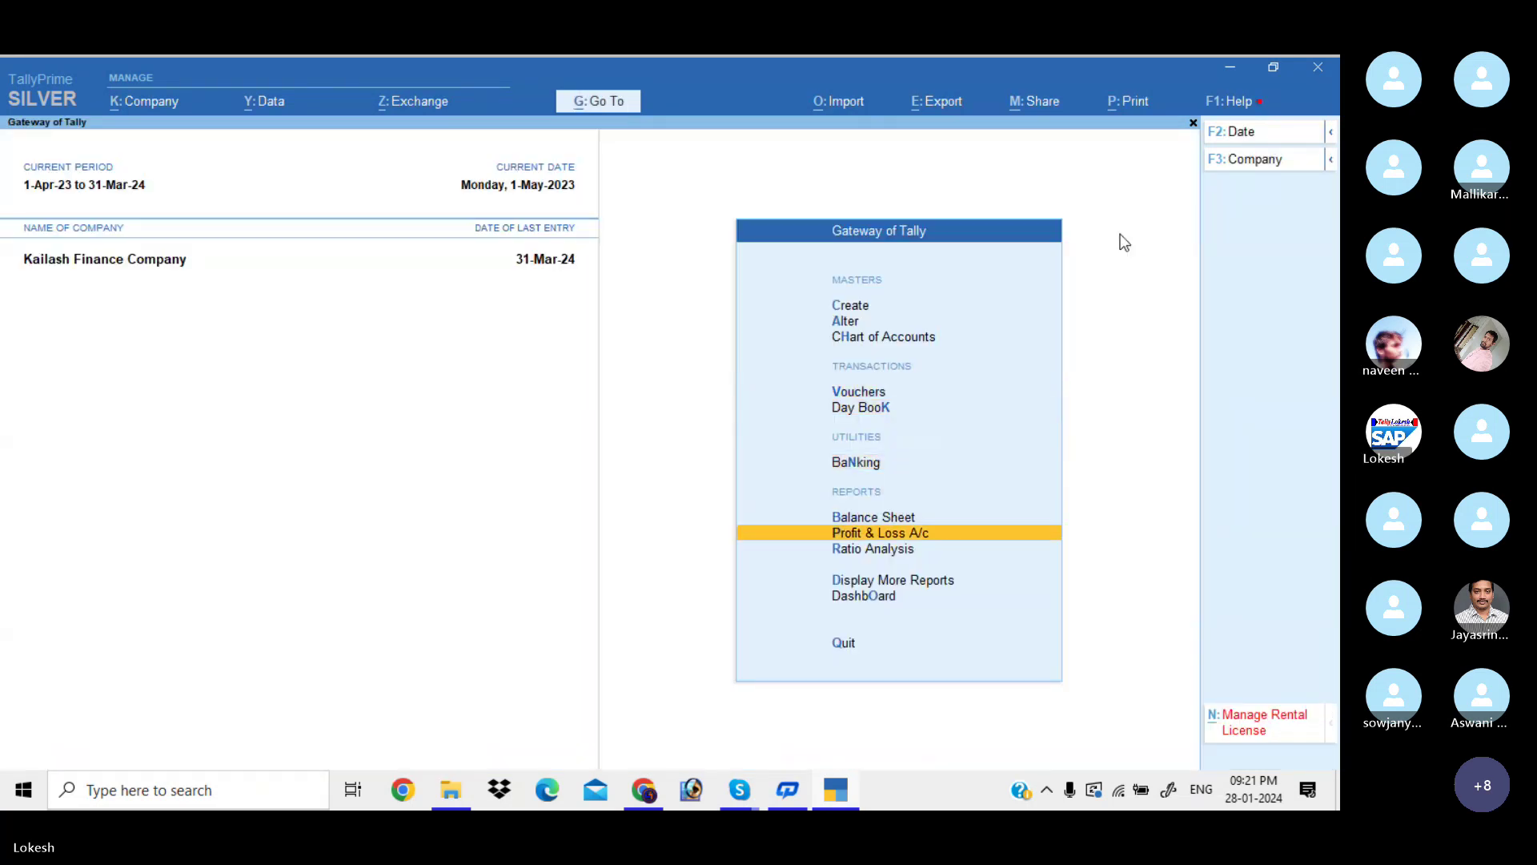
pyautogui.press('Return')
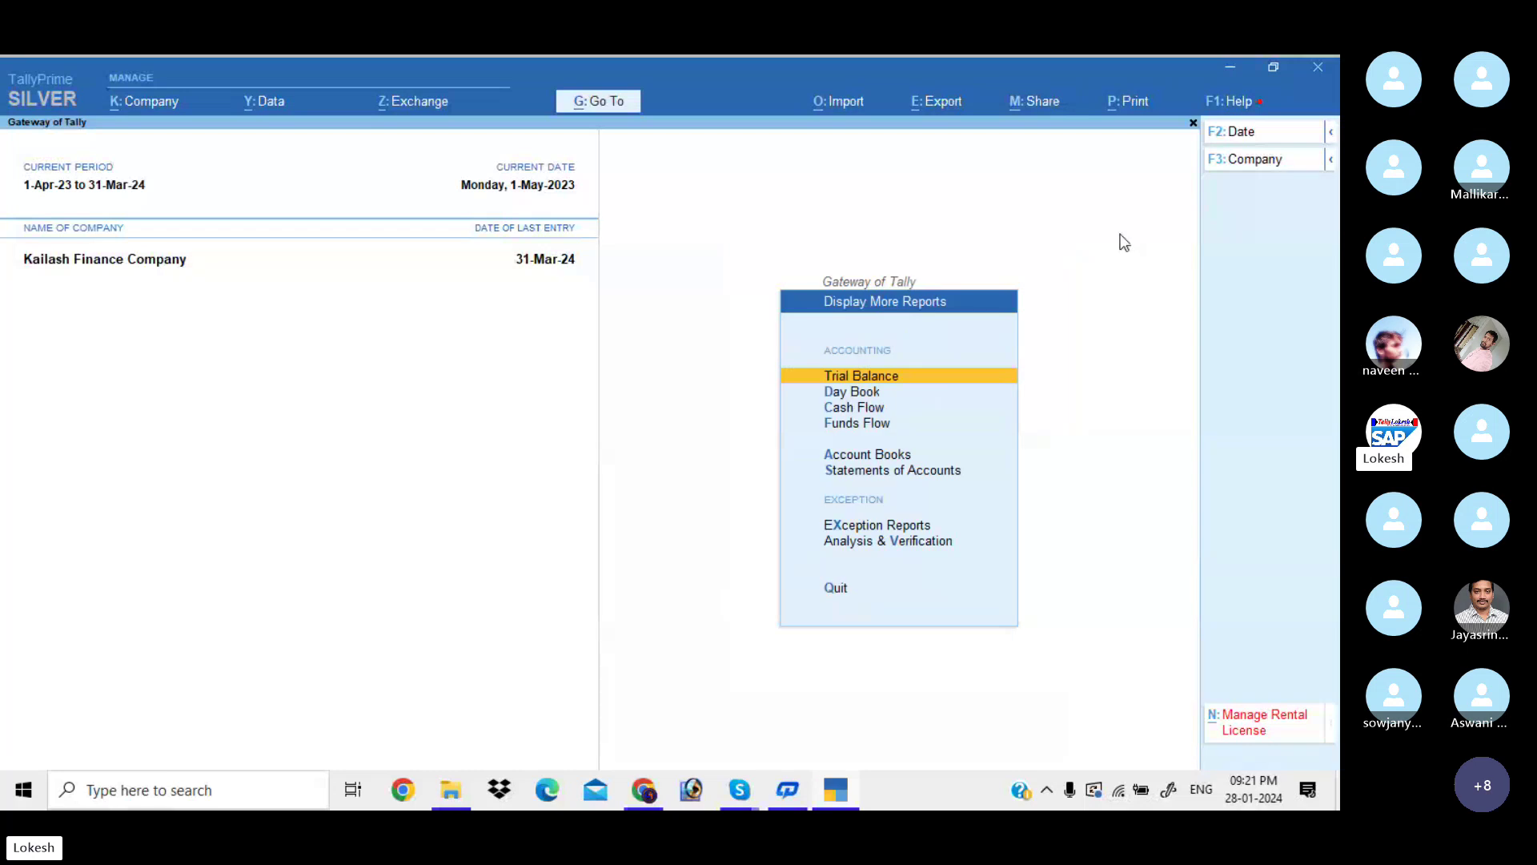
pyautogui.press('Down')
pyautogui.press('Down')
pyautogui.press('Down')
pyautogui.press('Down')
pyautogui.press('Down')
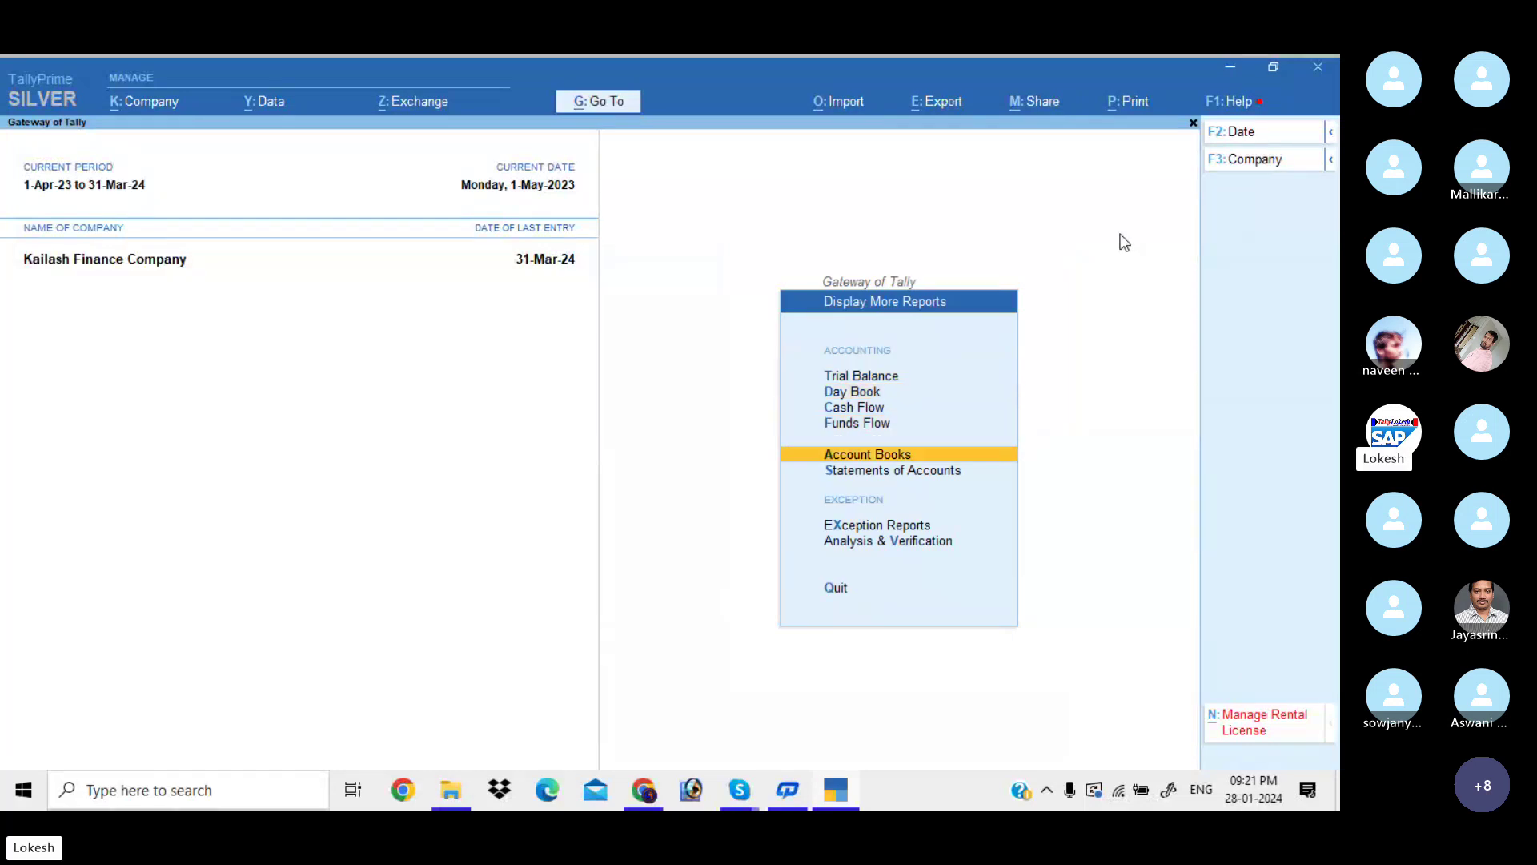
pyautogui.press('Return')
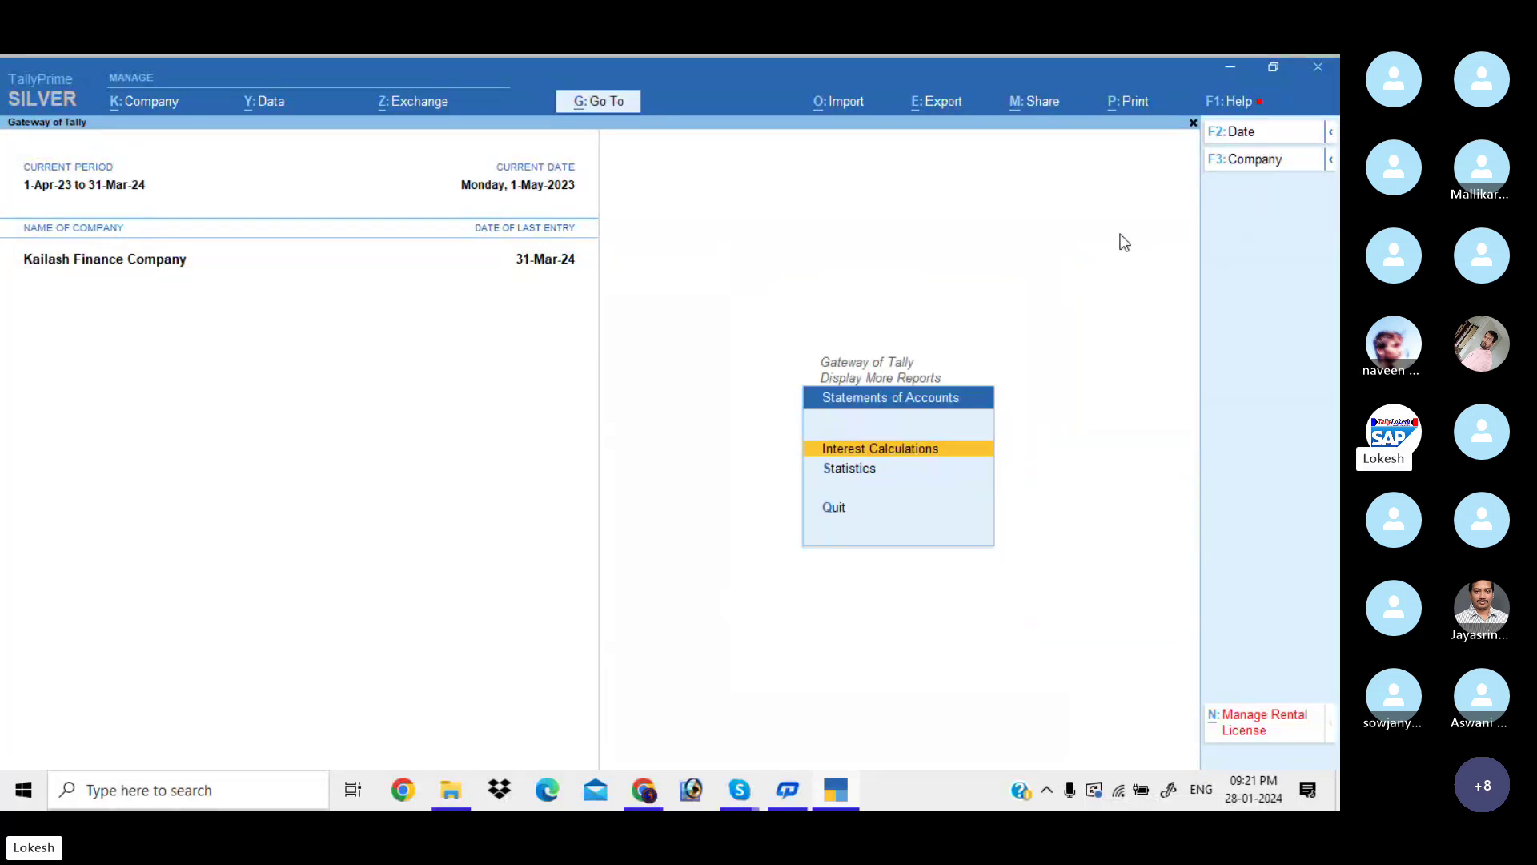
pyautogui.press('Return')
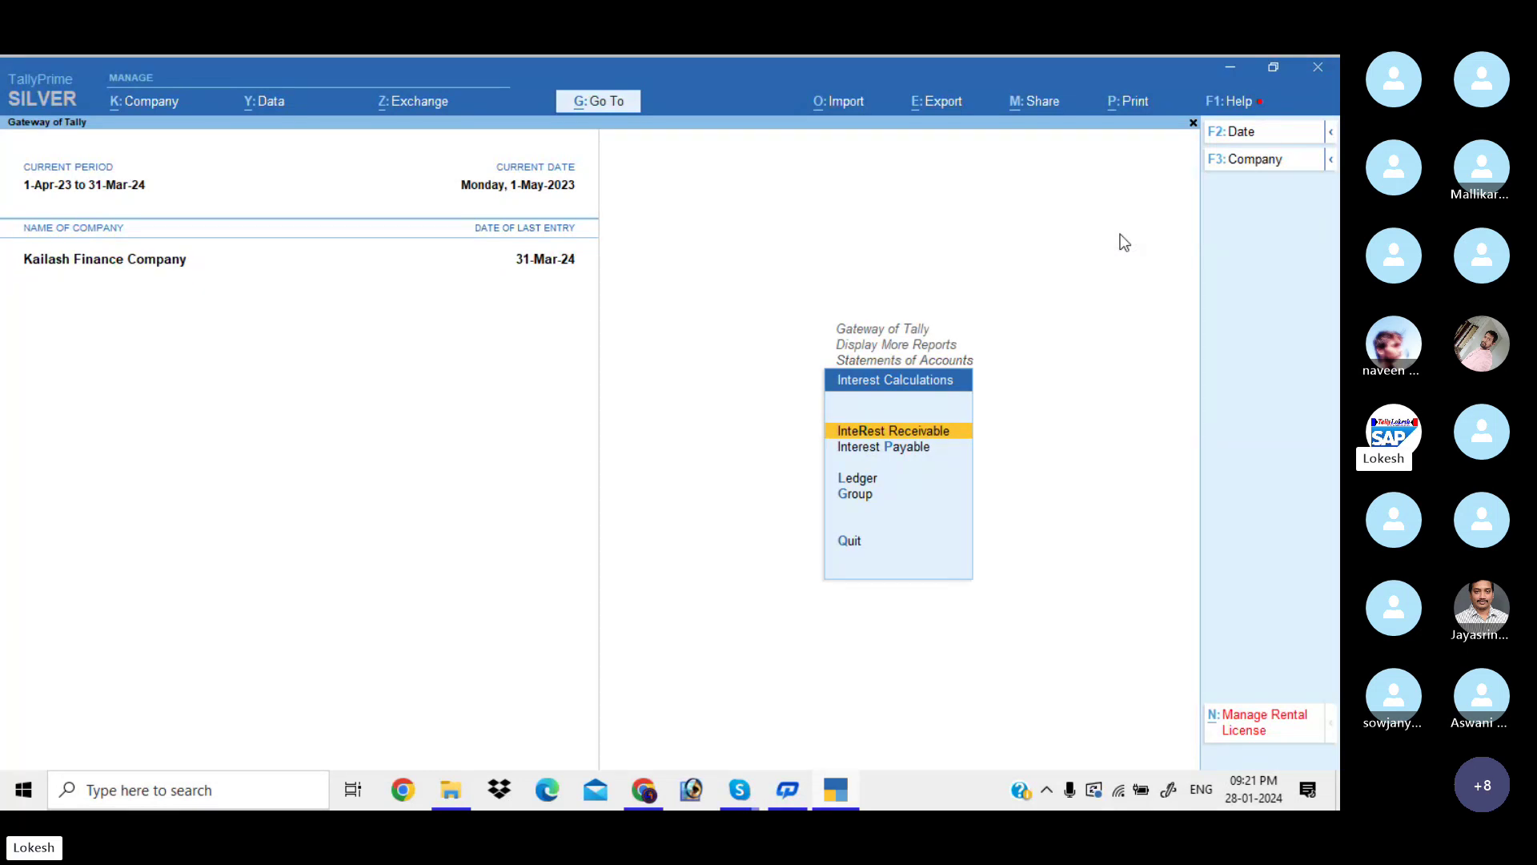
pyautogui.press('Return')
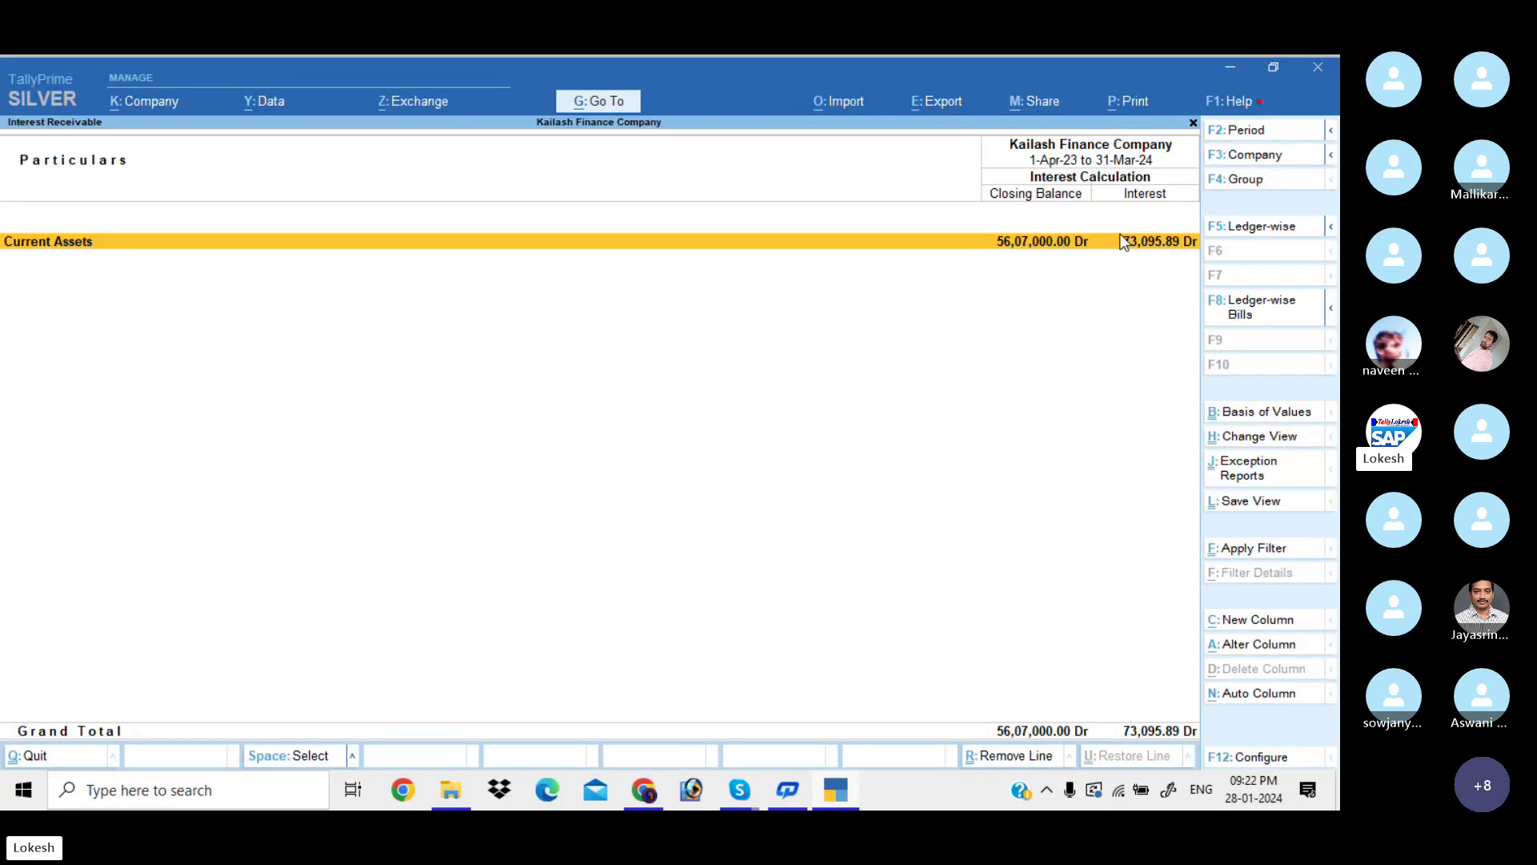
# Drill into Current Assets and expand Loans & Advances (Asset) to examine the interest for Guna Traders and Pallavi Traders
pyautogui.press('Return')
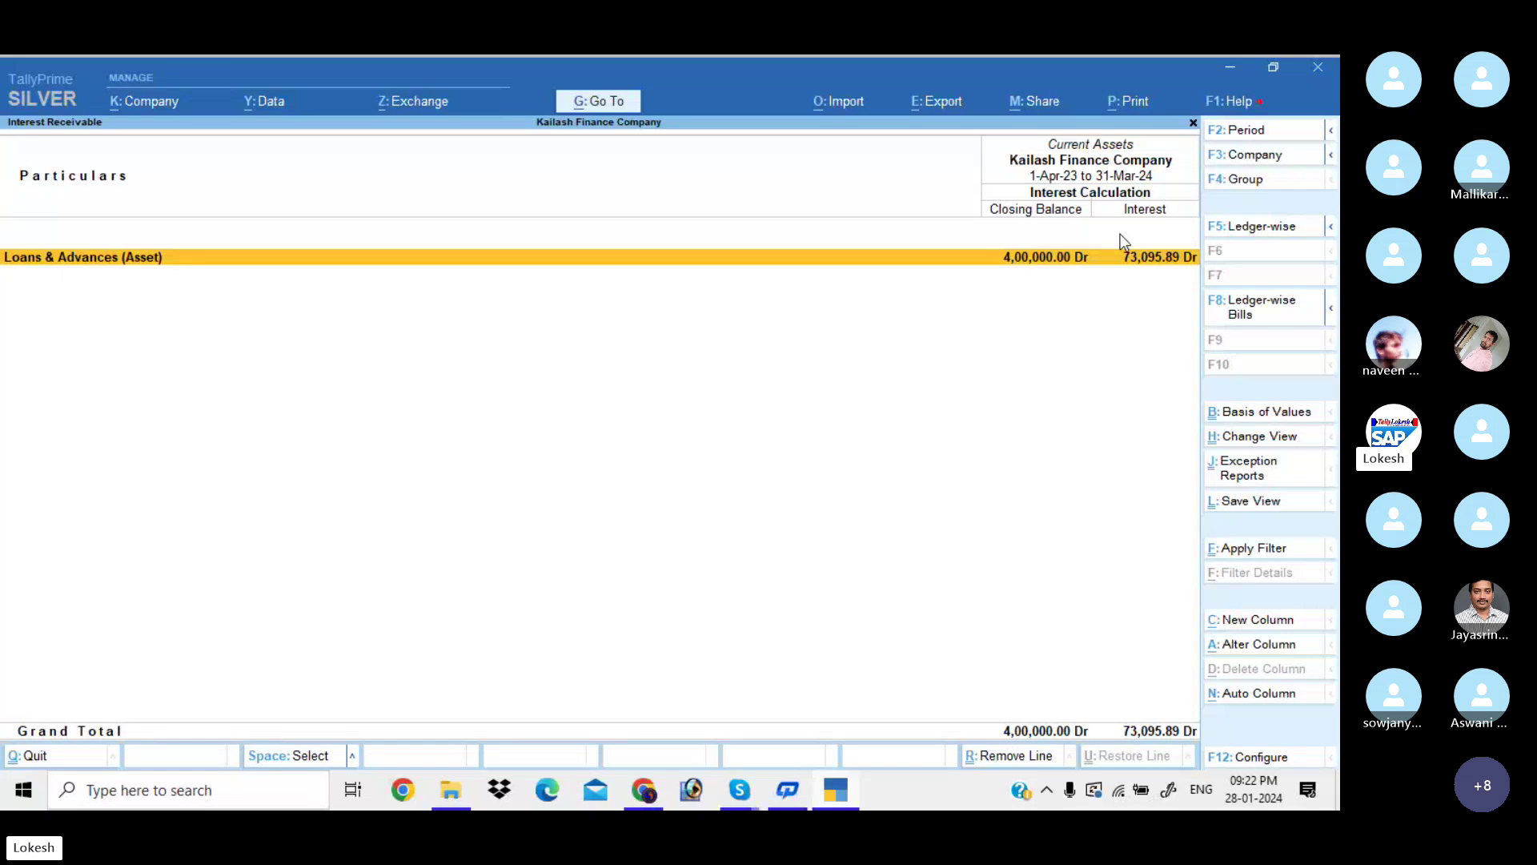
pyautogui.hotkey('alt', 'F1')
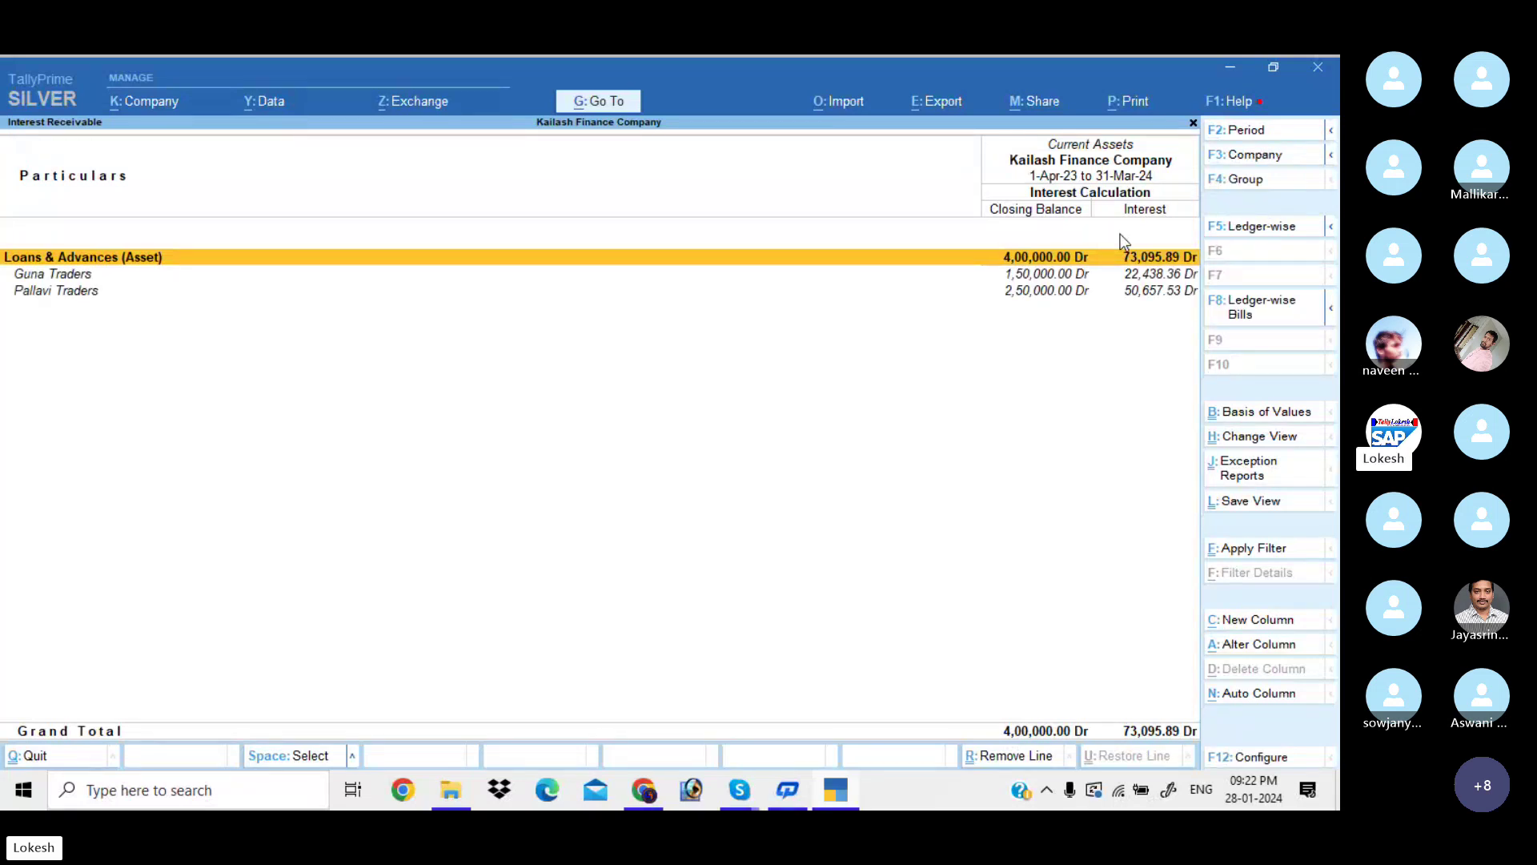
pyautogui.press('Down')
pyautogui.press('Down')
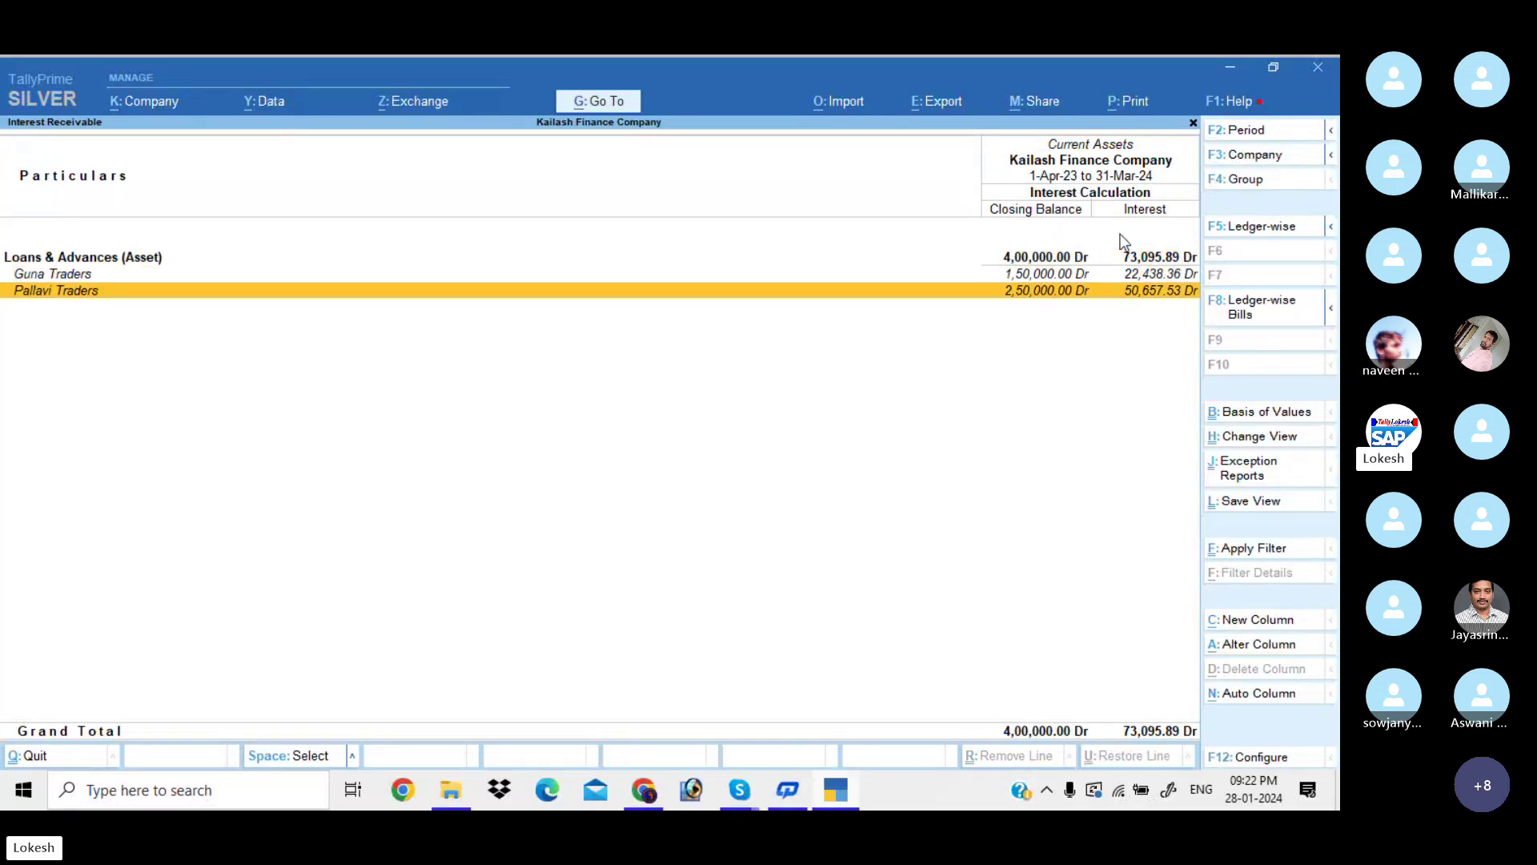
pyautogui.press('Up')
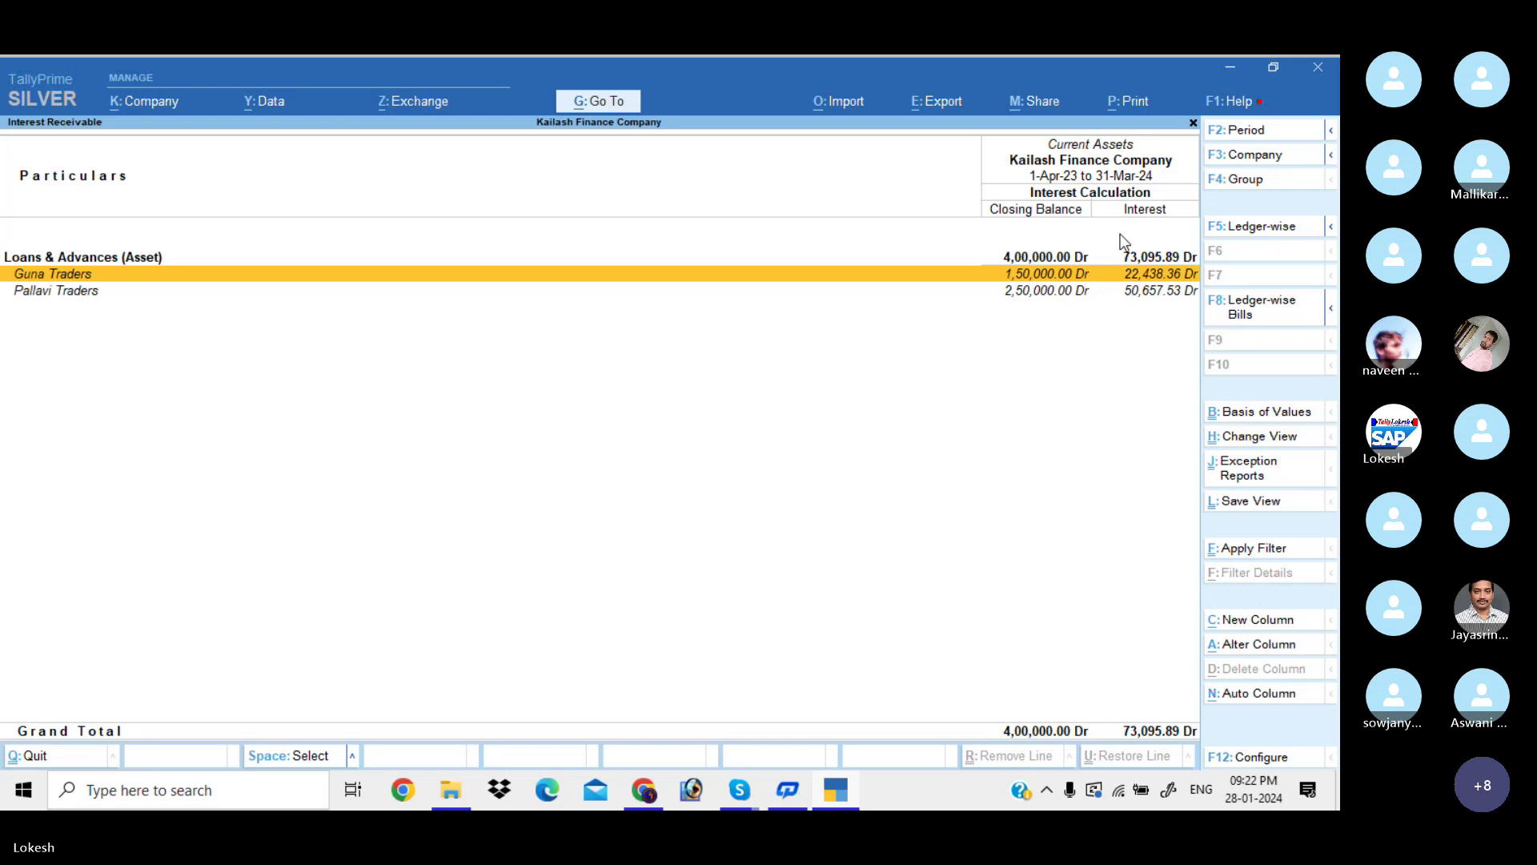
# Close the interest report, return to the Gateway of Tally and switch to the Skype call window
pyautogui.press('Escape')
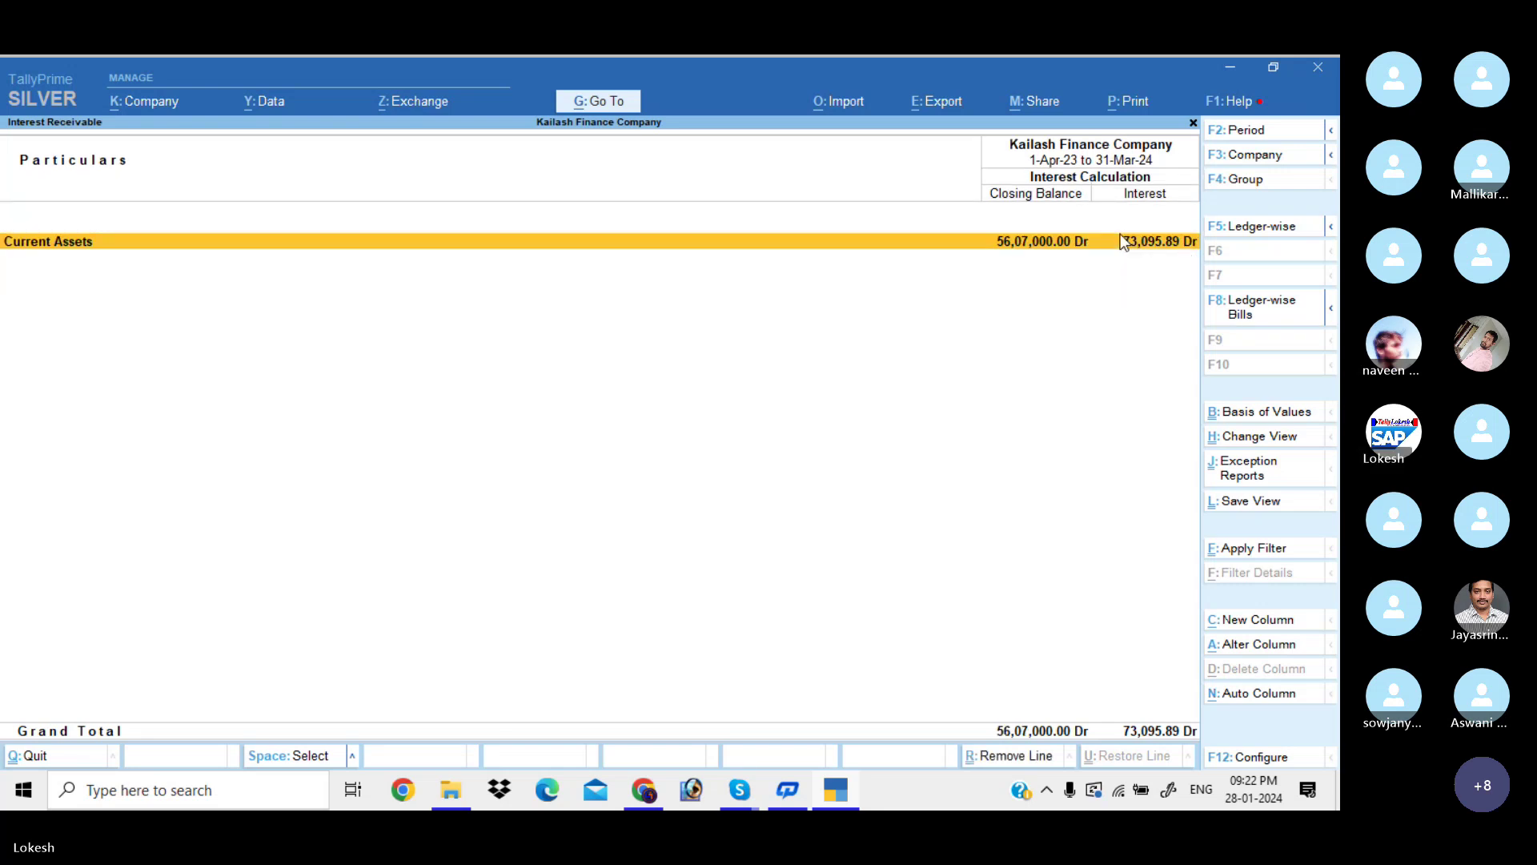
pyautogui.press('Escape')
pyautogui.press('Escape')
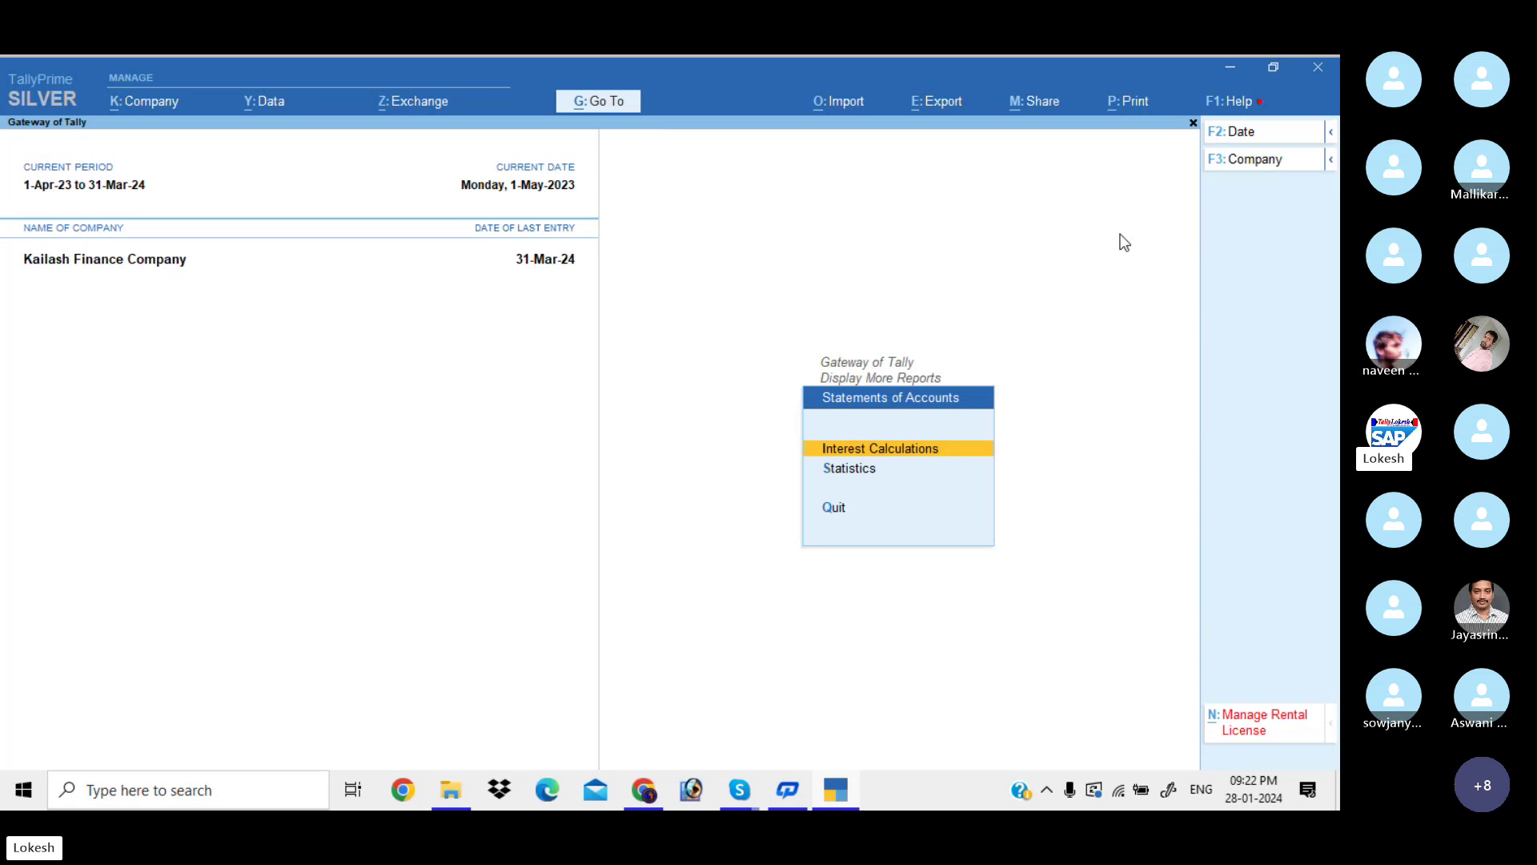
pyautogui.press('Escape')
pyautogui.press('Escape')
pyautogui.press('Escape')
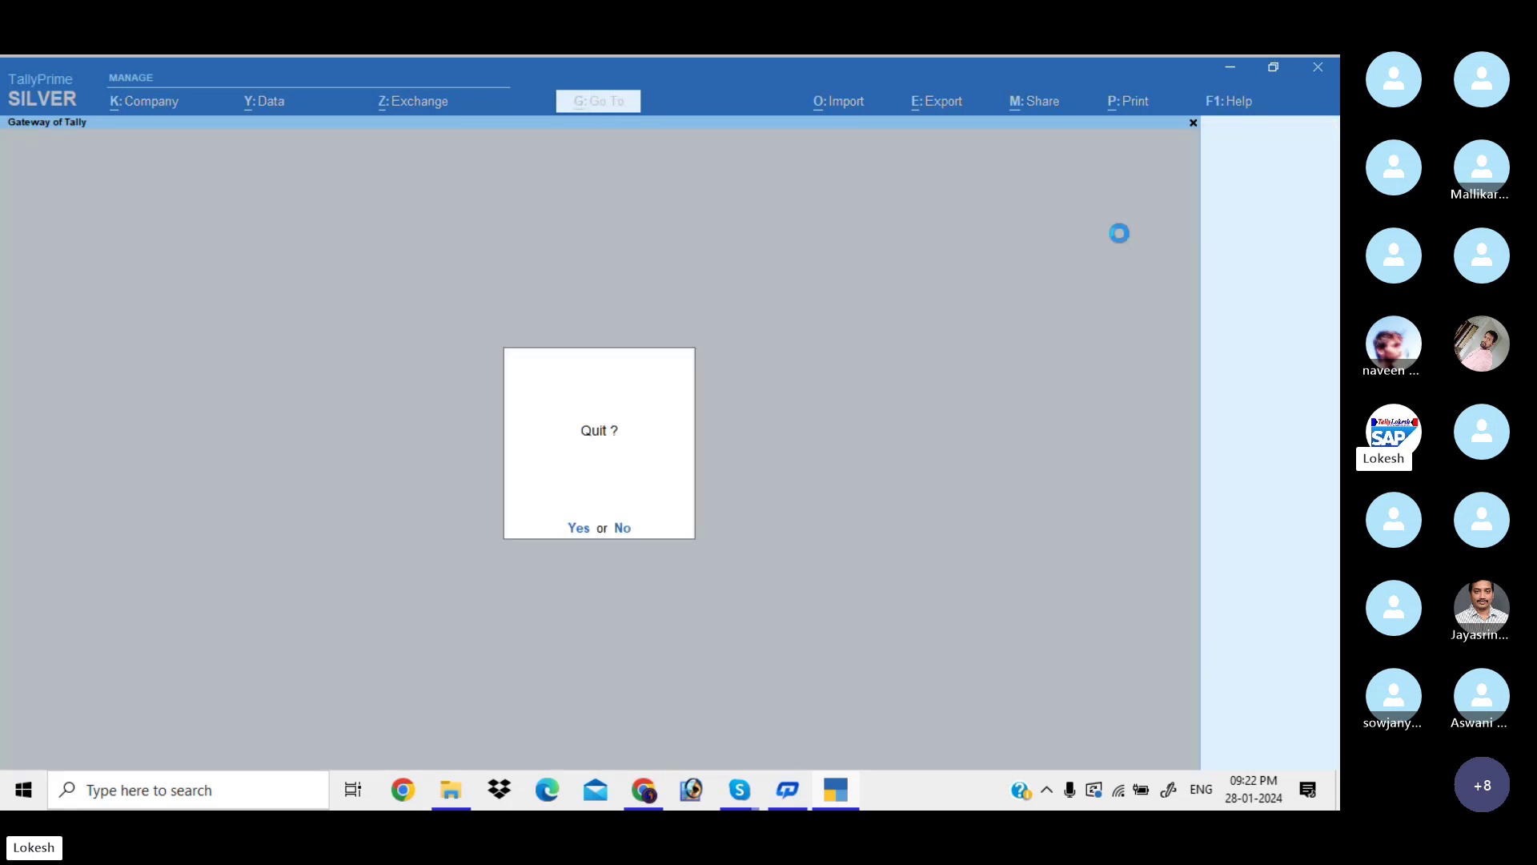
pyautogui.press('Escape')
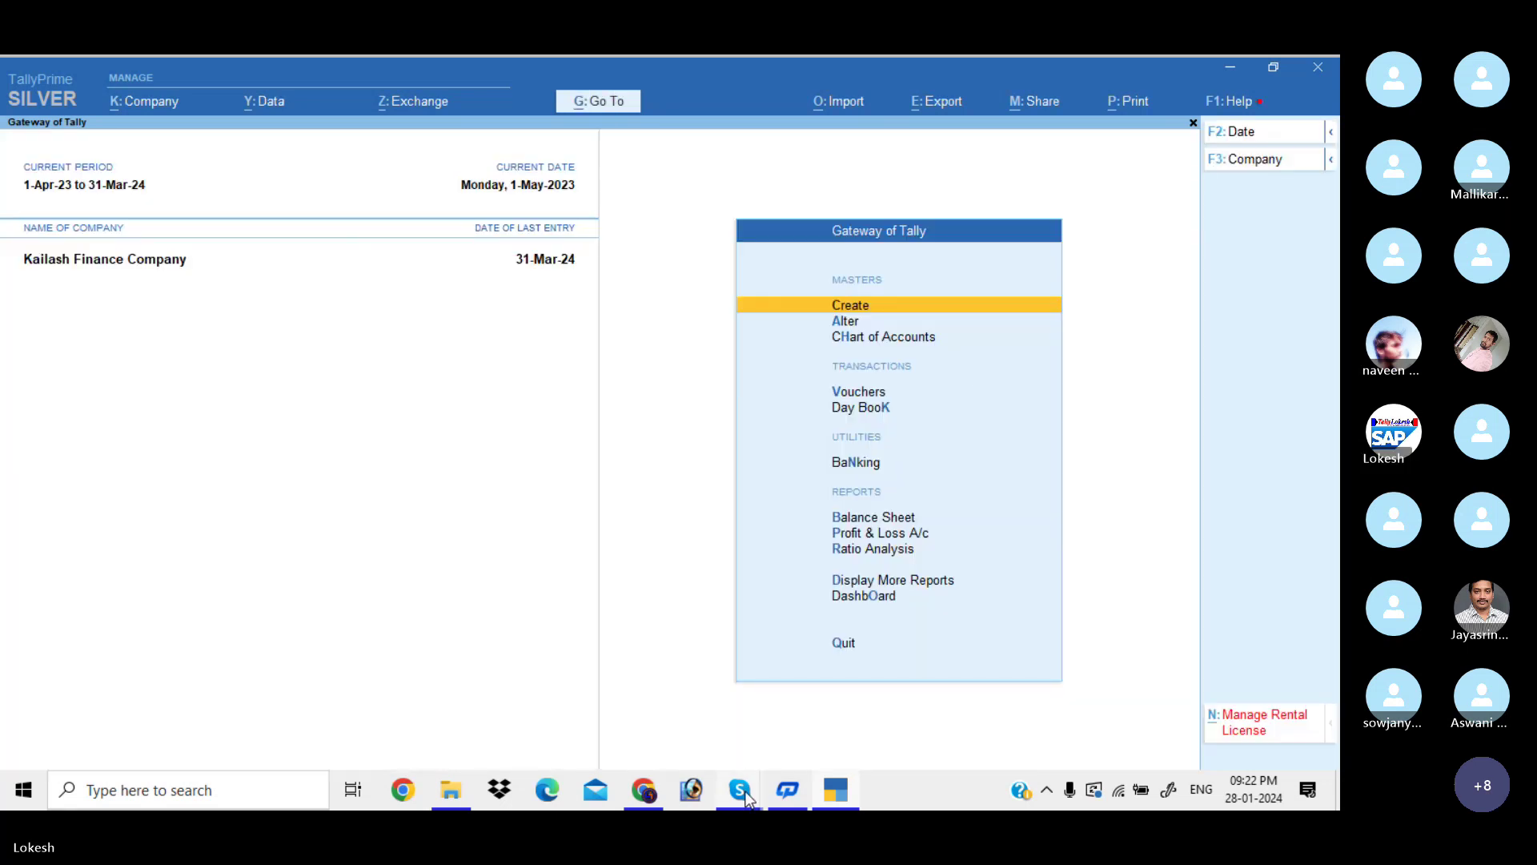
pyautogui.moveTo(739, 789)
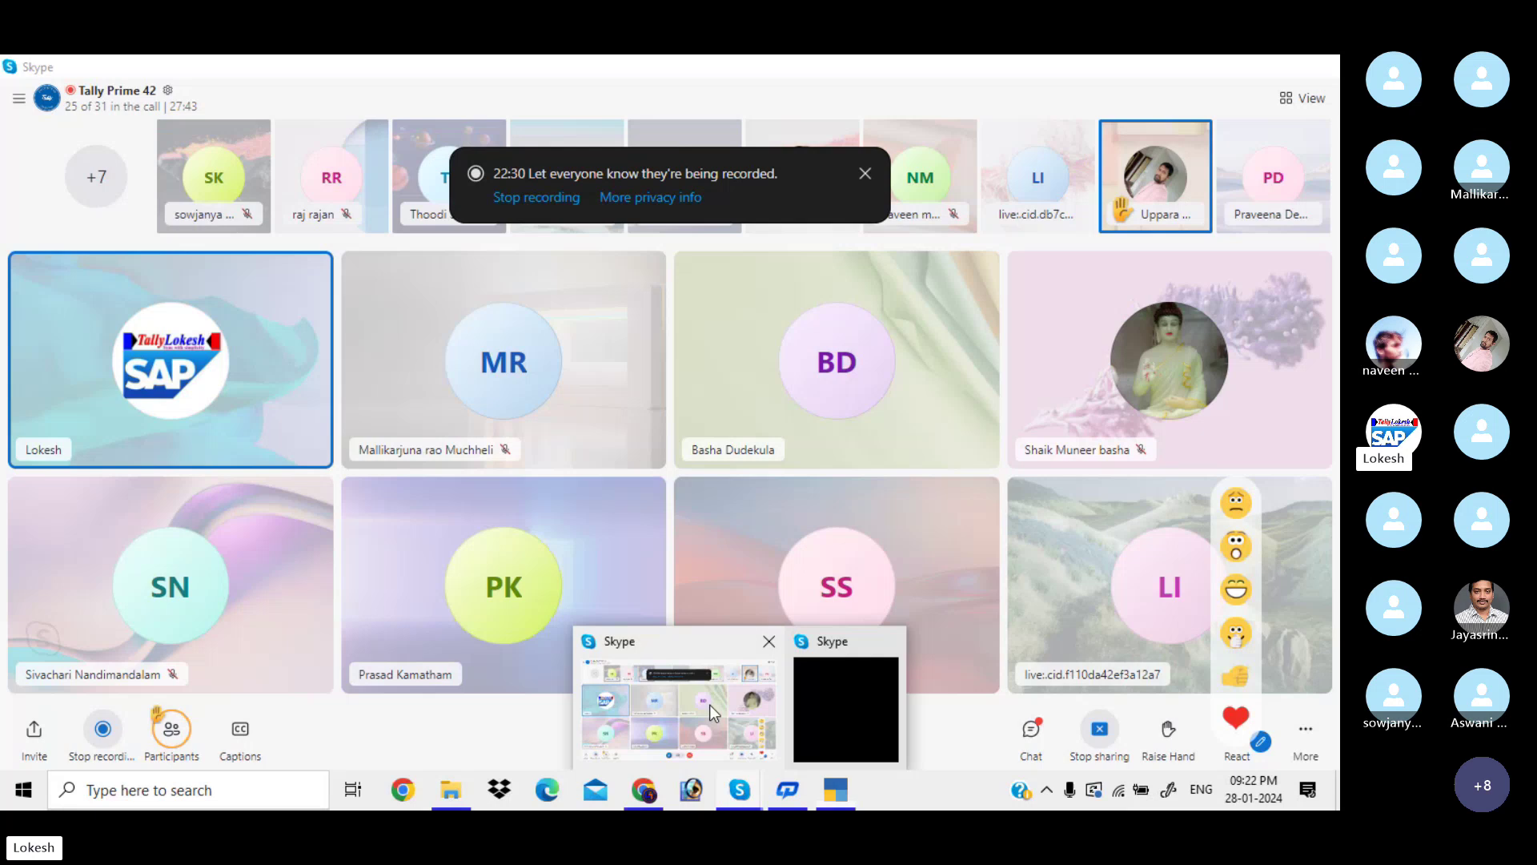
pyautogui.click(710, 704)
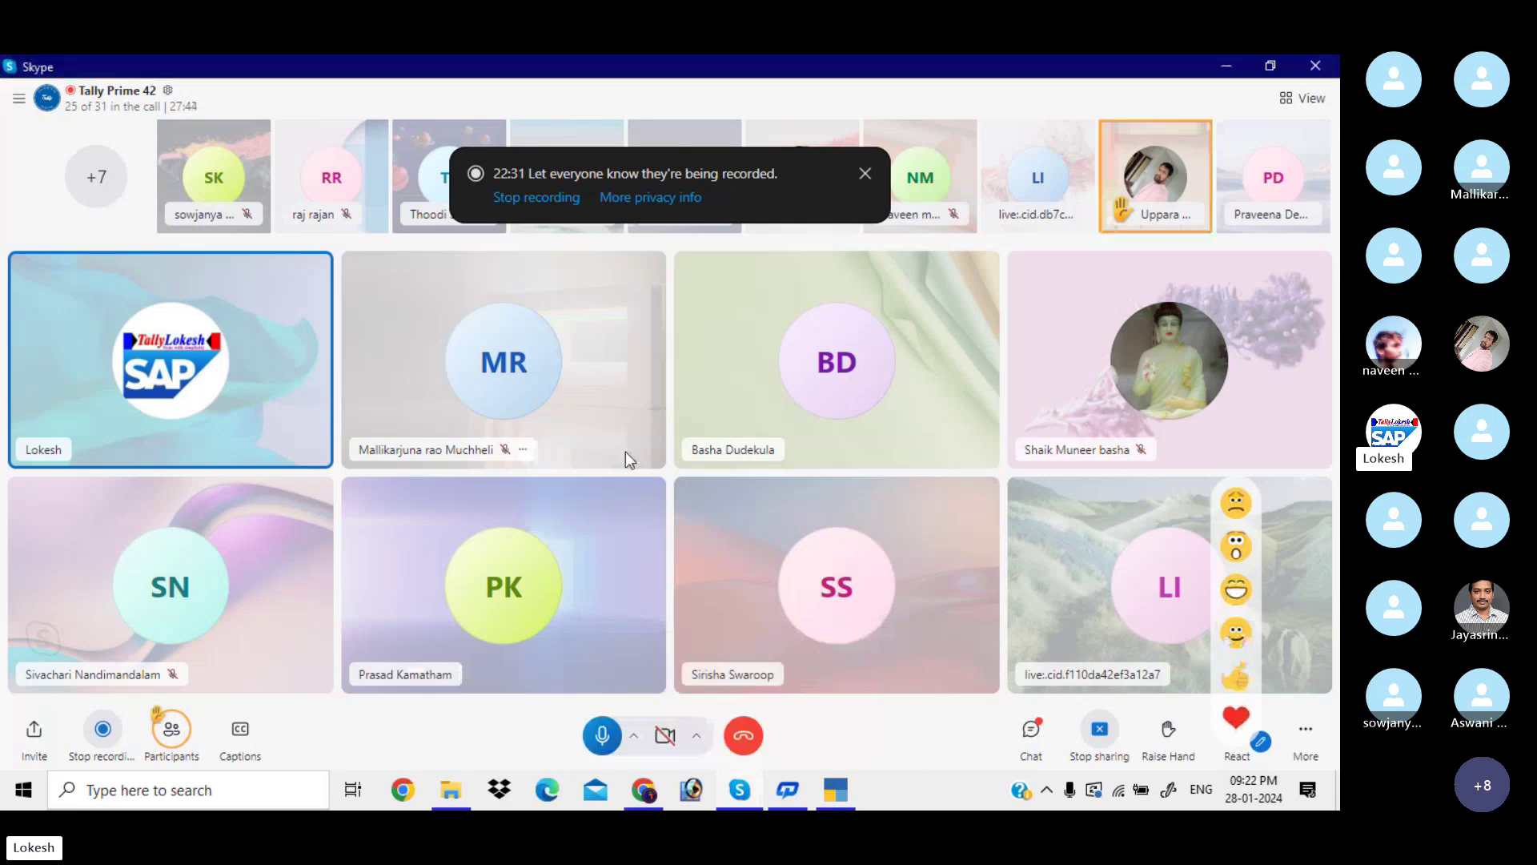